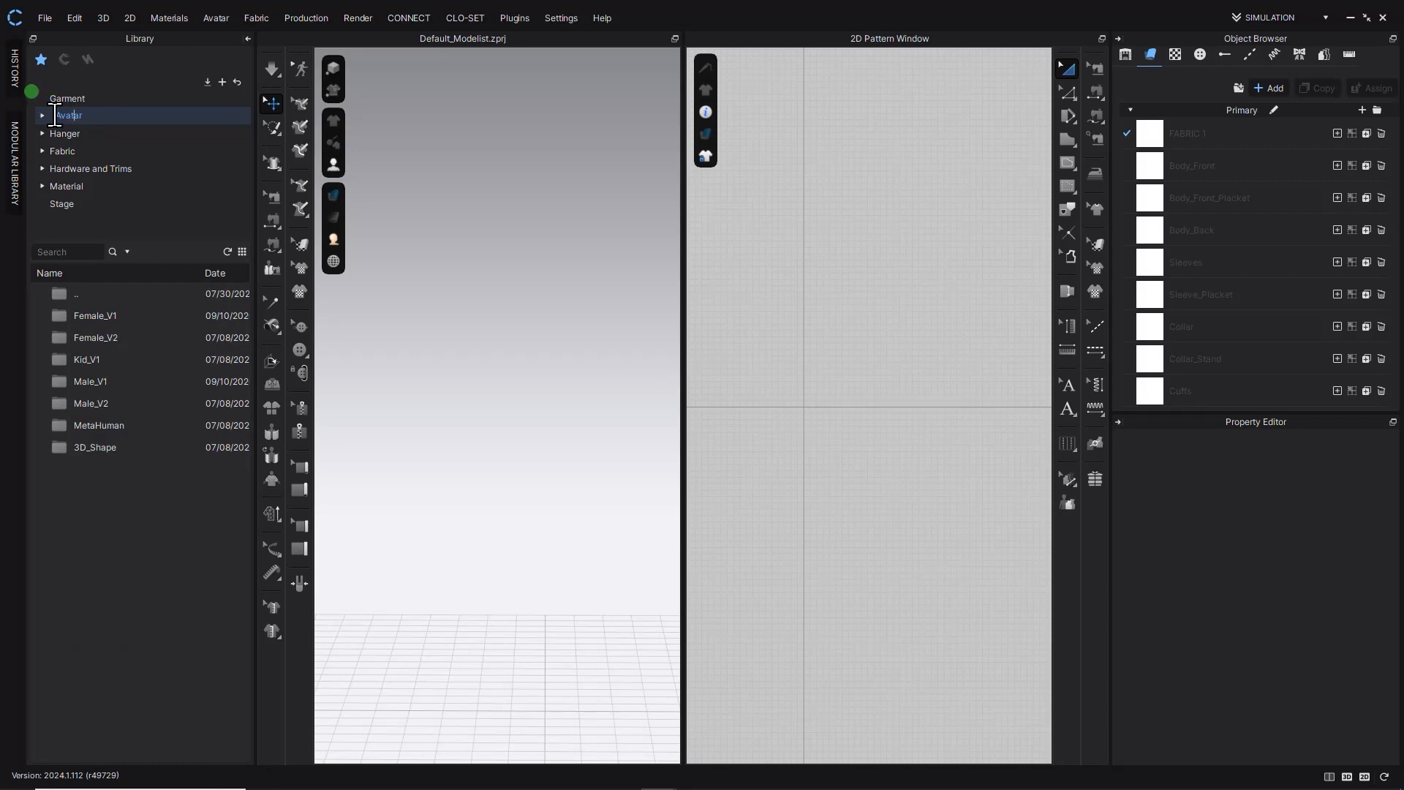
Load the female avatar FV2_Yuna_01.avt from the Female_V2 folder into the scene.
{"action": "double_click", "coordinate": [85, 337]}
{"action": "scroll", "coordinate": [107, 731], "scroll_direction": "down", "scroll_amount": 3}
{"action": "double_click", "coordinate": [107, 728]}
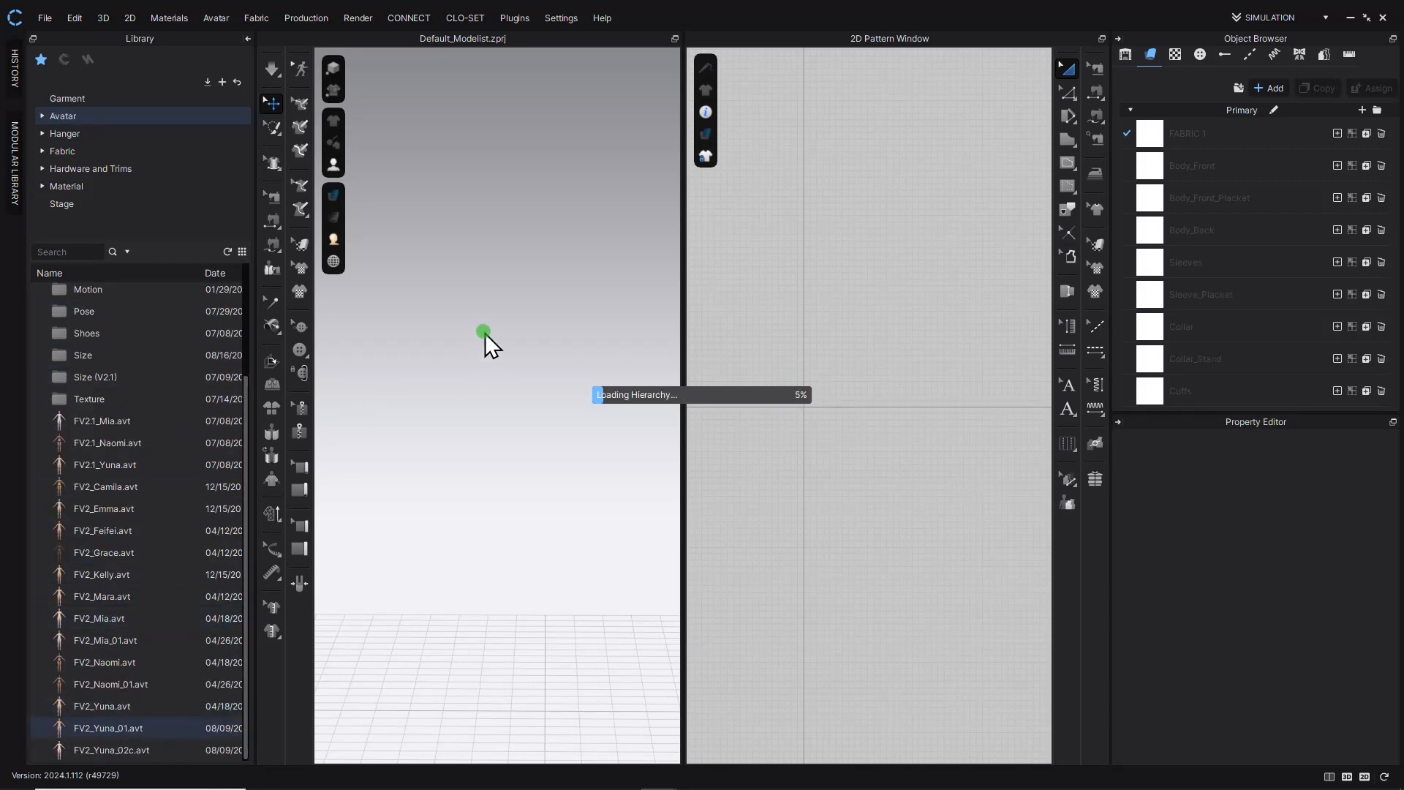
Open the women's Button Down long-sleeve block in the Modular Library.
{"action": "left_click", "coordinate": [247, 38]}
{"action": "left_click", "coordinate": [17, 234]}
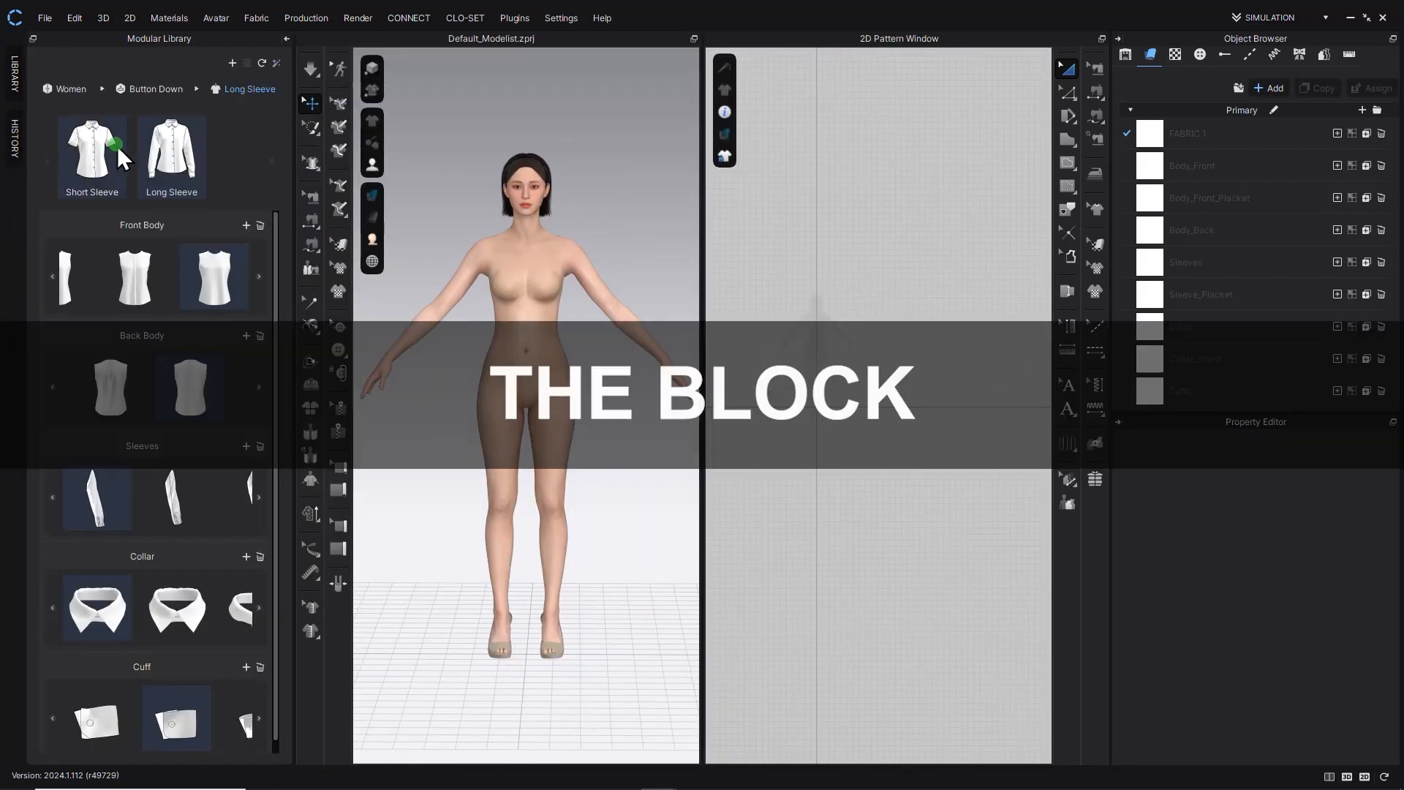
{"action": "left_click", "coordinate": [60, 89]}
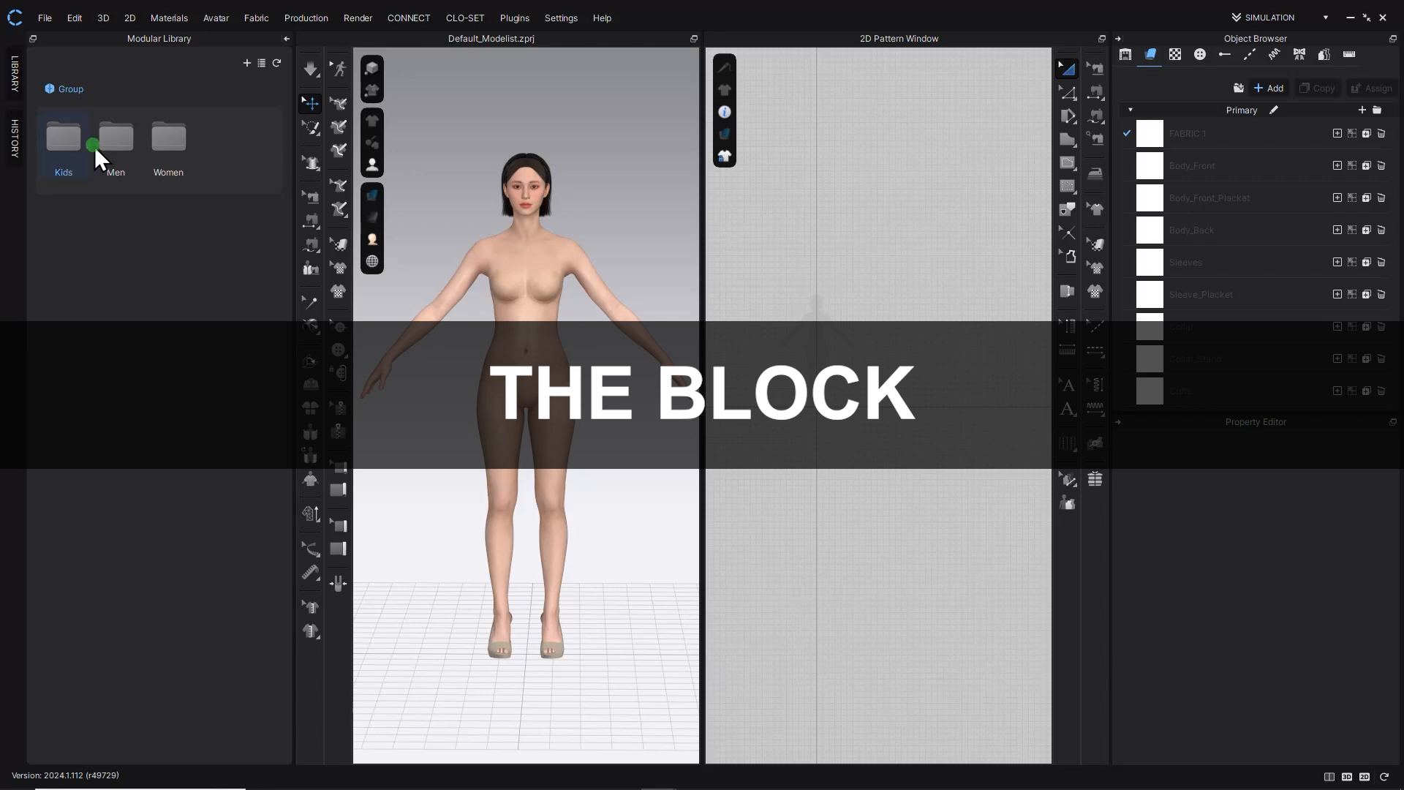
{"action": "double_click", "coordinate": [166, 138]}
{"action": "left_click", "coordinate": [162, 136]}
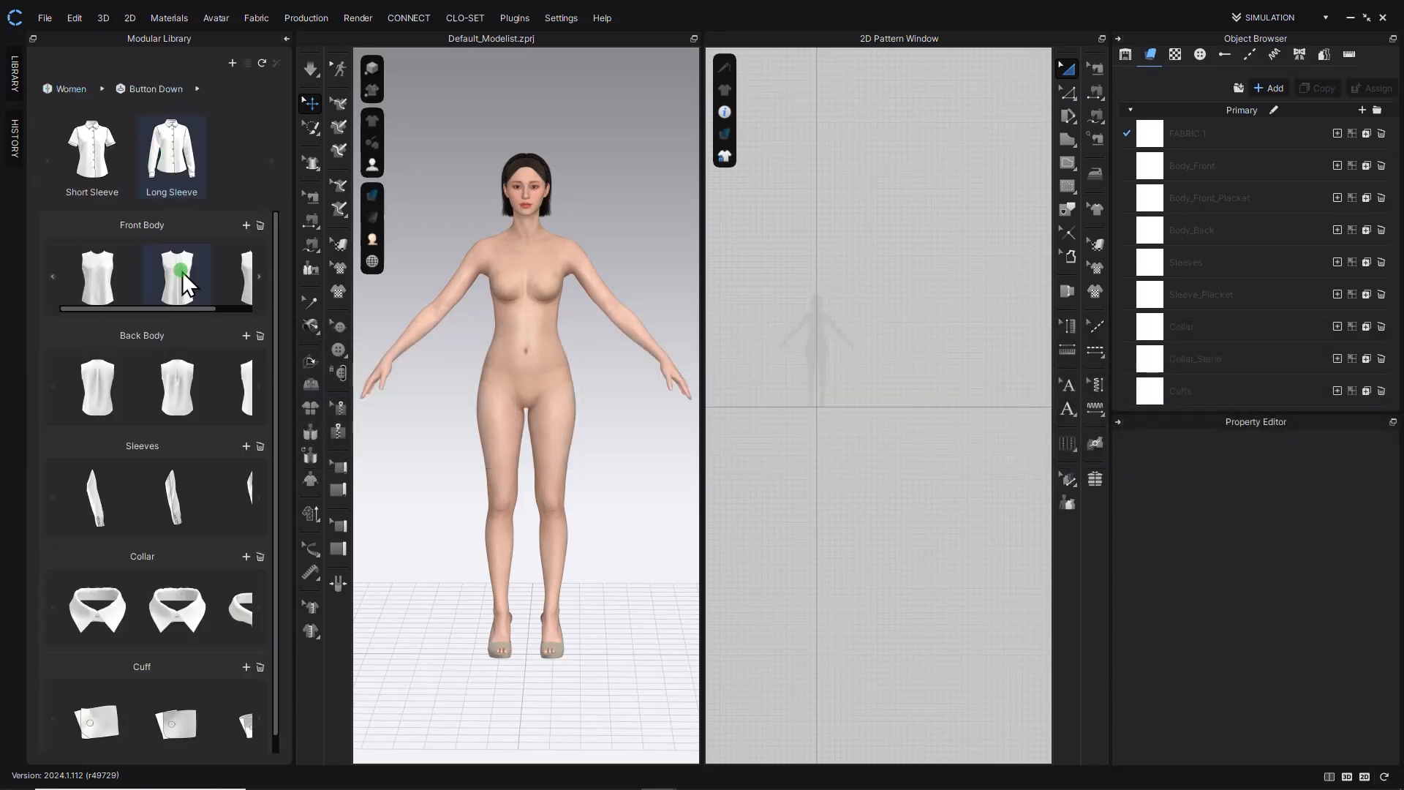
Assemble the shirt from block modules: a buttoned front body, a back body, long sleeves, a pointed collar and cuffs.
{"action": "left_click", "coordinate": [182, 271]}
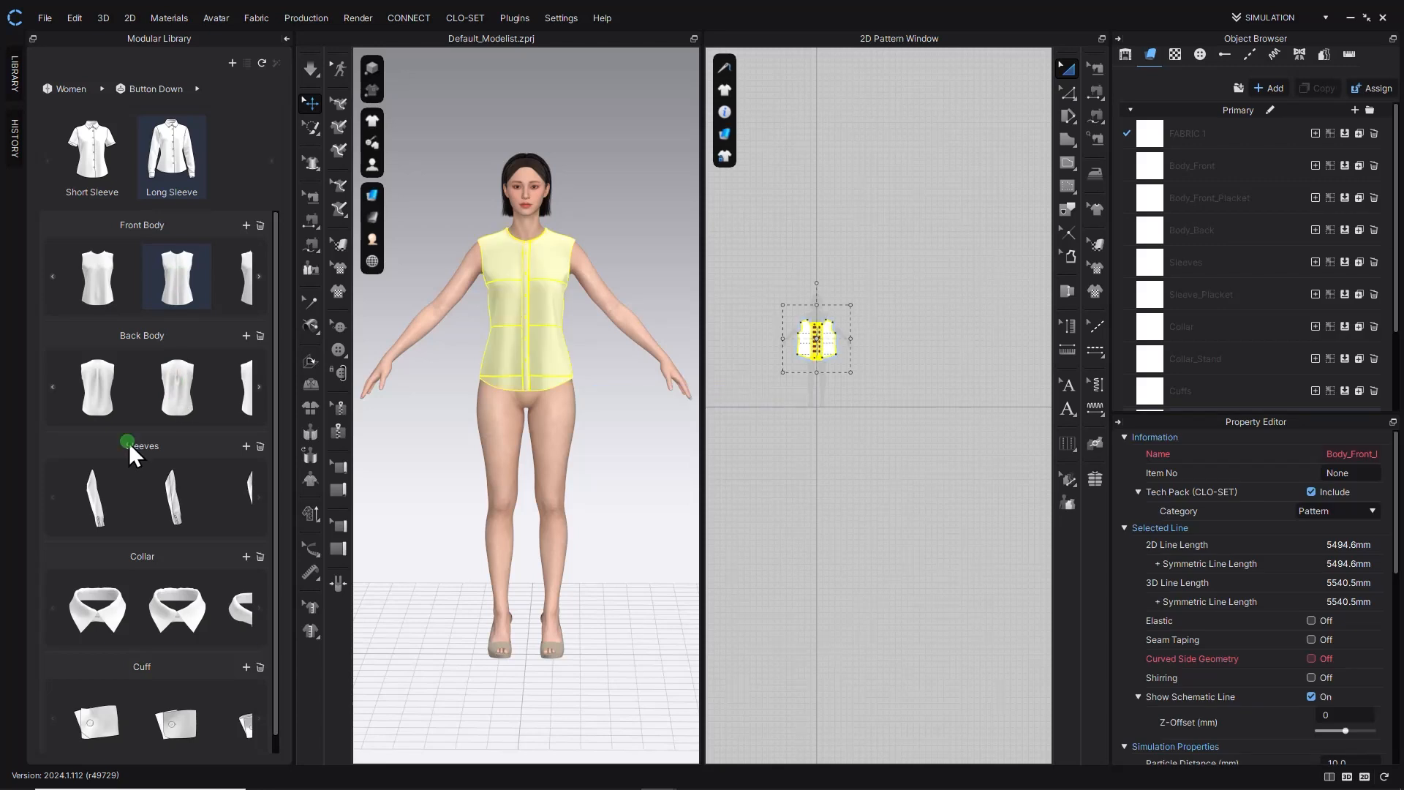
{"action": "mouse_move", "coordinate": [136, 416]}
{"action": "left_click_drag", "start_coordinate": [144, 419], "coordinate": [196, 419]}
{"action": "left_click", "coordinate": [181, 374]}
{"action": "left_click", "coordinate": [96, 486]}
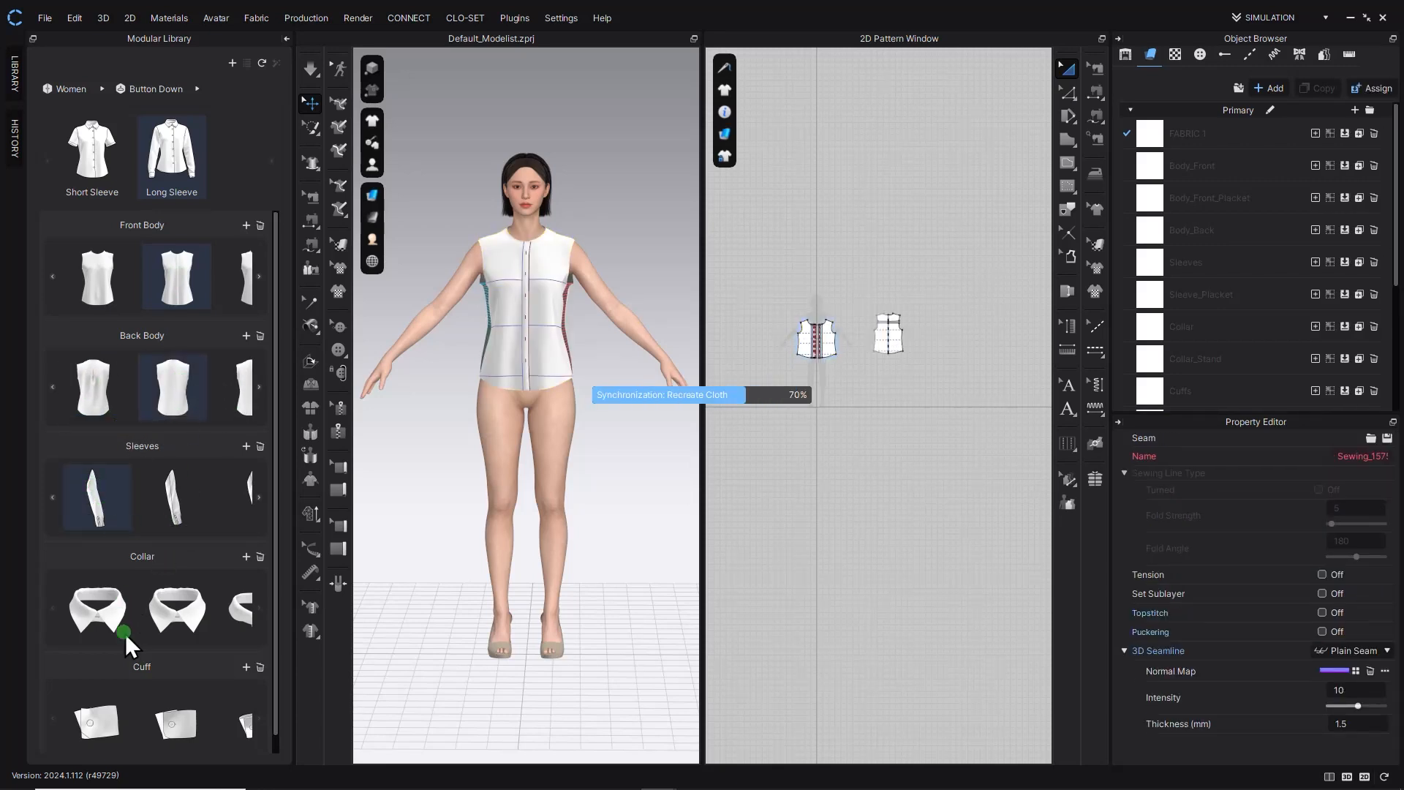
{"action": "left_click", "coordinate": [173, 604]}
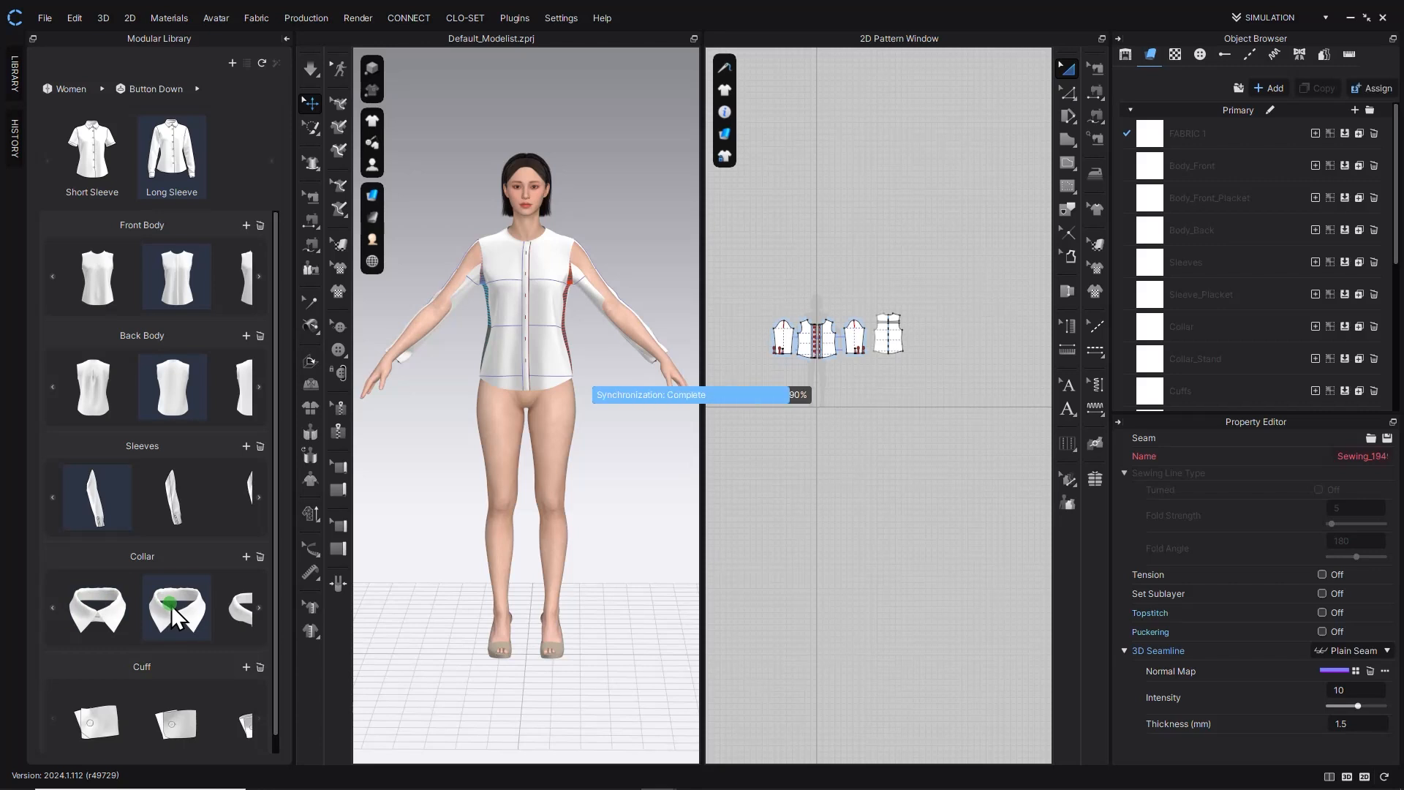
{"action": "left_click", "coordinate": [170, 721]}
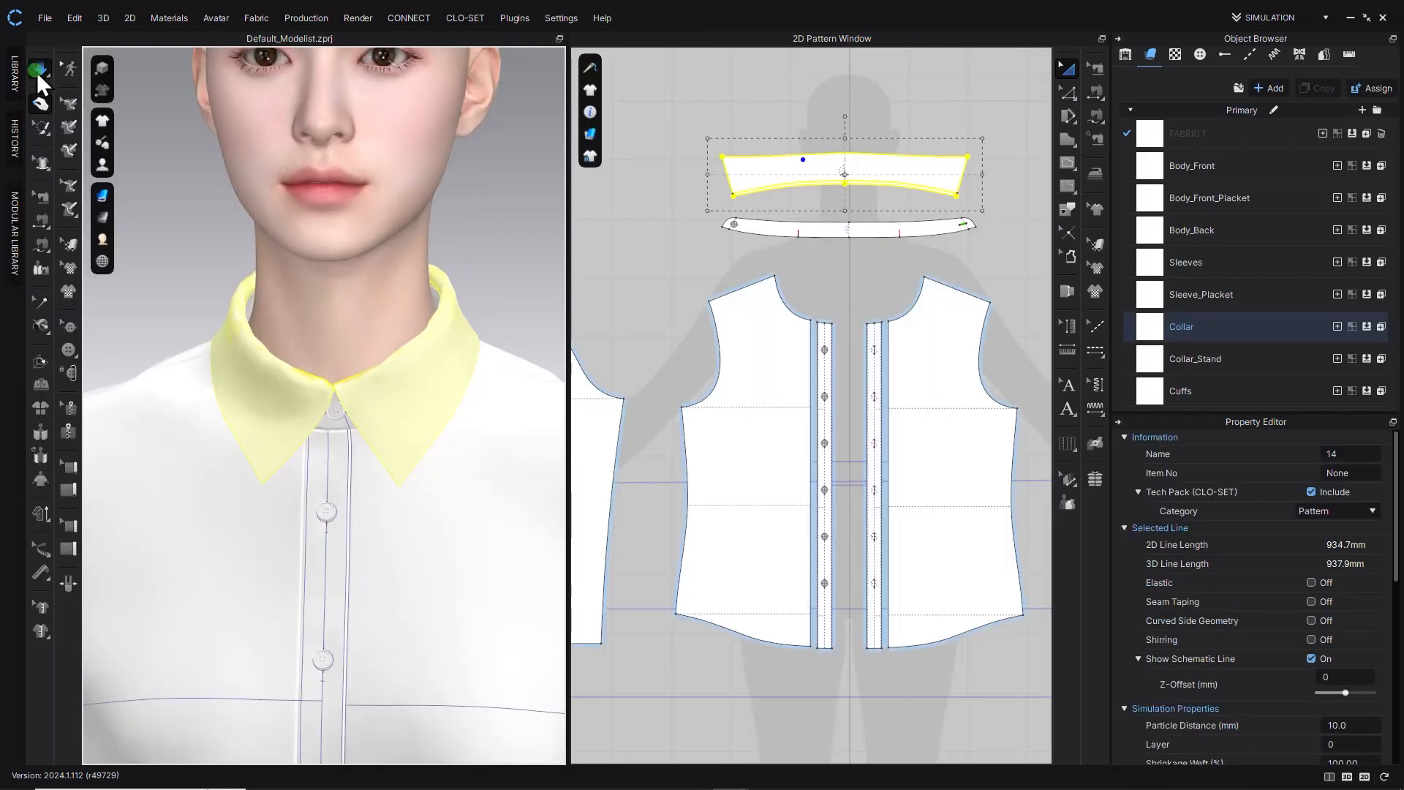
Simulate the assembled shirt on the avatar, and clear the pattern selection.
{"action": "left_click", "coordinate": [36, 72]}
{"action": "left_click", "coordinate": [648, 246]}
{"action": "right_click_drag", "start_coordinate": [260, 309], "coordinate": [329, 329]}
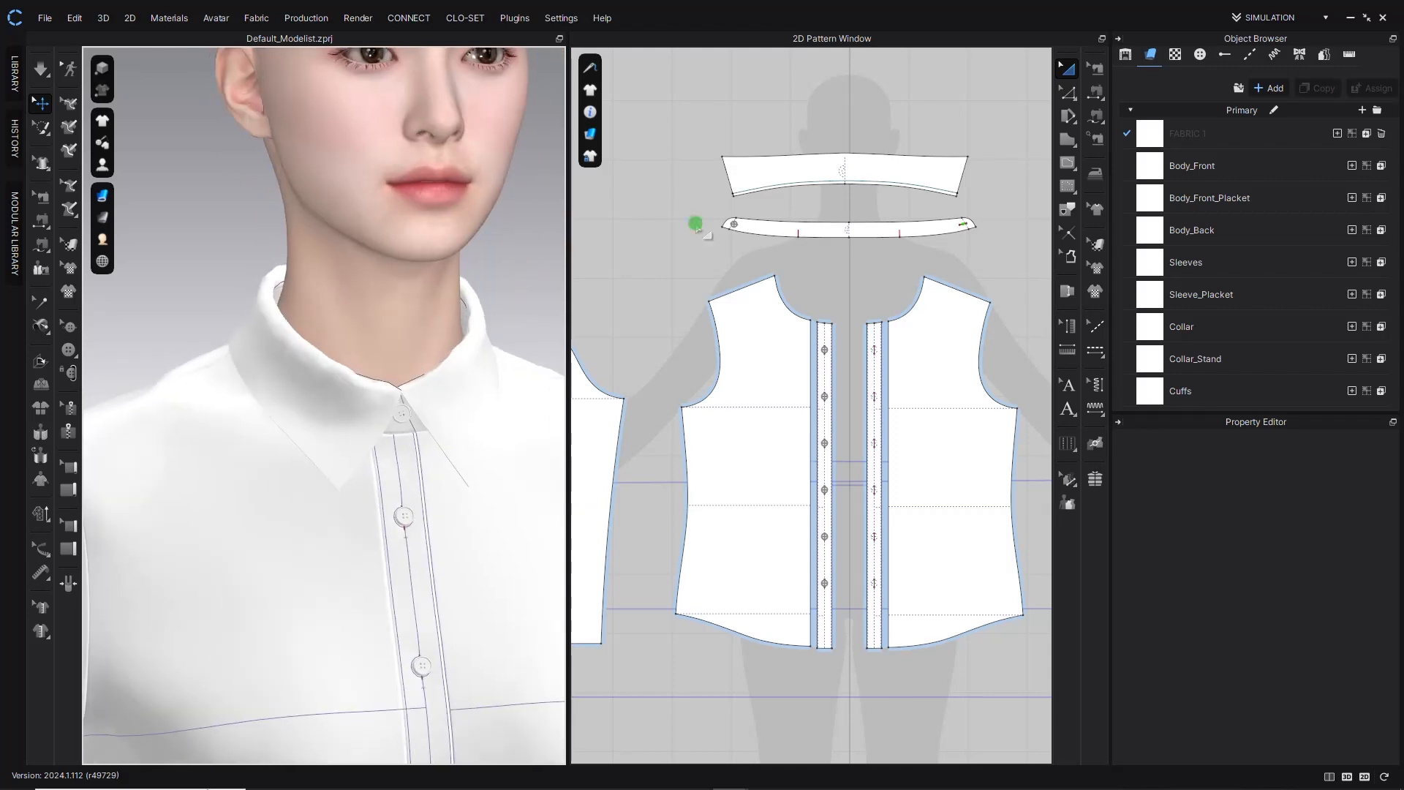
Strengthen the collar stand pattern.
{"action": "scroll", "coordinate": [804, 219], "scroll_direction": "up", "scroll_amount": 3}
{"action": "left_click", "coordinate": [846, 260]}
{"action": "right_click", "coordinate": [849, 265]}
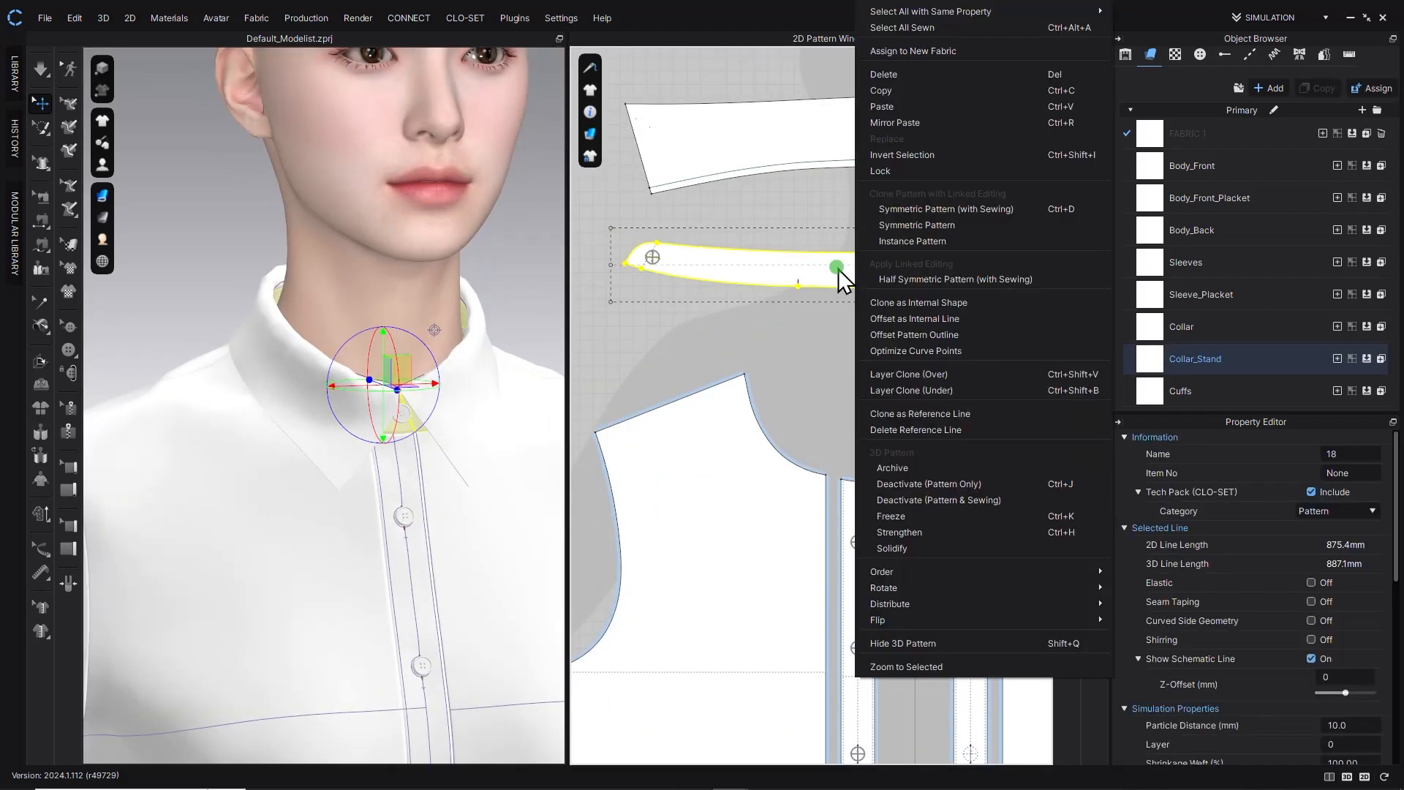
{"action": "left_click", "coordinate": [949, 532]}
{"action": "scroll", "coordinate": [512, 313], "scroll_direction": "down", "scroll_amount": 1}
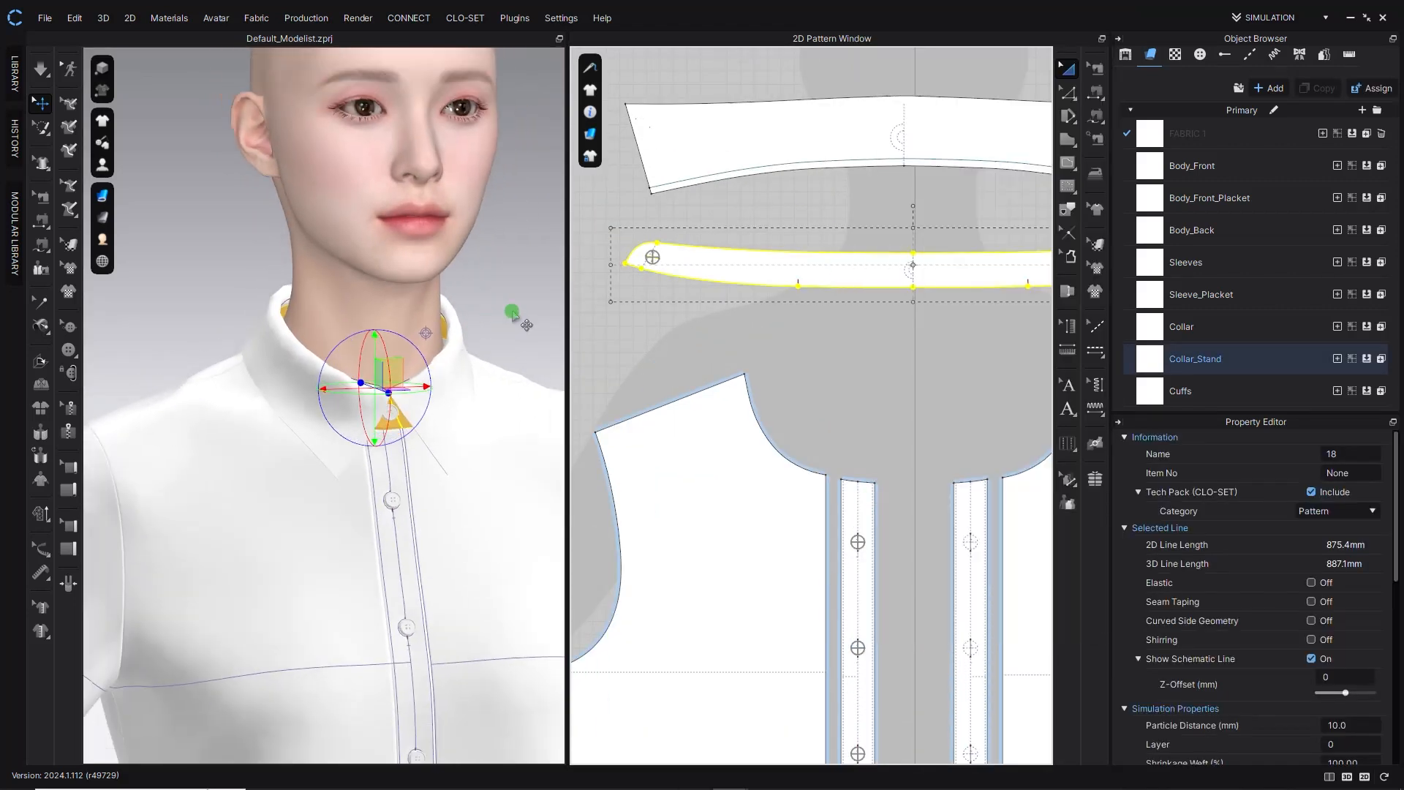
Examine the simulation properties of the collar and collar stand, and inspect the collar's surface closely around the neck.
{"action": "left_click", "coordinate": [812, 261], "text": "shift"}
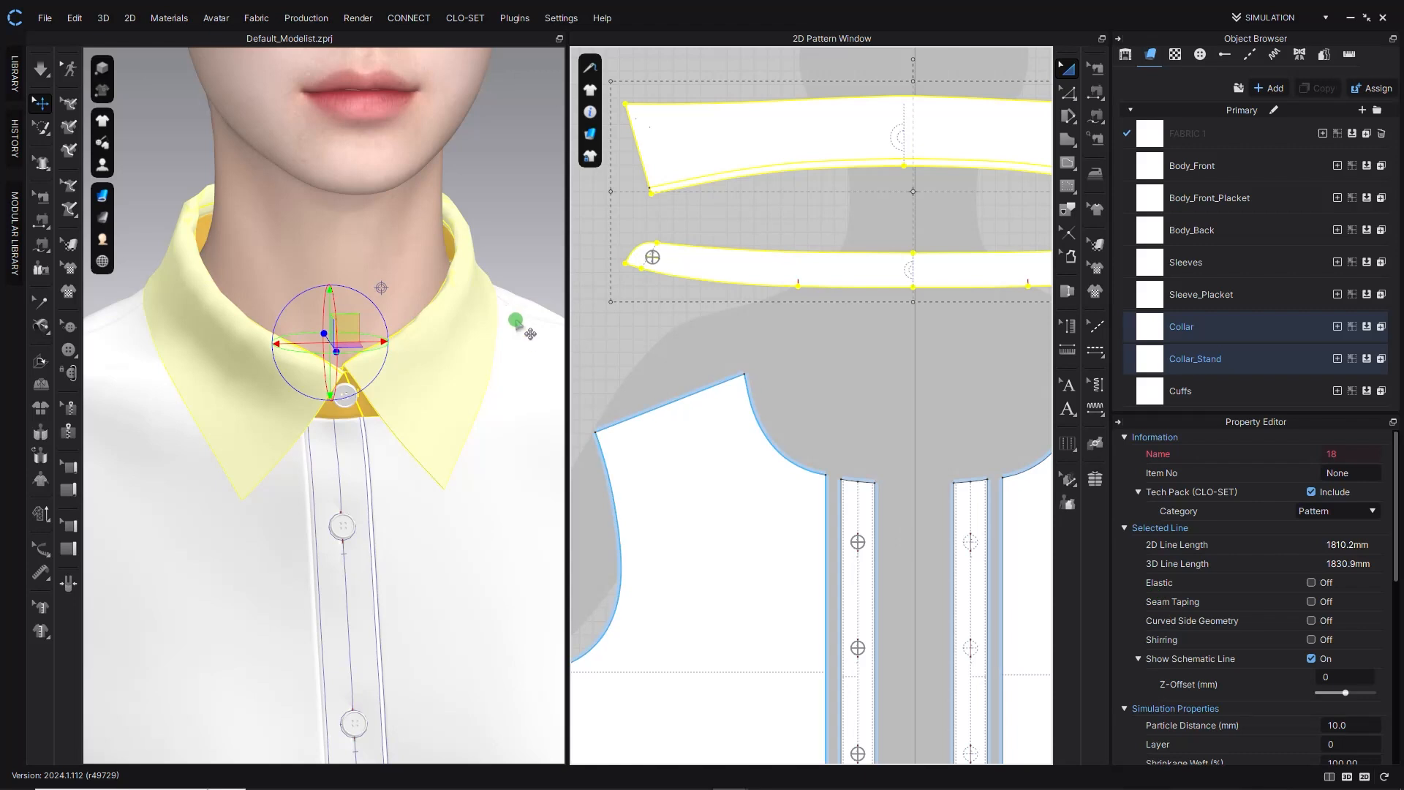
{"action": "left_click_drag", "start_coordinate": [1396, 492], "coordinate": [1370, 561]}
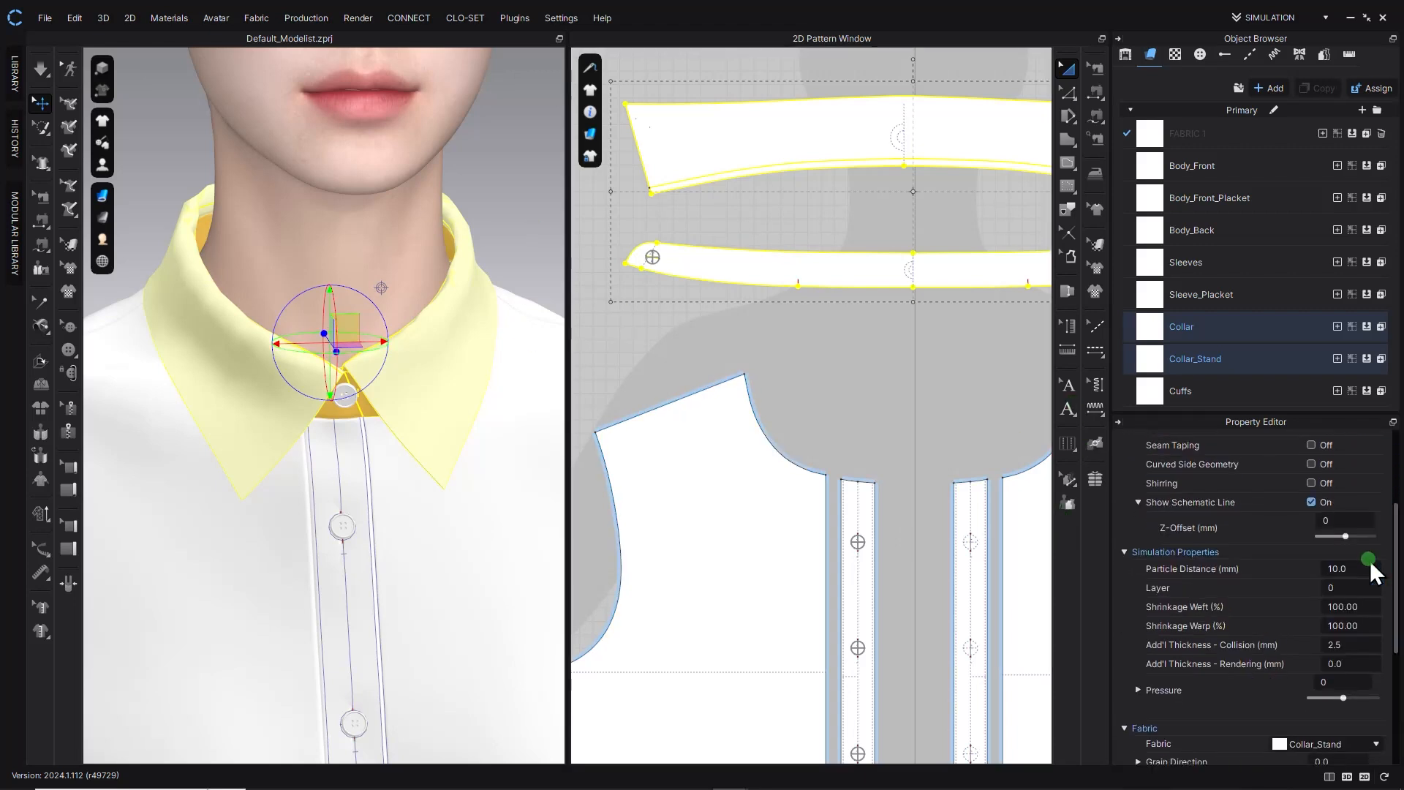
{"action": "left_click", "coordinate": [478, 203]}
{"action": "scroll", "coordinate": [483, 244], "scroll_direction": "up", "scroll_amount": 1}
{"action": "scroll", "coordinate": [316, 398], "scroll_direction": "up", "scroll_amount": 1}
{"action": "middle_click_drag", "start_coordinate": [482, 244], "coordinate": [373, 336]}
{"action": "scroll", "coordinate": [373, 336], "scroll_direction": "up", "scroll_amount": 3}
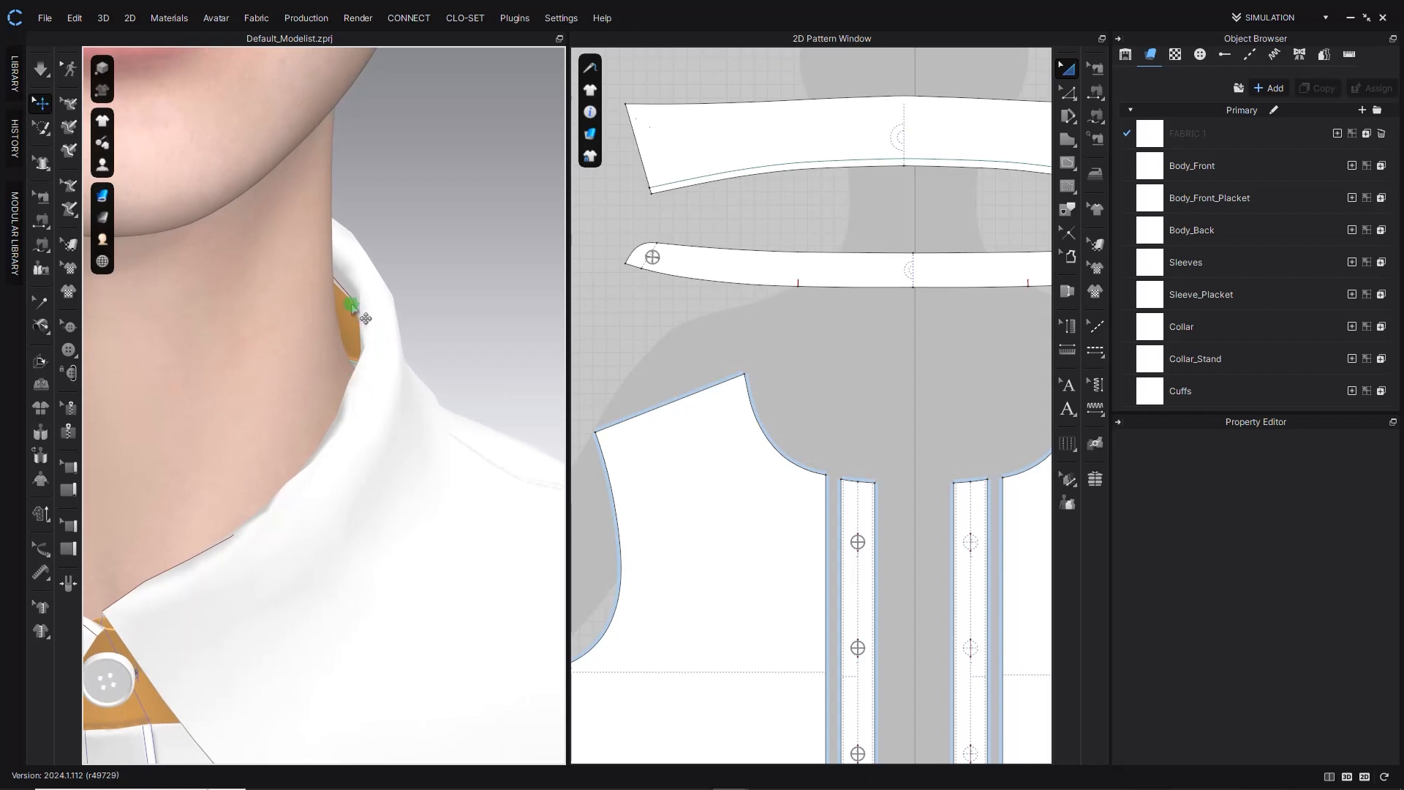
{"action": "scroll", "coordinate": [786, 312], "scroll_direction": "up", "scroll_amount": 2}
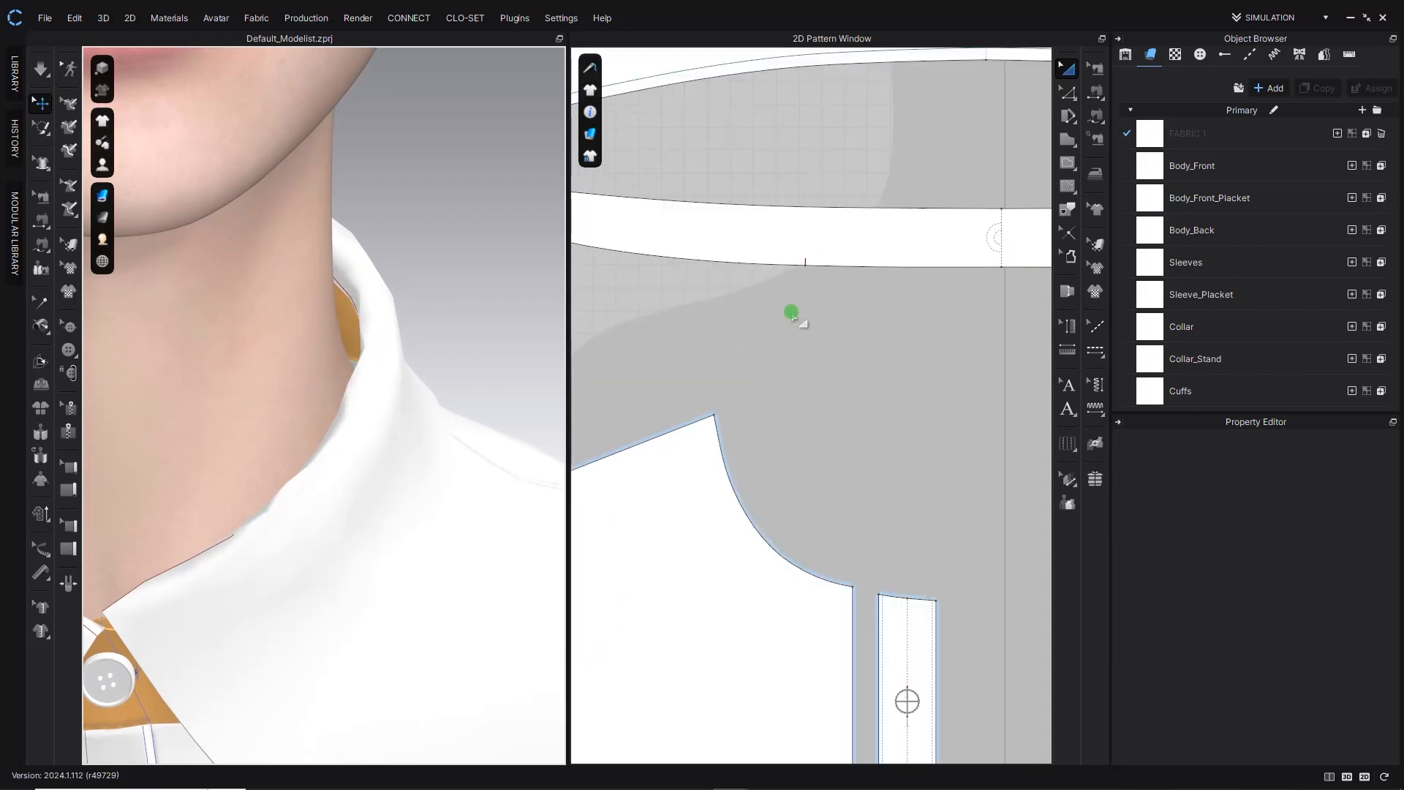
Set the particle distance of the collar and collar stand patterns to 5 mm.
{"action": "left_click", "coordinate": [841, 261]}
{"action": "scroll", "coordinate": [842, 261], "scroll_direction": "down", "scroll_amount": 2}
{"action": "left_click", "coordinate": [830, 163], "text": "shift"}
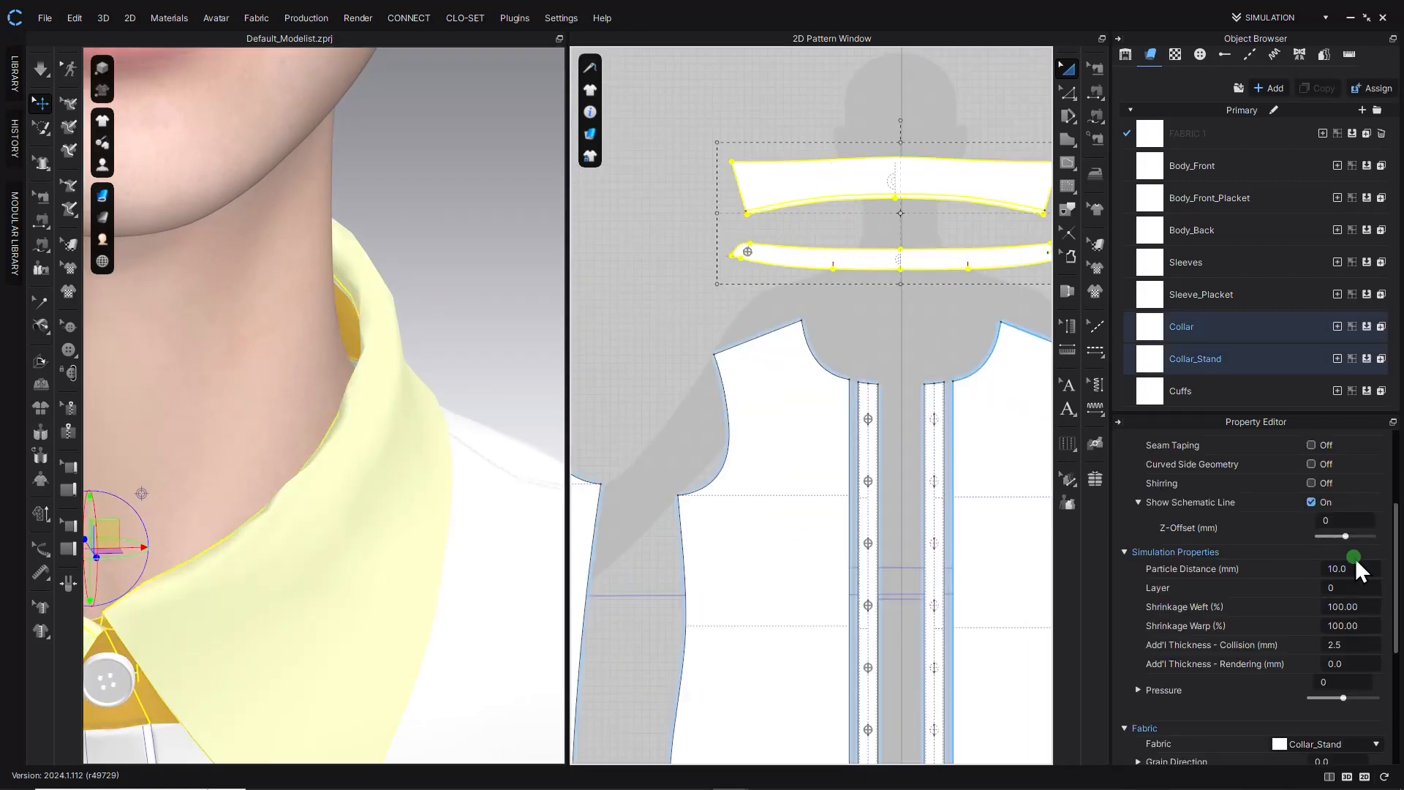
{"action": "left_click", "coordinate": [1357, 563]}
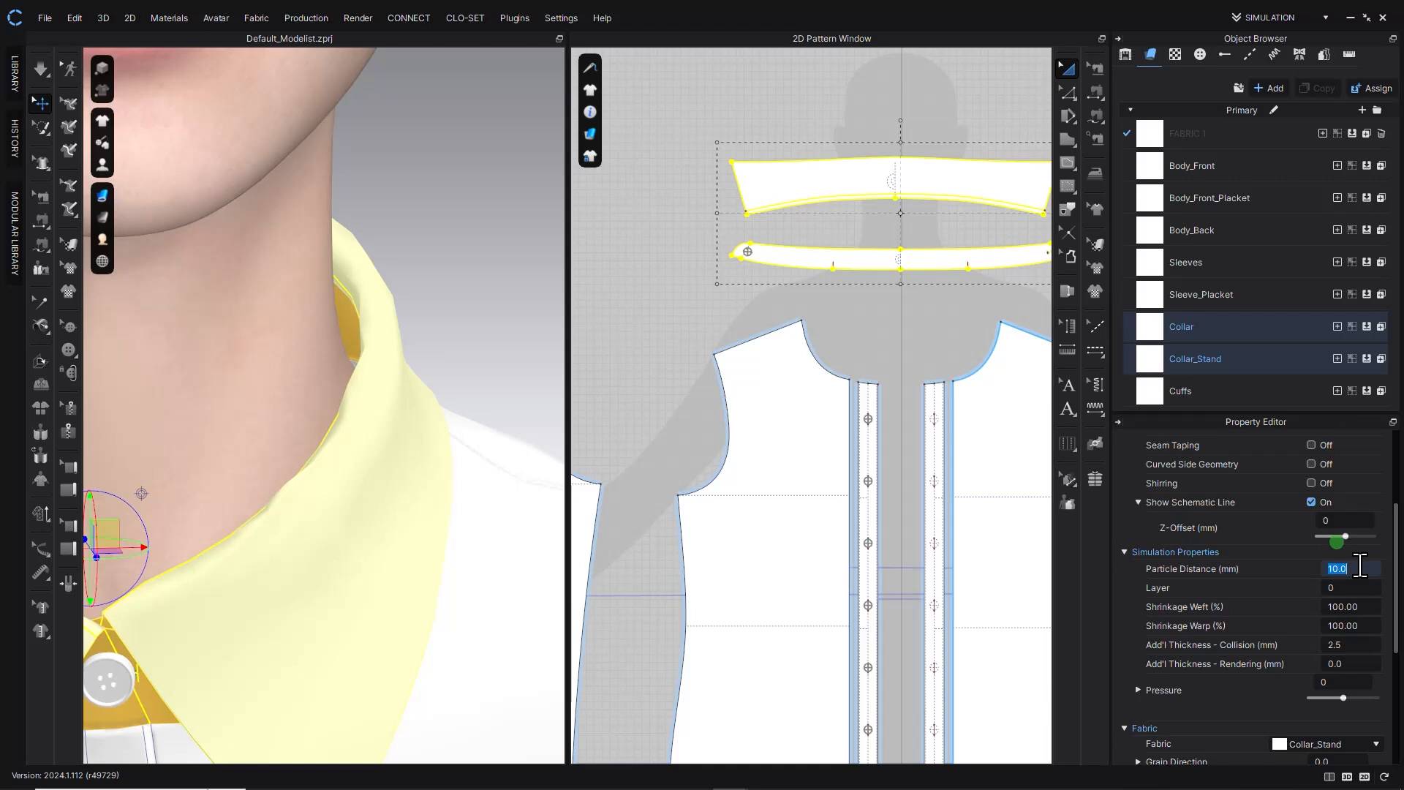
Simulate the shirt again with the finer collar mesh, and stop the simulation once the collar settles.
{"action": "left_click", "coordinate": [39, 70]}
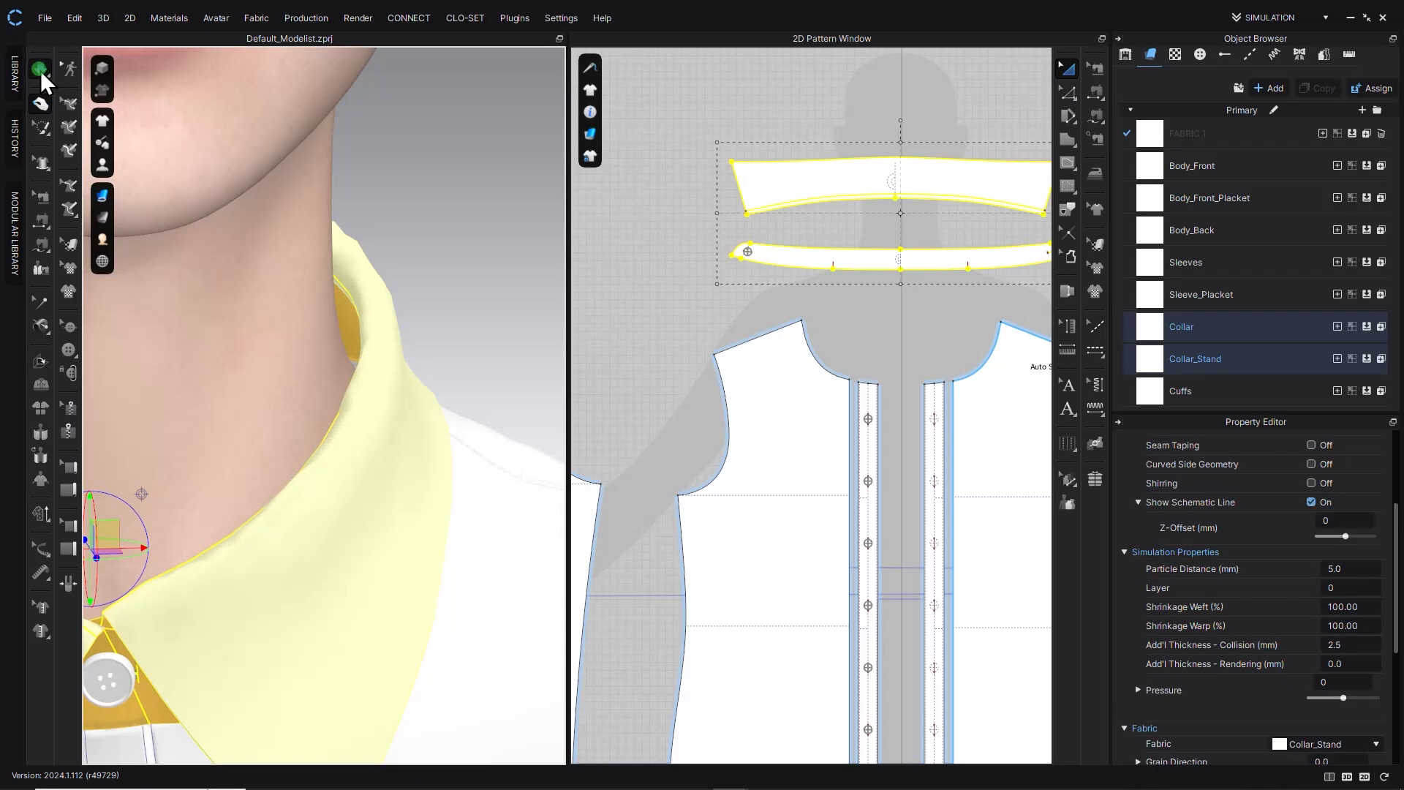
{"action": "scroll", "coordinate": [385, 284], "scroll_direction": "down", "scroll_amount": 3}
{"action": "right_click_drag", "start_coordinate": [344, 326], "coordinate": [444, 203]}
{"action": "left_click", "coordinate": [445, 203]}
{"action": "left_click", "coordinate": [42, 68]}
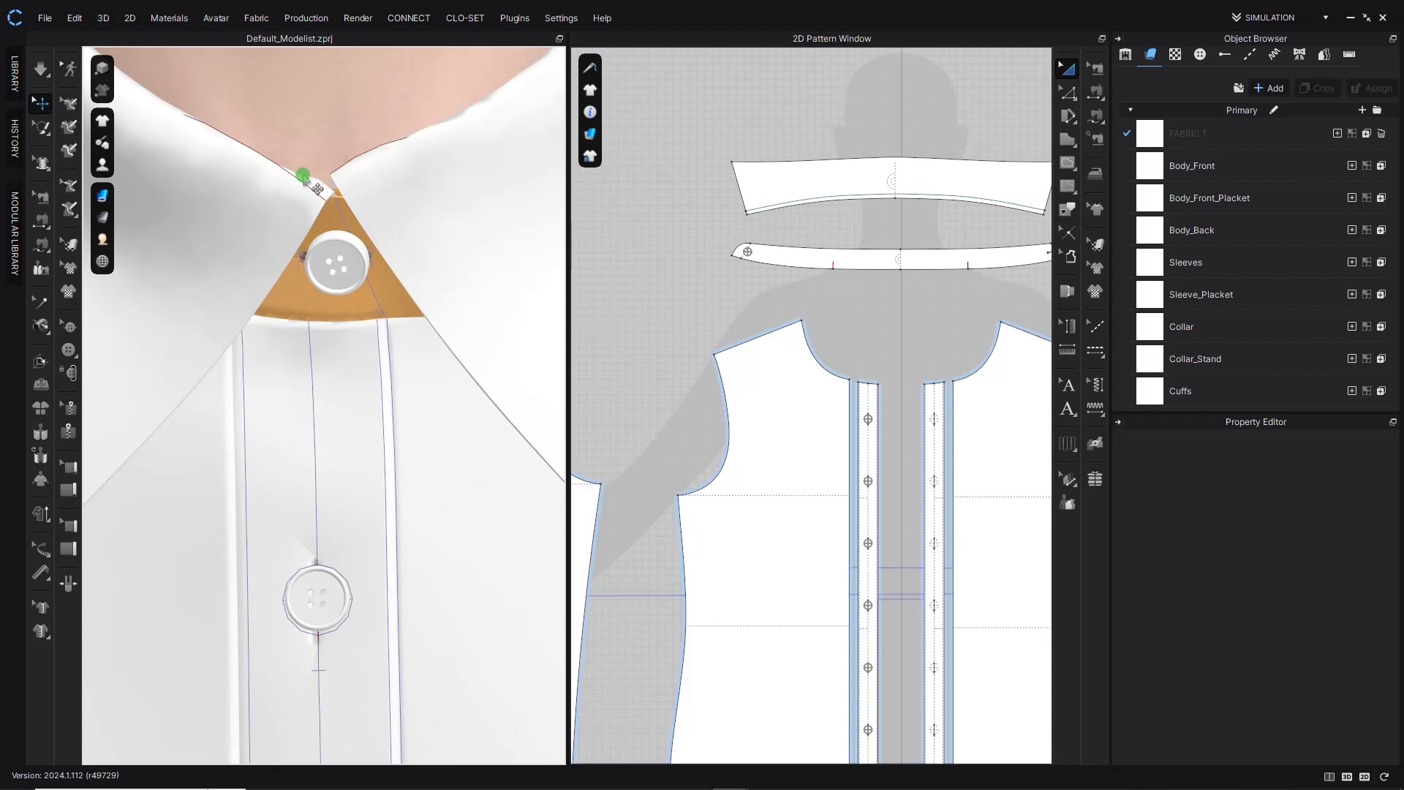
Split the collar's internal fold line uniformly into 4 segments.
{"action": "middle_click_drag", "start_coordinate": [303, 178], "coordinate": [316, 370]}
{"action": "right_click_drag", "start_coordinate": [317, 370], "coordinate": [344, 354]}
{"action": "scroll", "coordinate": [386, 409], "scroll_direction": "up", "scroll_amount": 2}
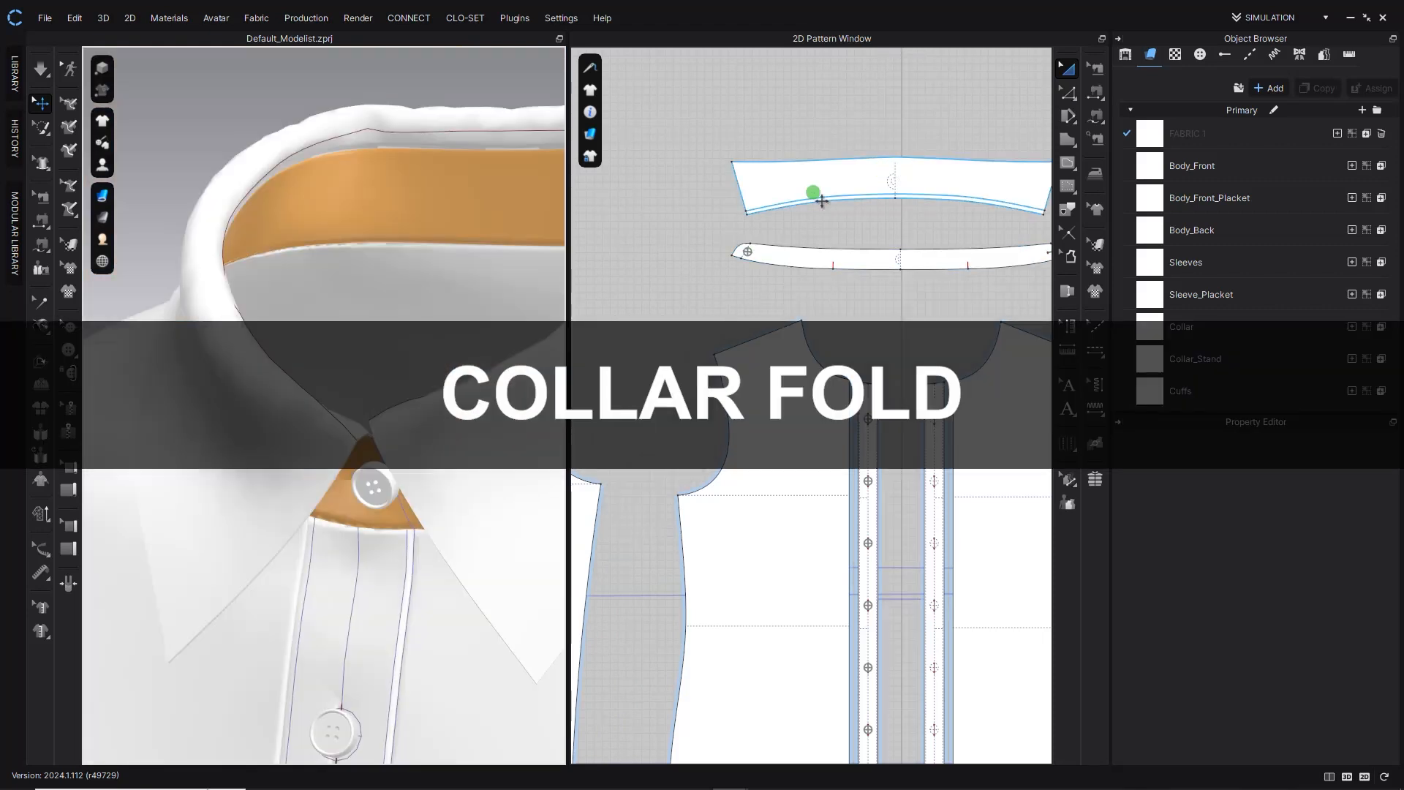
{"action": "scroll", "coordinate": [853, 196], "scroll_direction": "up", "scroll_amount": 5}
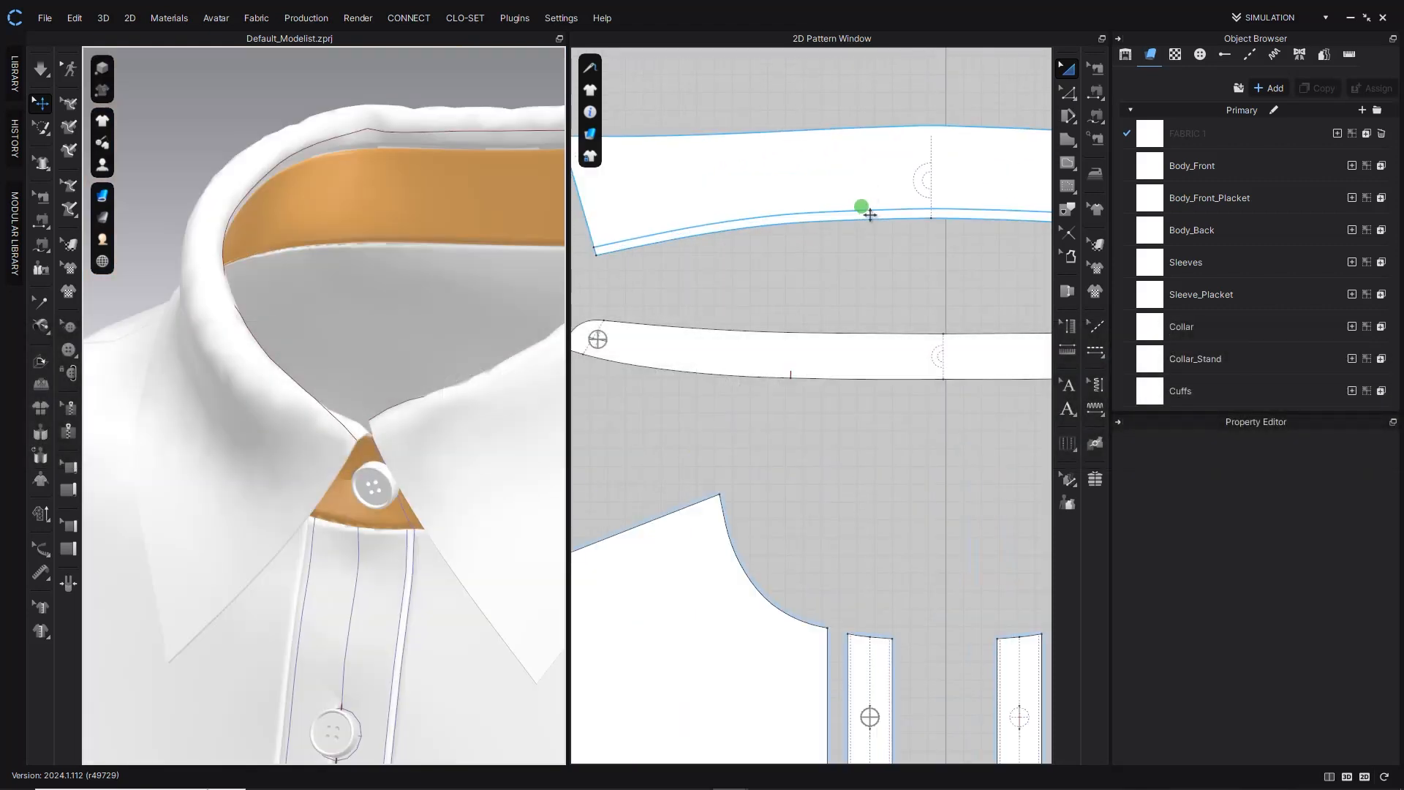
{"action": "left_click", "coordinate": [870, 214]}
{"action": "mouse_move", "coordinate": [466, 138]}
{"action": "right_mouse_down"}
{"action": "mouse_move", "coordinate": [598, 142]}
{"action": "mouse_move", "coordinate": [483, 125]}
{"action": "mouse_move", "coordinate": [491, 142]}
{"action": "right_mouse_up"}
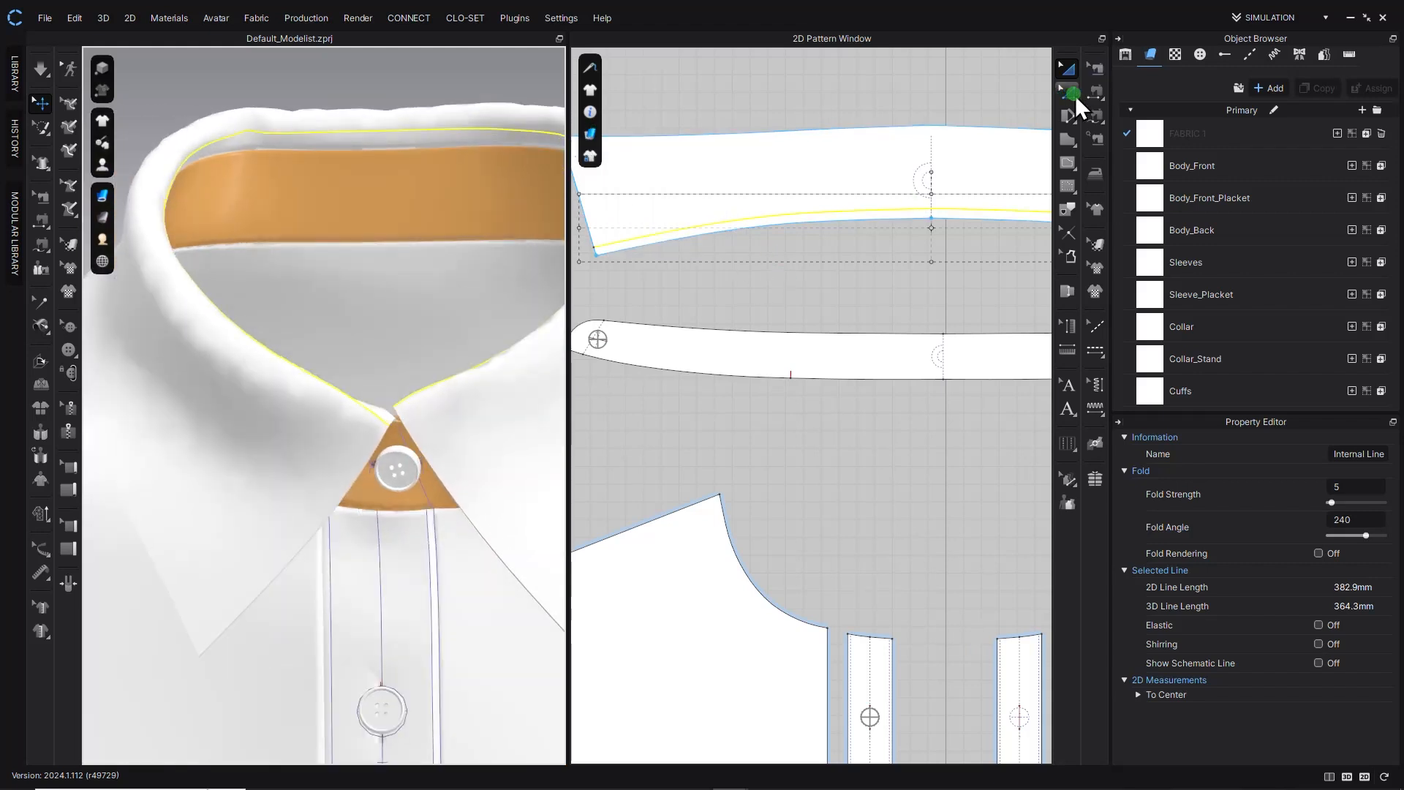
{"action": "left_click", "coordinate": [1072, 93]}
{"action": "right_click", "coordinate": [914, 214]}
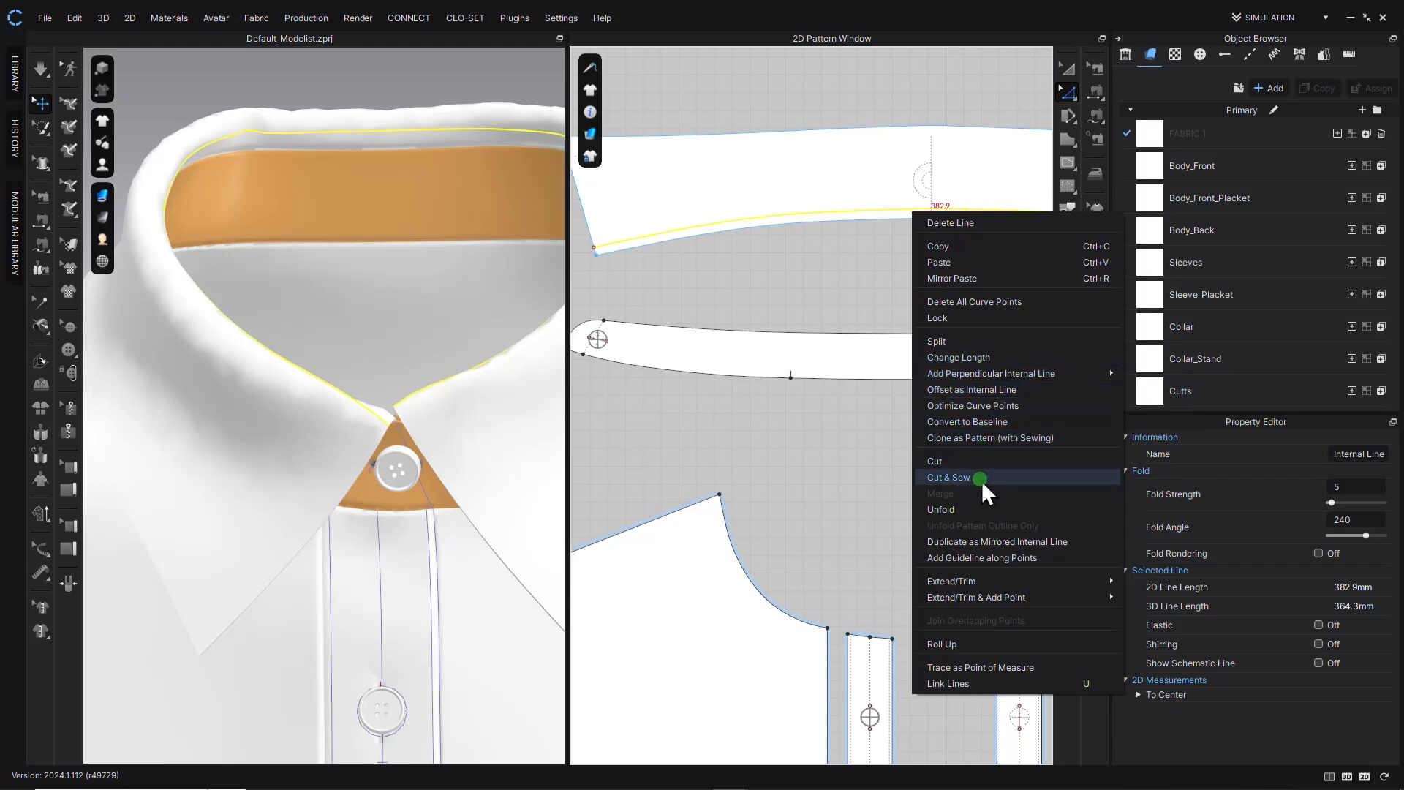
{"action": "left_click", "coordinate": [957, 342]}
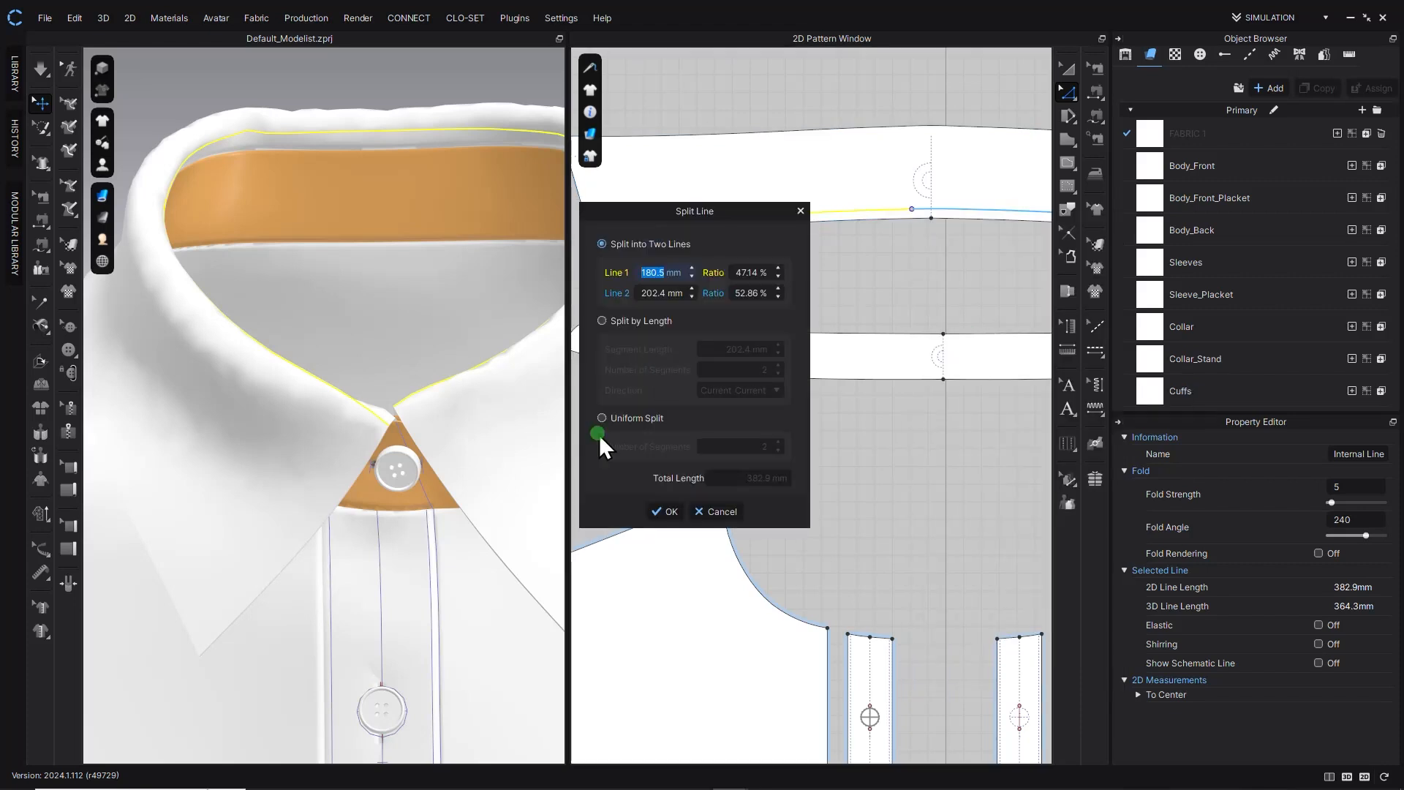
{"action": "left_click", "coordinate": [707, 421]}
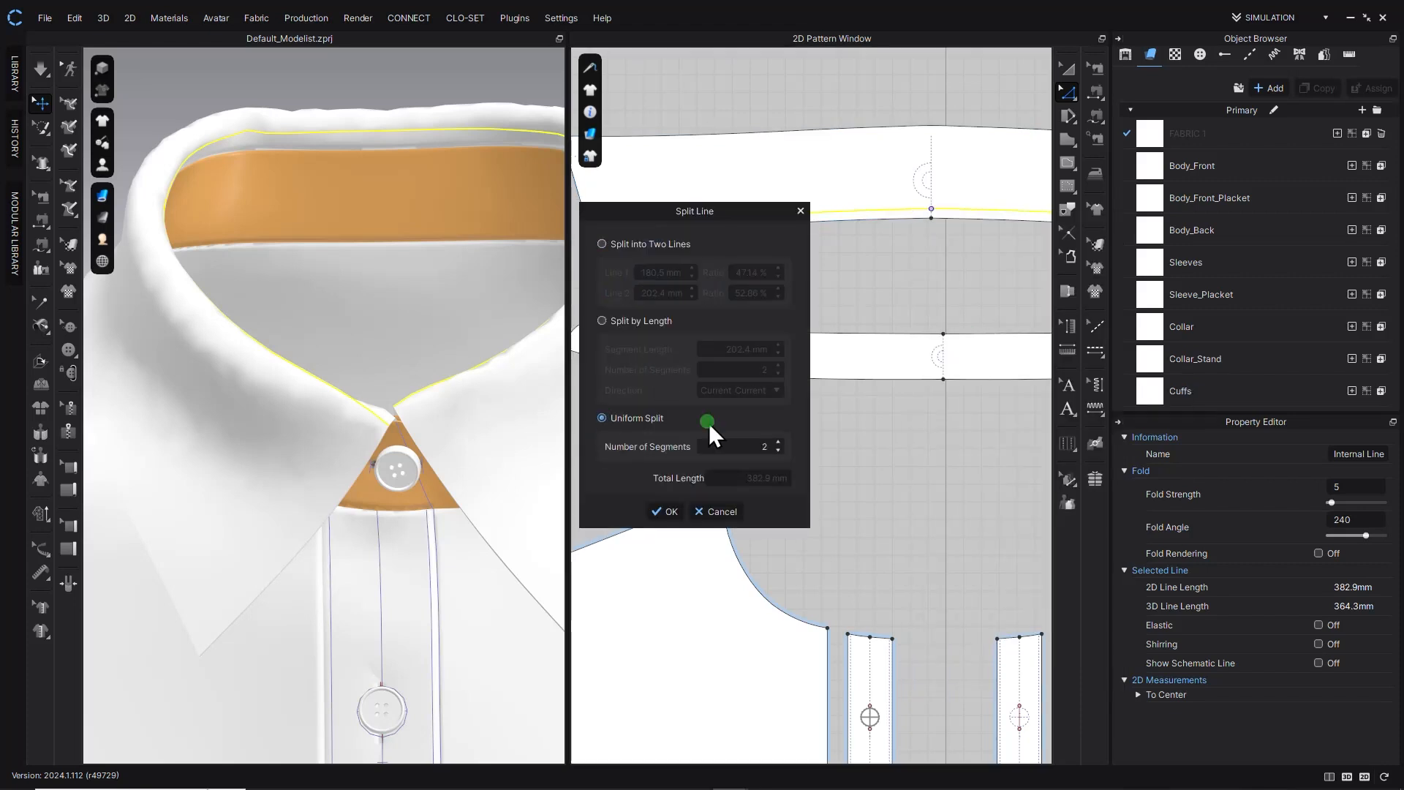
{"action": "left_click", "coordinate": [778, 442]}
{"action": "left_click", "coordinate": [777, 443]}
{"action": "left_click", "coordinate": [685, 519]}
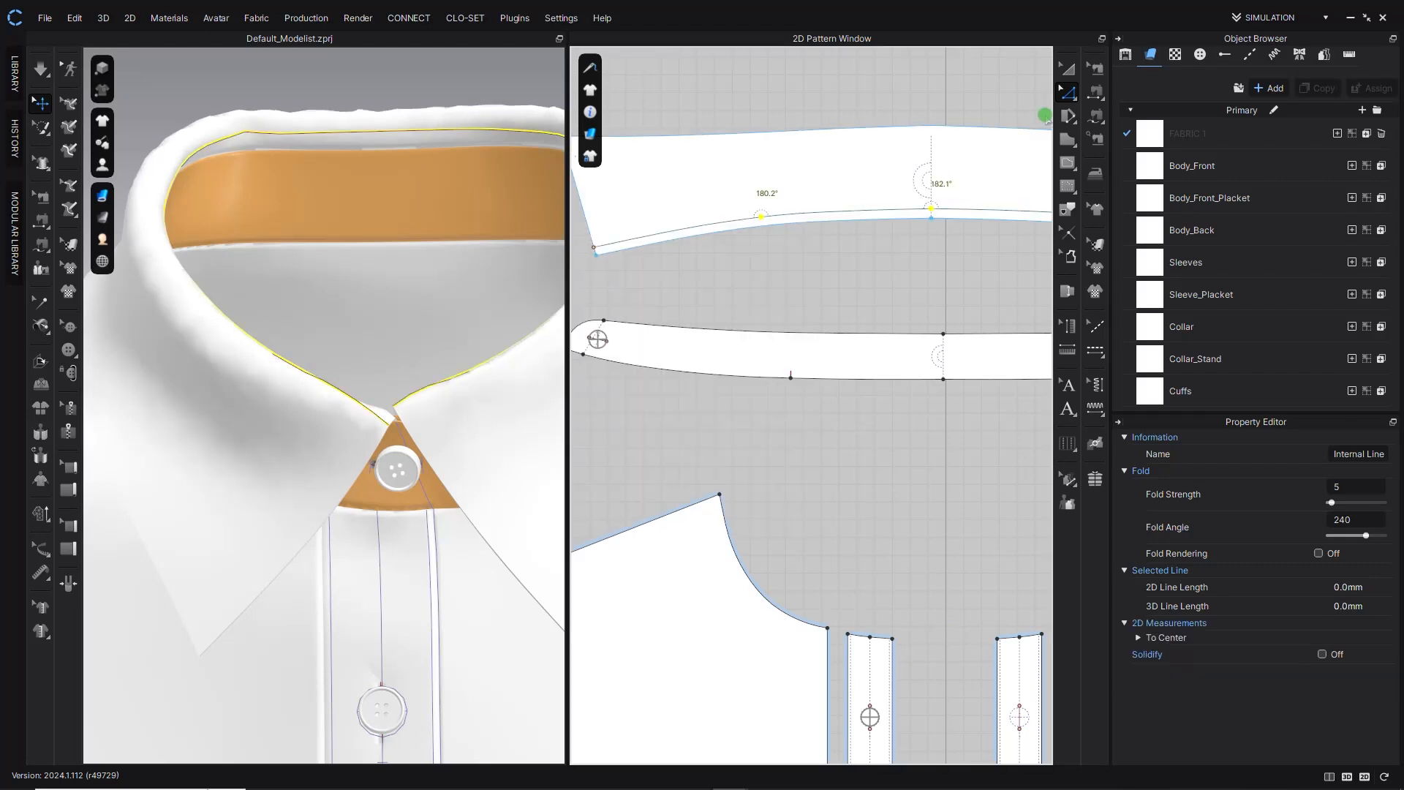
Move both end points of the fold line down the collar's side edges to just above the neckline corners.
{"action": "left_click_drag", "start_coordinate": [1065, 94], "coordinate": [1151, 95]}
{"action": "scroll", "coordinate": [658, 291], "scroll_direction": "up", "scroll_amount": 10}
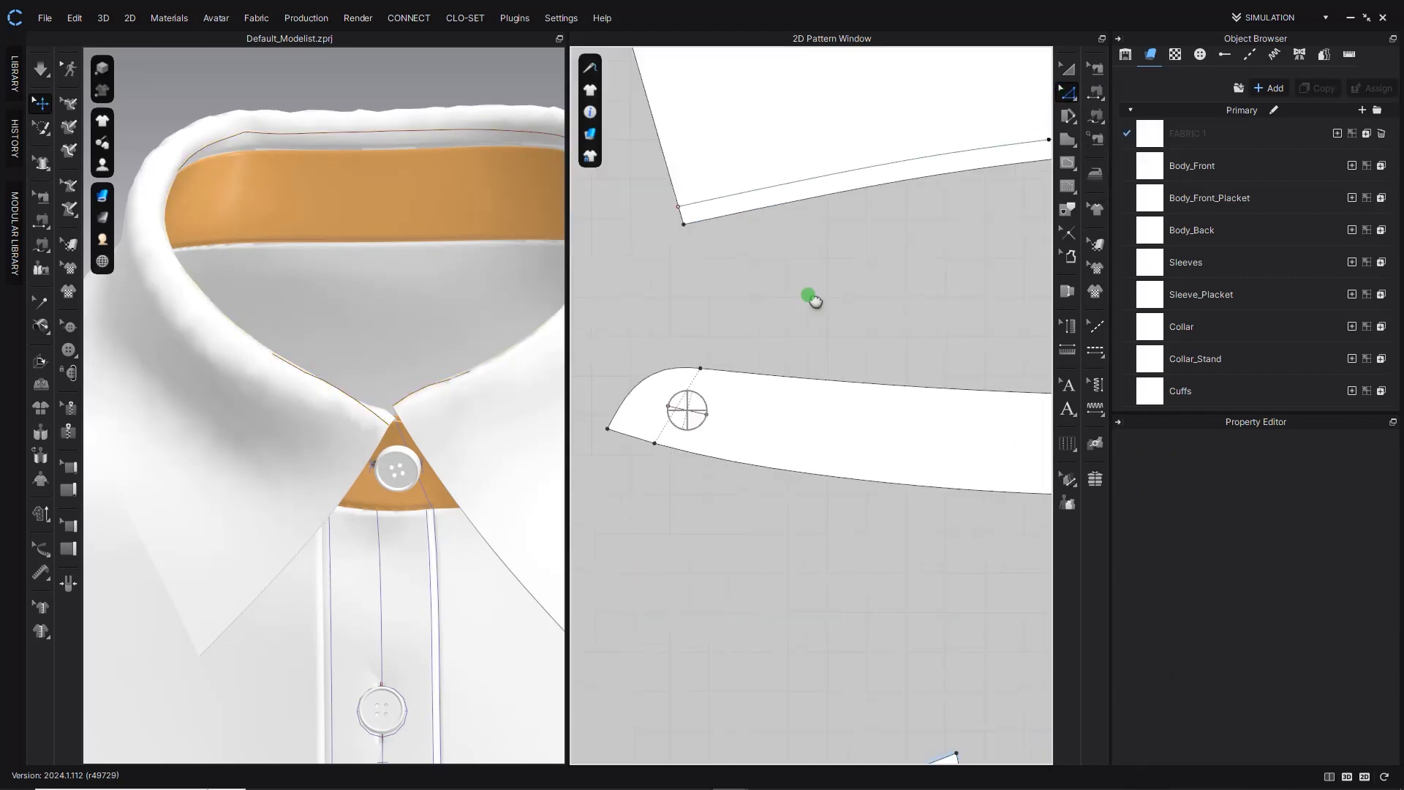
{"action": "scroll", "coordinate": [709, 297], "scroll_direction": "up", "scroll_amount": 3}
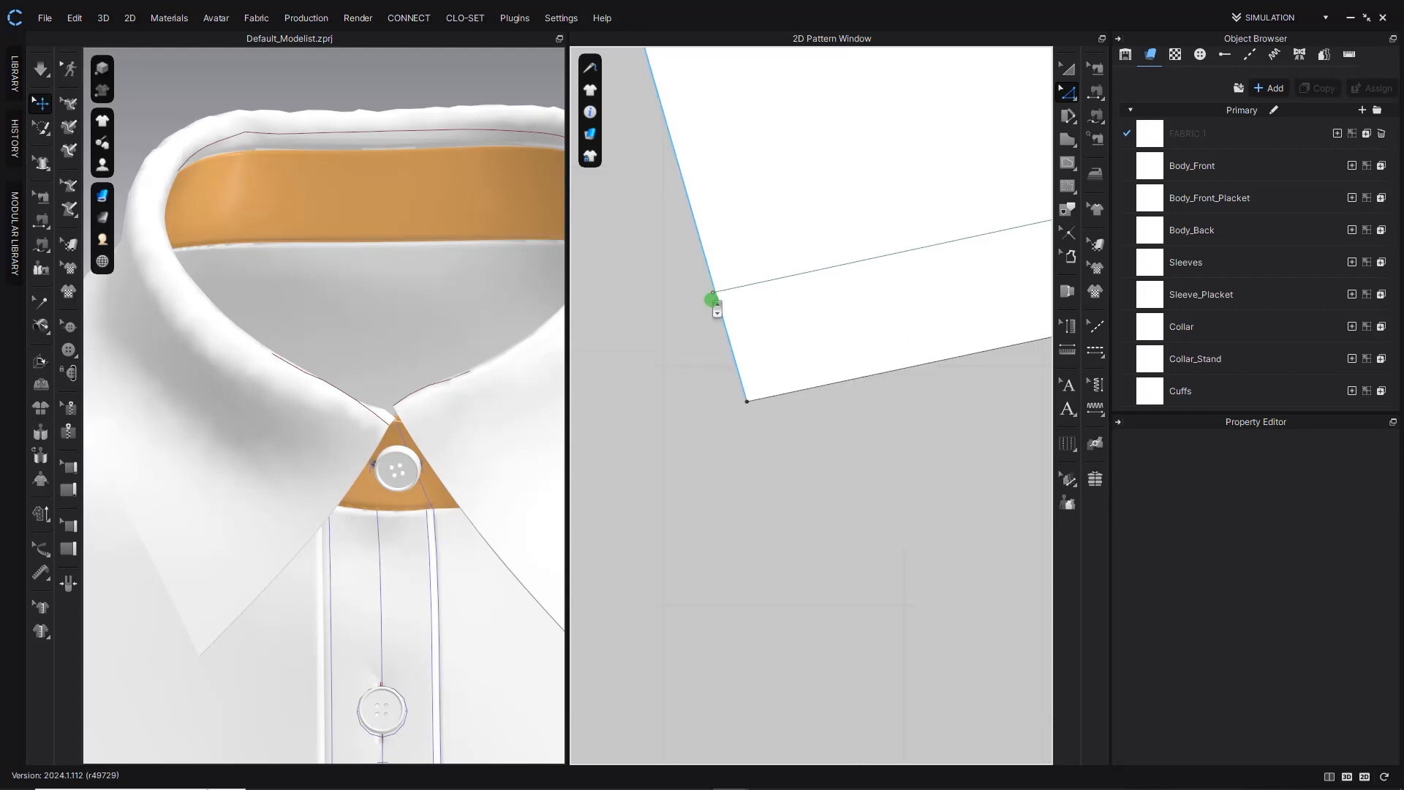
{"action": "left_click_drag", "start_coordinate": [723, 301], "coordinate": [760, 409]}
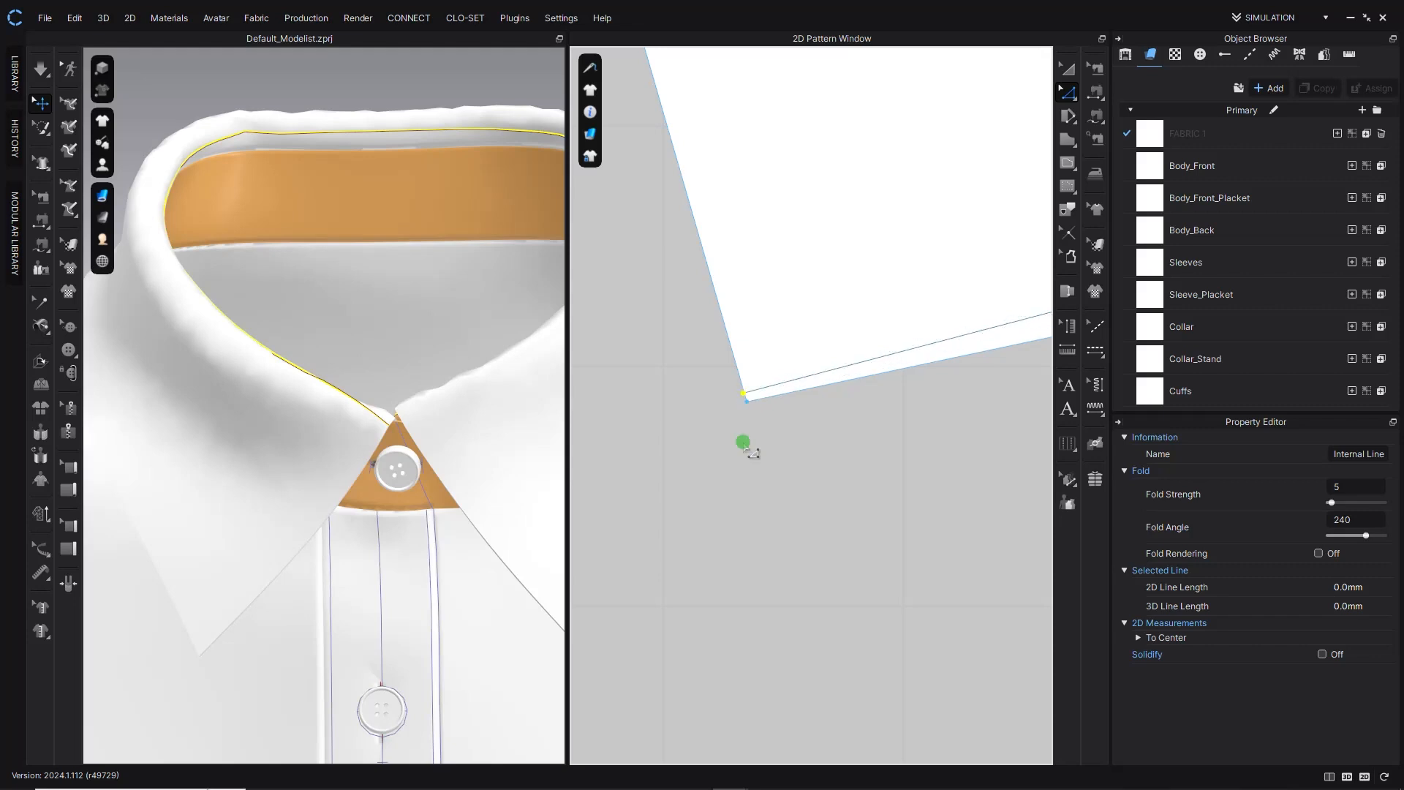
{"action": "scroll", "coordinate": [749, 446], "scroll_direction": "down", "scroll_amount": 5}
{"action": "scroll", "coordinate": [823, 468], "scroll_direction": "up", "scroll_amount": 5}
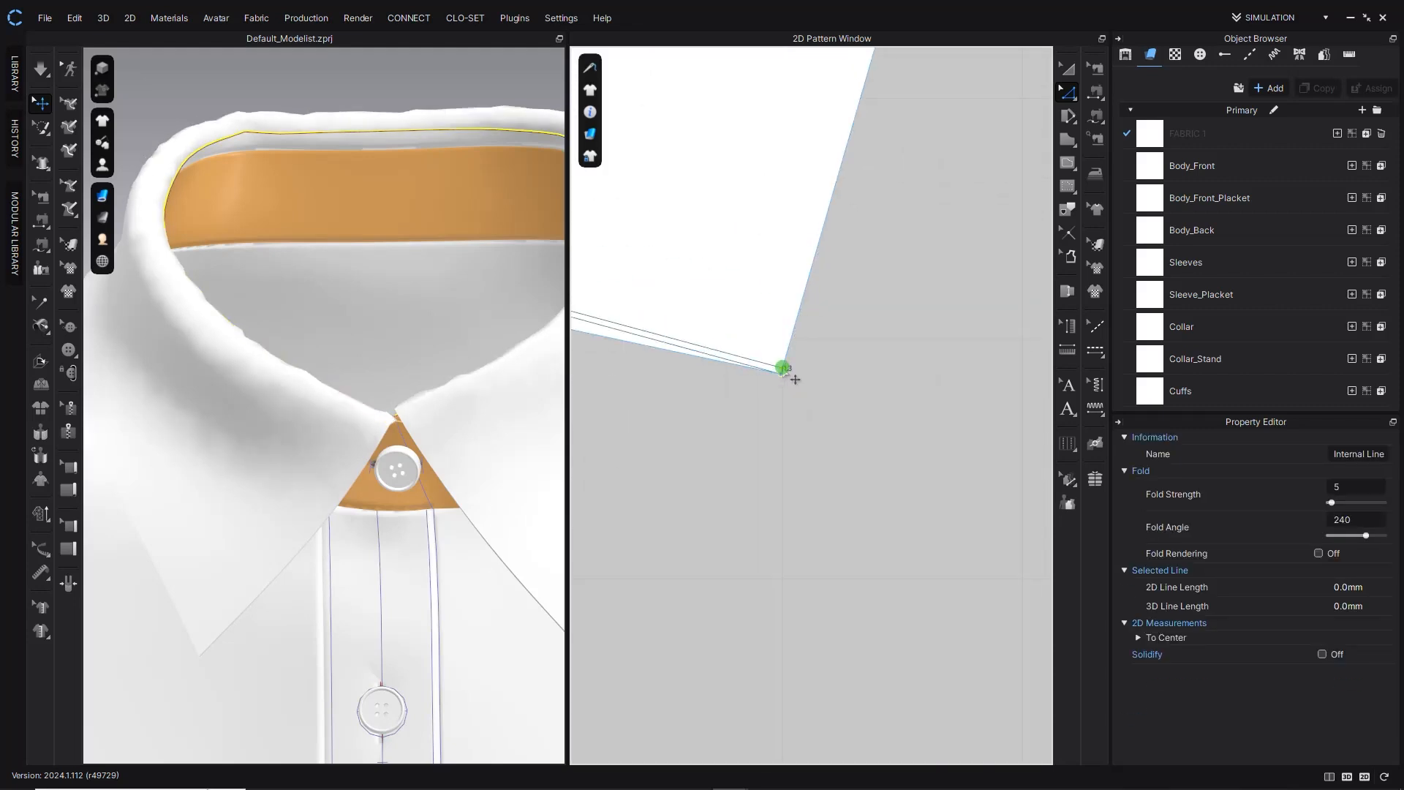
{"action": "scroll", "coordinate": [798, 364], "scroll_direction": "down", "scroll_amount": 5}
Smooth the fold line's corners on both halves of the collar with Smooth Curve, the last one about 31.6 mm to either side.
{"action": "left_click", "coordinate": [1068, 92]}
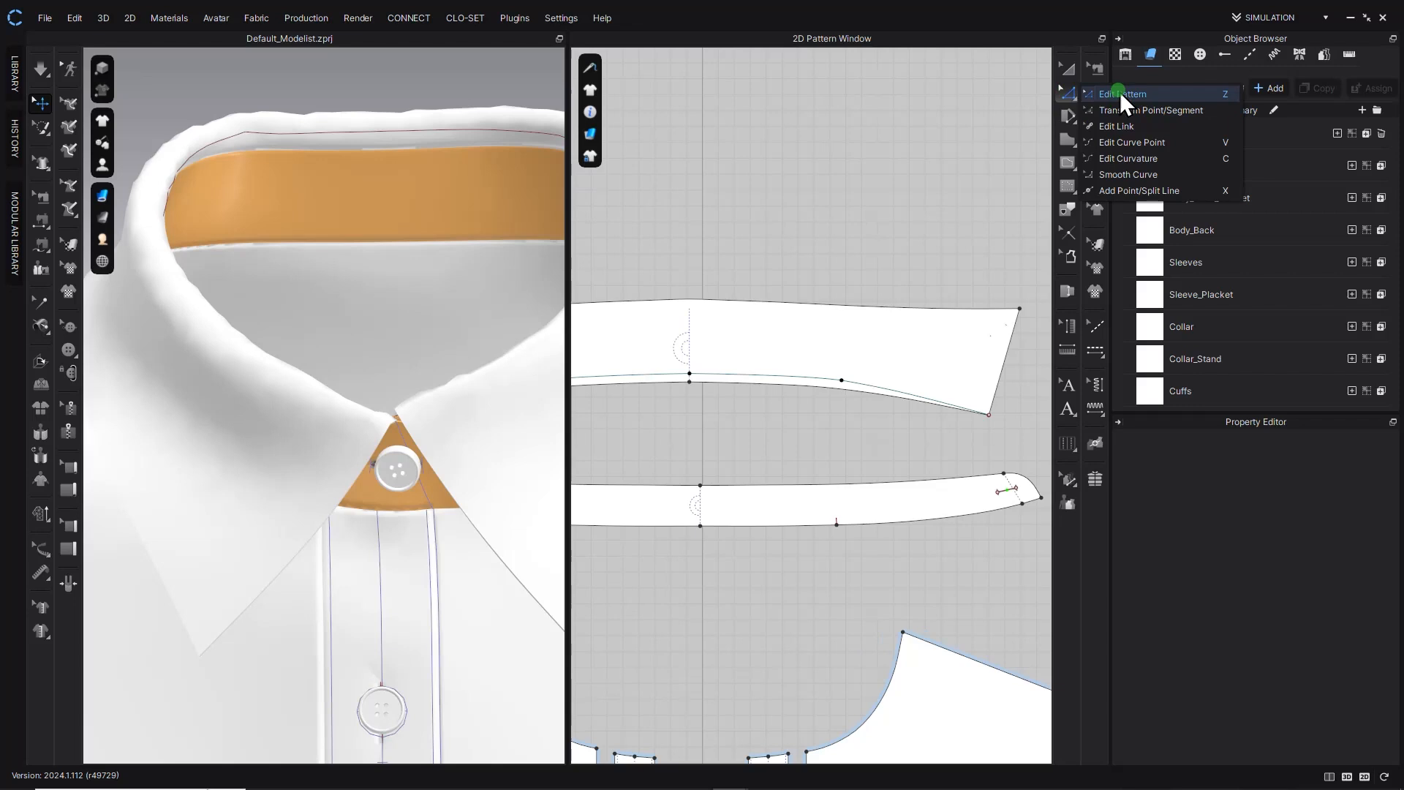
{"action": "left_click", "coordinate": [1133, 171]}
{"action": "left_click", "coordinate": [842, 381]}
{"action": "left_click_drag", "start_coordinate": [741, 412], "coordinate": [739, 413]}
{"action": "middle_click_drag", "start_coordinate": [717, 425], "coordinate": [932, 422]}
{"action": "left_click_drag", "start_coordinate": [753, 377], "coordinate": [760, 402]}
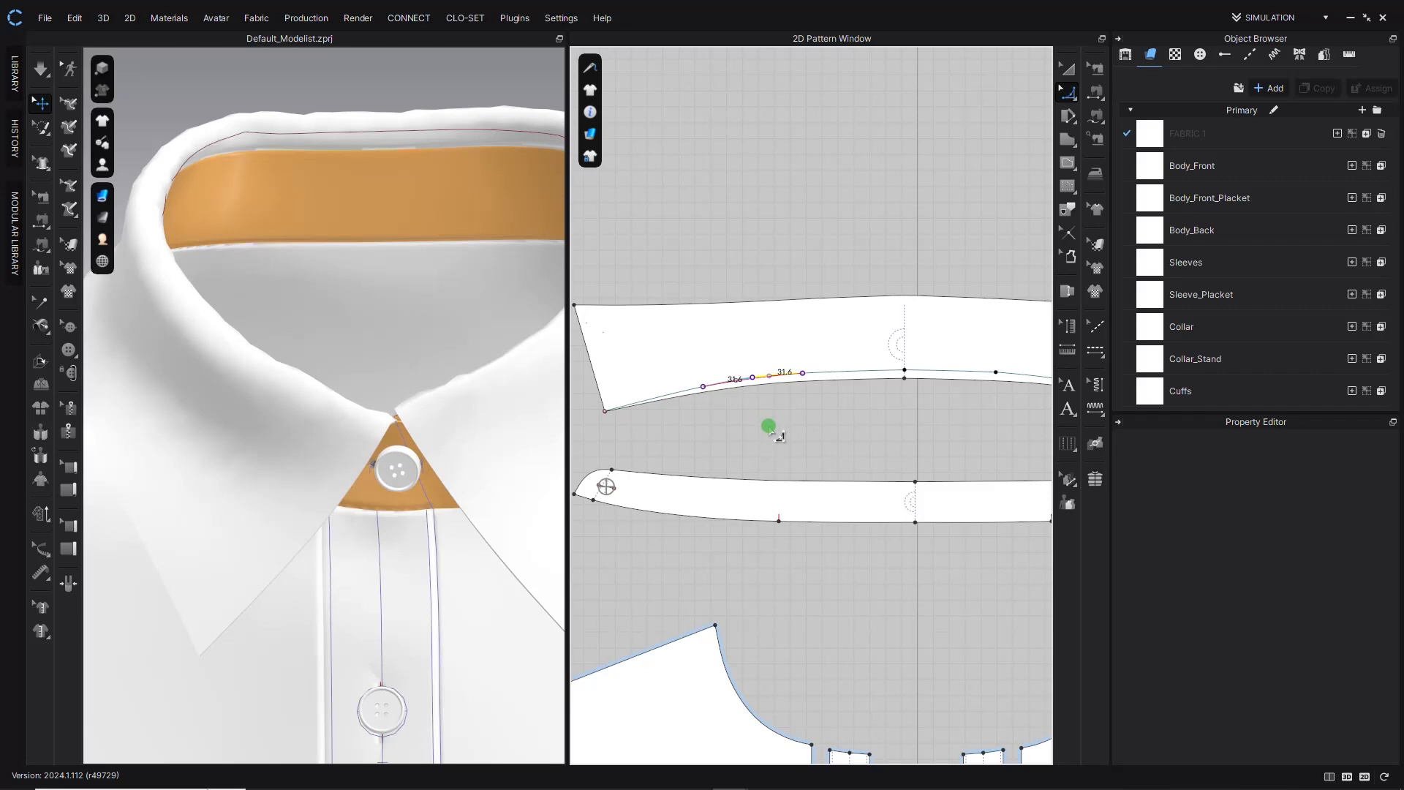
{"action": "left_click", "coordinate": [777, 436]}
Open Offset as Internal Line for the collar's internal fold line and set the number of offsets to 3.
{"action": "left_click", "coordinate": [1067, 67]}
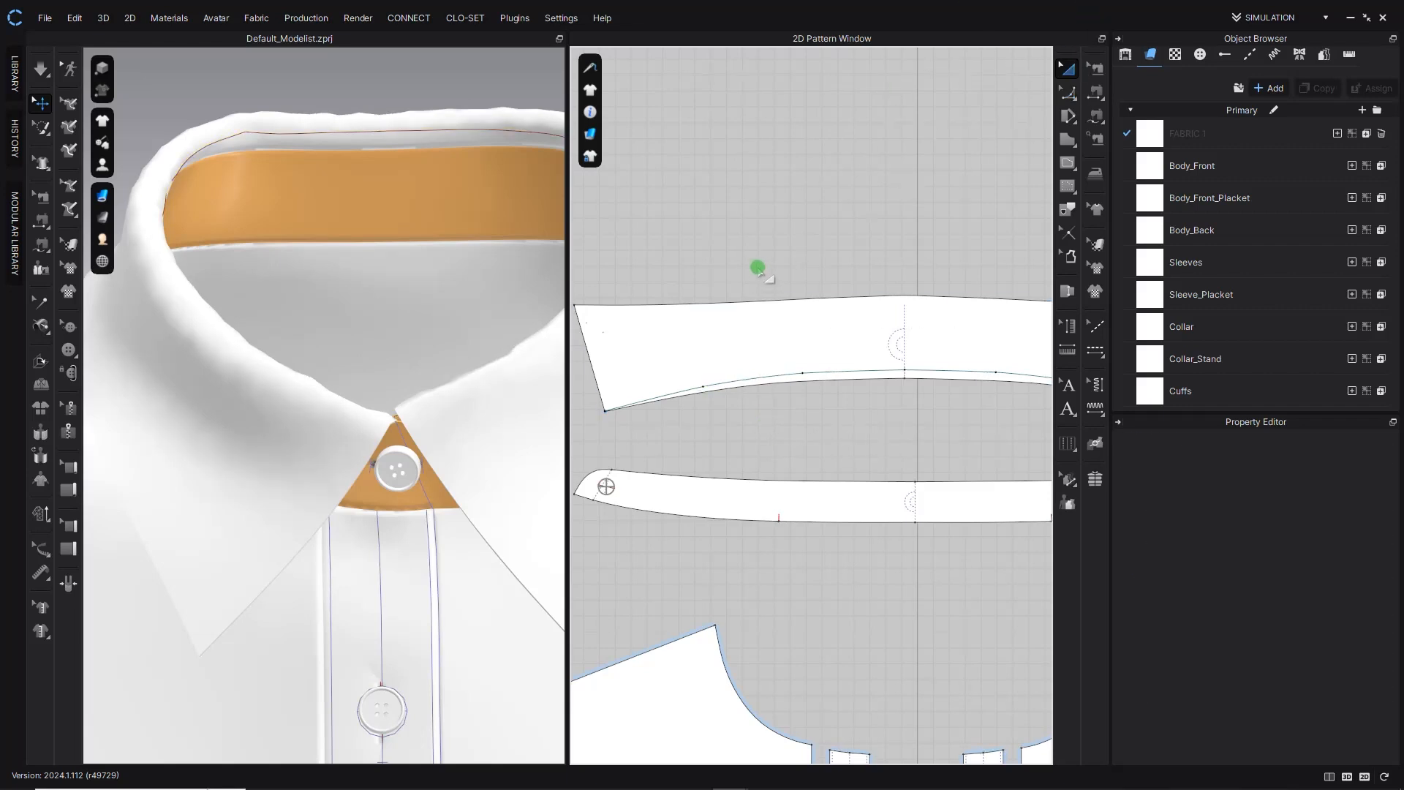
{"action": "left_click", "coordinate": [780, 374]}
{"action": "right_click", "coordinate": [782, 375]}
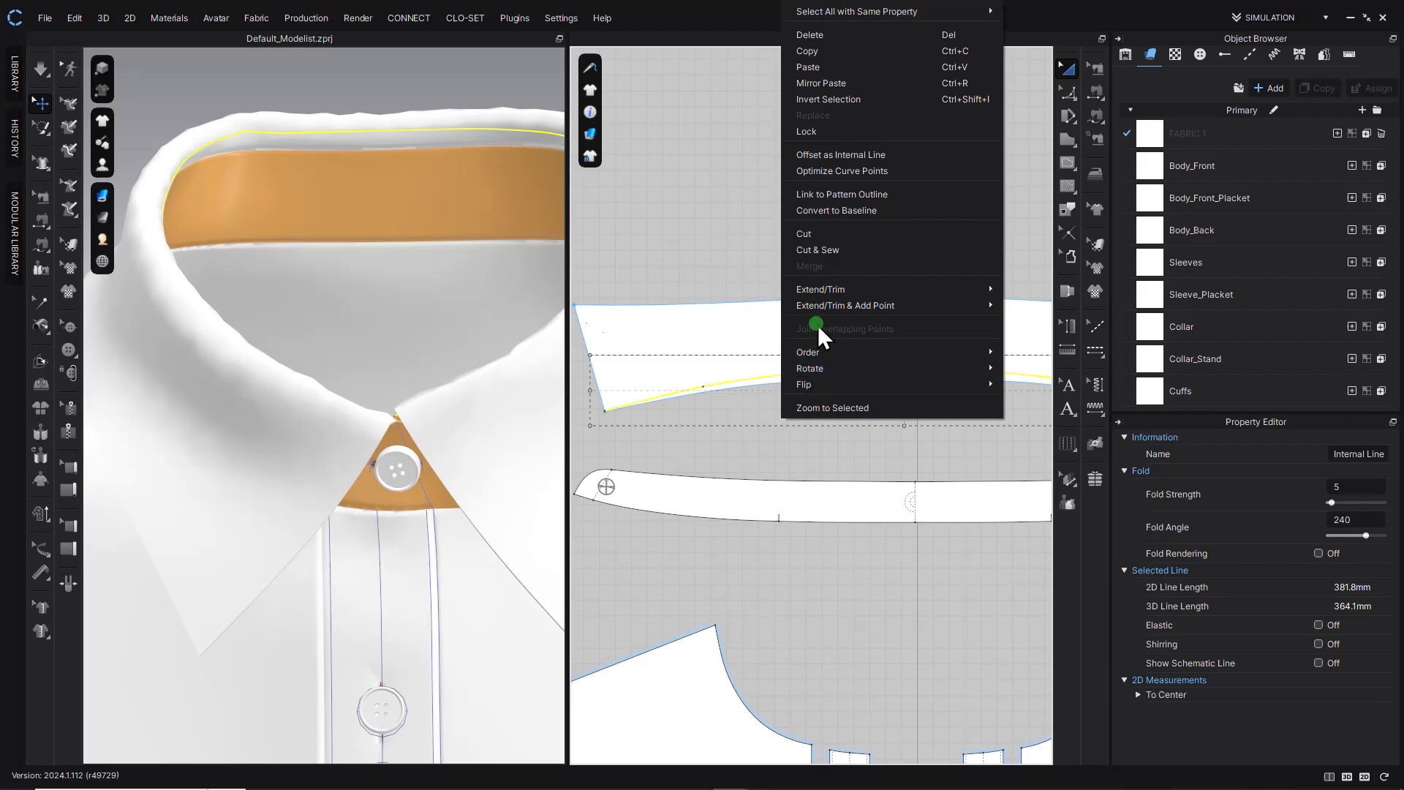
{"action": "left_click", "coordinate": [804, 234]}
{"action": "scroll", "coordinate": [678, 417], "scroll_direction": "up", "scroll_amount": 10}
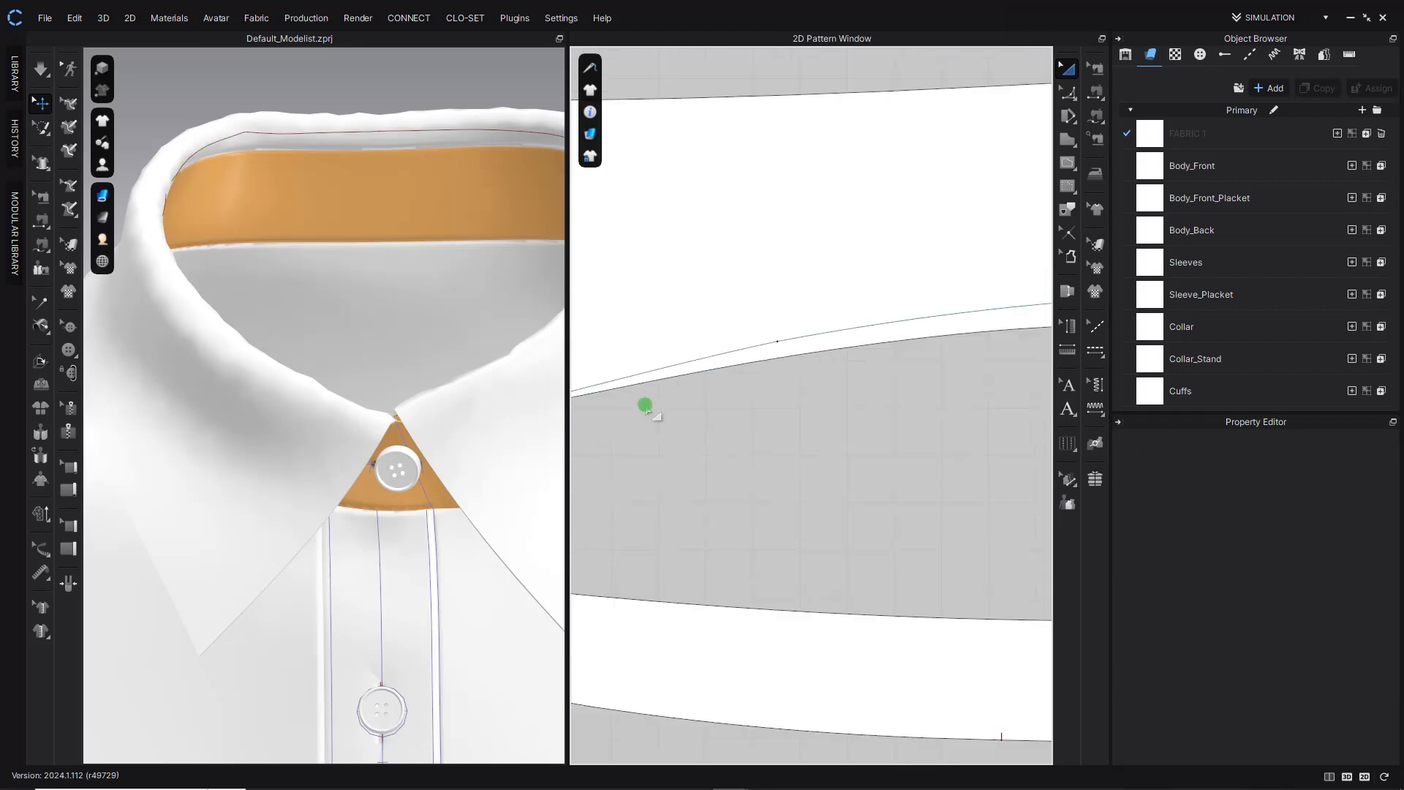
{"action": "scroll", "coordinate": [881, 398], "scroll_direction": "down", "scroll_amount": 3}
{"action": "left_click", "coordinate": [883, 407]}
{"action": "right_click", "coordinate": [882, 407]}
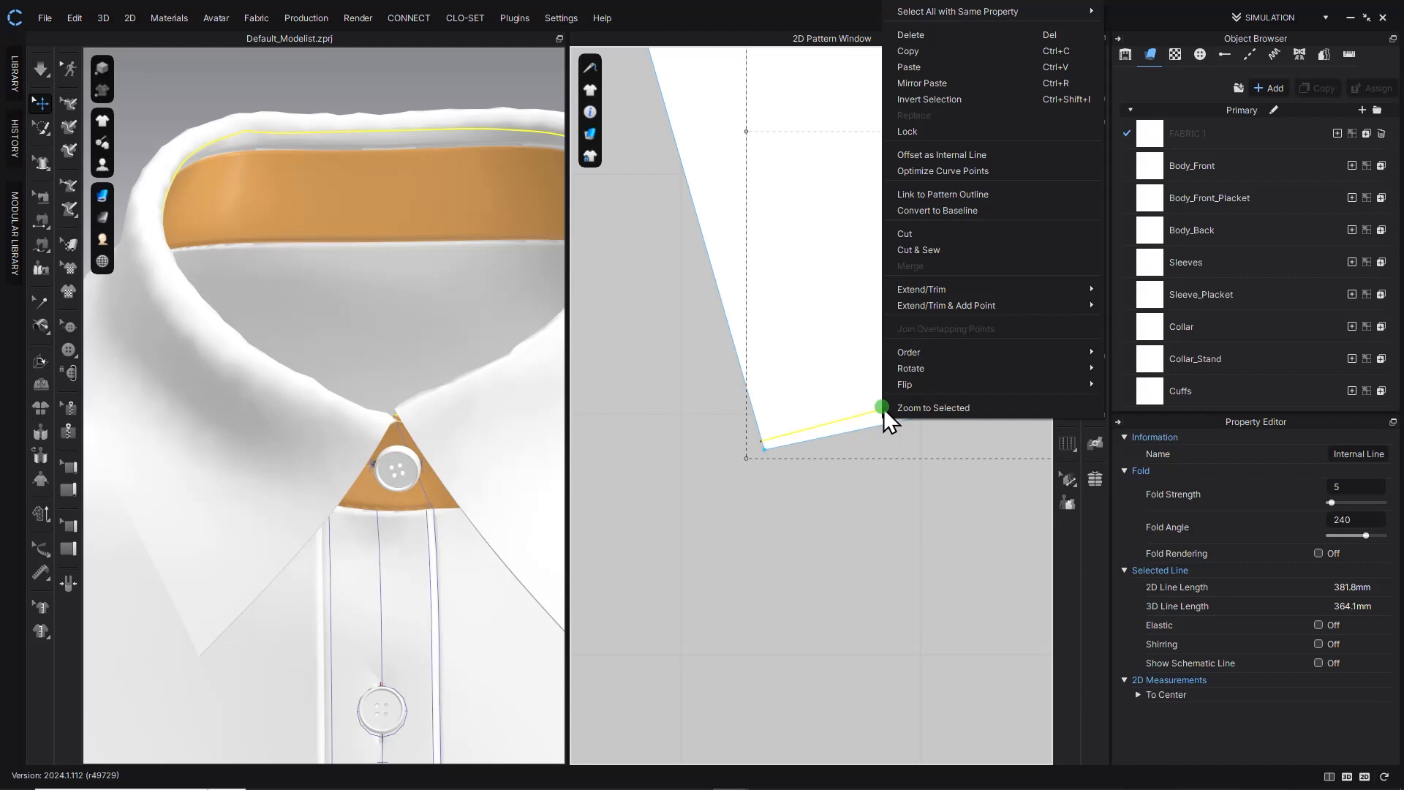
{"action": "left_click", "coordinate": [947, 155]}
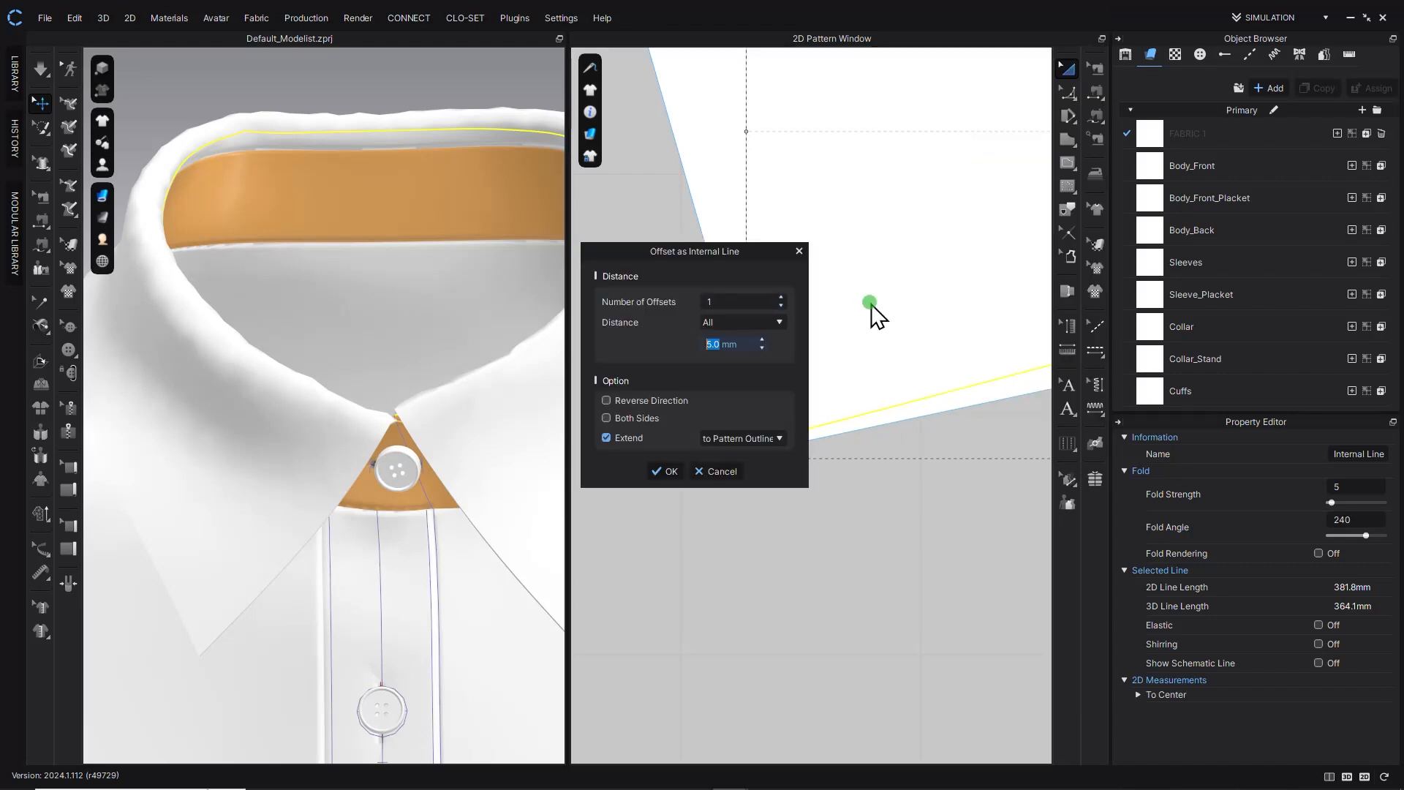
{"action": "left_click_drag", "start_coordinate": [743, 255], "coordinate": [613, 279]}
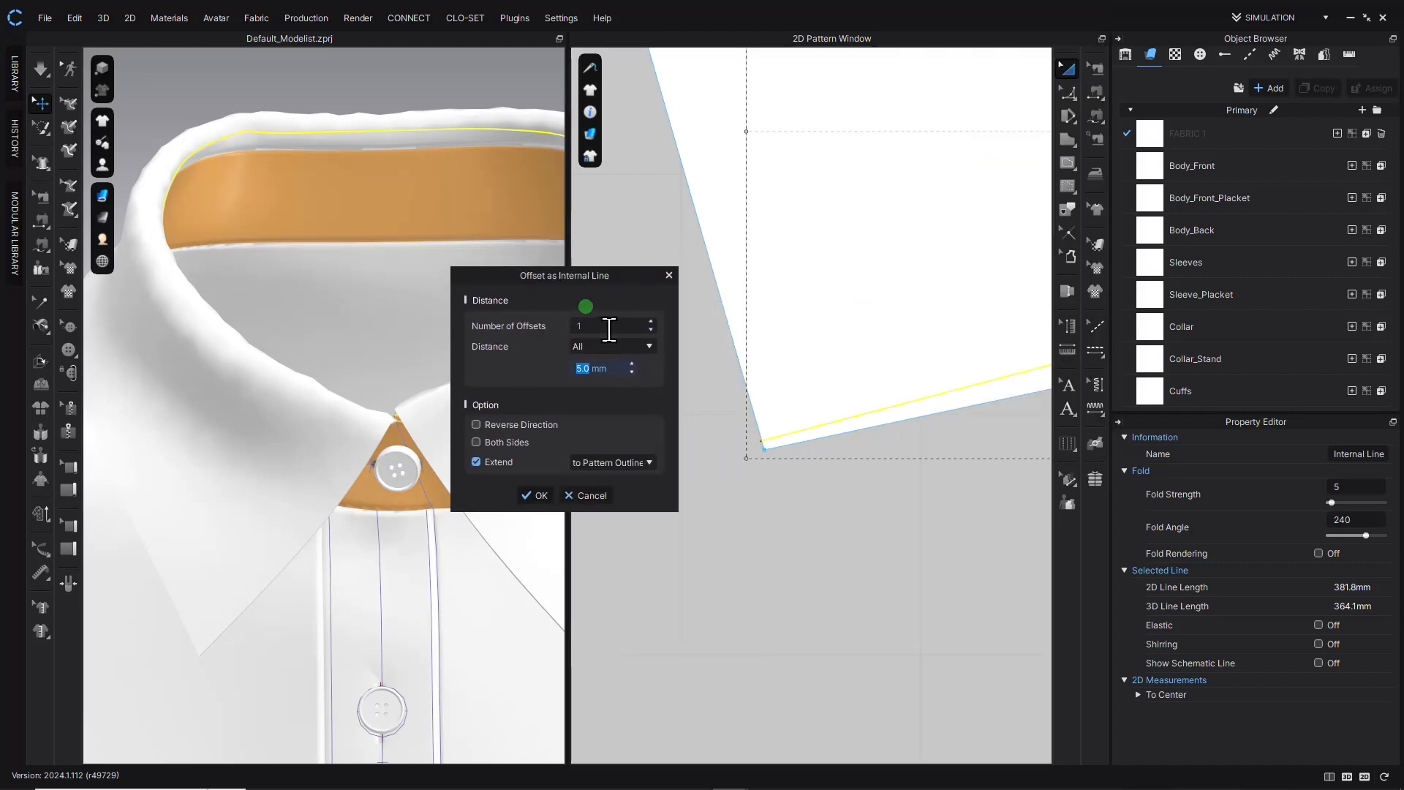
{"action": "left_click", "coordinate": [648, 321]}
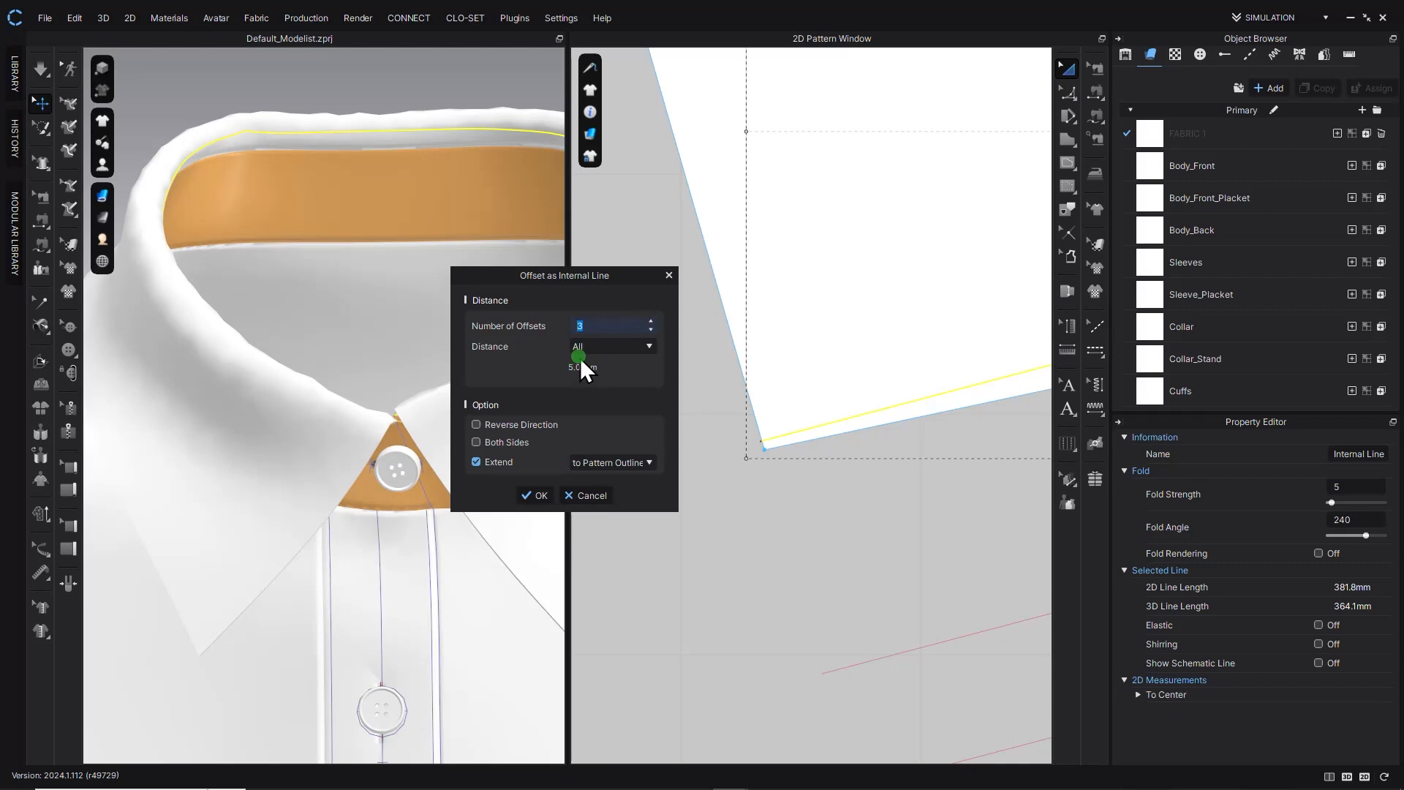
Reverse the offset direction, set the distance to 1 mm, and create the lines parallel to the fold line.
{"action": "left_click", "coordinate": [476, 424]}
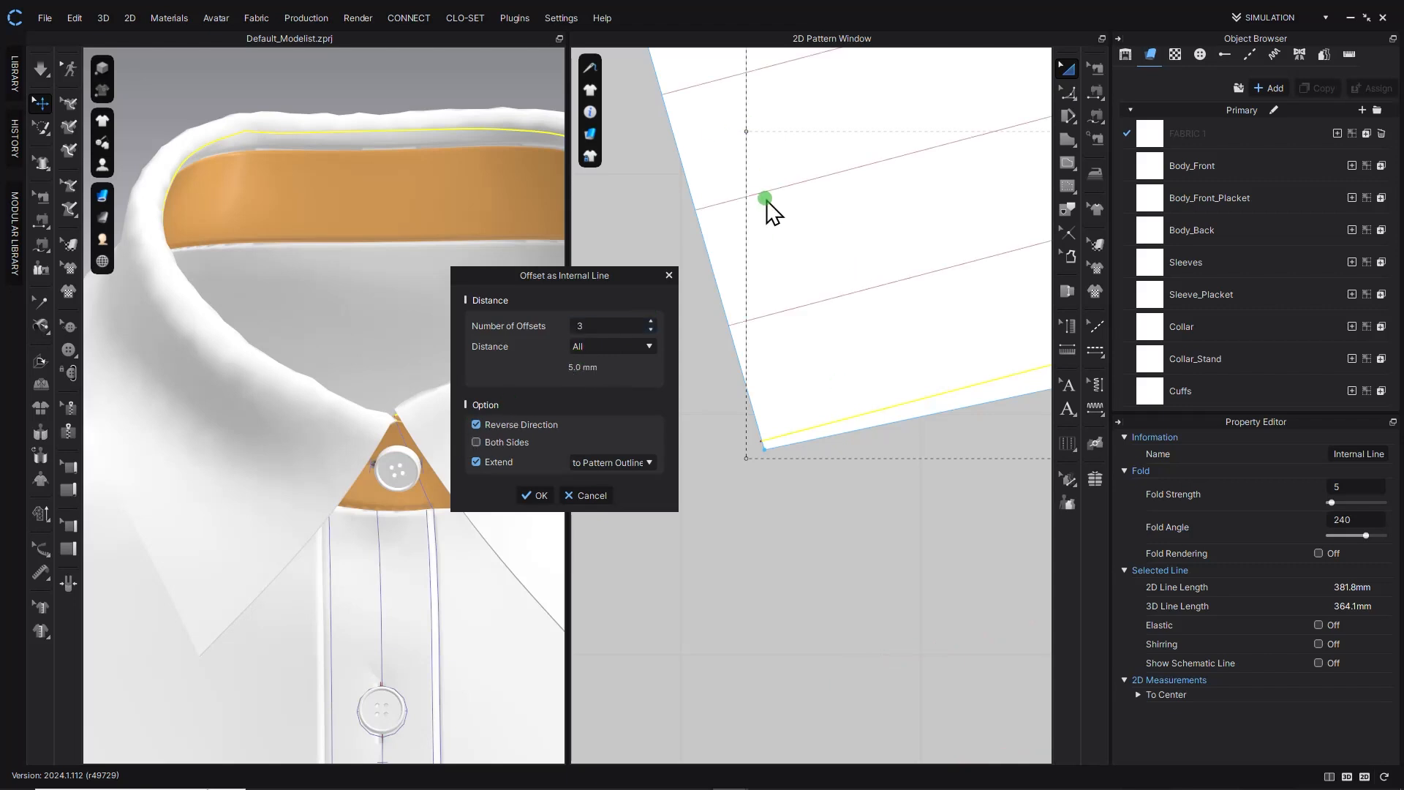
{"action": "double_click", "coordinate": [578, 368]}
{"action": "type", "text": "1"}
{"action": "key", "text": "Return"}
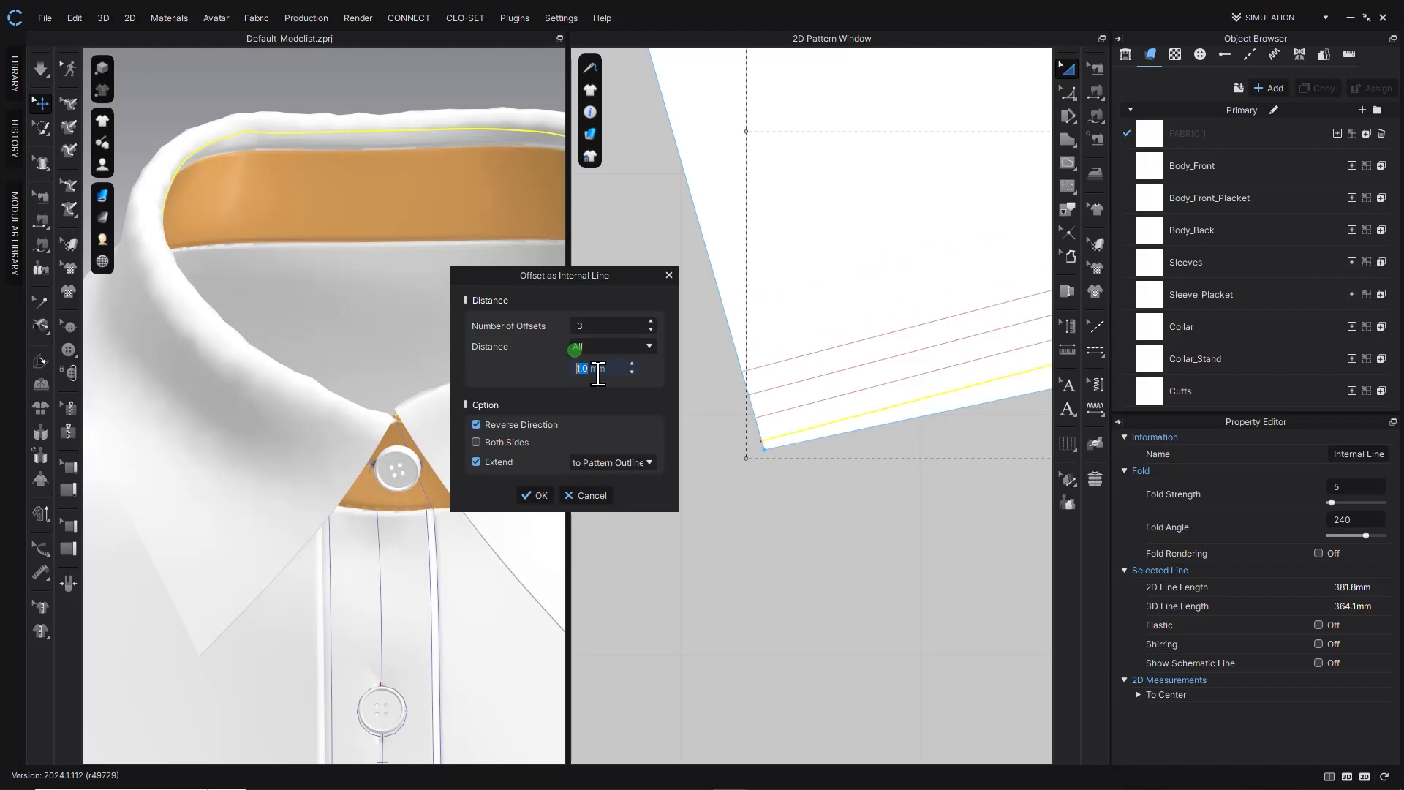
{"action": "left_click", "coordinate": [533, 492]}
{"action": "right_click_drag", "start_coordinate": [326, 209], "coordinate": [377, 287]}
{"action": "key", "text": "Escape"}
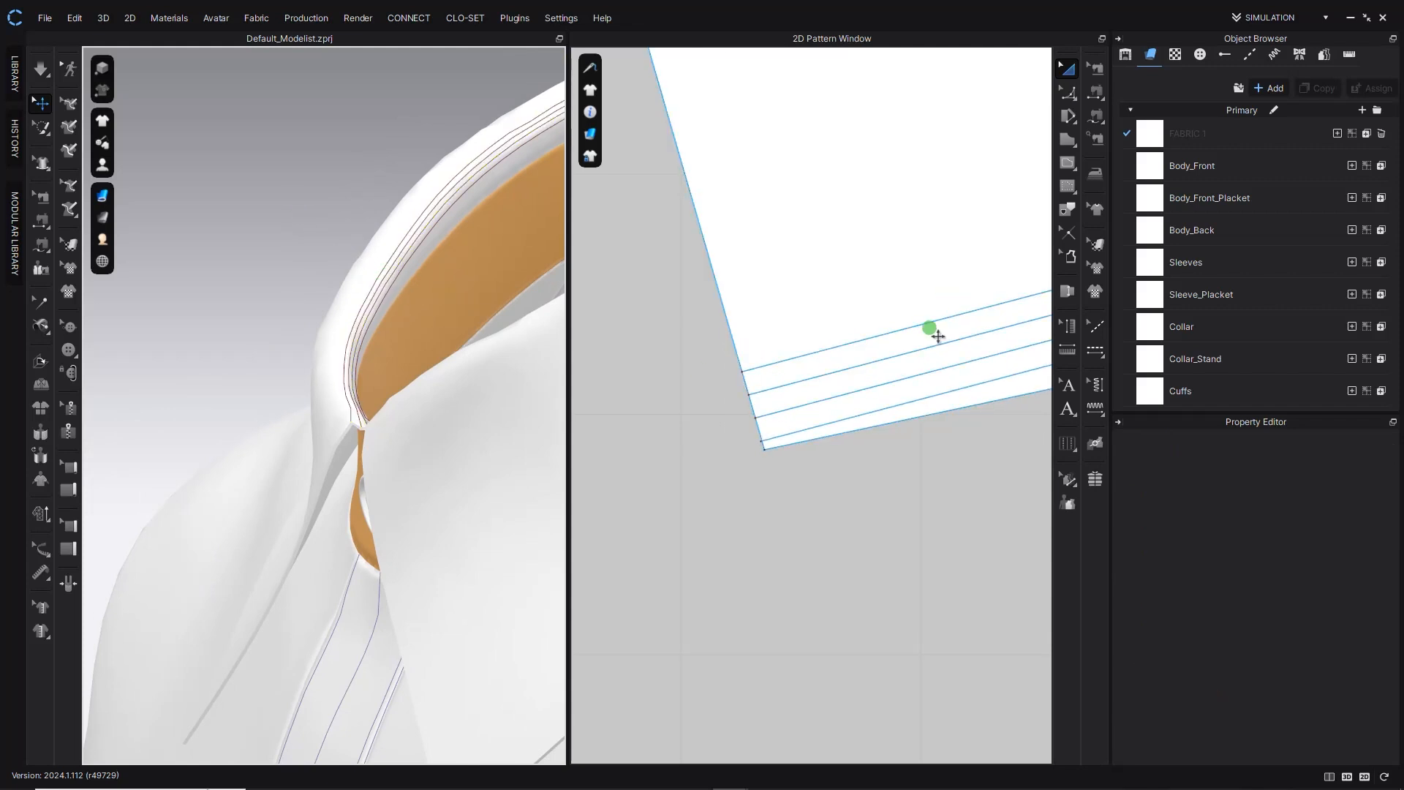
Select the collar's fold line together with its three offset lines and set their fold strength to 30.
{"action": "middle_click_drag", "start_coordinate": [1048, 343], "coordinate": [787, 352]}
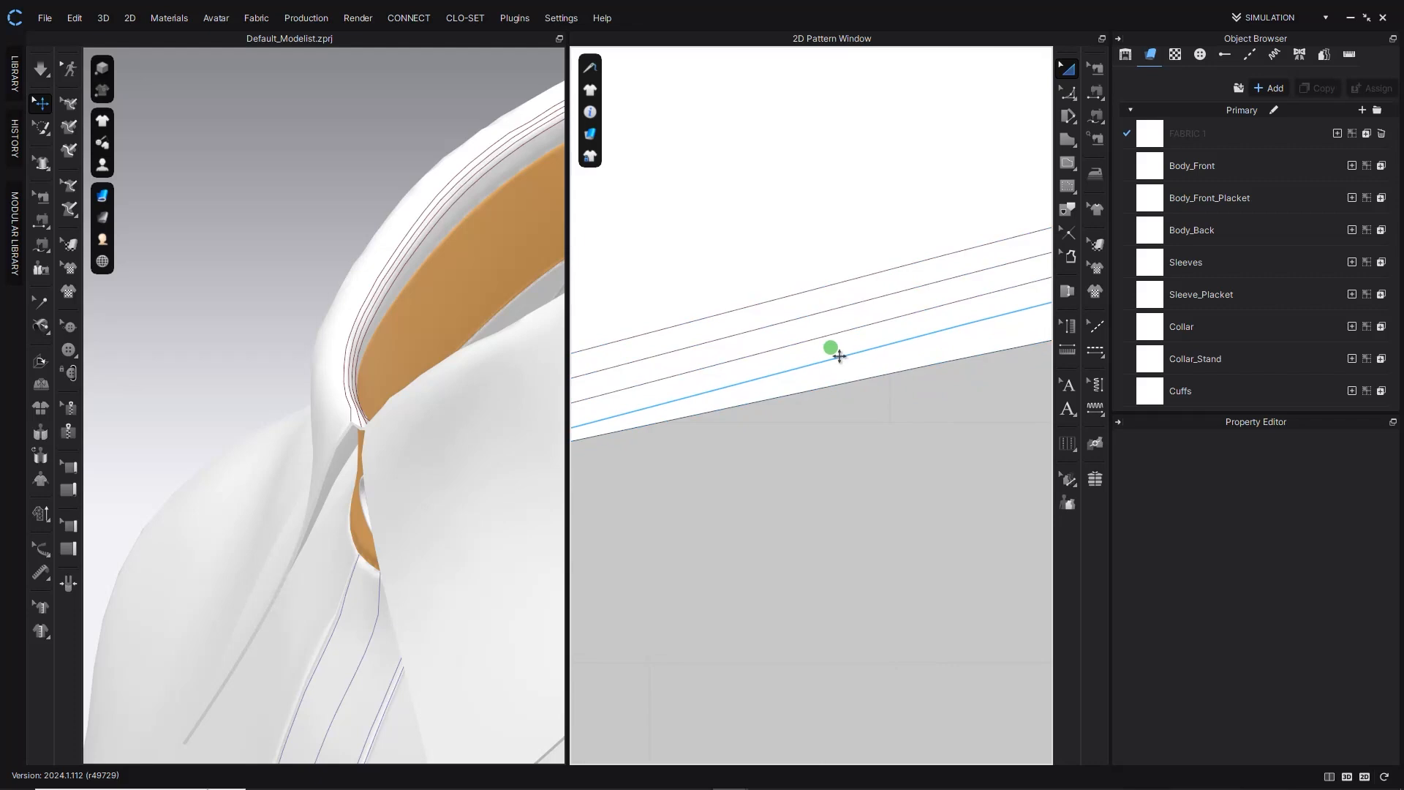
{"action": "left_click", "coordinate": [840, 357]}
{"action": "left_click", "coordinate": [834, 334], "text": "shift"}
{"action": "left_click", "coordinate": [834, 310], "text": "shift"}
{"action": "left_click", "coordinate": [832, 281], "text": "shift"}
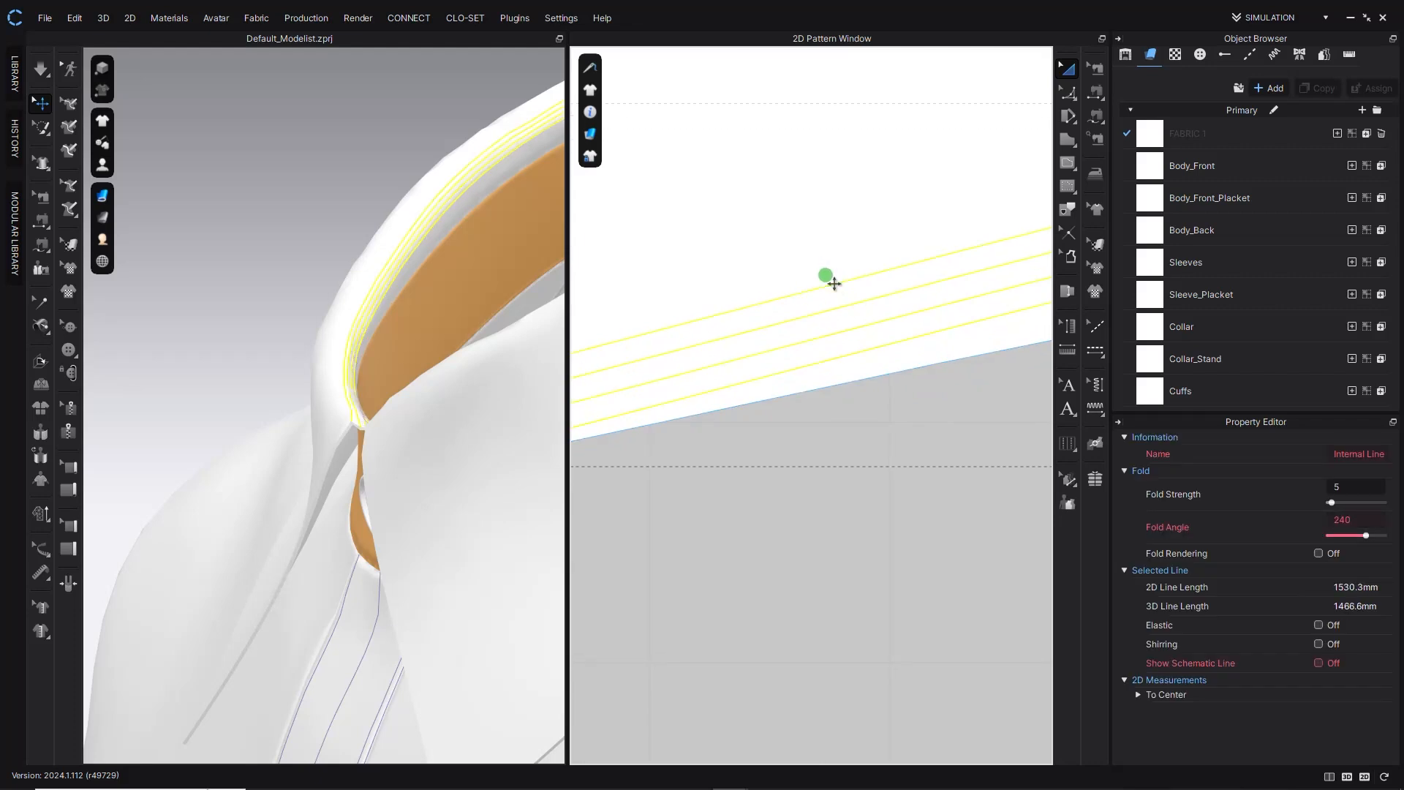
{"action": "left_click", "coordinate": [1363, 522]}
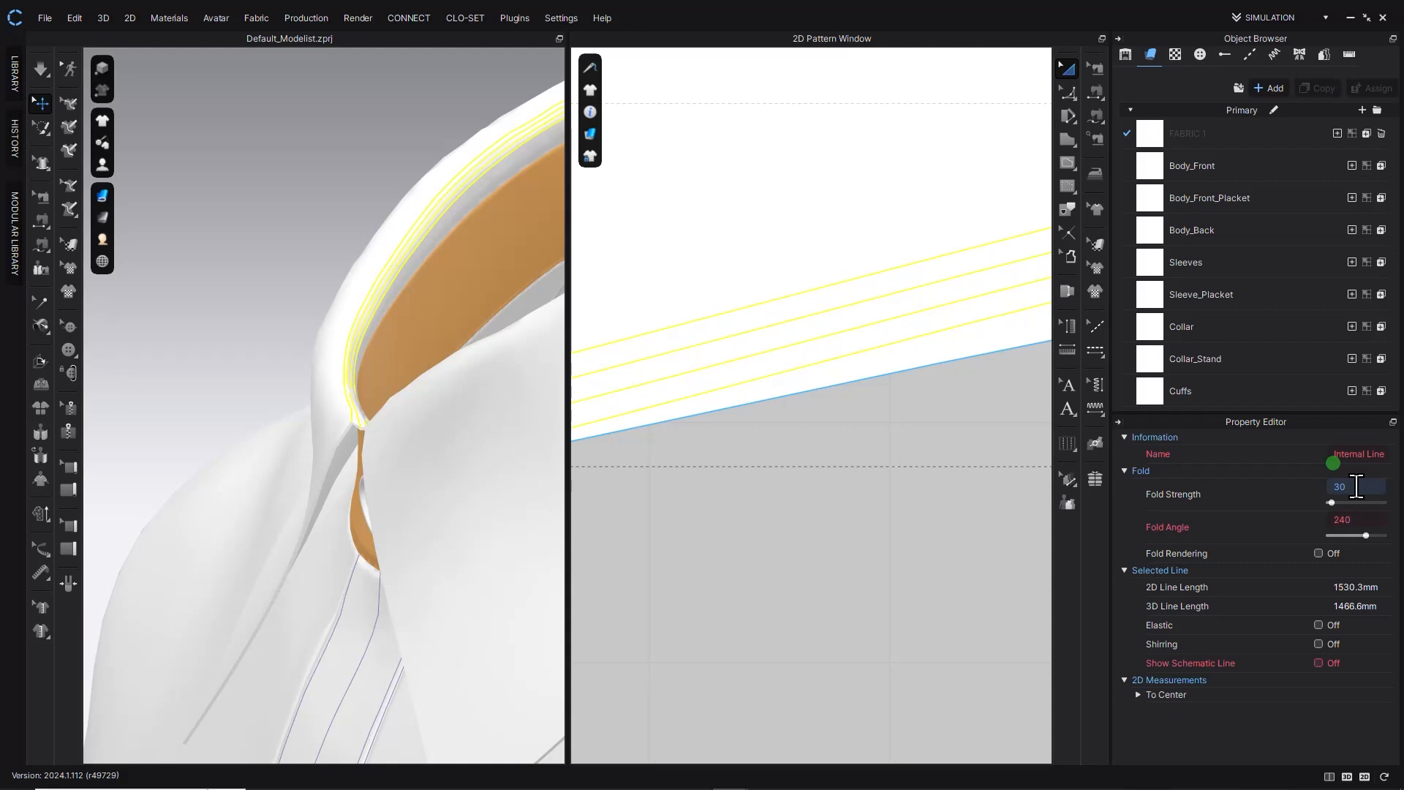
Simulate the shirt with the stronger fold lines and select the collar on the garment.
{"action": "right_click_drag", "start_coordinate": [367, 142], "coordinate": [219, 129]}
{"action": "left_click", "coordinate": [40, 69]}
{"action": "right_click_drag", "start_coordinate": [262, 342], "coordinate": [392, 388]}
{"action": "left_click", "coordinate": [399, 395]}
Examine the collar's rolled fold and front opening from several angles, and clear the selection.
{"action": "right_click_drag", "start_coordinate": [395, 319], "coordinate": [503, 354]}
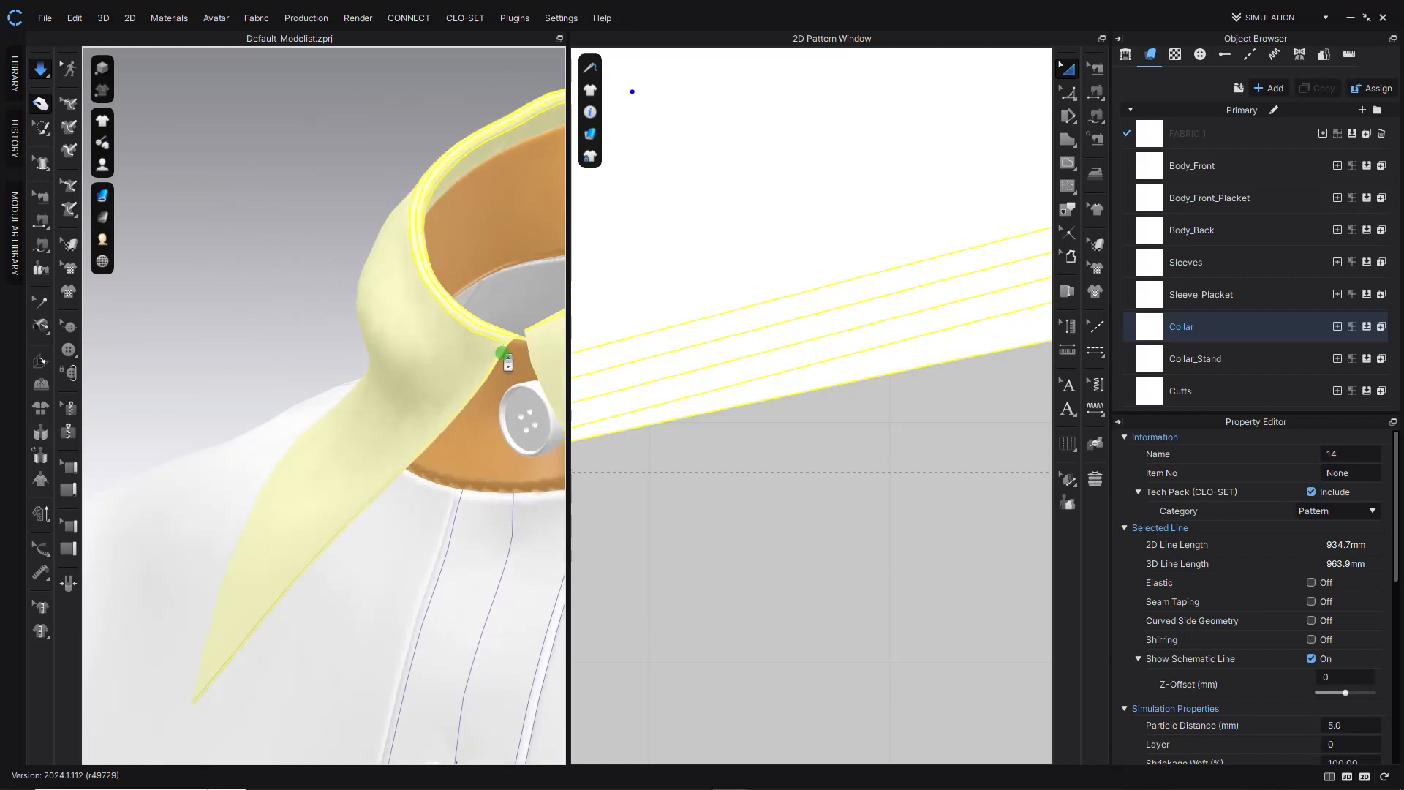
{"action": "scroll", "coordinate": [501, 354], "scroll_direction": "down", "scroll_amount": 2}
{"action": "middle_click_drag", "start_coordinate": [501, 354], "coordinate": [285, 357]}
{"action": "right_click_drag", "start_coordinate": [336, 326], "coordinate": [329, 327]}
{"action": "middle_click_drag", "start_coordinate": [330, 326], "coordinate": [314, 407]}
{"action": "scroll", "coordinate": [329, 393], "scroll_direction": "down", "scroll_amount": 2}
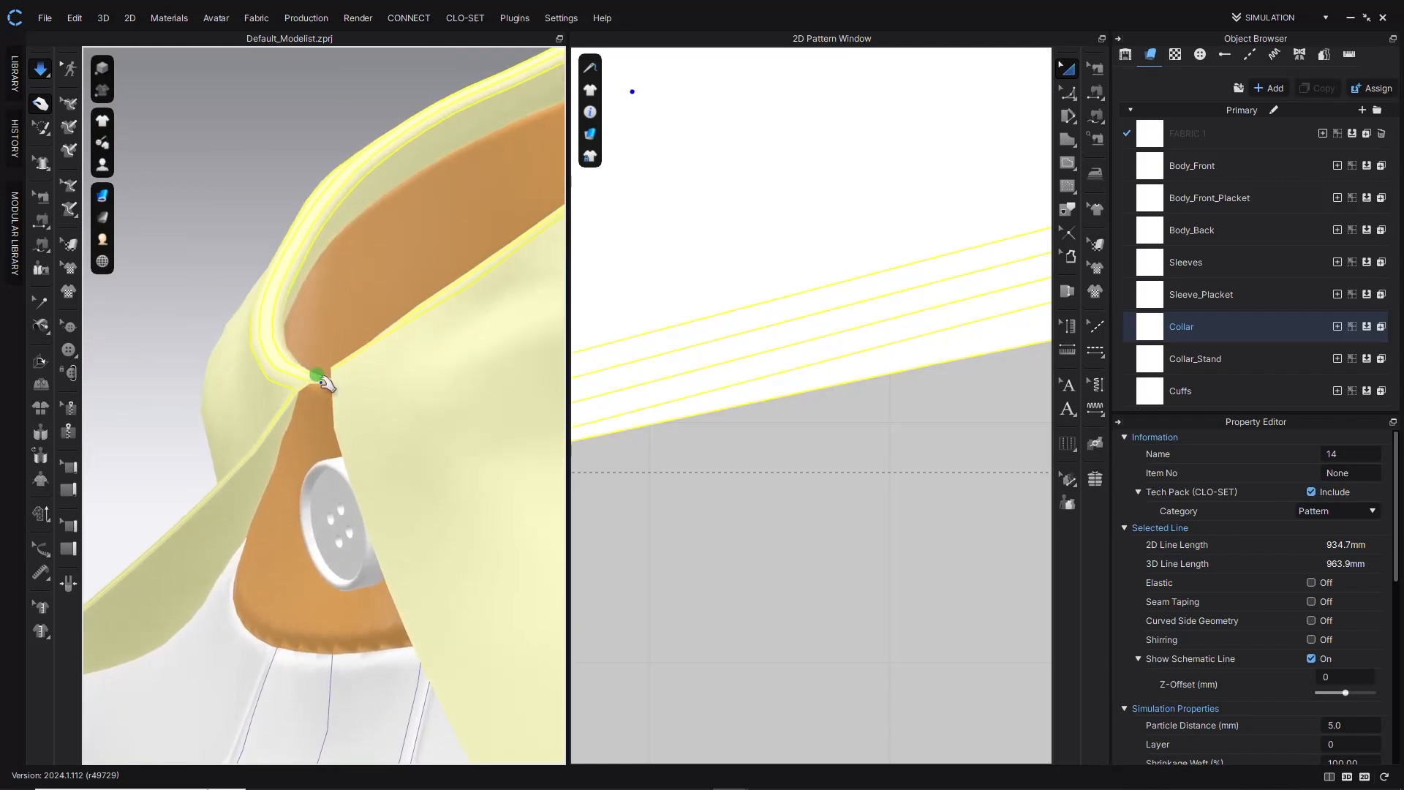
{"action": "right_click_drag", "start_coordinate": [276, 319], "coordinate": [343, 329]}
{"action": "scroll", "coordinate": [253, 389], "scroll_direction": "up", "scroll_amount": 1}
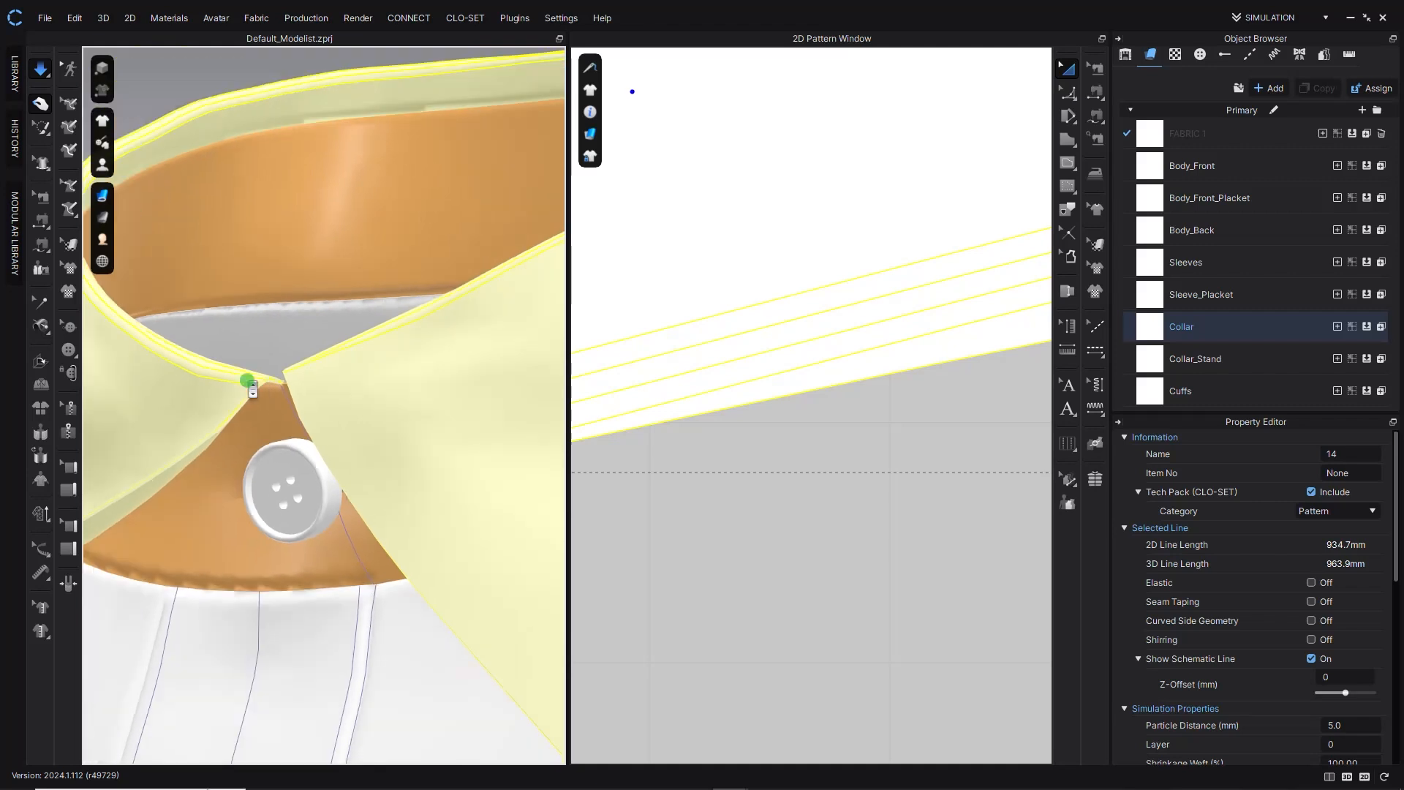
{"action": "scroll", "coordinate": [247, 380], "scroll_direction": "up", "scroll_amount": 3}
{"action": "right_click_drag", "start_coordinate": [226, 348], "coordinate": [301, 323]}
{"action": "scroll", "coordinate": [311, 329], "scroll_direction": "up", "scroll_amount": 2}
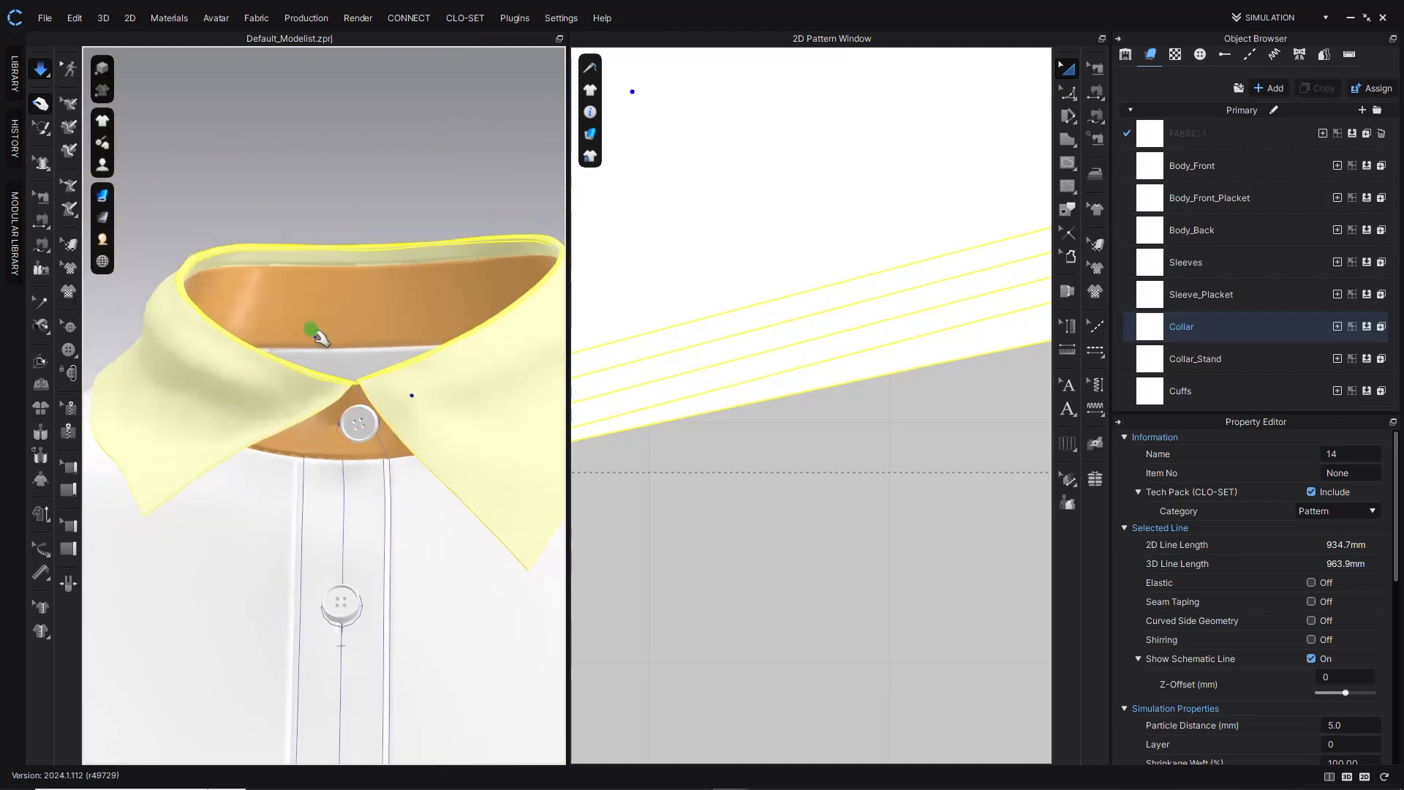
{"action": "scroll", "coordinate": [311, 207], "scroll_direction": "up", "scroll_amount": 2}
{"action": "left_click", "coordinate": [288, 238]}
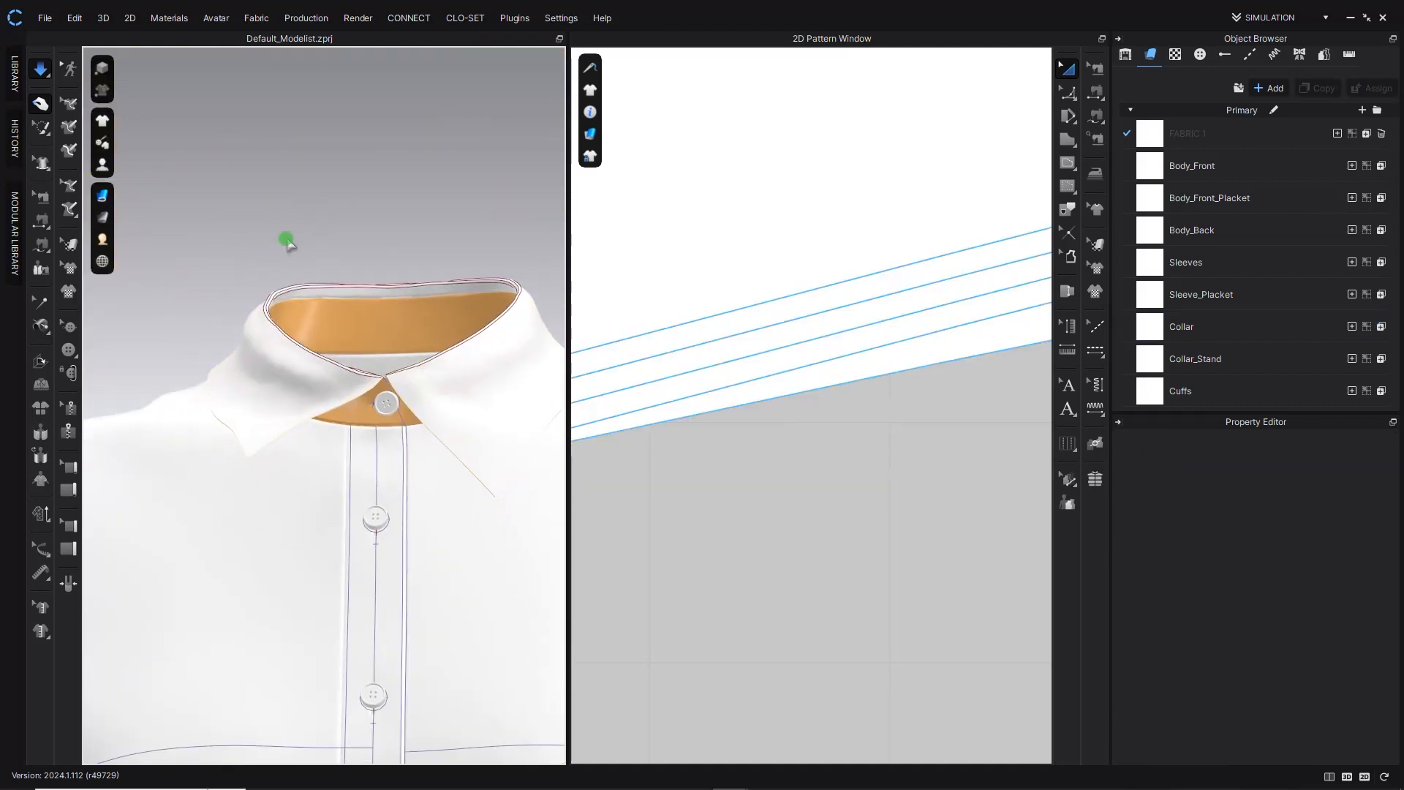
Strengthen the collar pattern, let it drape in the running simulation, and clear the selection.
{"action": "right_click", "coordinate": [259, 357]}
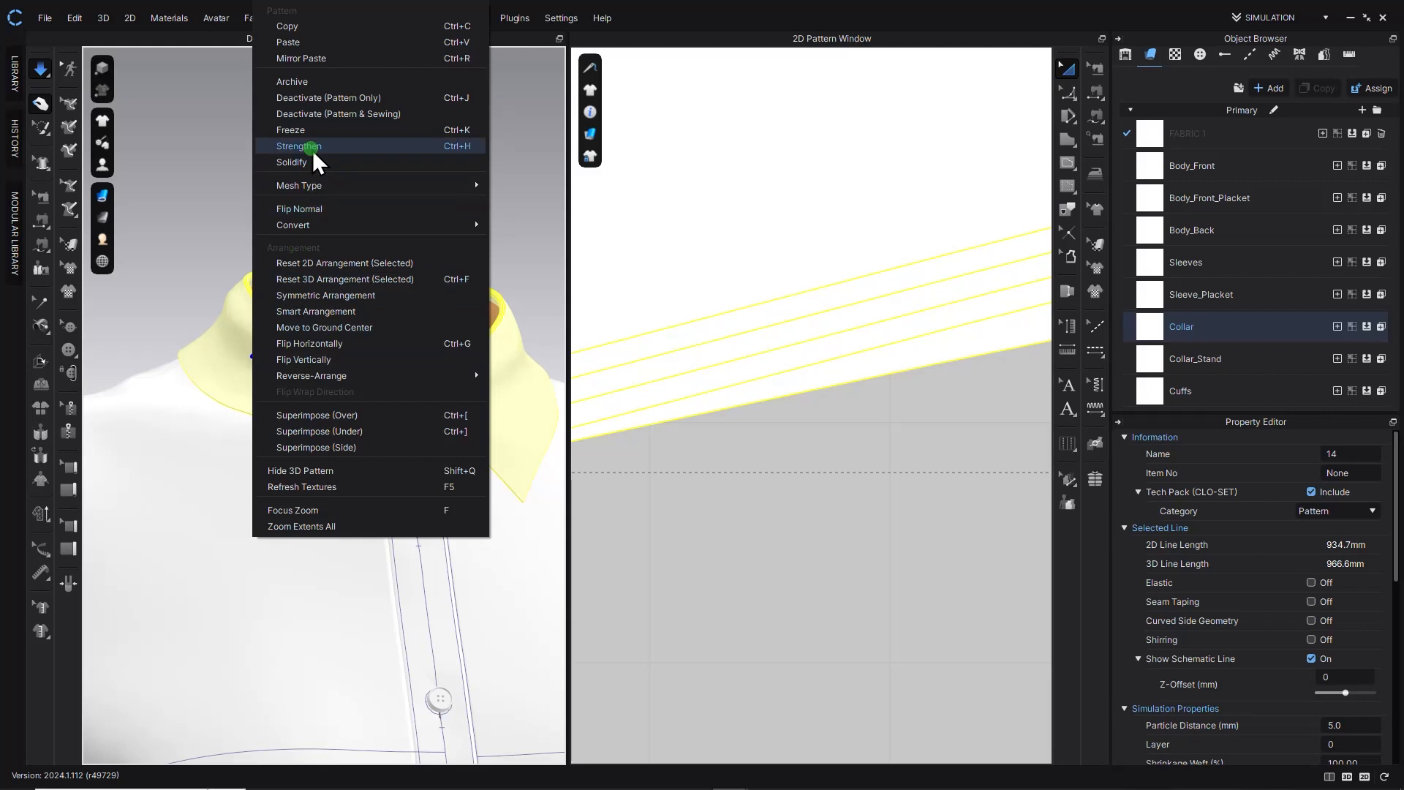
{"action": "left_click", "coordinate": [313, 151]}
{"action": "right_click_drag", "start_coordinate": [304, 439], "coordinate": [433, 495]}
{"action": "left_click", "coordinate": [332, 553]}
{"action": "right_click_drag", "start_coordinate": [410, 577], "coordinate": [336, 454]}
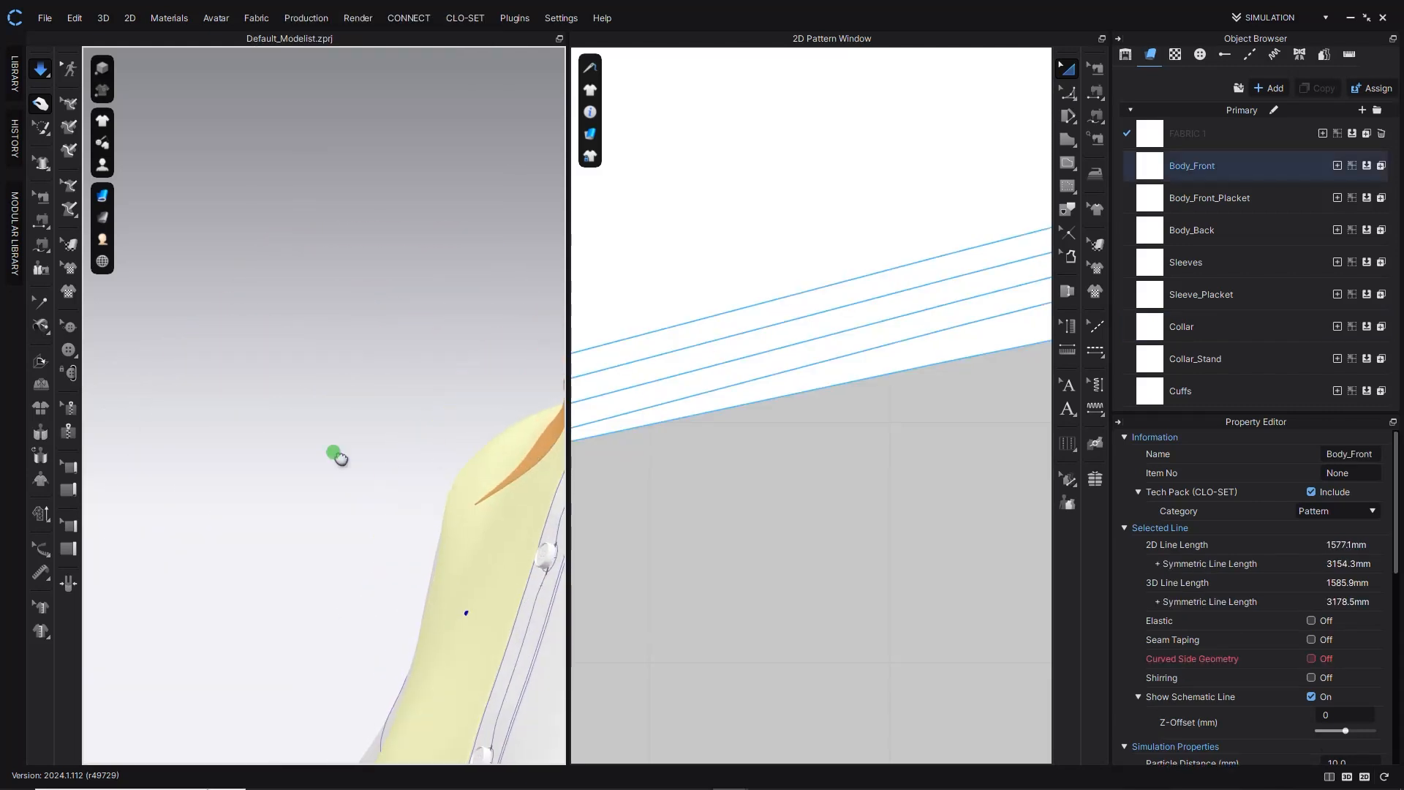
{"action": "middle_click_drag", "start_coordinate": [545, 409], "coordinate": [395, 369]}
{"action": "scroll", "coordinate": [403, 368], "scroll_direction": "down", "scroll_amount": 3}
{"action": "left_click", "coordinate": [405, 375]}
{"action": "left_click", "coordinate": [306, 515]}
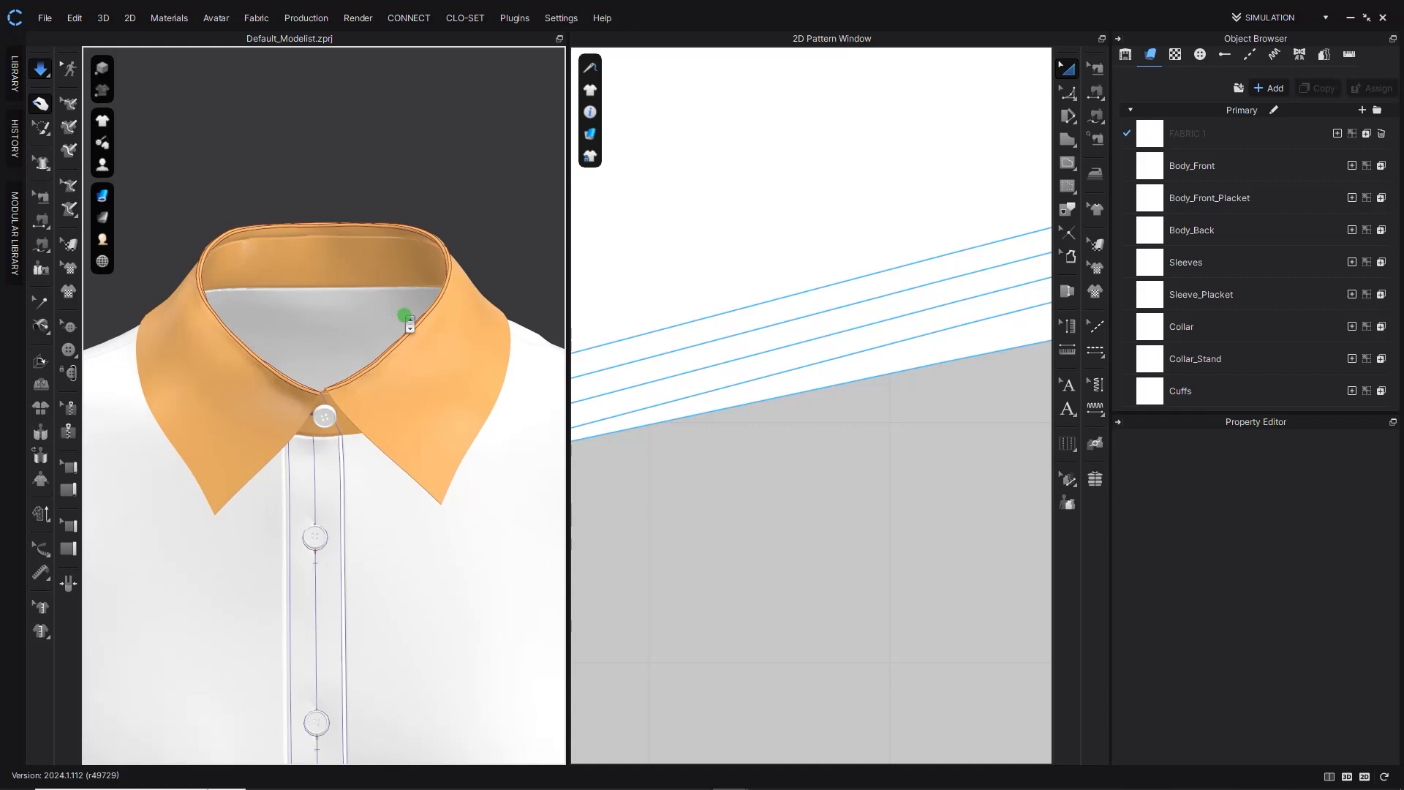
Examine the strengthened collar's fold and shape from the front, the inside and the back.
{"action": "scroll", "coordinate": [323, 307], "scroll_direction": "up", "scroll_amount": 4}
{"action": "mouse_move", "coordinate": [323, 307]}
{"action": "right_mouse_down"}
{"action": "mouse_move", "coordinate": [668, 317]}
{"action": "mouse_move", "coordinate": [439, 292]}
{"action": "mouse_move", "coordinate": [333, 308]}
{"action": "right_mouse_up"}
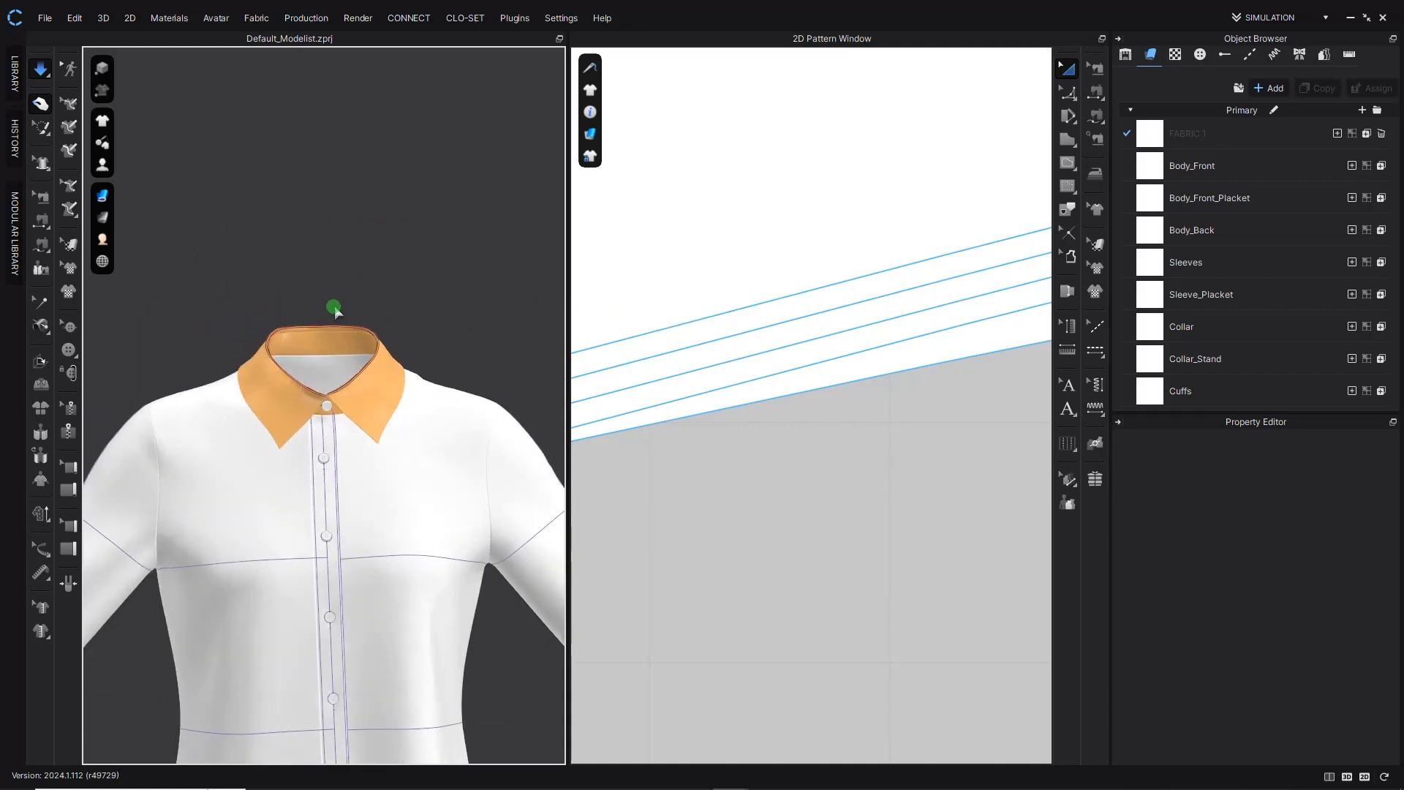
{"action": "scroll", "coordinate": [280, 313], "scroll_direction": "up", "scroll_amount": 3}
{"action": "scroll", "coordinate": [281, 314], "scroll_direction": "up", "scroll_amount": 6}
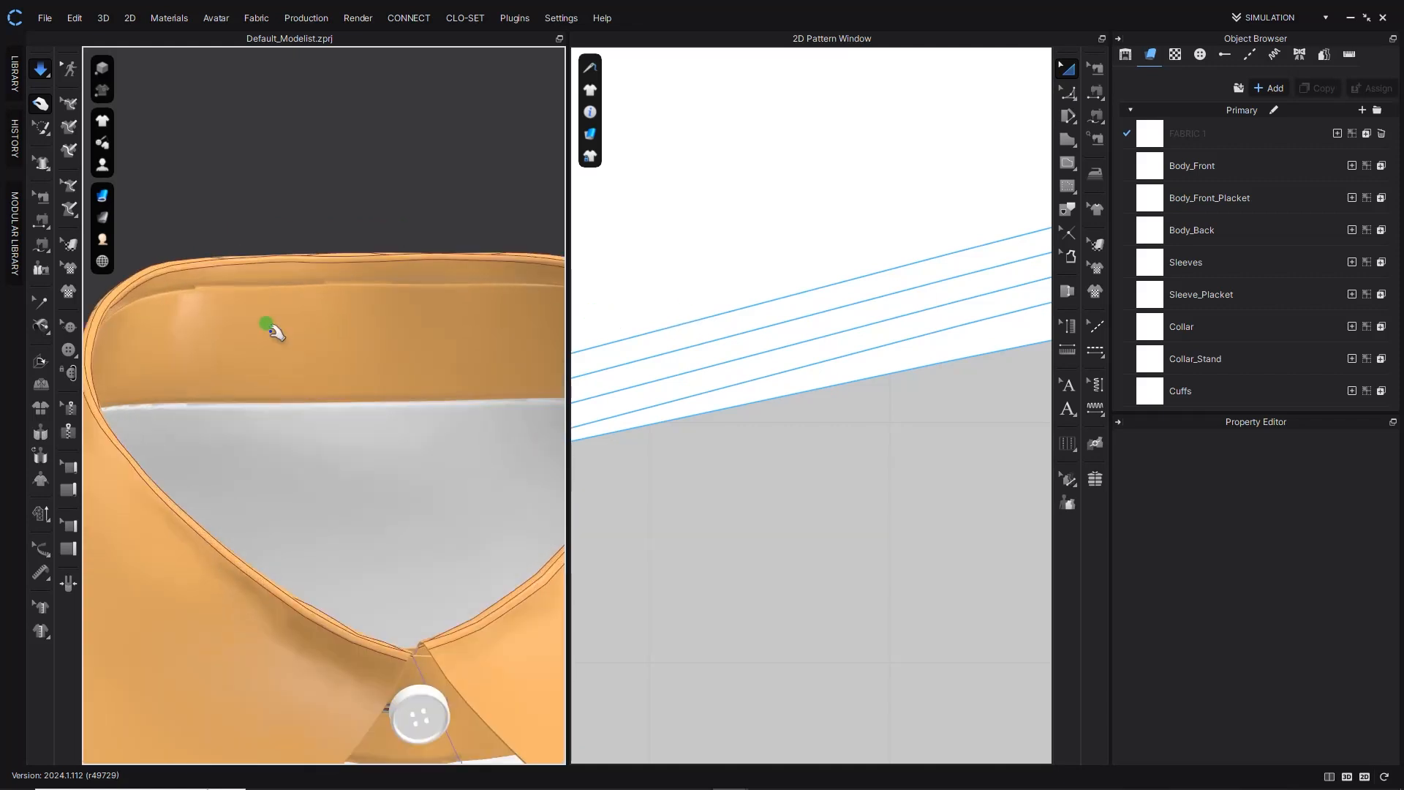
{"action": "right_click_drag", "start_coordinate": [227, 340], "coordinate": [483, 316]}
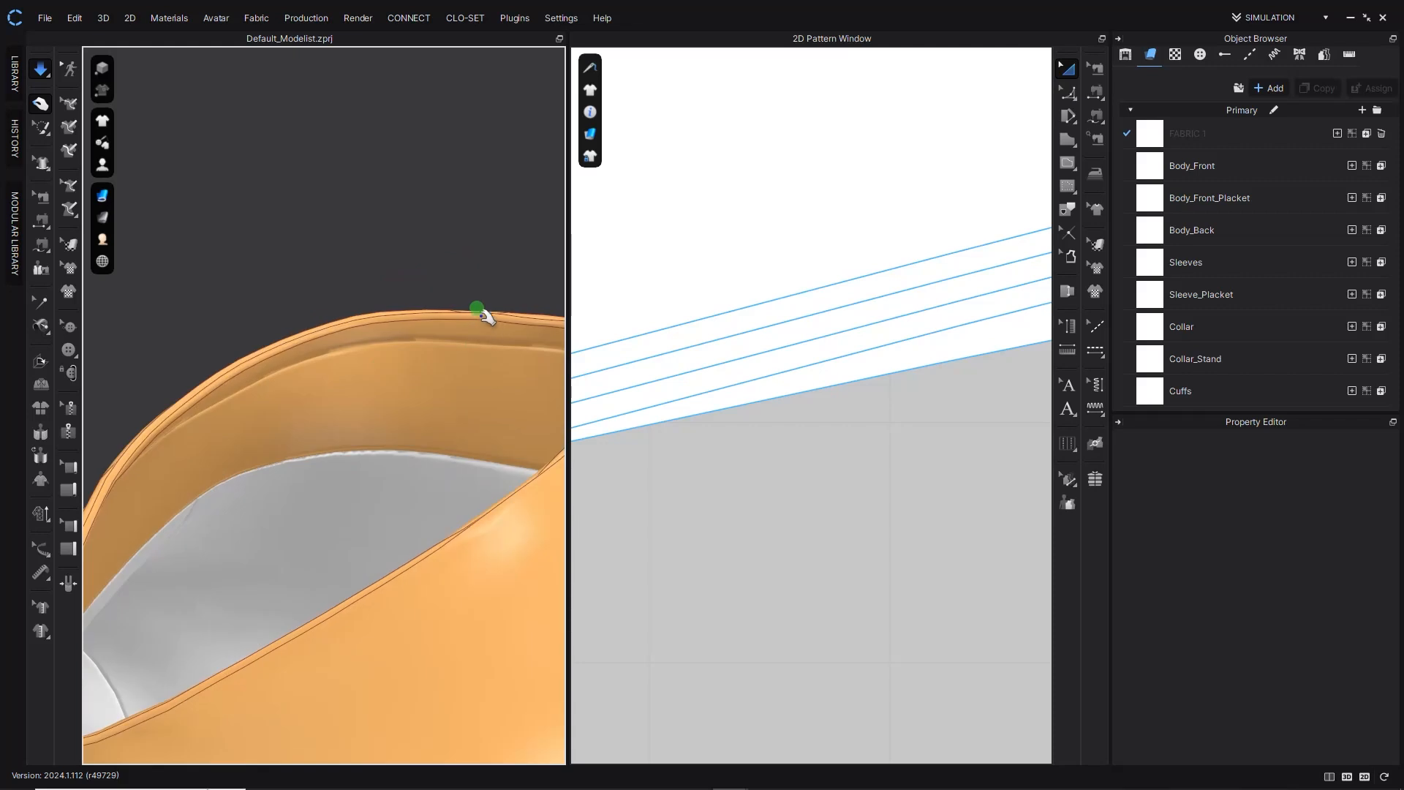
{"action": "right_click_drag", "start_coordinate": [285, 418], "coordinate": [251, 417]}
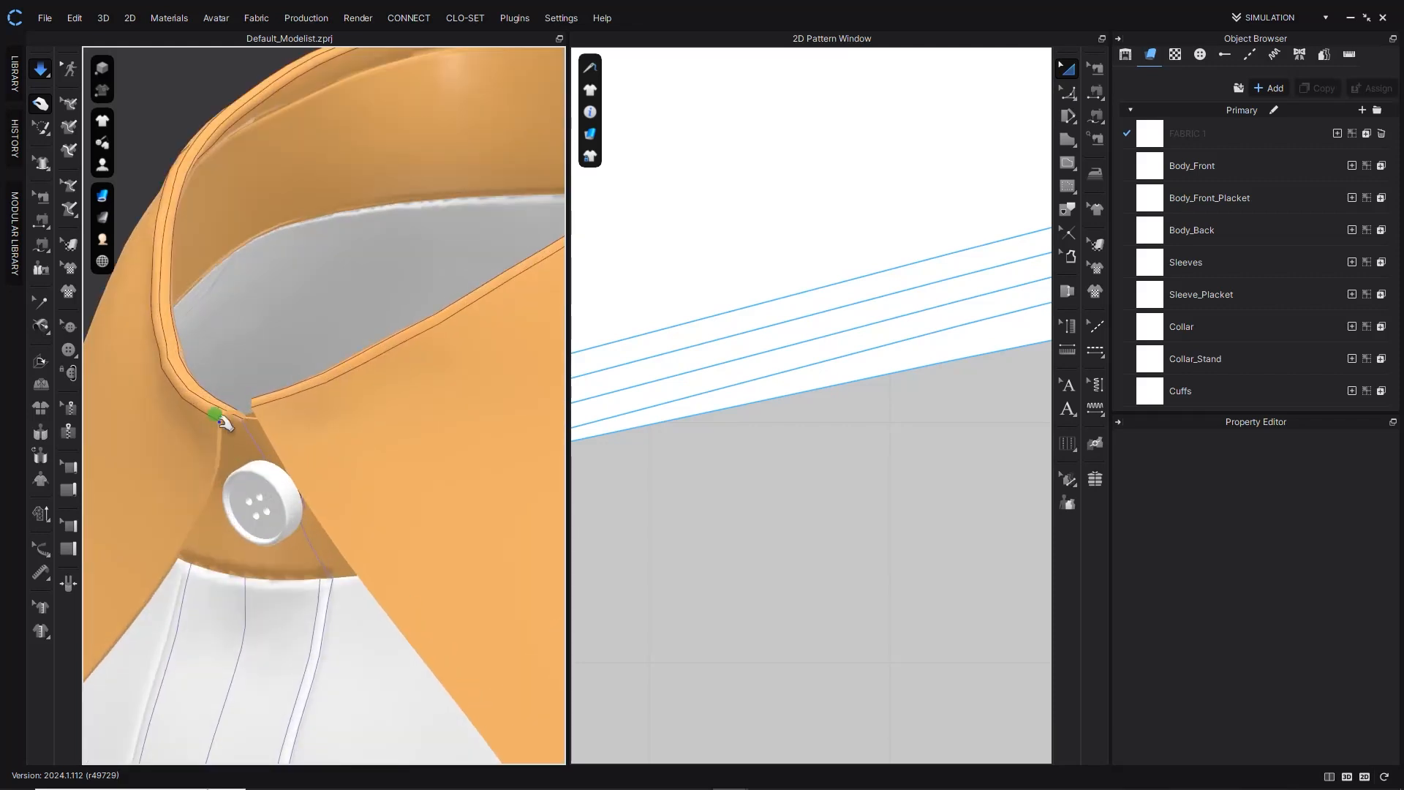
{"action": "scroll", "coordinate": [223, 423], "scroll_direction": "down", "scroll_amount": 8}
{"action": "right_click_drag", "start_coordinate": [311, 449], "coordinate": [393, 439]}
{"action": "right_click_drag", "start_coordinate": [365, 427], "coordinate": [155, 333]}
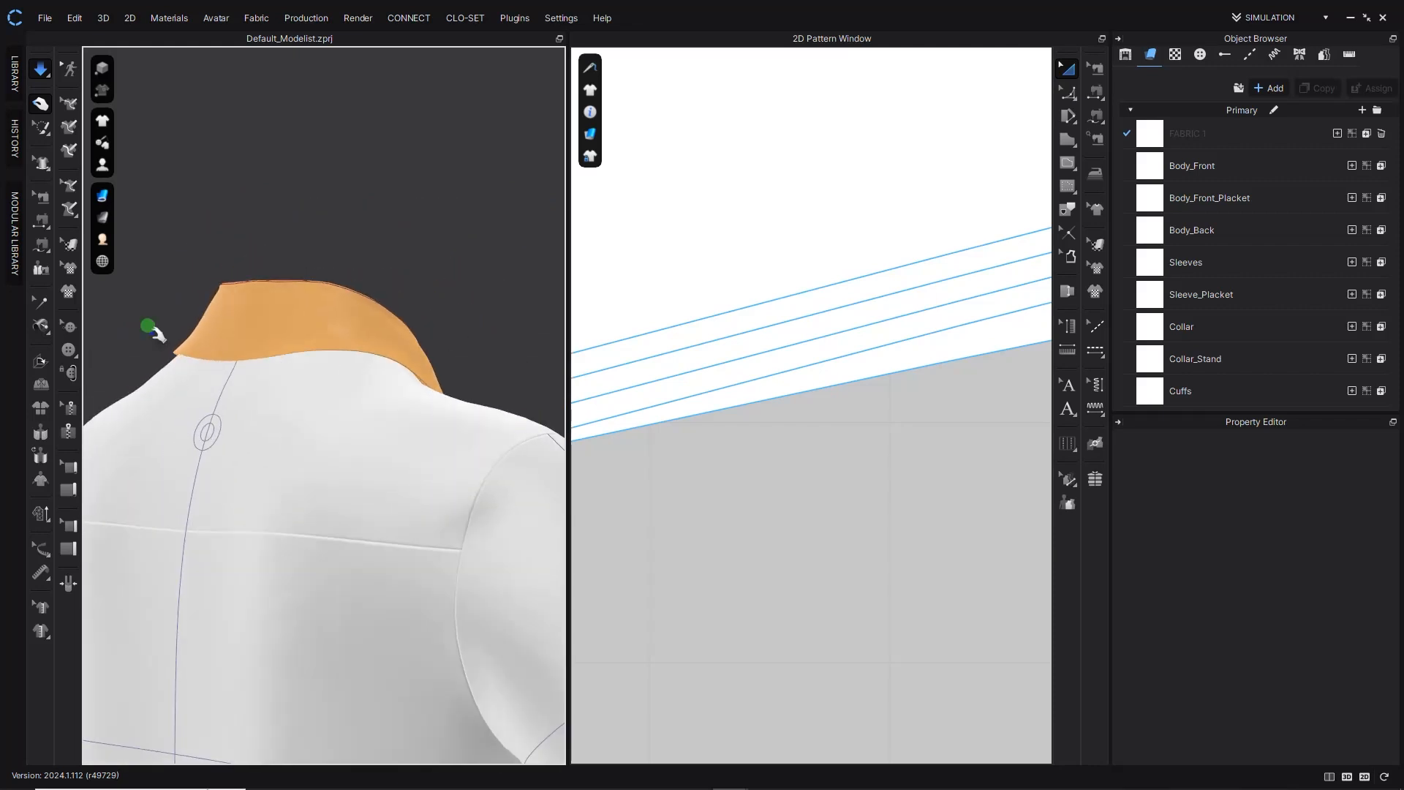
{"action": "left_click_drag", "start_coordinate": [256, 350], "coordinate": [296, 311]}
{"action": "left_click", "coordinate": [351, 260]}
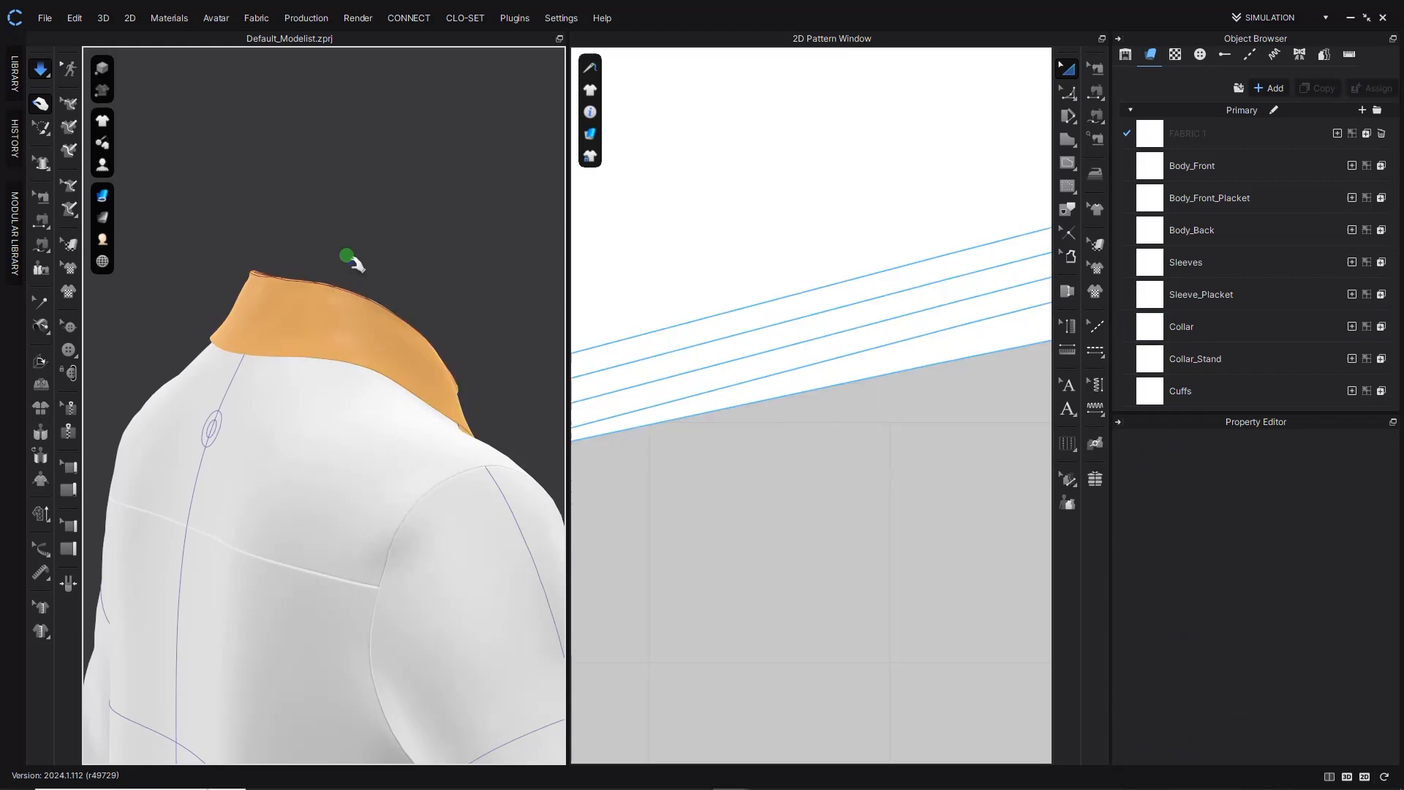
{"action": "scroll", "coordinate": [284, 288], "scroll_direction": "up", "scroll_amount": 5}
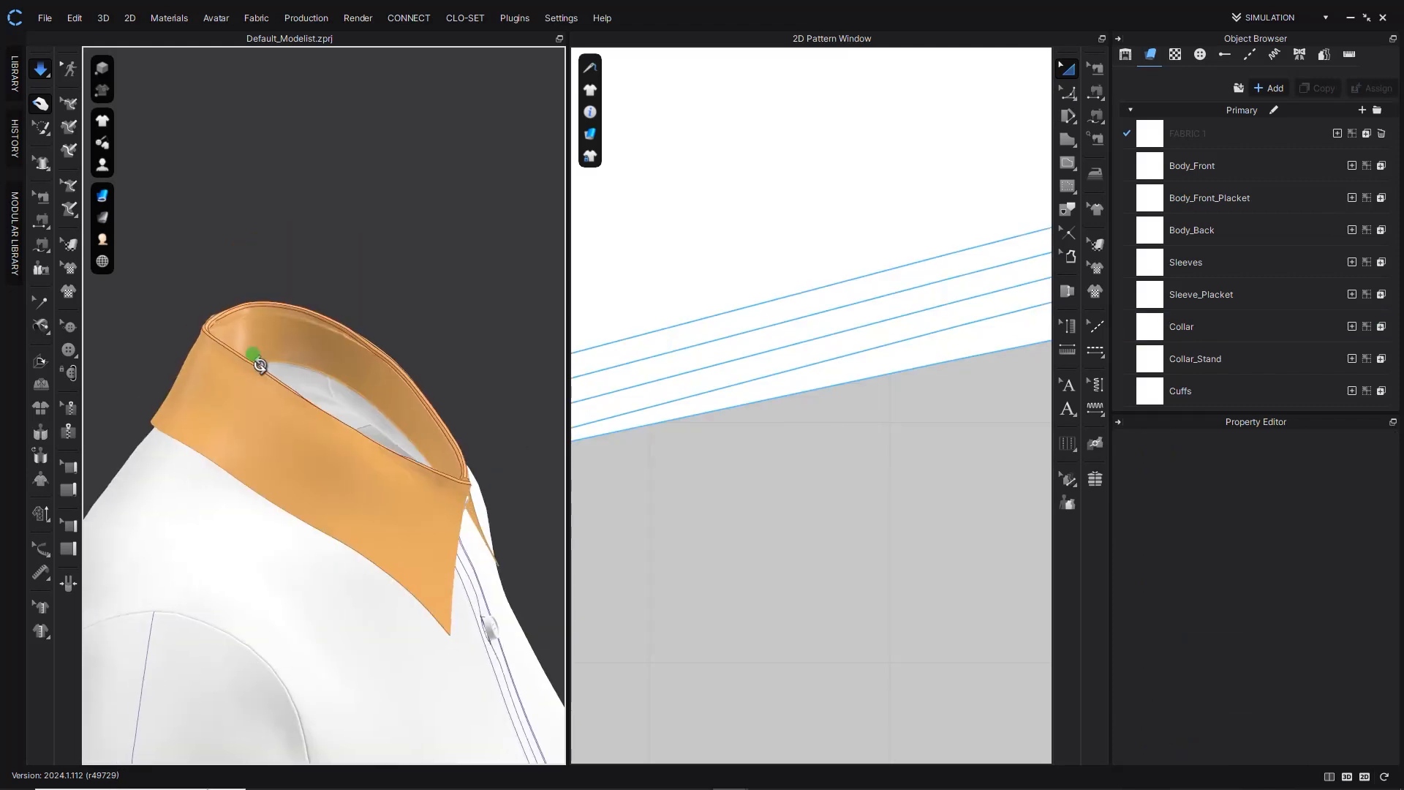
Select the collar's long outer edge in the 2D pattern and open Offset as Internal Line for it.
{"action": "left_click", "coordinate": [908, 177]}
{"action": "left_click", "coordinate": [1068, 91]}
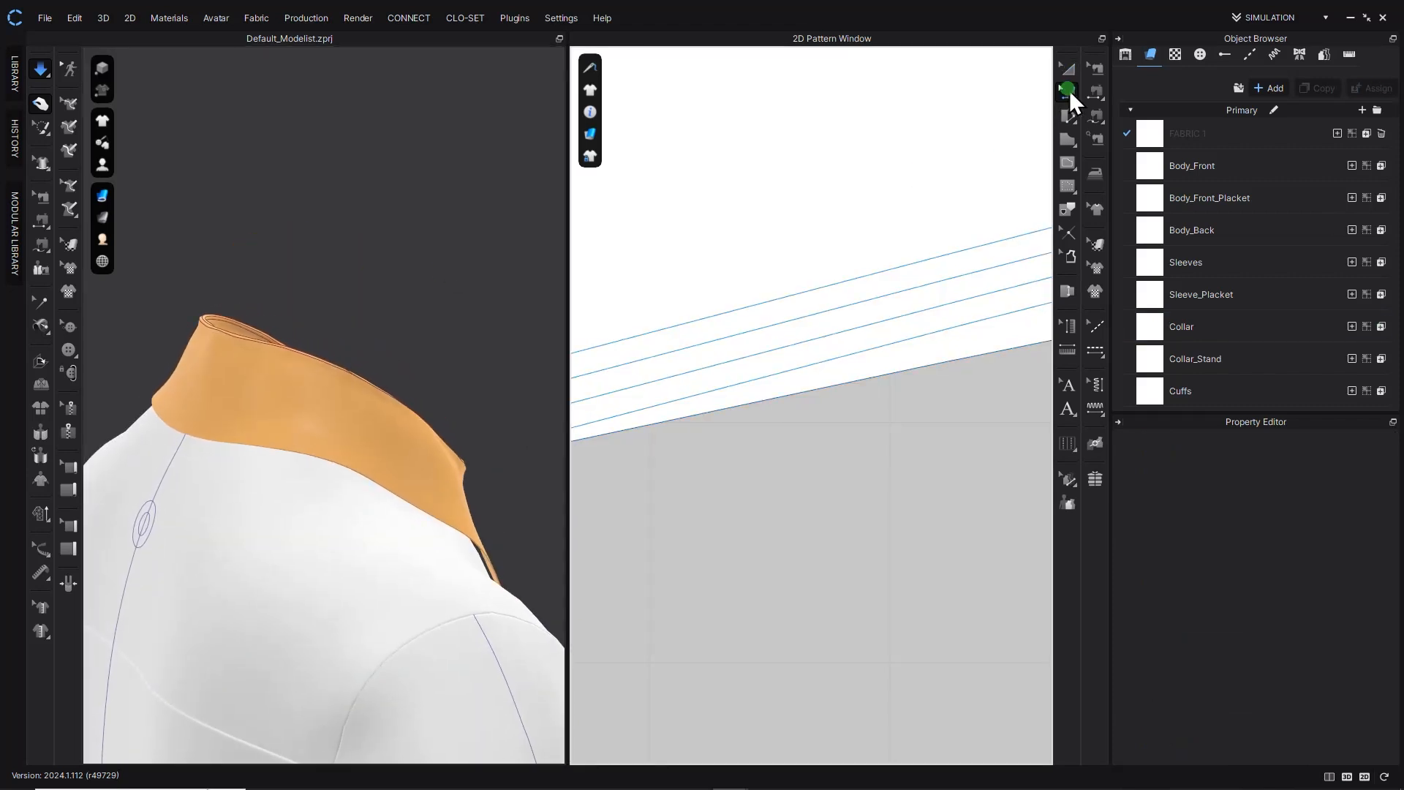
{"action": "scroll", "coordinate": [1002, 213], "scroll_direction": "down", "scroll_amount": 4}
{"action": "scroll", "coordinate": [877, 300], "scroll_direction": "down", "scroll_amount": 6}
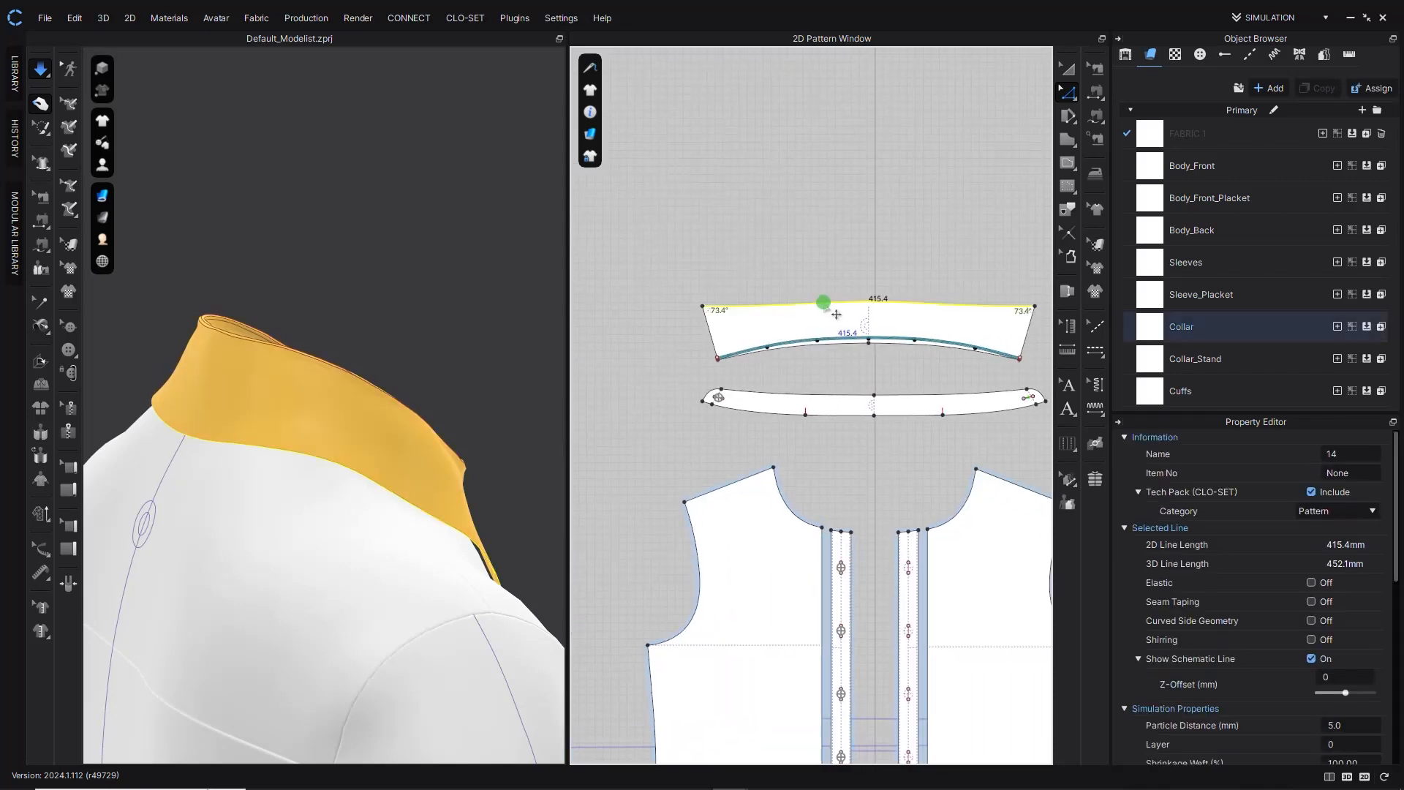
{"action": "right_click", "coordinate": [824, 304]}
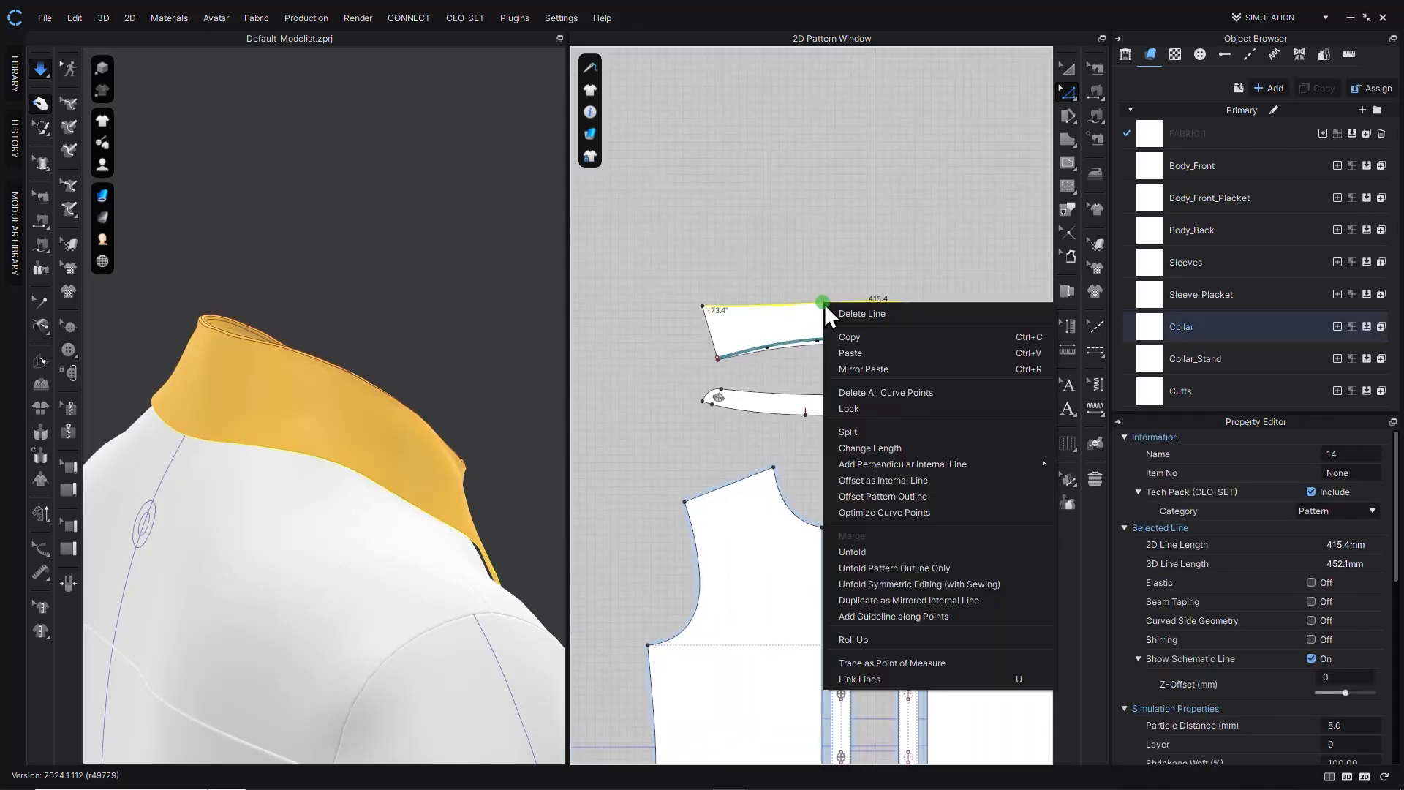
{"action": "left_click", "coordinate": [898, 481]}
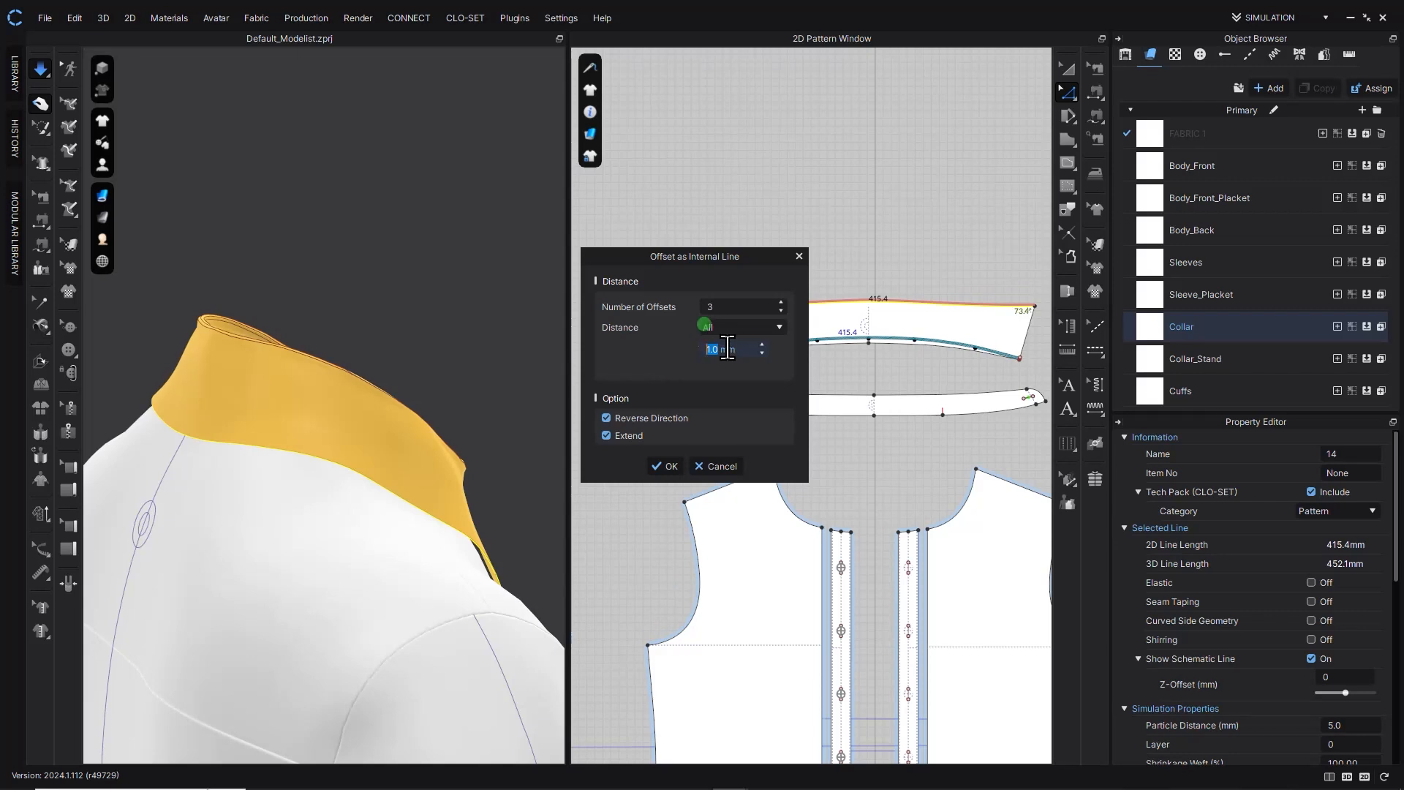
Create a single internal line offset inward along the collar's outer edge, with Reverse Direction turned off.
{"action": "left_click", "coordinate": [780, 310]}
{"action": "left_click", "coordinate": [779, 310]}
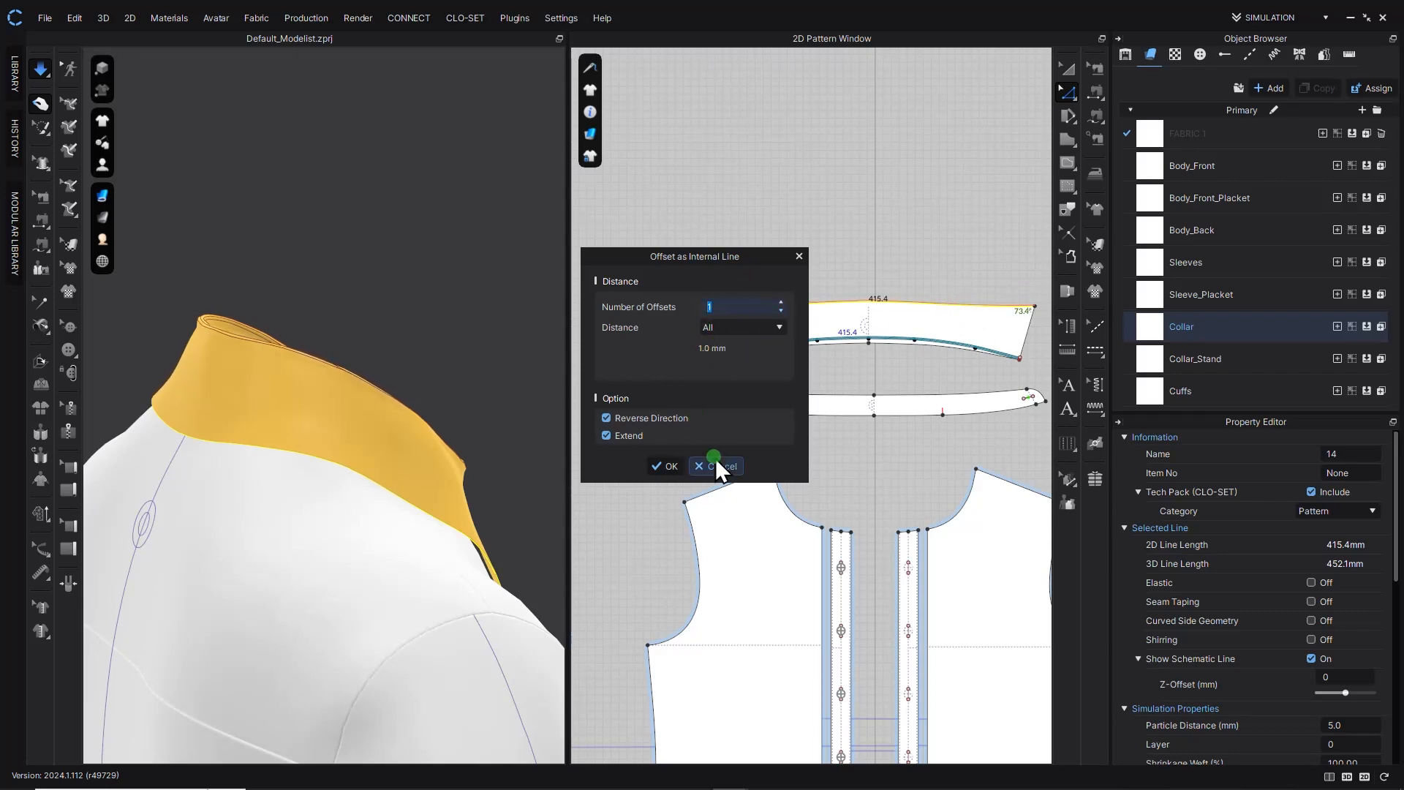
{"action": "left_click", "coordinate": [605, 416]}
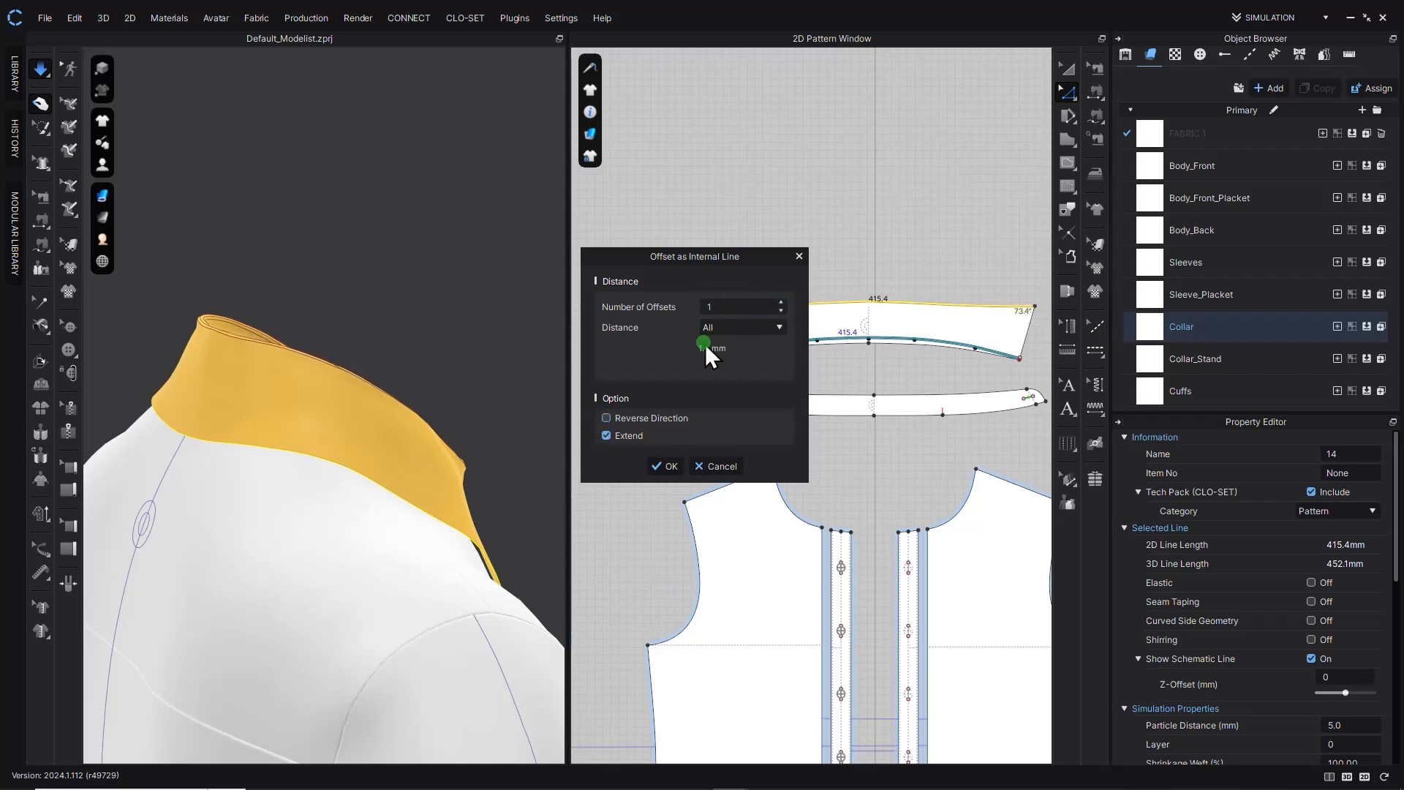
{"action": "left_click_drag", "start_coordinate": [710, 349], "coordinate": [687, 326]}
{"action": "type", "text": "2"}
{"action": "key", "text": "Return"}
{"action": "key", "text": "Up"}
{"action": "left_click", "coordinate": [665, 465]}
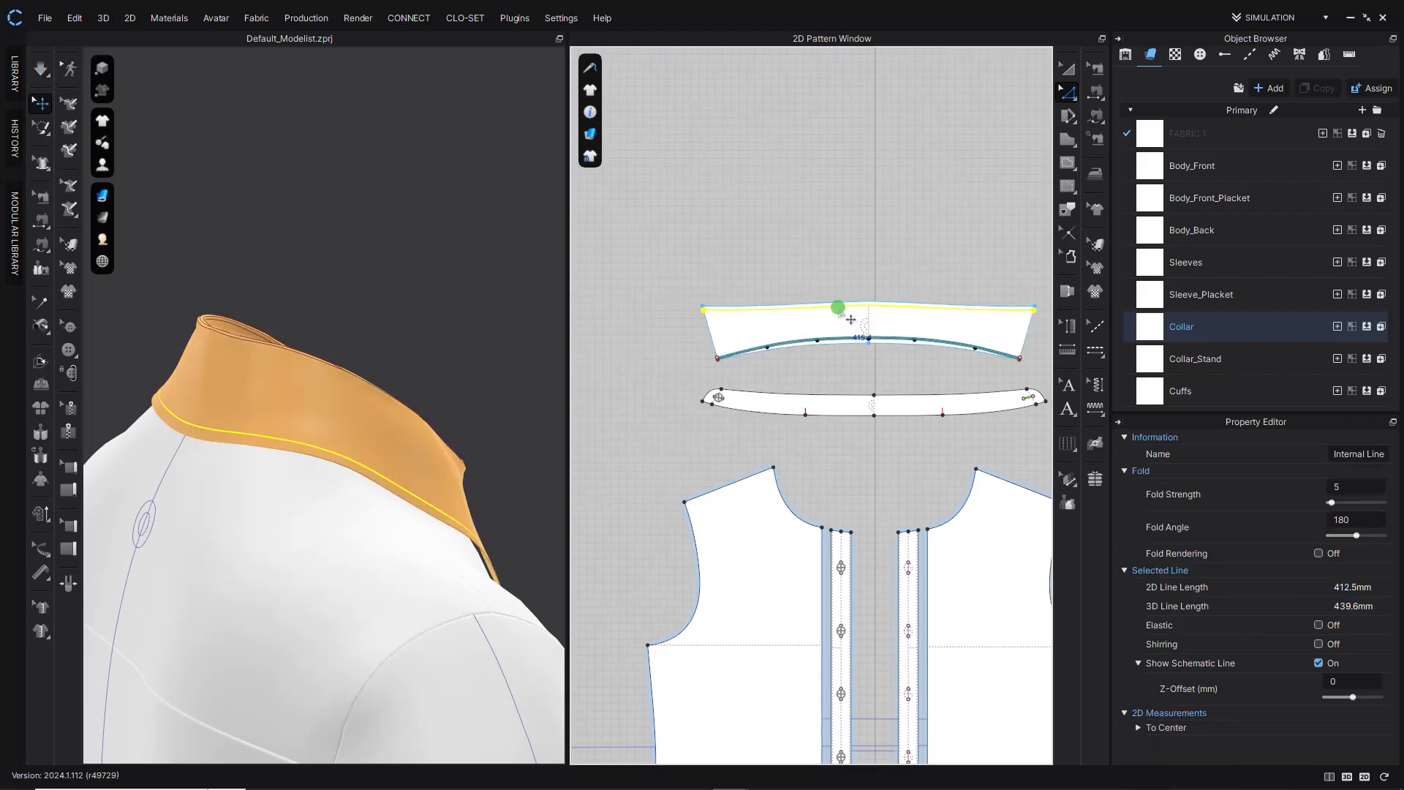
Cut the collar along its offset internal line and delete the narrow strip left along the outer edge.
{"action": "right_click", "coordinate": [837, 308]}
{"action": "left_click", "coordinate": [889, 556]}
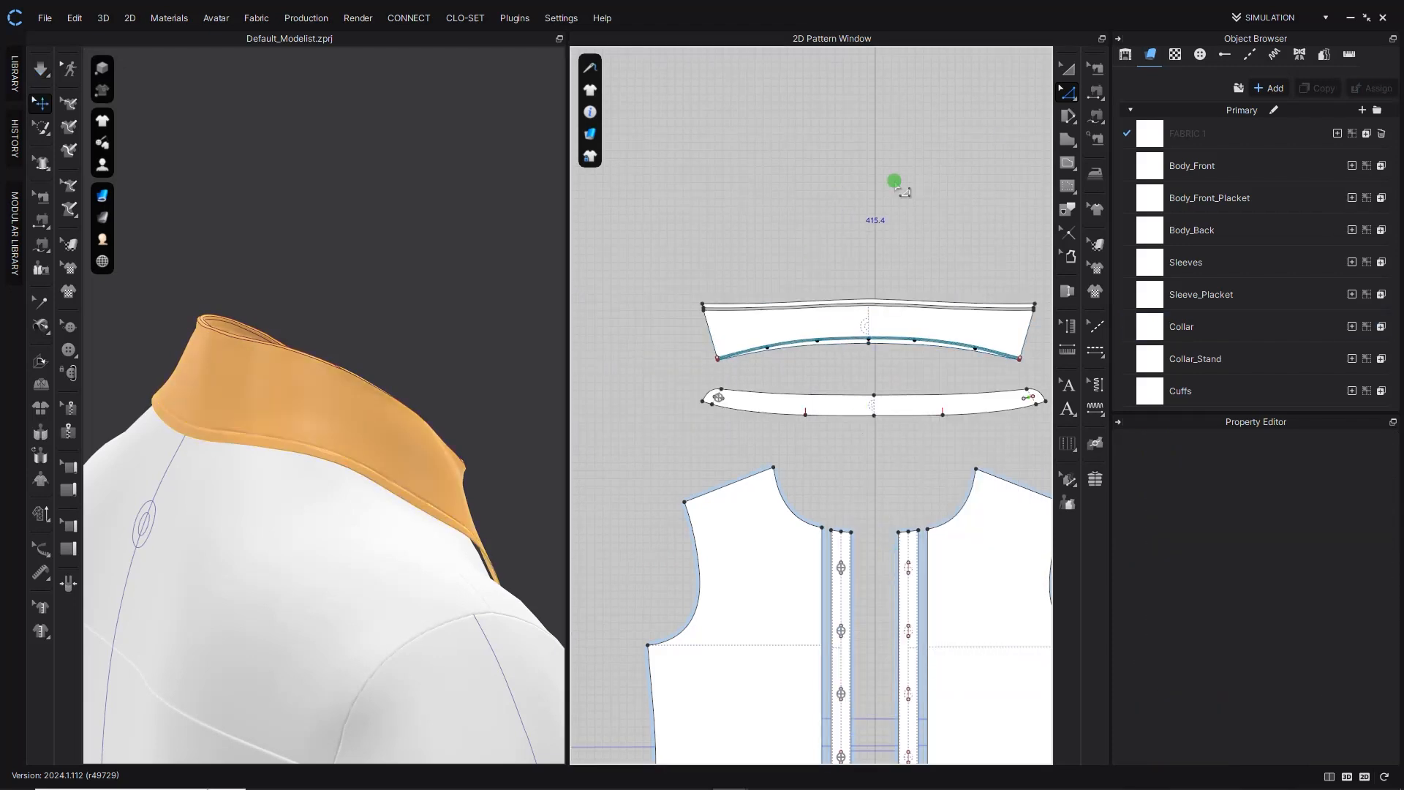
{"action": "left_click", "coordinate": [1071, 70]}
{"action": "left_click", "coordinate": [887, 294]}
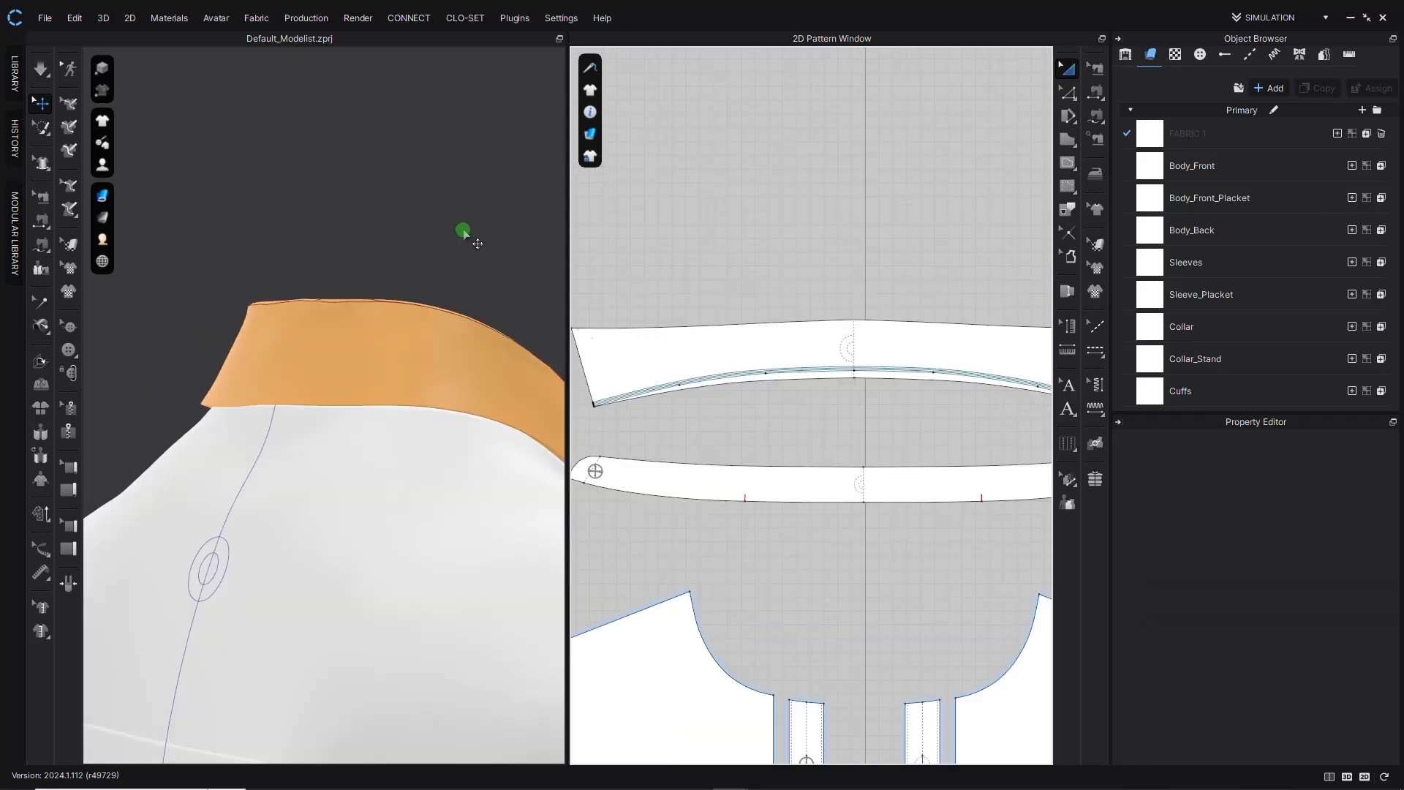
Run the simulation so the trimmed collar drapes, check it around the back neck, and clear the selection.
{"action": "scroll", "coordinate": [502, 229], "scroll_direction": "up", "scroll_amount": 3}
{"action": "right_click_drag", "start_coordinate": [522, 231], "coordinate": [106, 141]}
{"action": "left_click", "coordinate": [45, 68]}
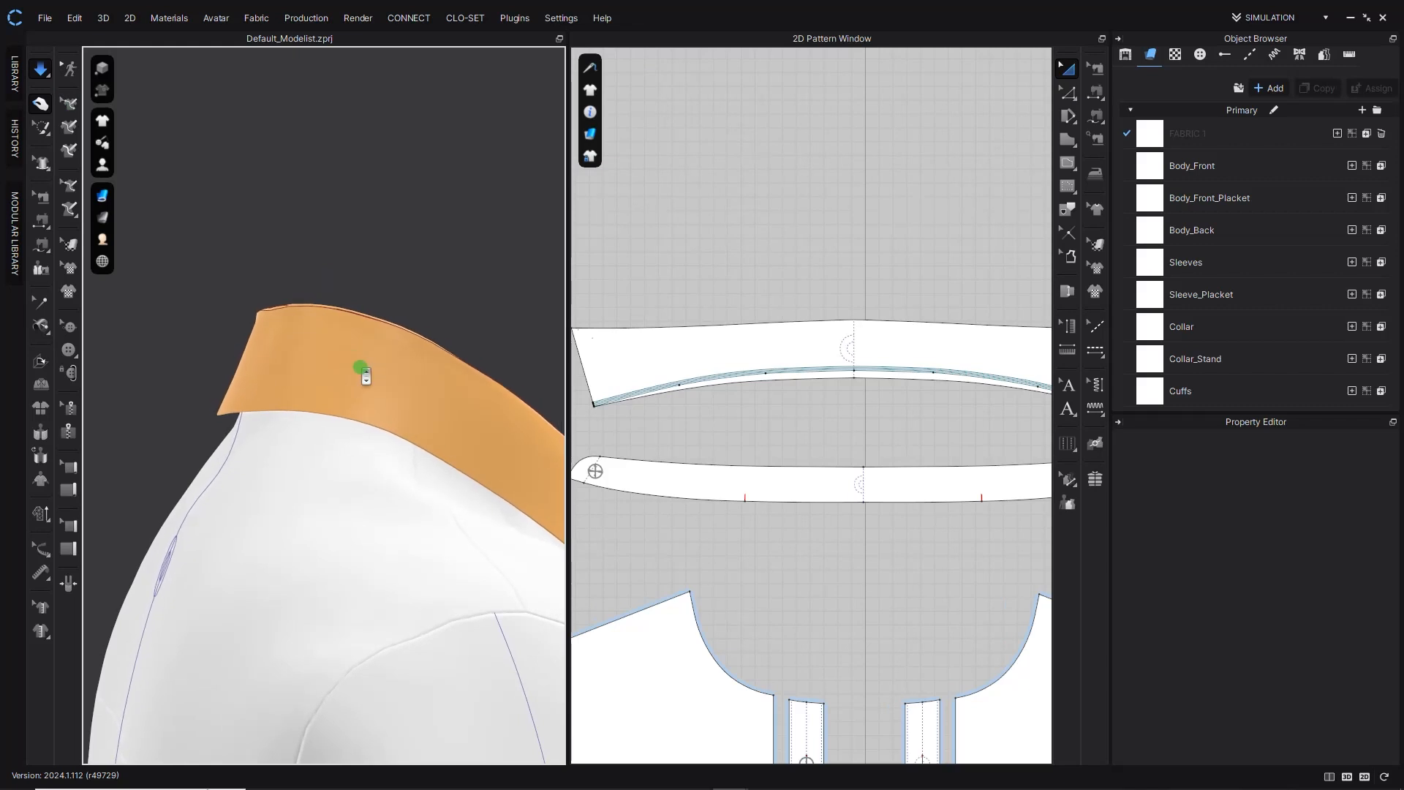
{"action": "scroll", "coordinate": [362, 369], "scroll_direction": "down", "scroll_amount": 3}
{"action": "right_click_drag", "start_coordinate": [358, 358], "coordinate": [271, 341]}
{"action": "left_click", "coordinate": [271, 343]}
{"action": "right_click_drag", "start_coordinate": [279, 402], "coordinate": [251, 386]}
{"action": "right_click_drag", "start_coordinate": [253, 495], "coordinate": [212, 461]}
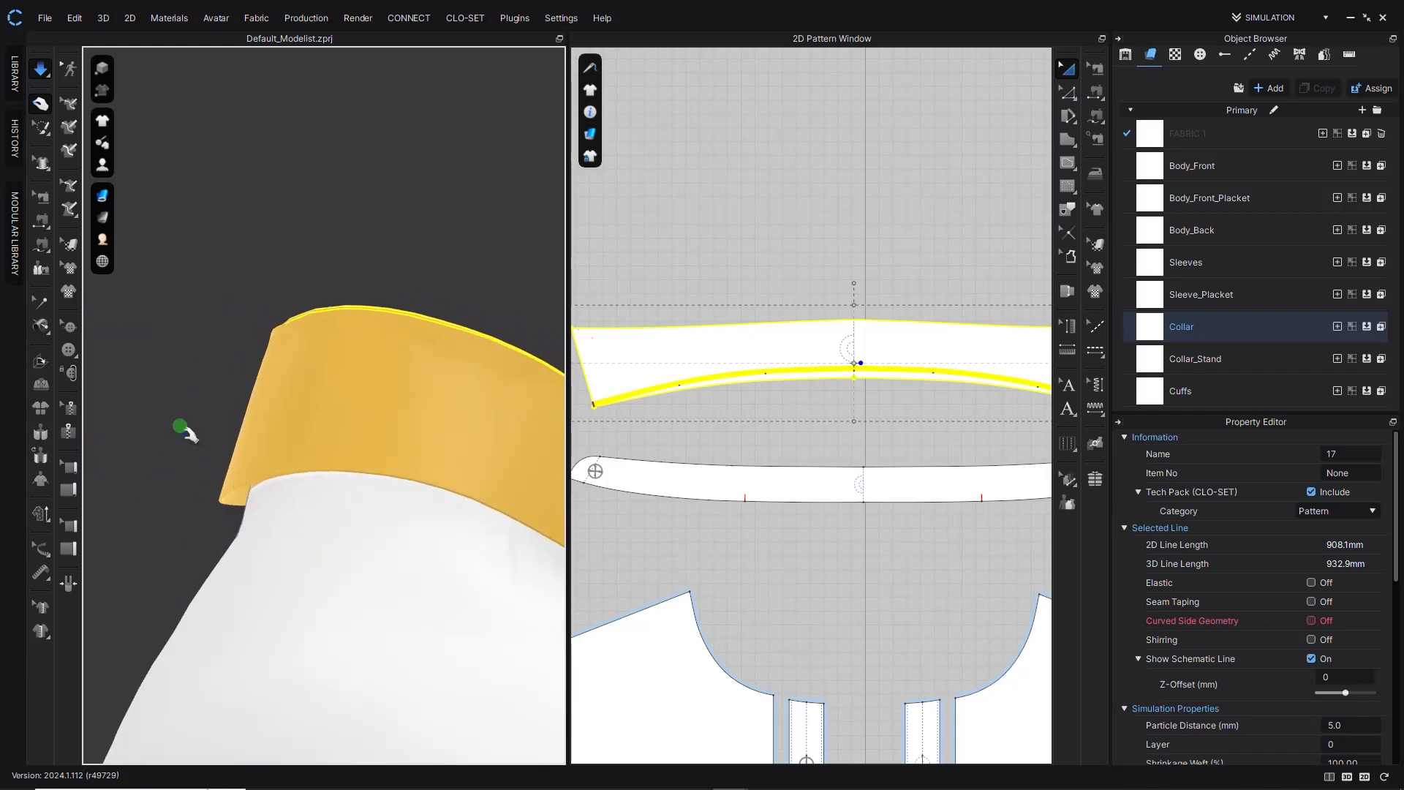
{"action": "left_click", "coordinate": [180, 425]}
Set the additional collision thickness of the collar and collar stand to 0.5 mm and clear the selection.
{"action": "left_click", "coordinate": [686, 342]}
{"action": "left_click", "coordinate": [790, 472], "text": "shift"}
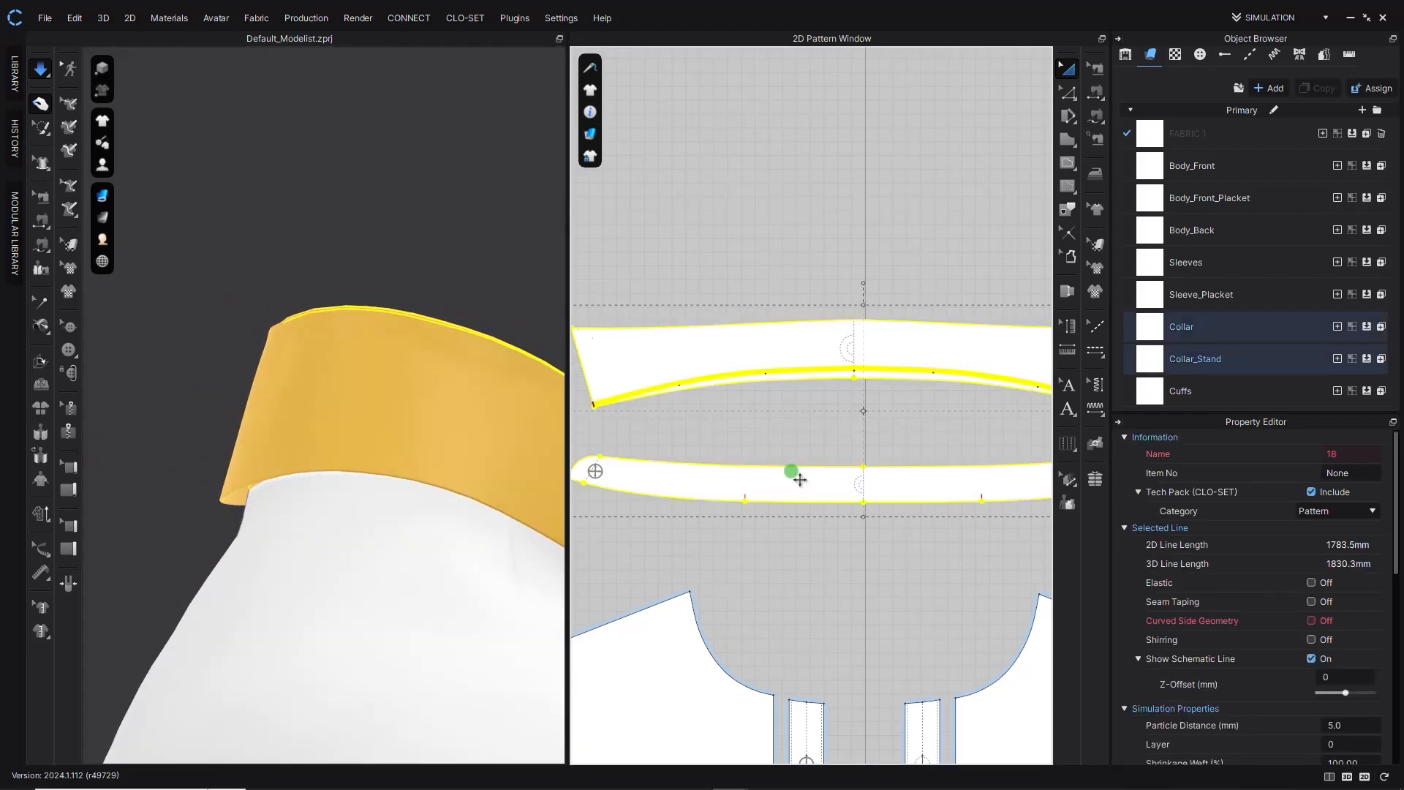
{"action": "left_click_drag", "start_coordinate": [1396, 511], "coordinate": [1396, 597]}
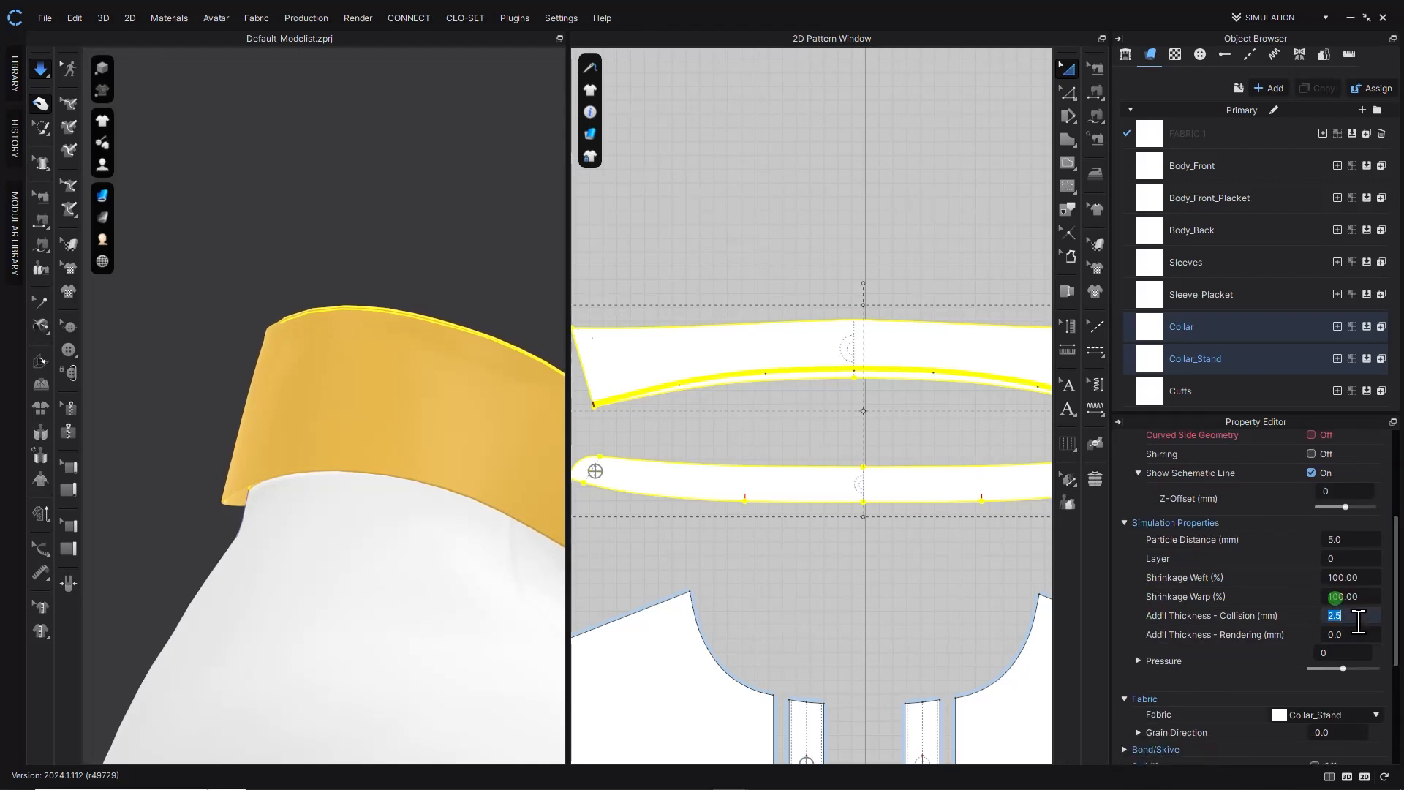
{"action": "type", "text": ".5"}
{"action": "key", "text": "Return"}
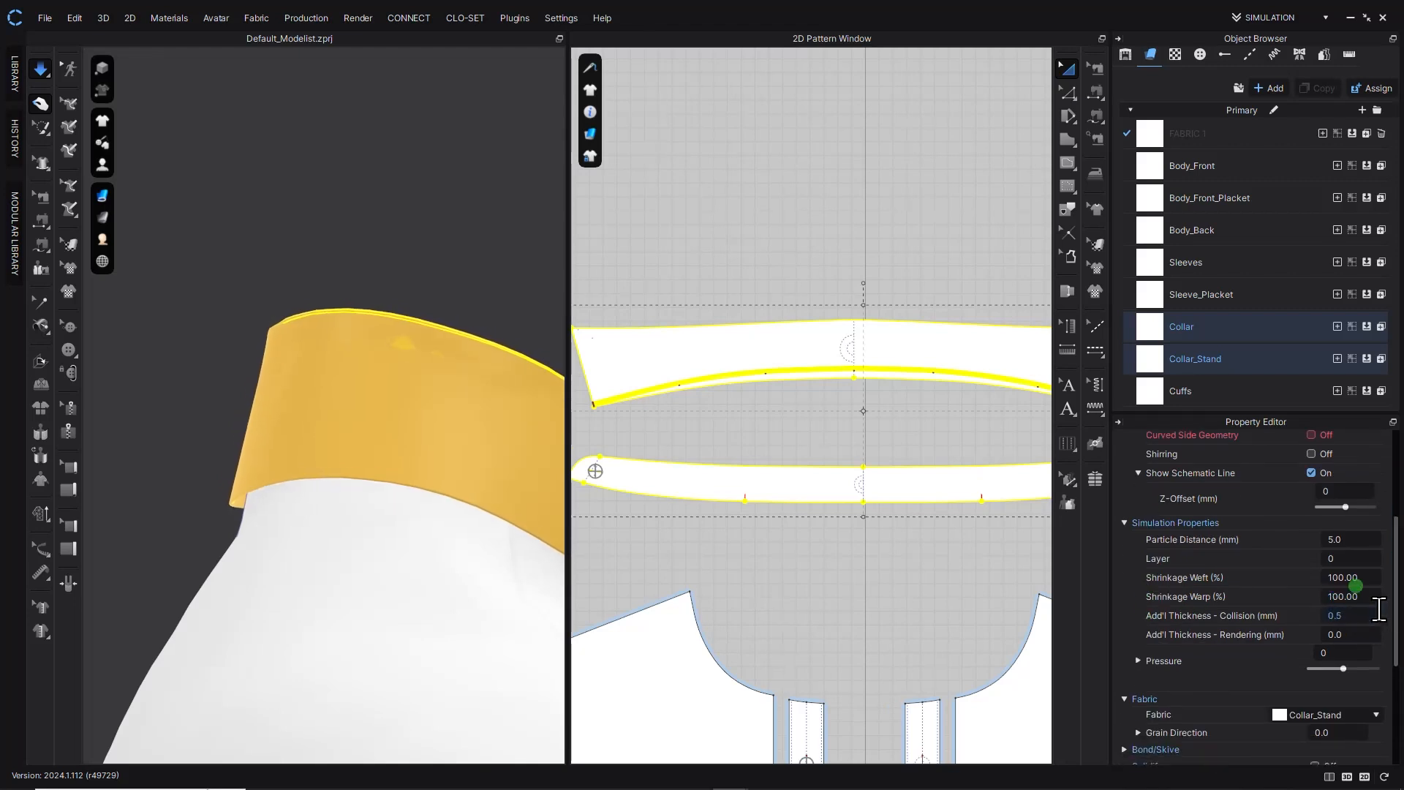
{"action": "left_click", "coordinate": [182, 415]}
Examine how the collar folds over the stand at the front neck, collar points and top button.
{"action": "right_click_drag", "start_coordinate": [226, 436], "coordinate": [358, 439]}
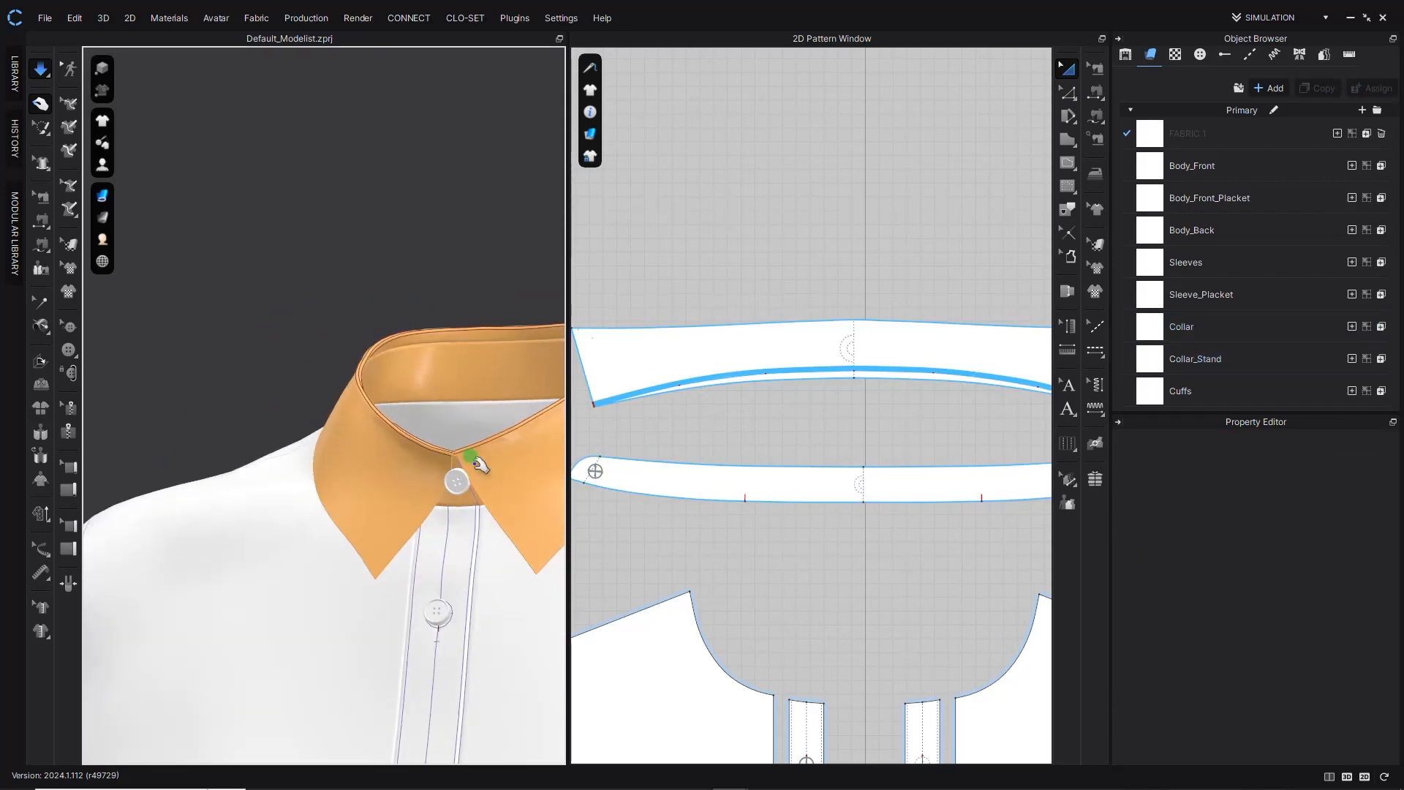
{"action": "right_click_drag", "start_coordinate": [455, 431], "coordinate": [465, 464]}
{"action": "scroll", "coordinate": [467, 460], "scroll_direction": "down", "scroll_amount": 3}
{"action": "middle_click_drag", "start_coordinate": [538, 503], "coordinate": [469, 489]}
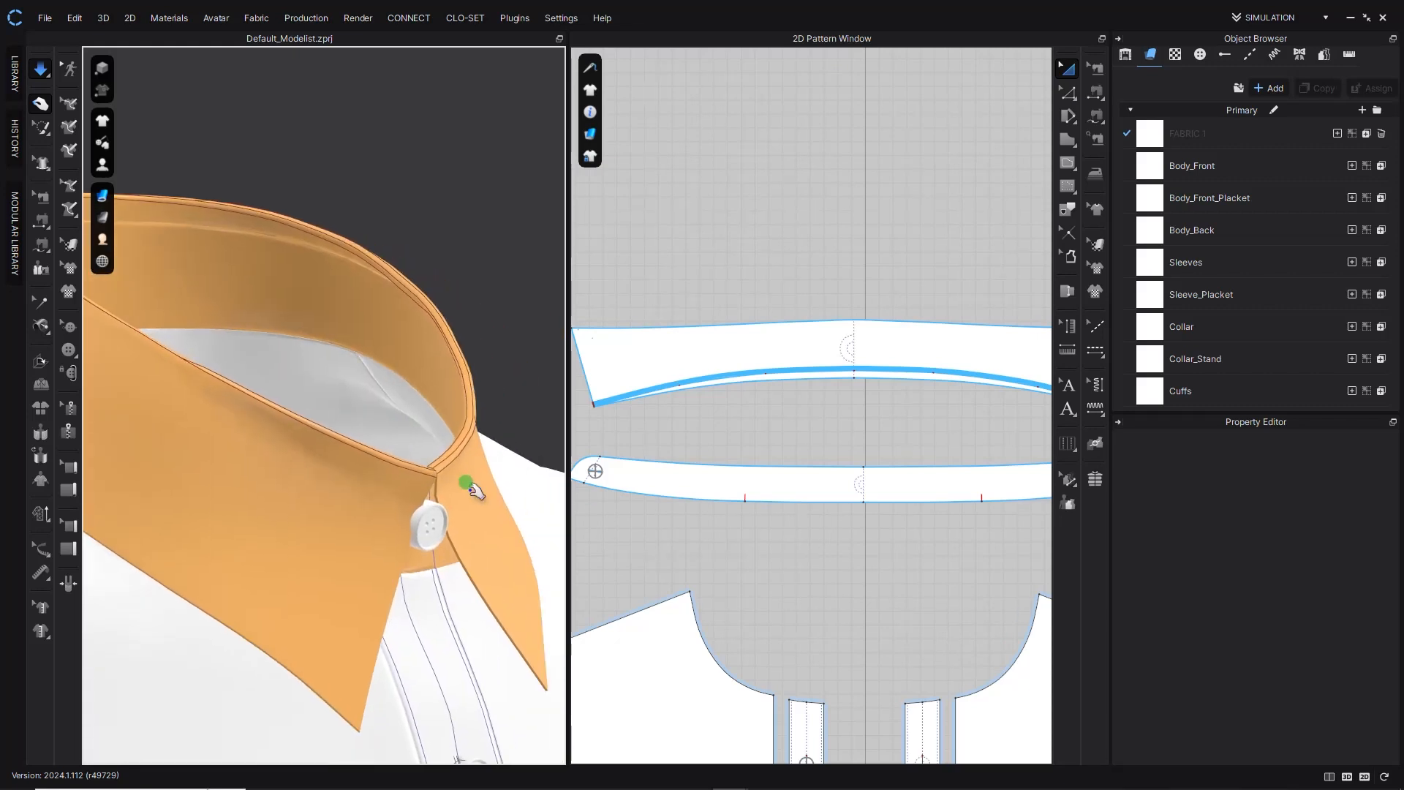
{"action": "left_click", "coordinate": [475, 492]}
{"action": "right_click_drag", "start_coordinate": [484, 483], "coordinate": [375, 417]}
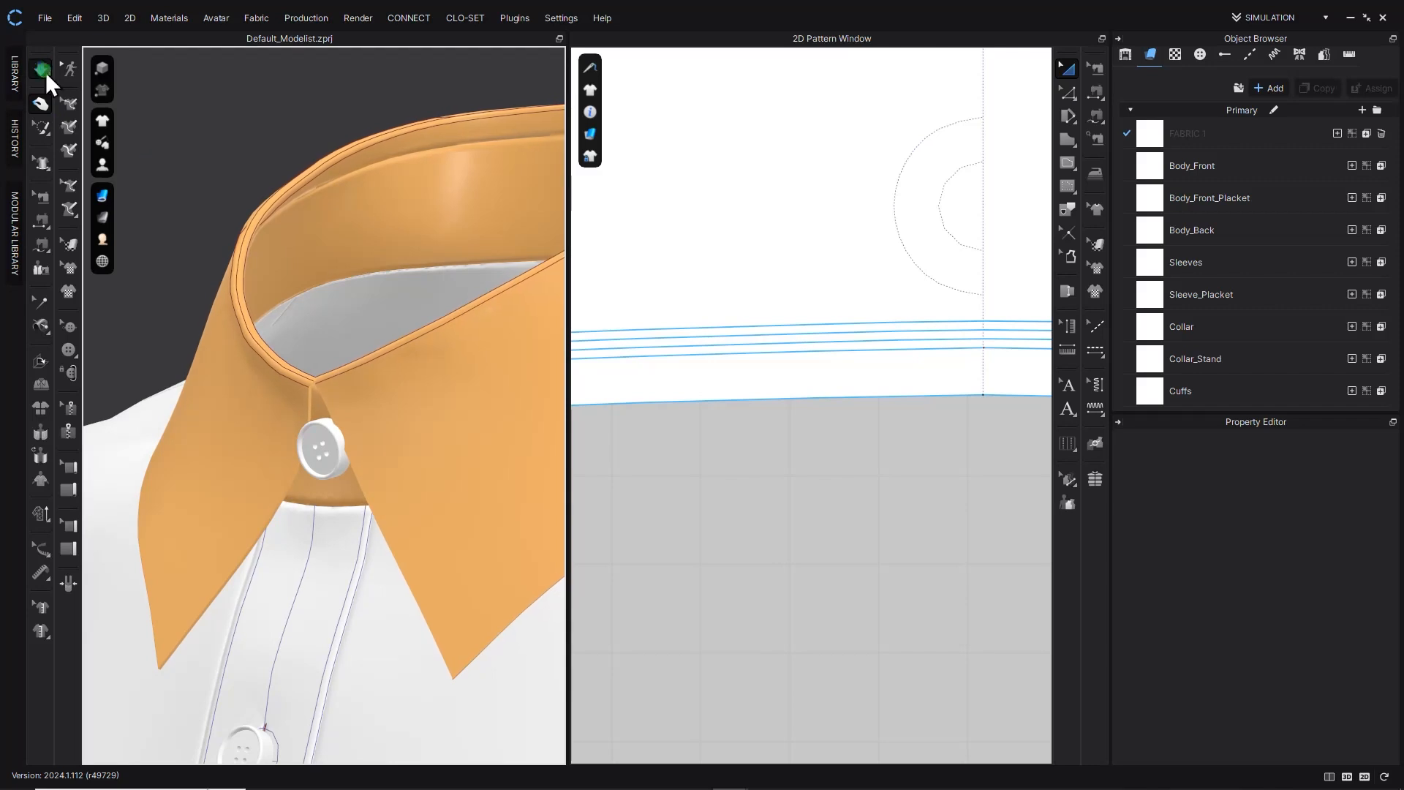
Set the fold angle of the collar's four parallel internal fold lines to 229.
{"action": "left_click", "coordinate": [695, 354]}
{"action": "left_click", "coordinate": [698, 346], "text": "shift"}
{"action": "left_click", "coordinate": [697, 338], "text": "shift"}
{"action": "left_click", "coordinate": [697, 329], "text": "shift"}
{"action": "double_click", "coordinate": [1350, 519]}
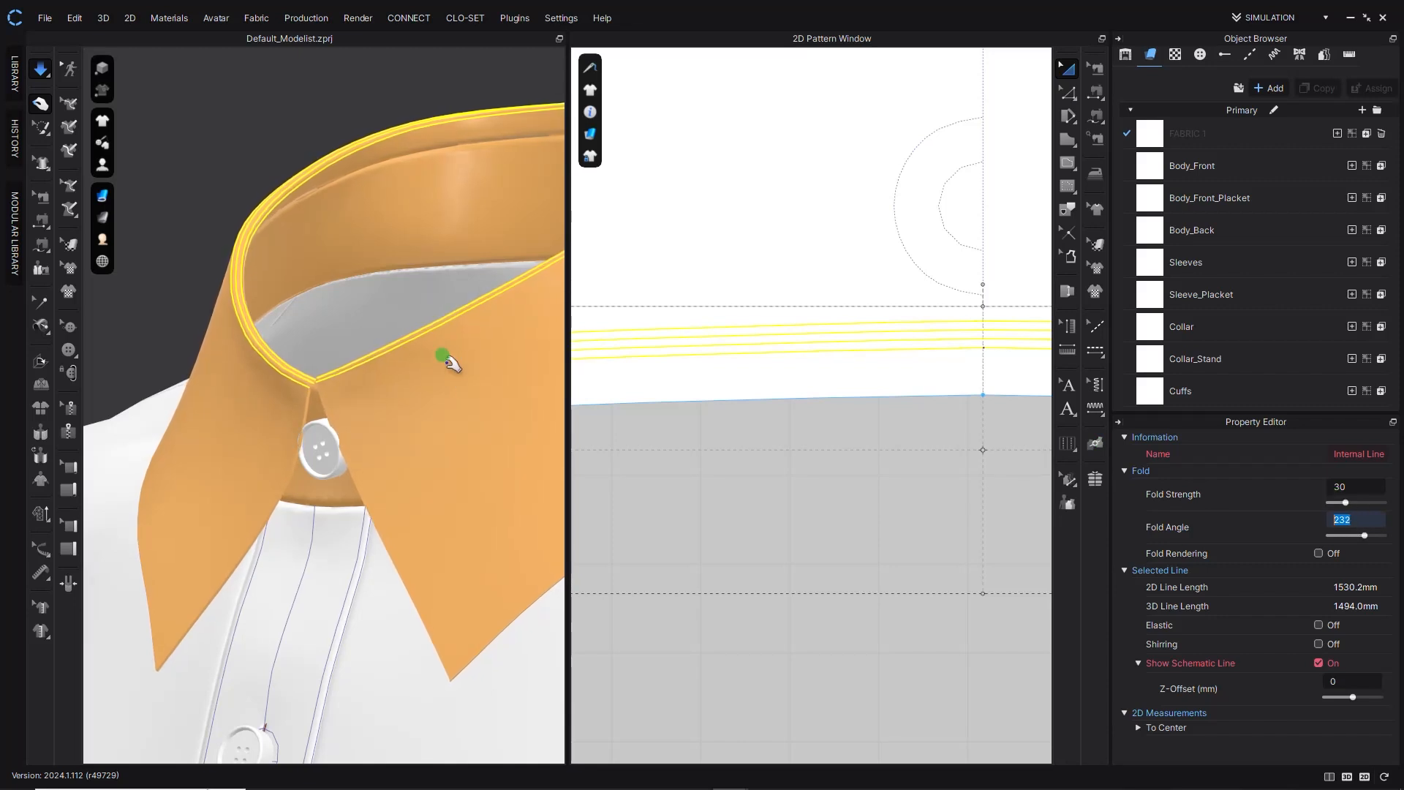
{"action": "key", "text": "Down"}
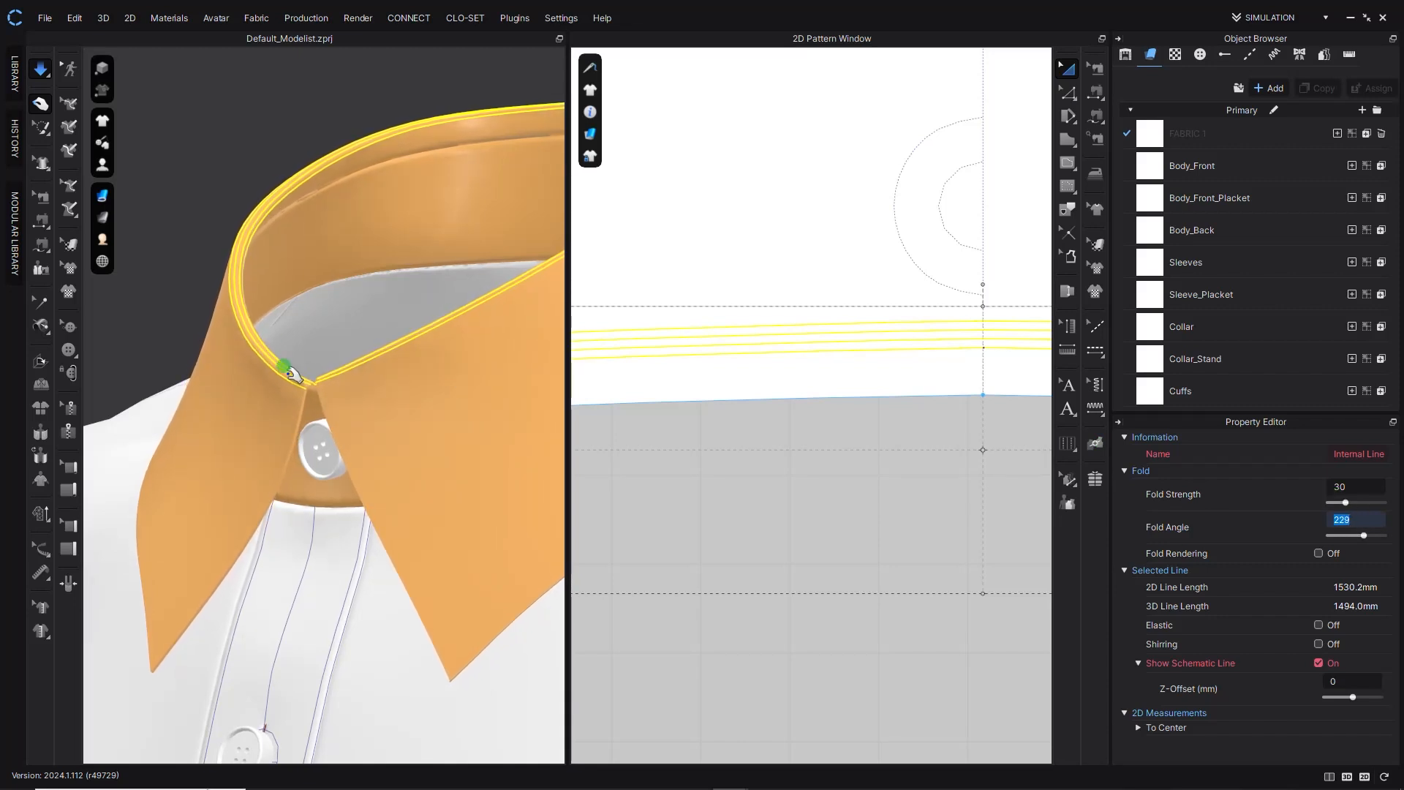
Unstrengthen the collar, let it settle at the center front, and stop the simulation.
{"action": "right_click_drag", "start_coordinate": [304, 348], "coordinate": [396, 328]}
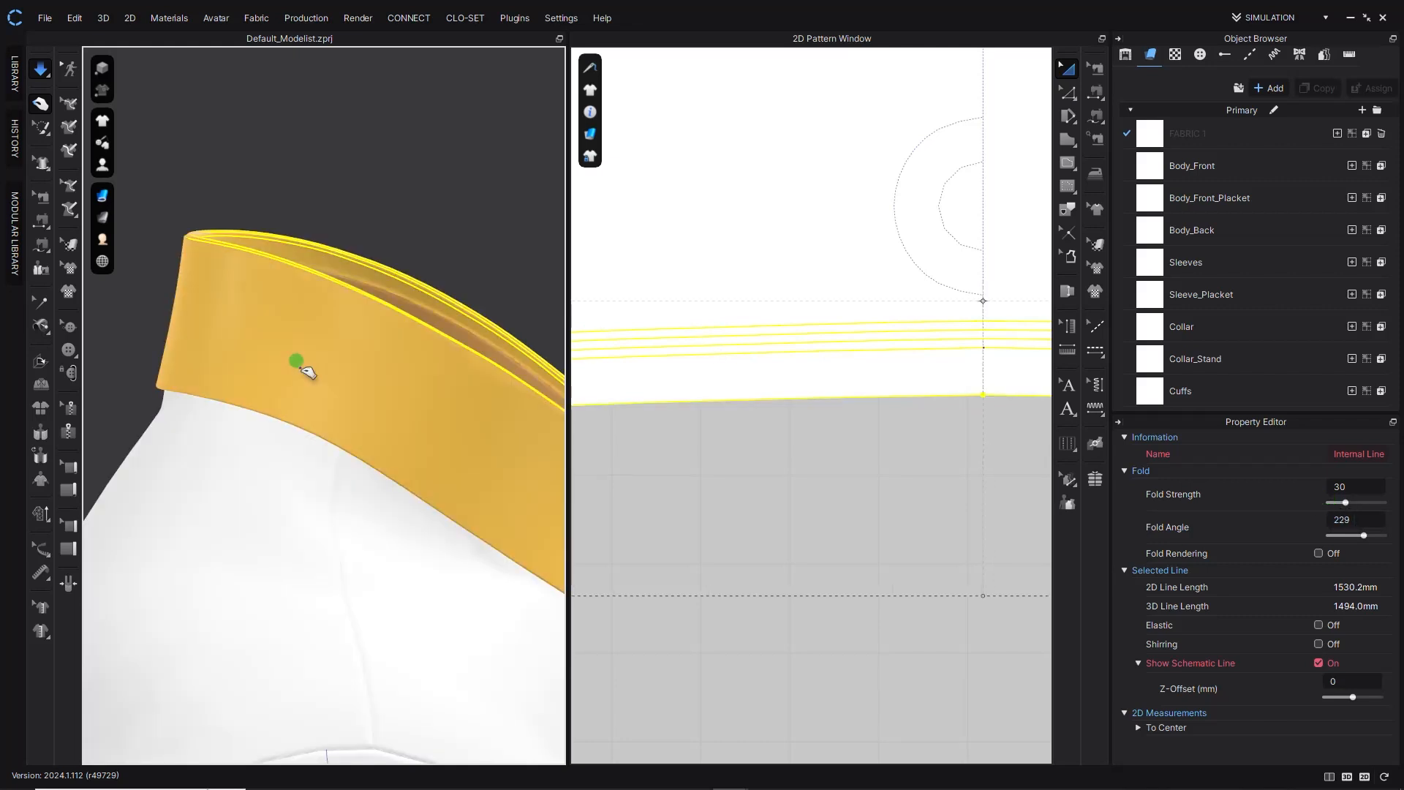
{"action": "right_click", "coordinate": [300, 368]}
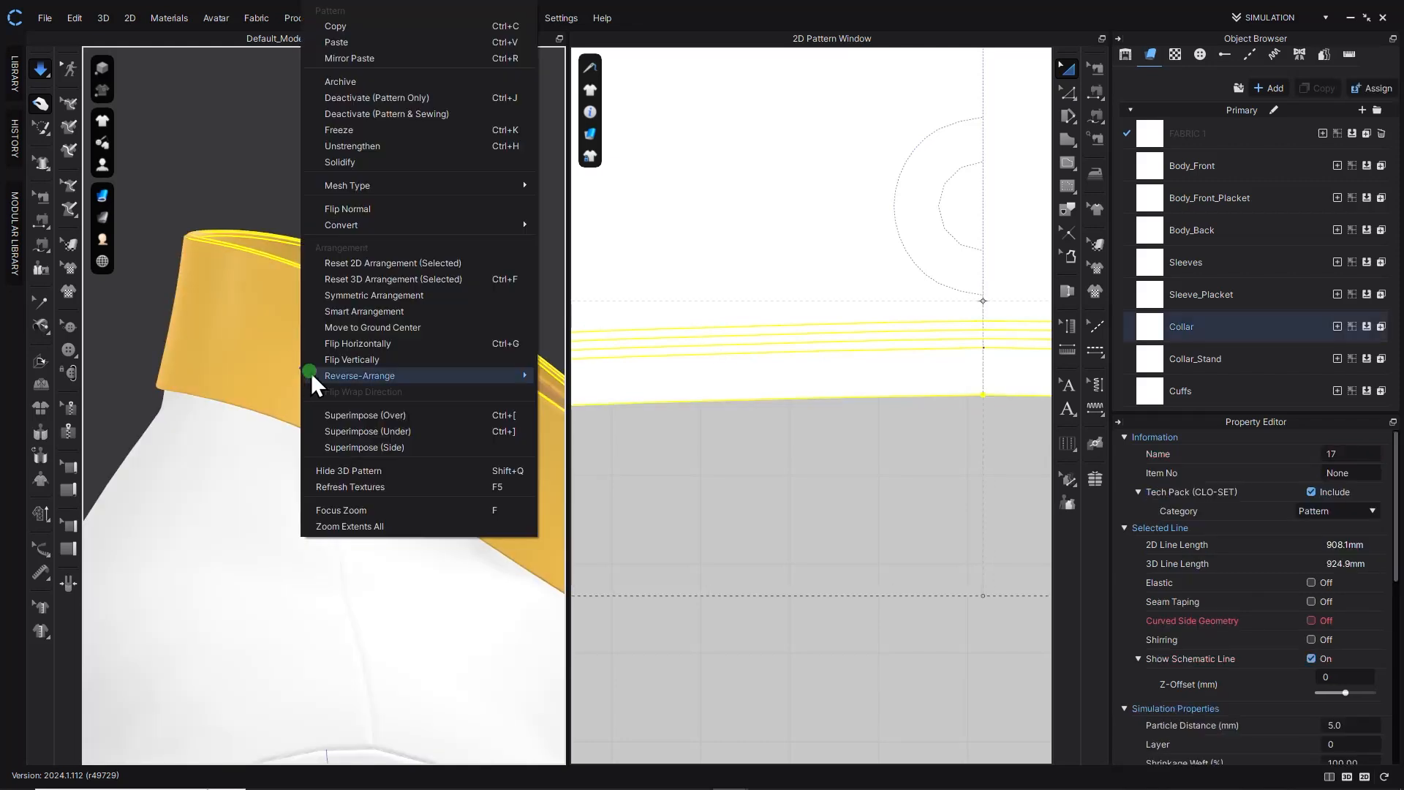
{"action": "left_click", "coordinate": [396, 150]}
{"action": "right_click_drag", "start_coordinate": [386, 241], "coordinate": [354, 194]}
{"action": "left_click", "coordinate": [437, 201]}
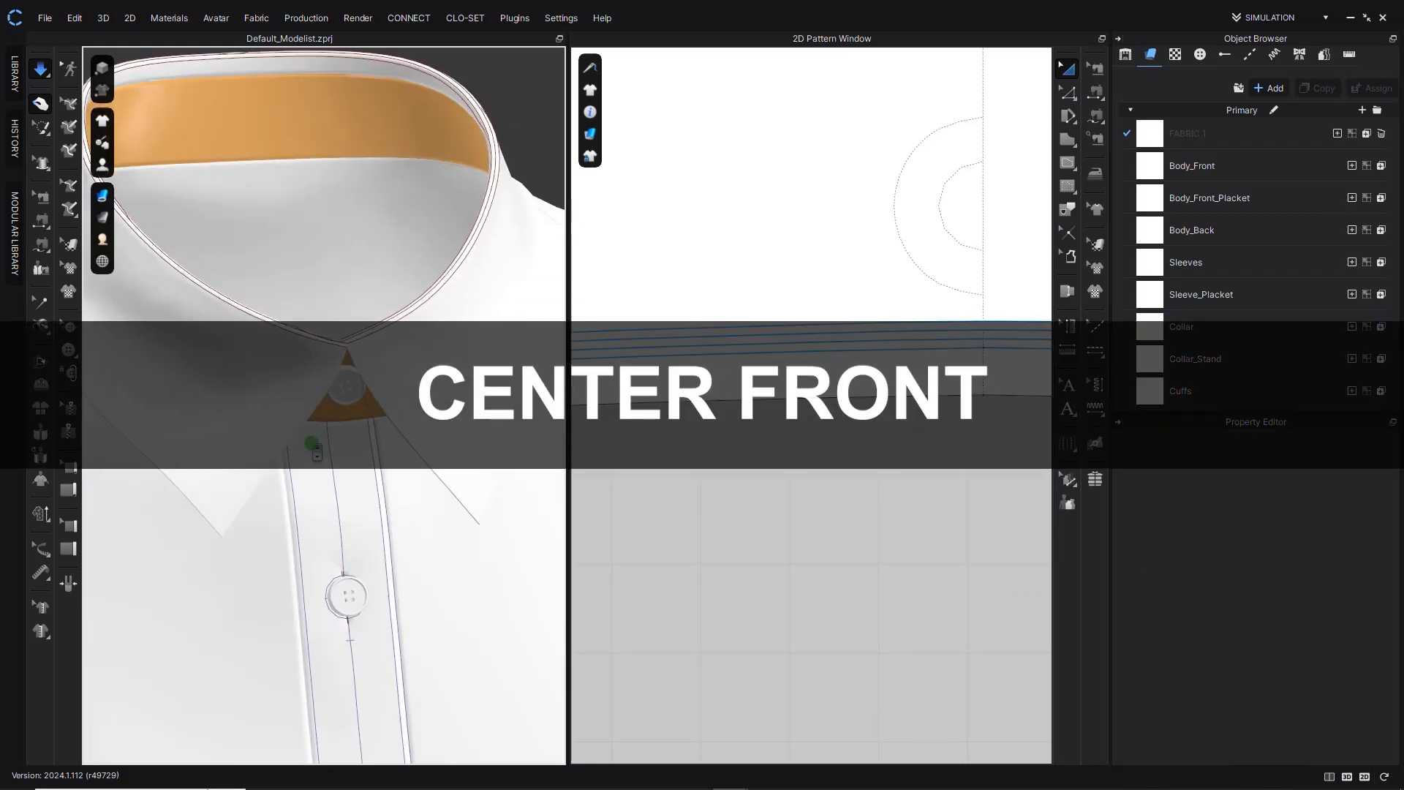
{"action": "scroll", "coordinate": [331, 395], "scroll_direction": "up", "scroll_amount": 3}
{"action": "right_click_drag", "start_coordinate": [322, 384], "coordinate": [334, 253]}
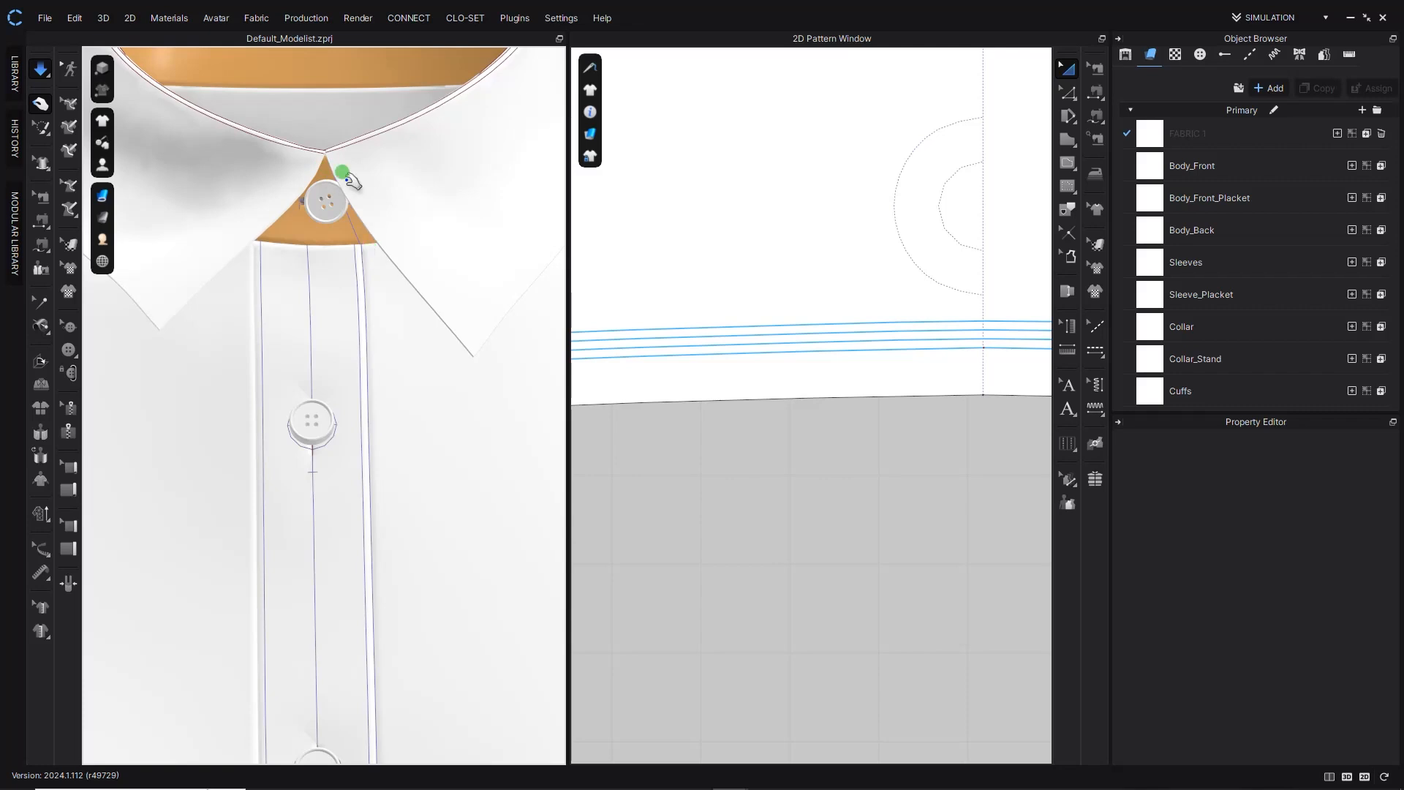
{"action": "left_click", "coordinate": [41, 61]}
{"action": "scroll", "coordinate": [425, 249], "scroll_direction": "down", "scroll_amount": 6}
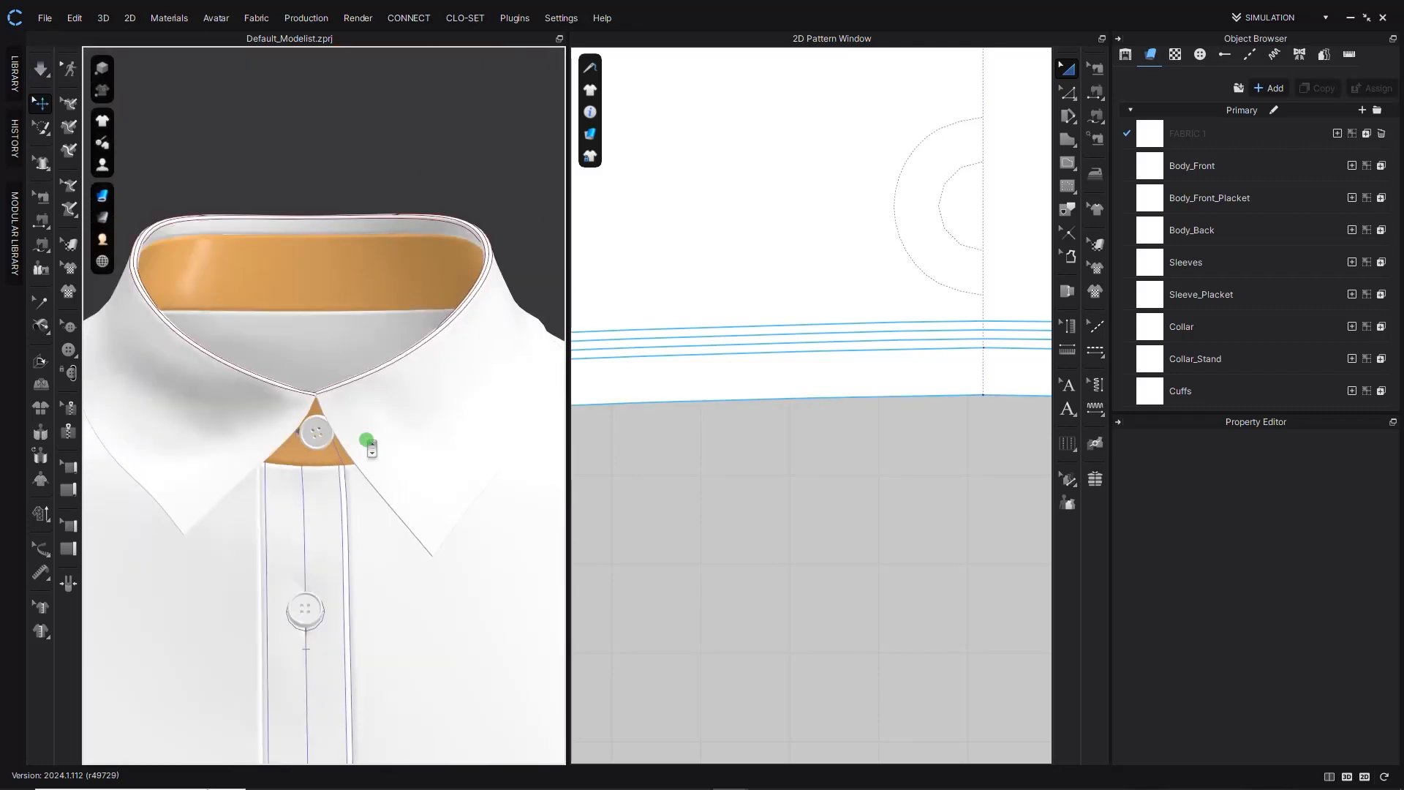
Delete the short seam at the collar stand's button end and extend the adjoining placket seam to the stand's tip.
{"action": "scroll", "coordinate": [788, 458], "scroll_direction": "down", "scroll_amount": 3}
{"action": "scroll", "coordinate": [782, 505], "scroll_direction": "down", "scroll_amount": 2}
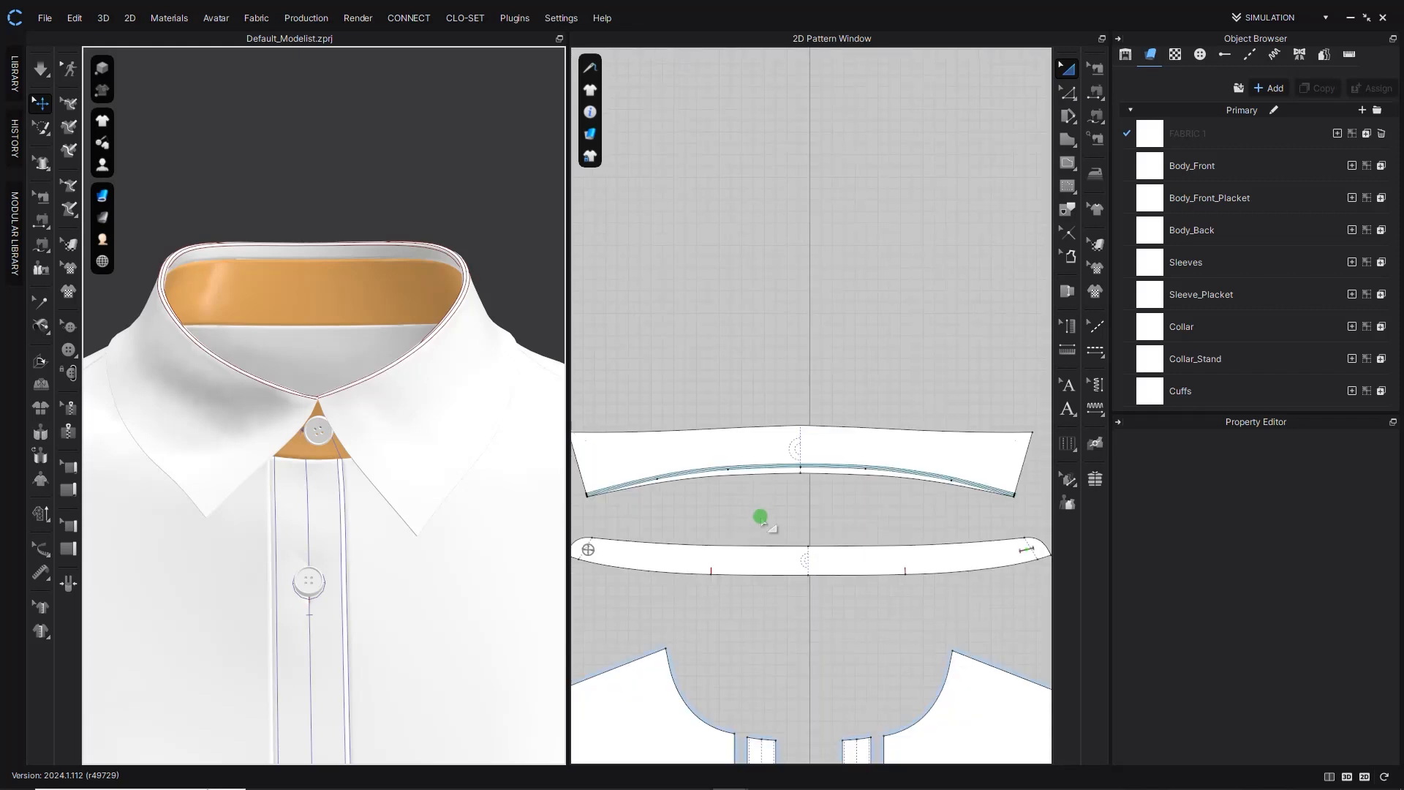
{"action": "scroll", "coordinate": [652, 501], "scroll_direction": "up", "scroll_amount": 1}
{"action": "left_click", "coordinate": [41, 197]}
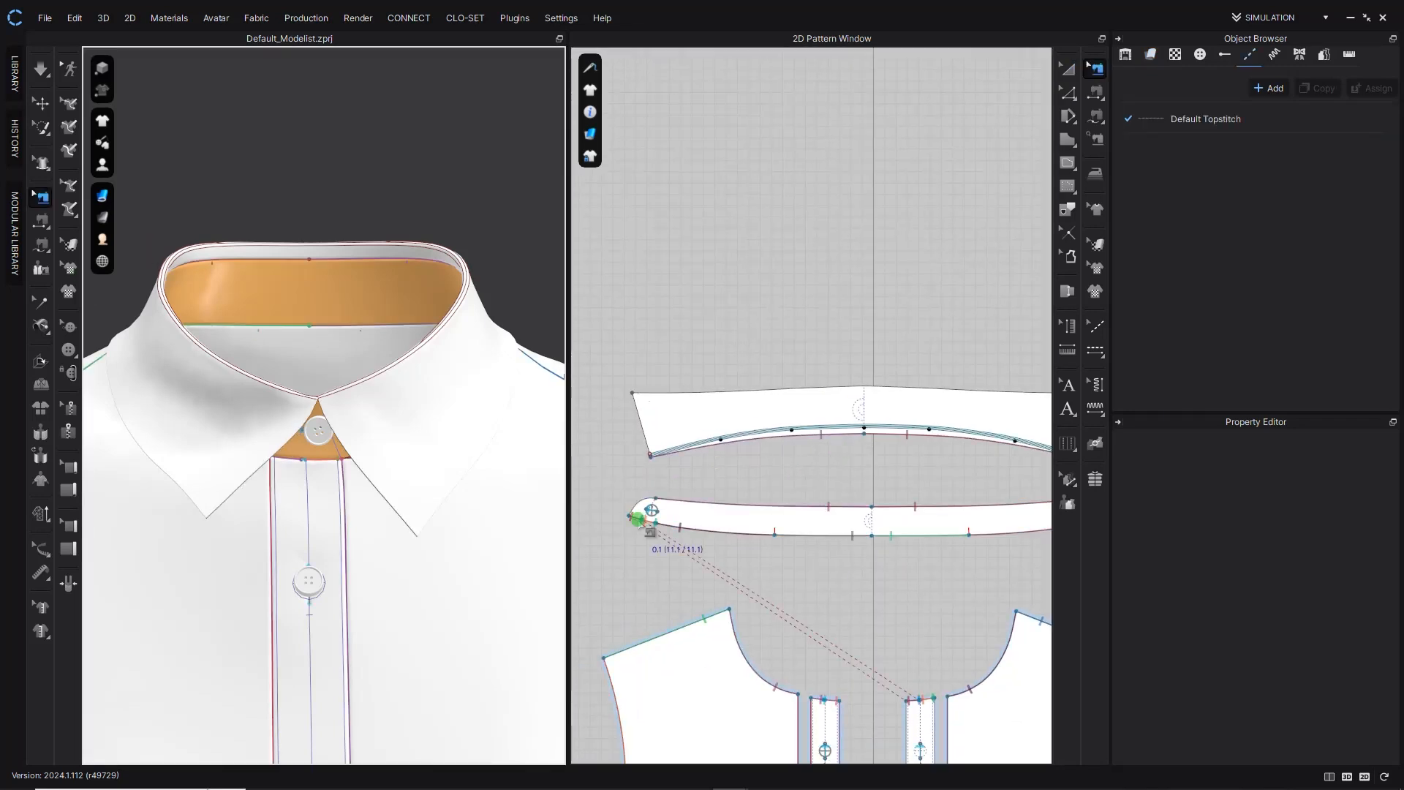
{"action": "left_click", "coordinate": [640, 524]}
{"action": "left_click", "coordinate": [648, 538]}
{"action": "scroll", "coordinate": [644, 532], "scroll_direction": "up", "scroll_amount": 4}
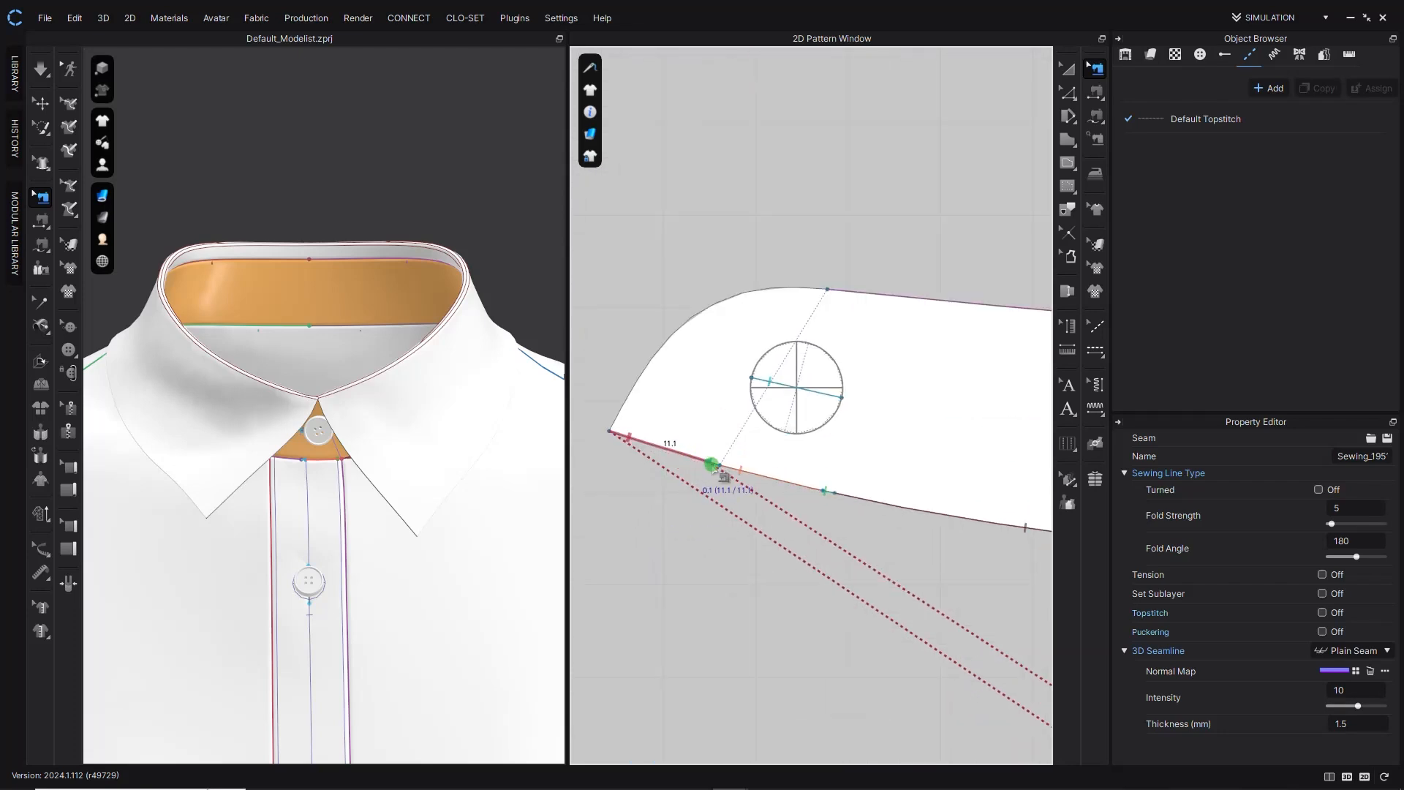
{"action": "key", "text": "Delete"}
{"action": "left_click_drag", "start_coordinate": [713, 465], "coordinate": [611, 432]}
{"action": "scroll", "coordinate": [797, 522], "scroll_direction": "down", "scroll_amount": 5}
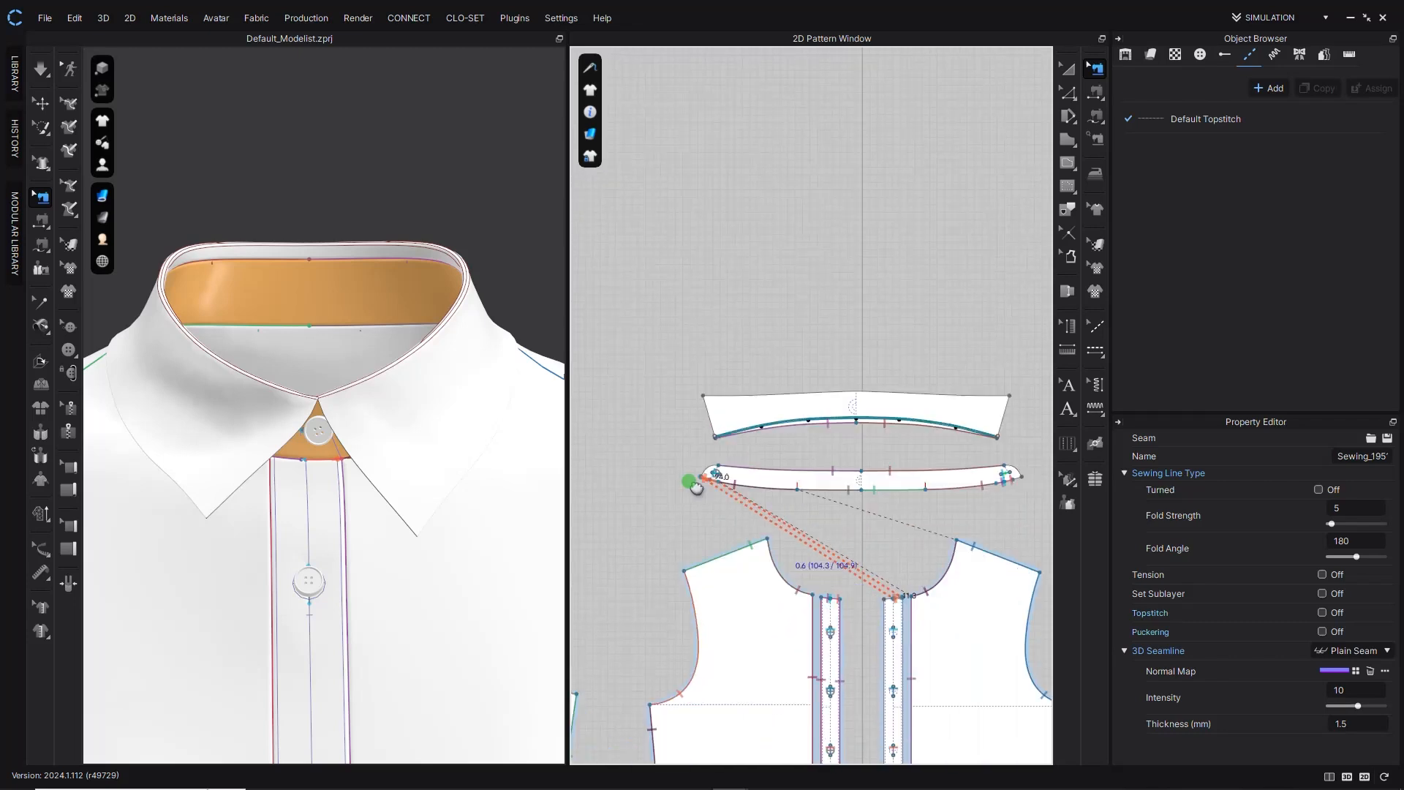
Examine the edited seam and the matching seam lengths at both ends of the collar stand.
{"action": "scroll", "coordinate": [822, 542], "scroll_direction": "up", "scroll_amount": 6}
{"action": "middle_click_drag", "start_coordinate": [653, 458], "coordinate": [775, 485]}
{"action": "scroll", "coordinate": [775, 485], "scroll_direction": "down", "scroll_amount": 5}
{"action": "scroll", "coordinate": [824, 467], "scroll_direction": "up", "scroll_amount": 7}
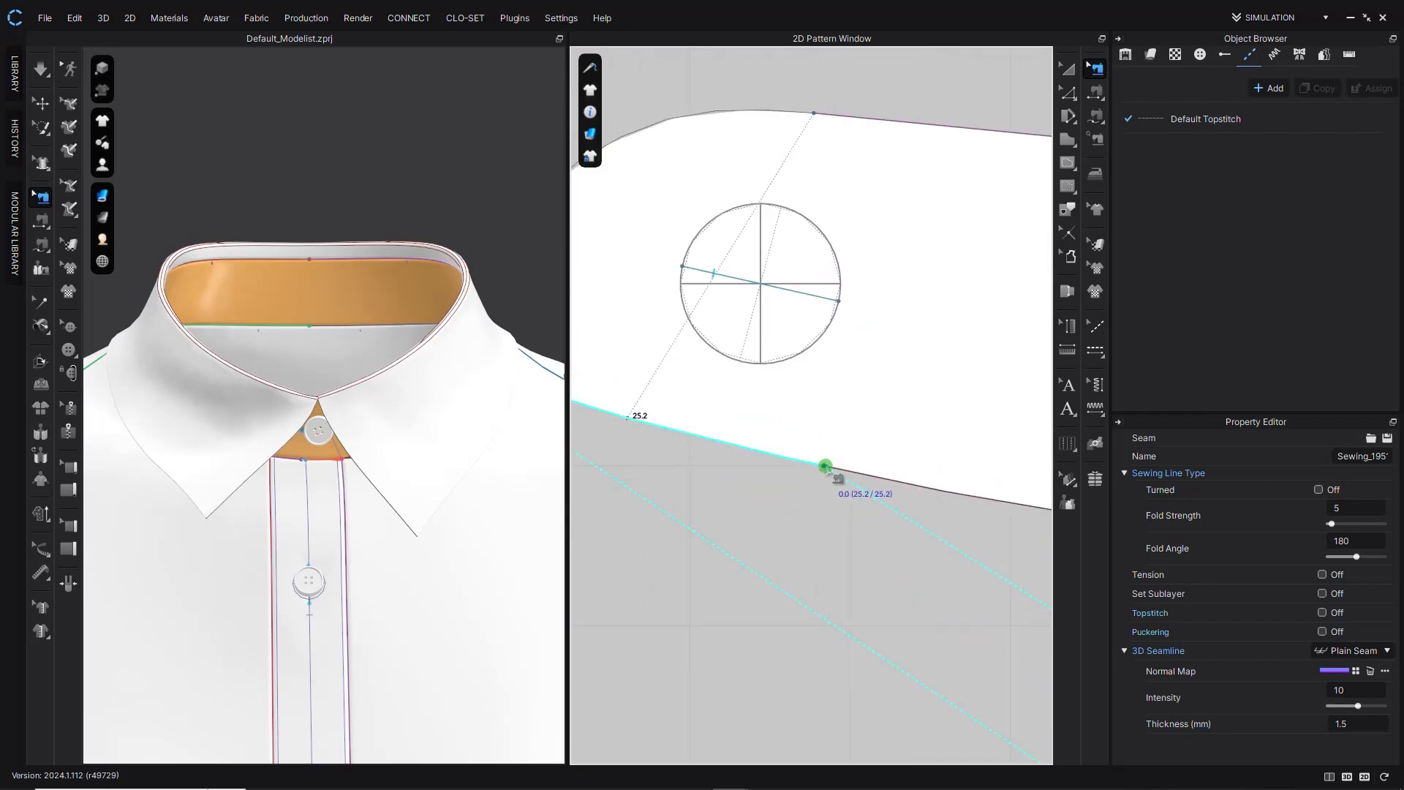
{"action": "scroll", "coordinate": [812, 475], "scroll_direction": "down", "scroll_amount": 7}
{"action": "scroll", "coordinate": [738, 551], "scroll_direction": "up", "scroll_amount": 5}
{"action": "scroll", "coordinate": [737, 550], "scroll_direction": "down", "scroll_amount": 5}
{"action": "scroll", "coordinate": [824, 408], "scroll_direction": "up", "scroll_amount": 7}
{"action": "scroll", "coordinate": [774, 489], "scroll_direction": "down", "scroll_amount": 8}
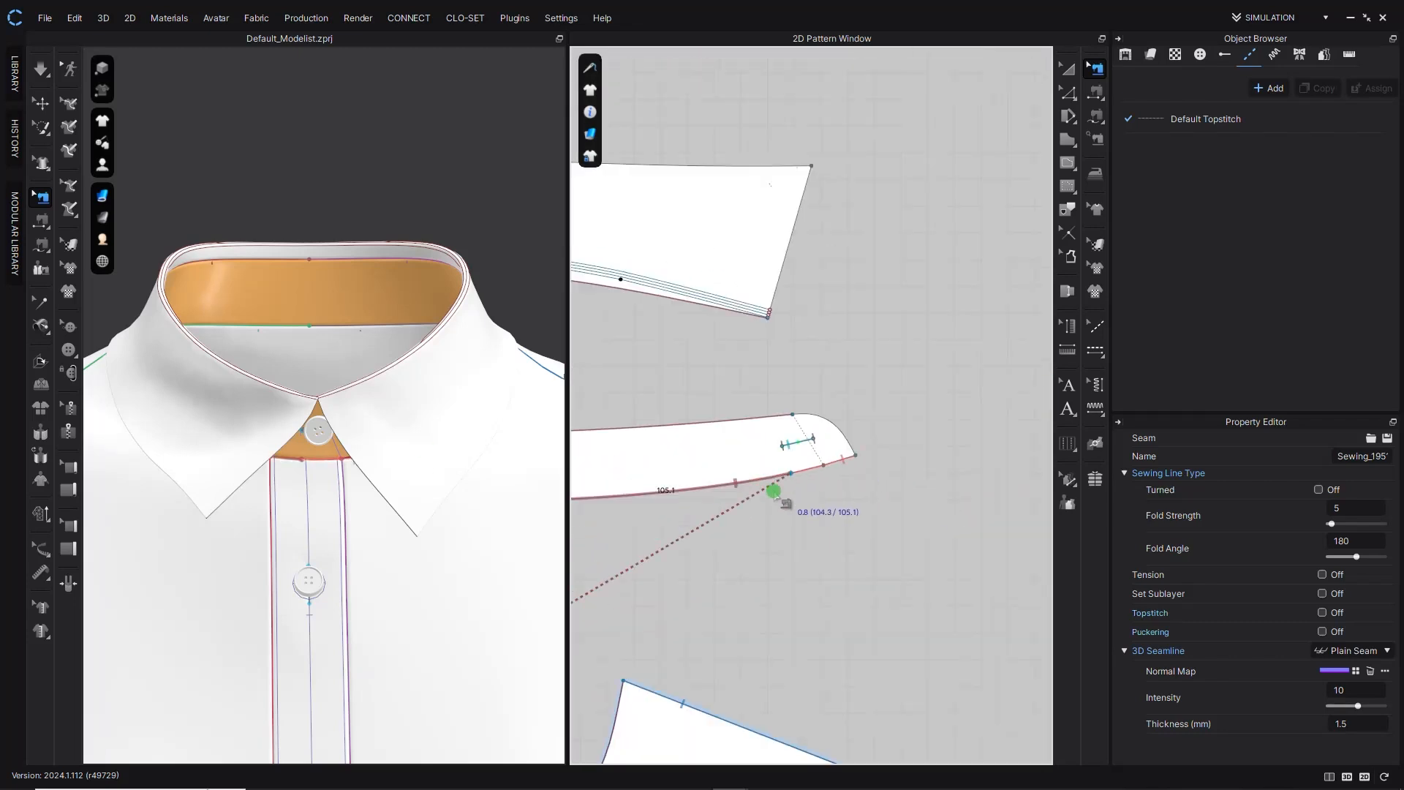
{"action": "middle_click_drag", "start_coordinate": [775, 489], "coordinate": [995, 484]}
{"action": "key", "text": "space"}
{"action": "key", "text": "space"}
{"action": "scroll", "coordinate": [607, 439], "scroll_direction": "up", "scroll_amount": 5}
{"action": "scroll", "coordinate": [683, 354], "scroll_direction": "down", "scroll_amount": 5}
{"action": "scroll", "coordinate": [1024, 344], "scroll_direction": "up", "scroll_amount": 6}
Run the simulation and inspect the front neck closure with the corrected collar stand seam.
{"action": "left_click", "coordinate": [41, 103]}
{"action": "key", "text": "space"}
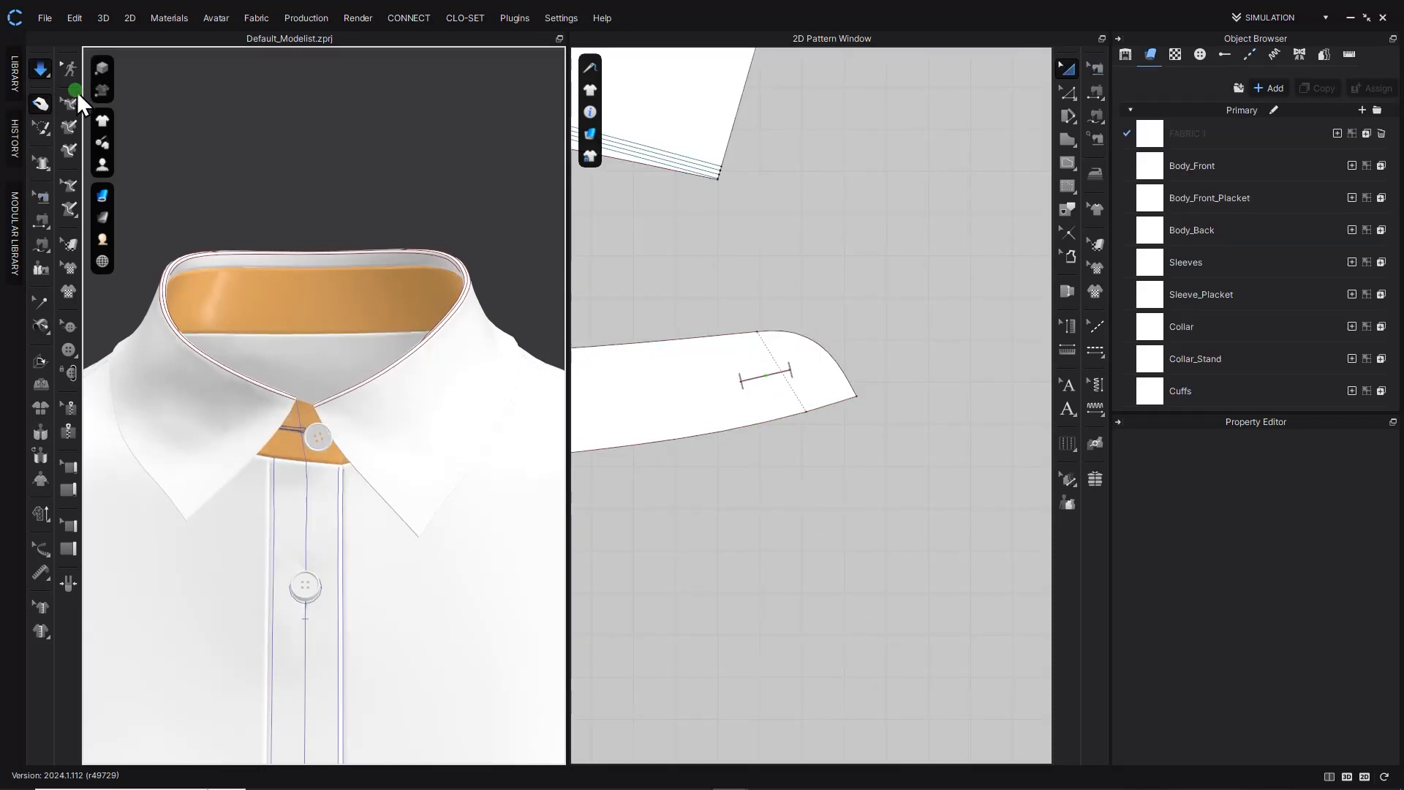
{"action": "left_click", "coordinate": [380, 432]}
{"action": "right_click_drag", "start_coordinate": [344, 432], "coordinate": [415, 372]}
{"action": "scroll", "coordinate": [415, 372], "scroll_direction": "up", "scroll_amount": 2}
{"action": "scroll", "coordinate": [762, 576], "scroll_direction": "down", "scroll_amount": 7}
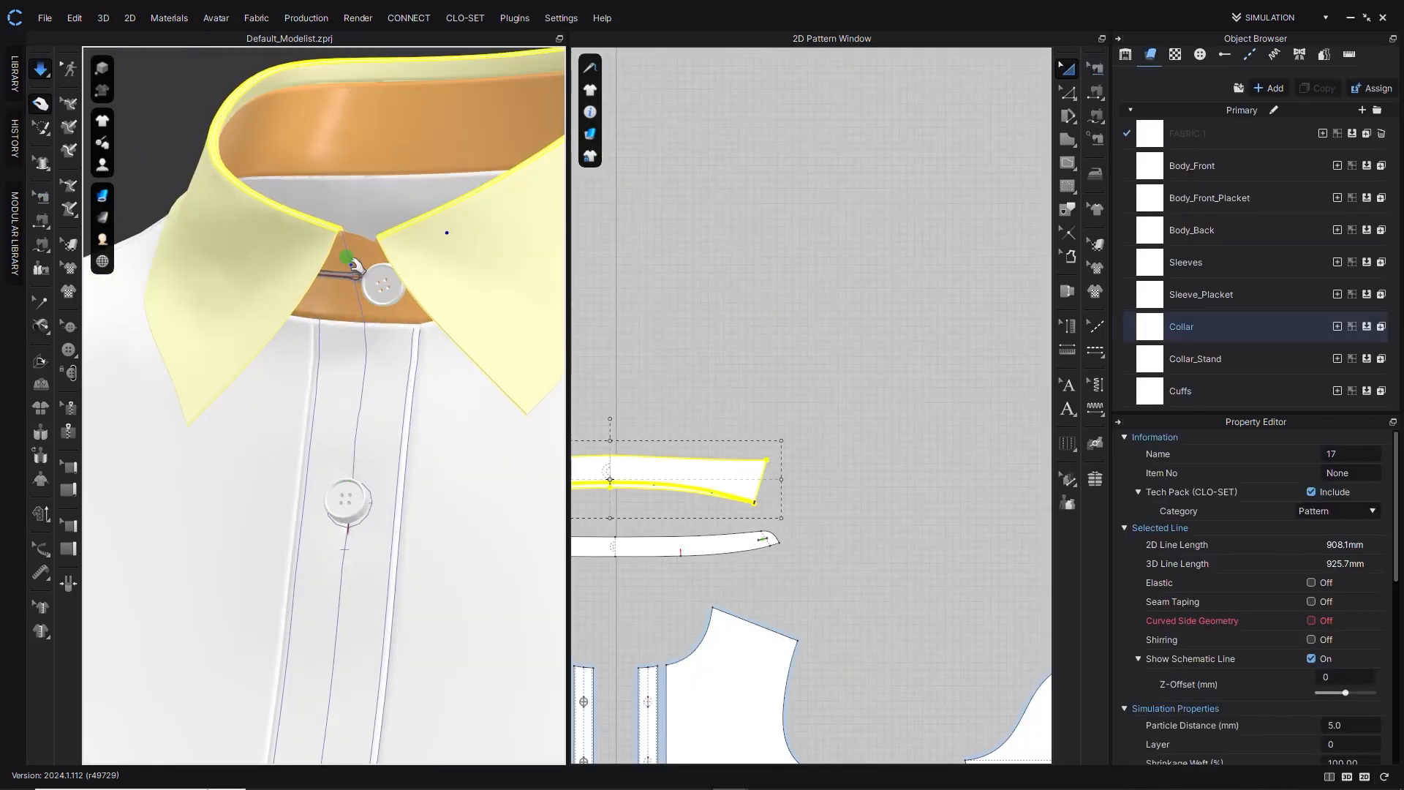
Delete the seam joining the button placket's center edge to the front edge of the opposite body front.
{"action": "left_click", "coordinate": [41, 196]}
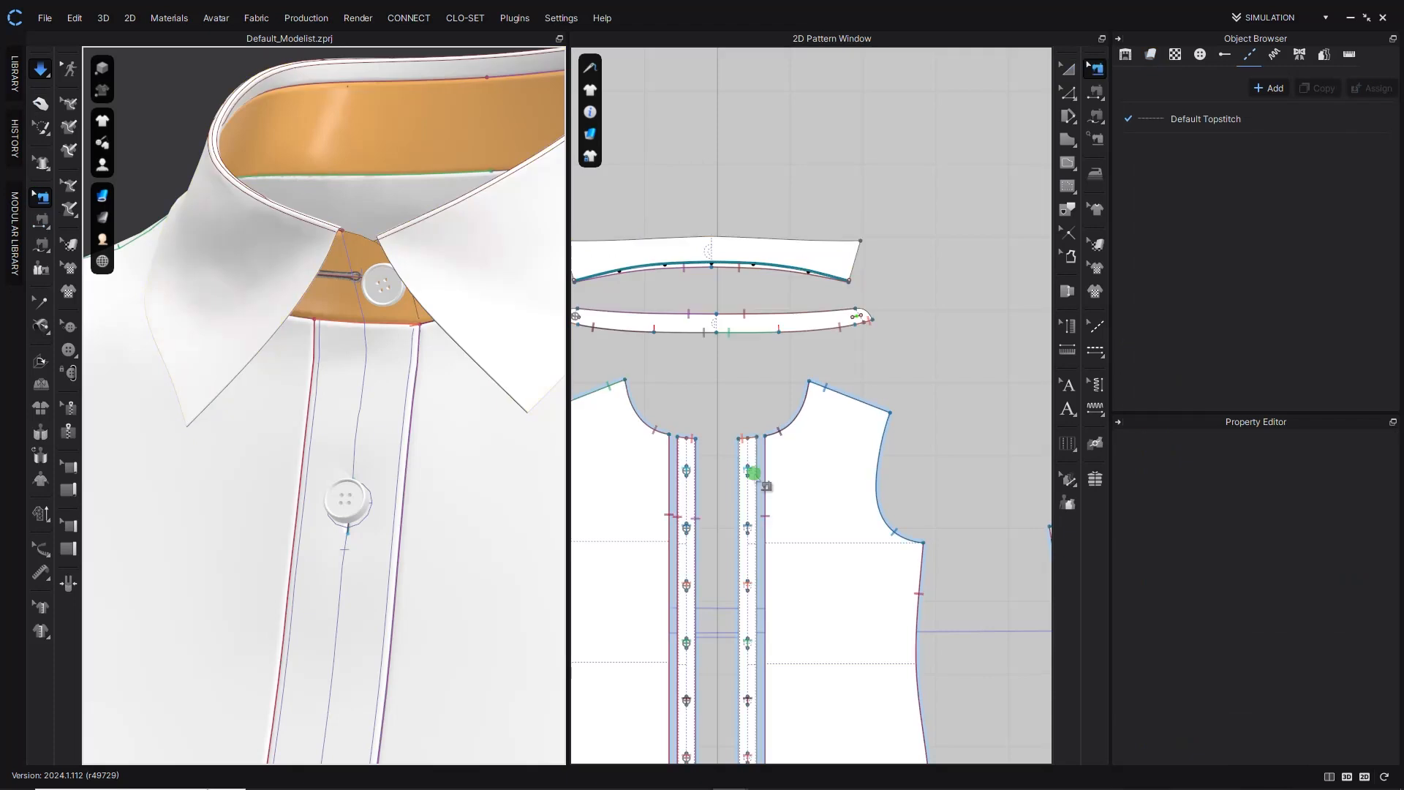
{"action": "scroll", "coordinate": [698, 451], "scroll_direction": "up", "scroll_amount": 3}
{"action": "left_click", "coordinate": [695, 454]}
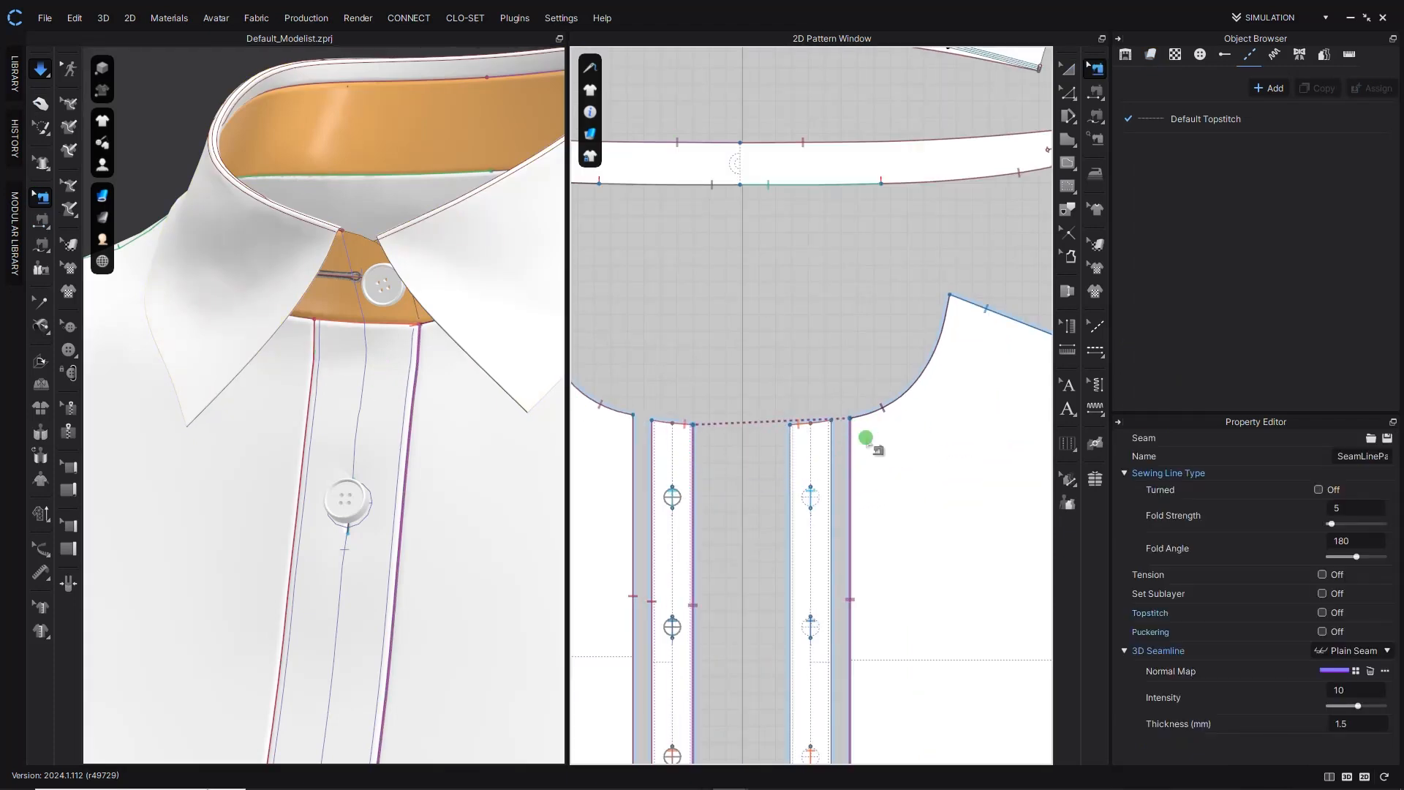
{"action": "key", "text": "Delete"}
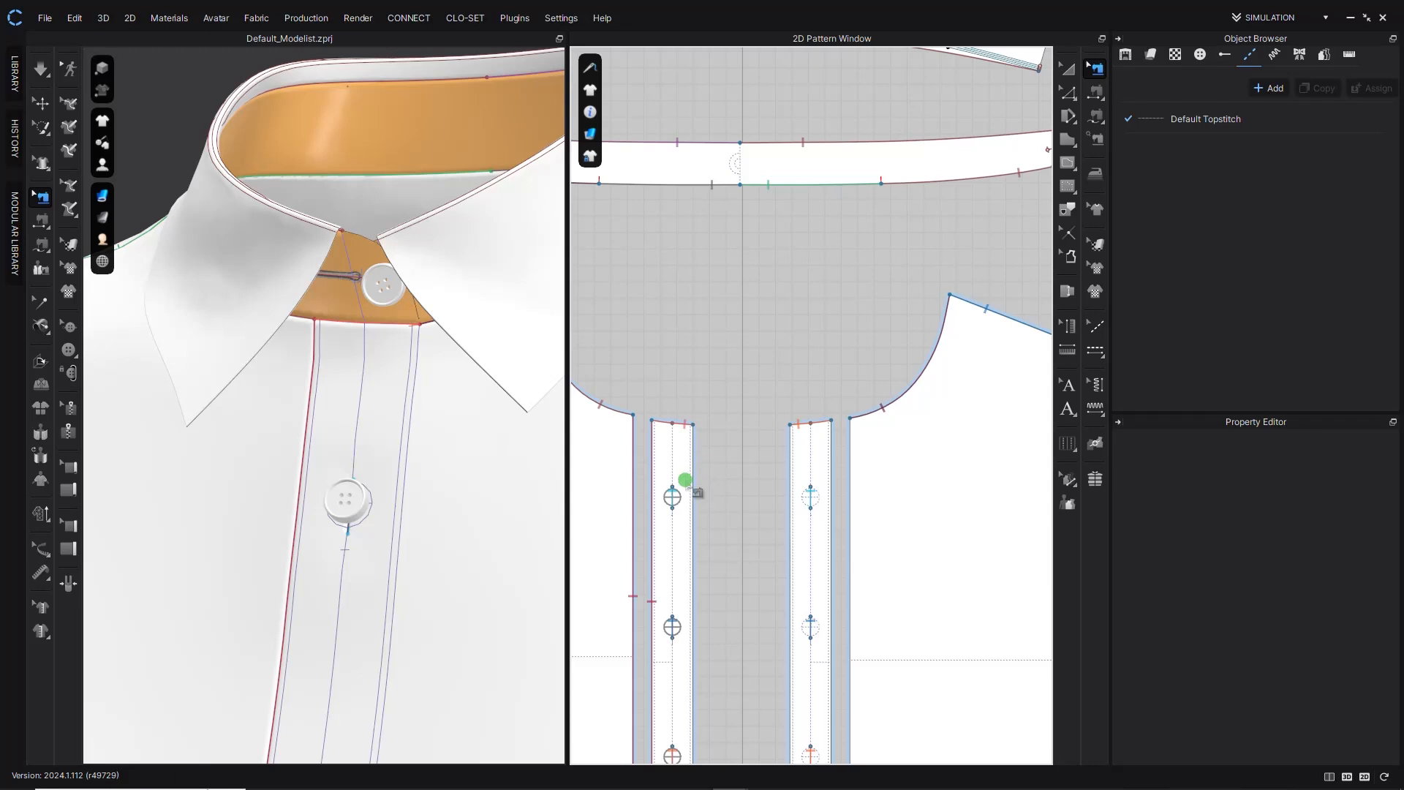
Free-sew the buttonhole placket's outer edge to the adjacent body front edge, from the neckline down to the hem.
{"action": "scroll", "coordinate": [695, 491], "scroll_direction": "down", "scroll_amount": 2}
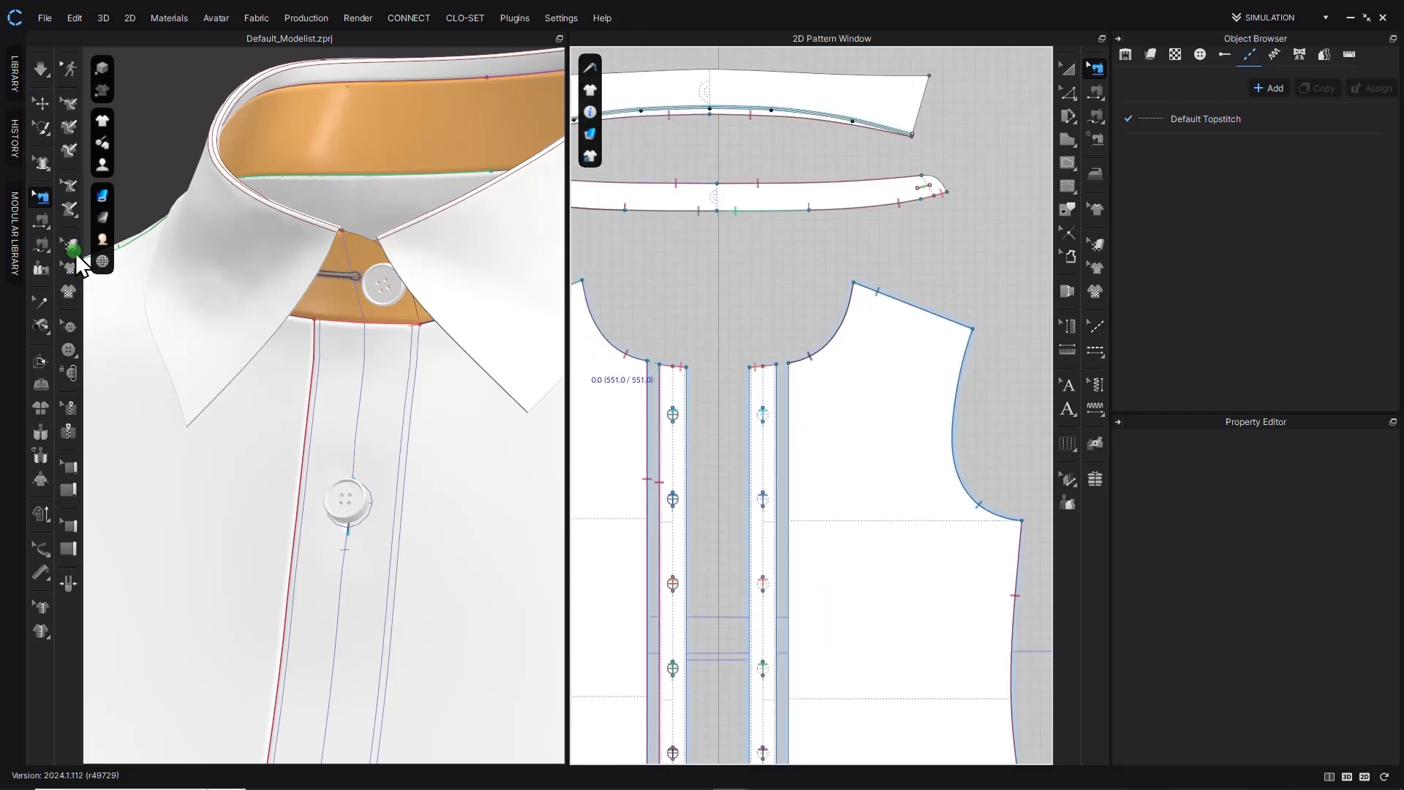
{"action": "left_click", "coordinate": [44, 241]}
{"action": "middle_click_drag", "start_coordinate": [694, 431], "coordinate": [657, 286]}
{"action": "left_click", "coordinate": [739, 220]}
{"action": "middle_click_drag", "start_coordinate": [742, 350], "coordinate": [744, 227]}
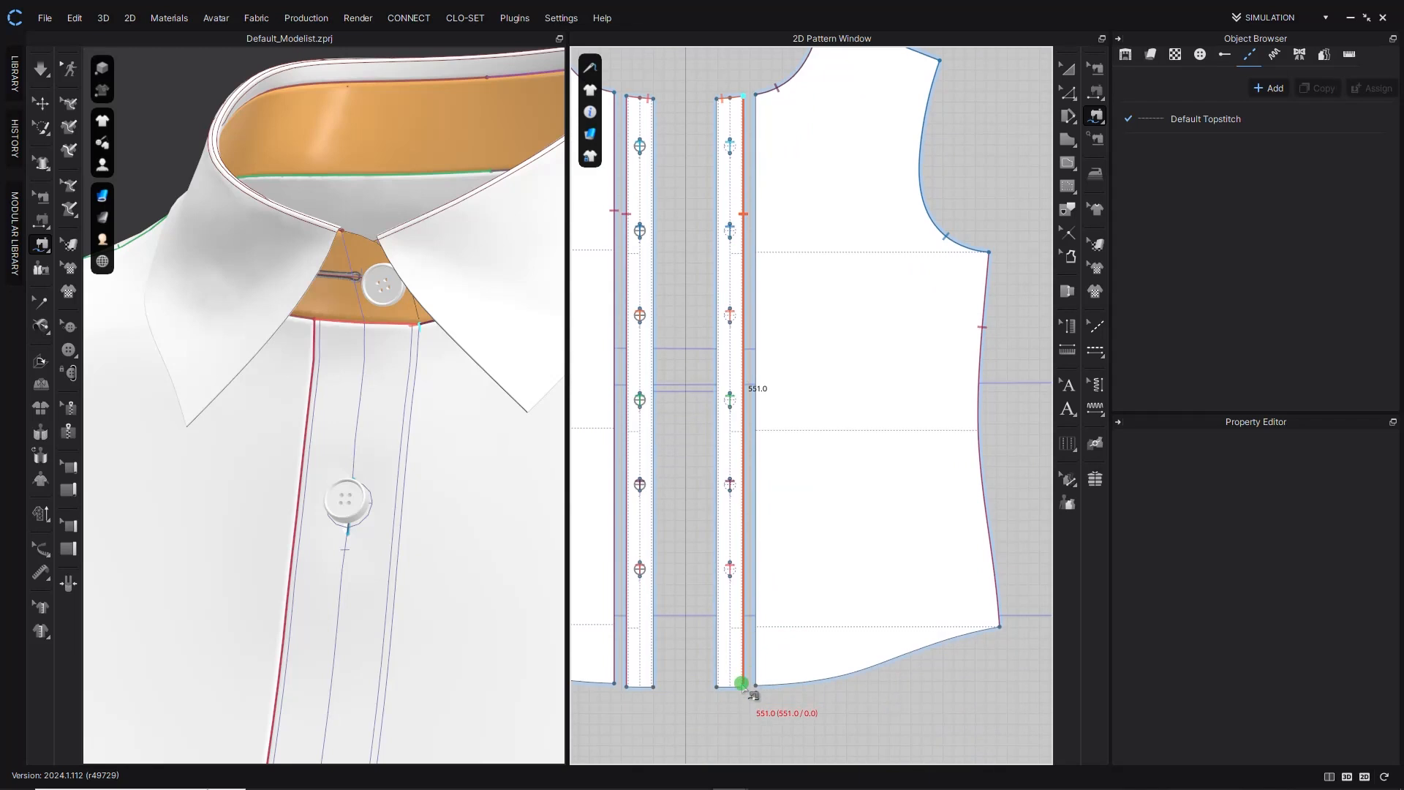
{"action": "left_click", "coordinate": [756, 93]}
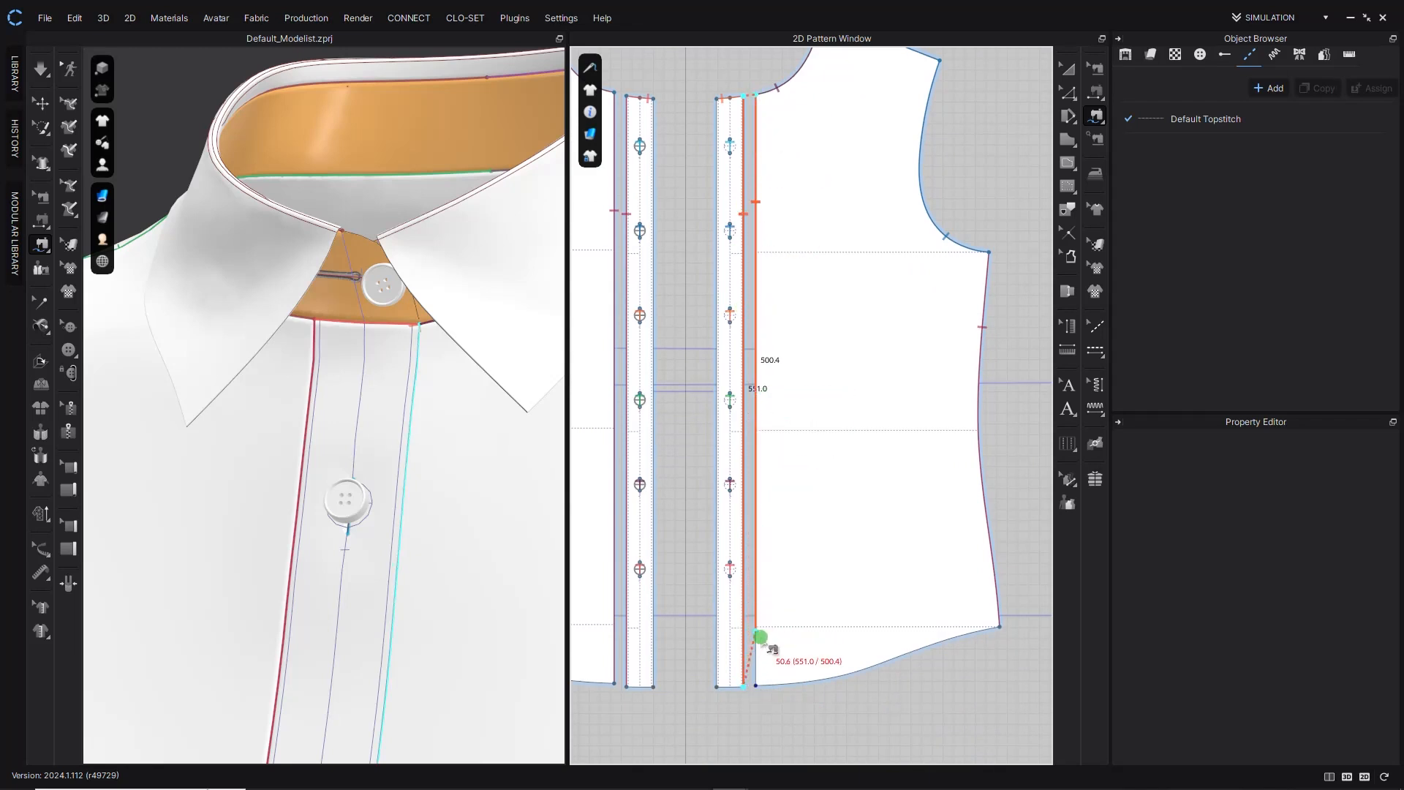
{"action": "left_click", "coordinate": [756, 685]}
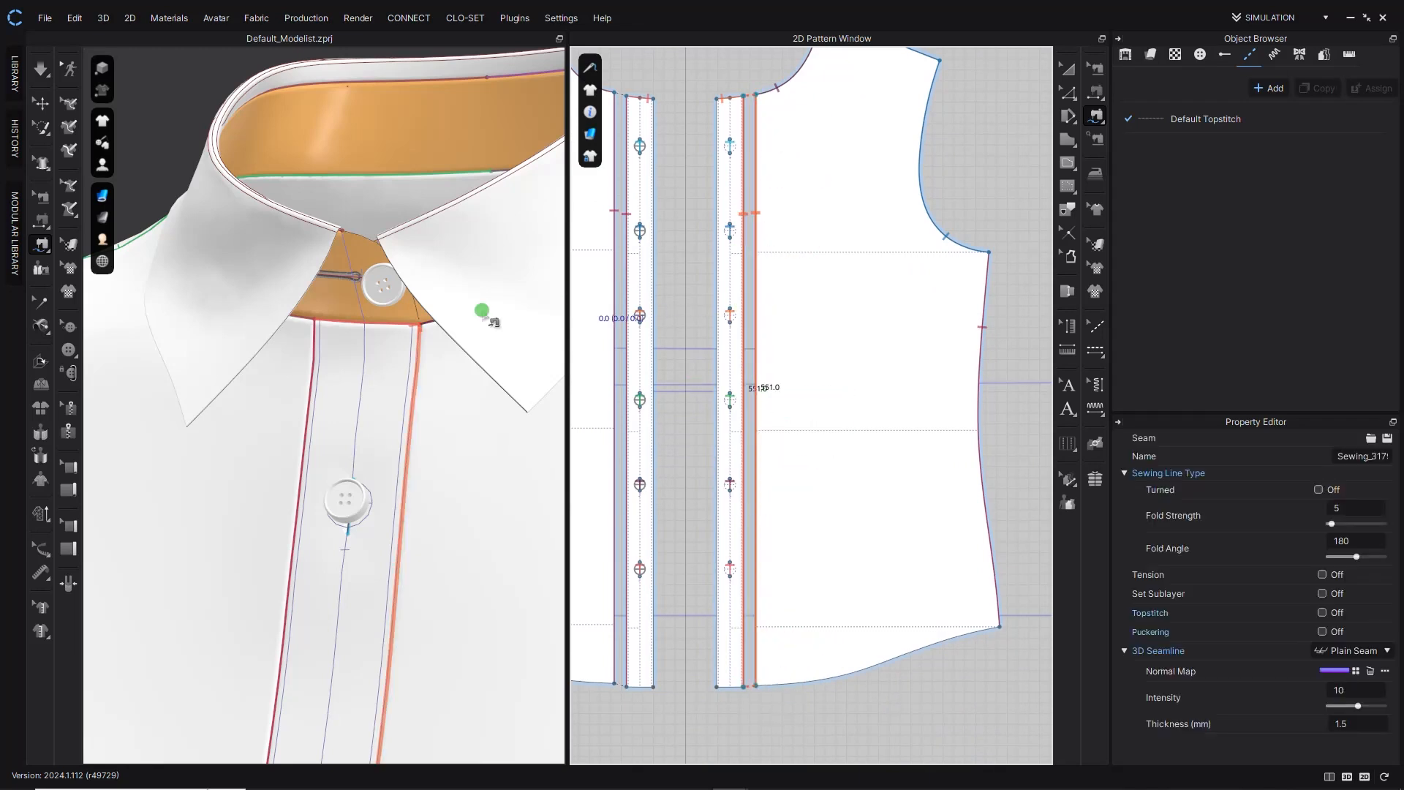
Run the simulation with the re-sewn placket and check how the center front closes.
{"action": "left_click", "coordinate": [41, 69]}
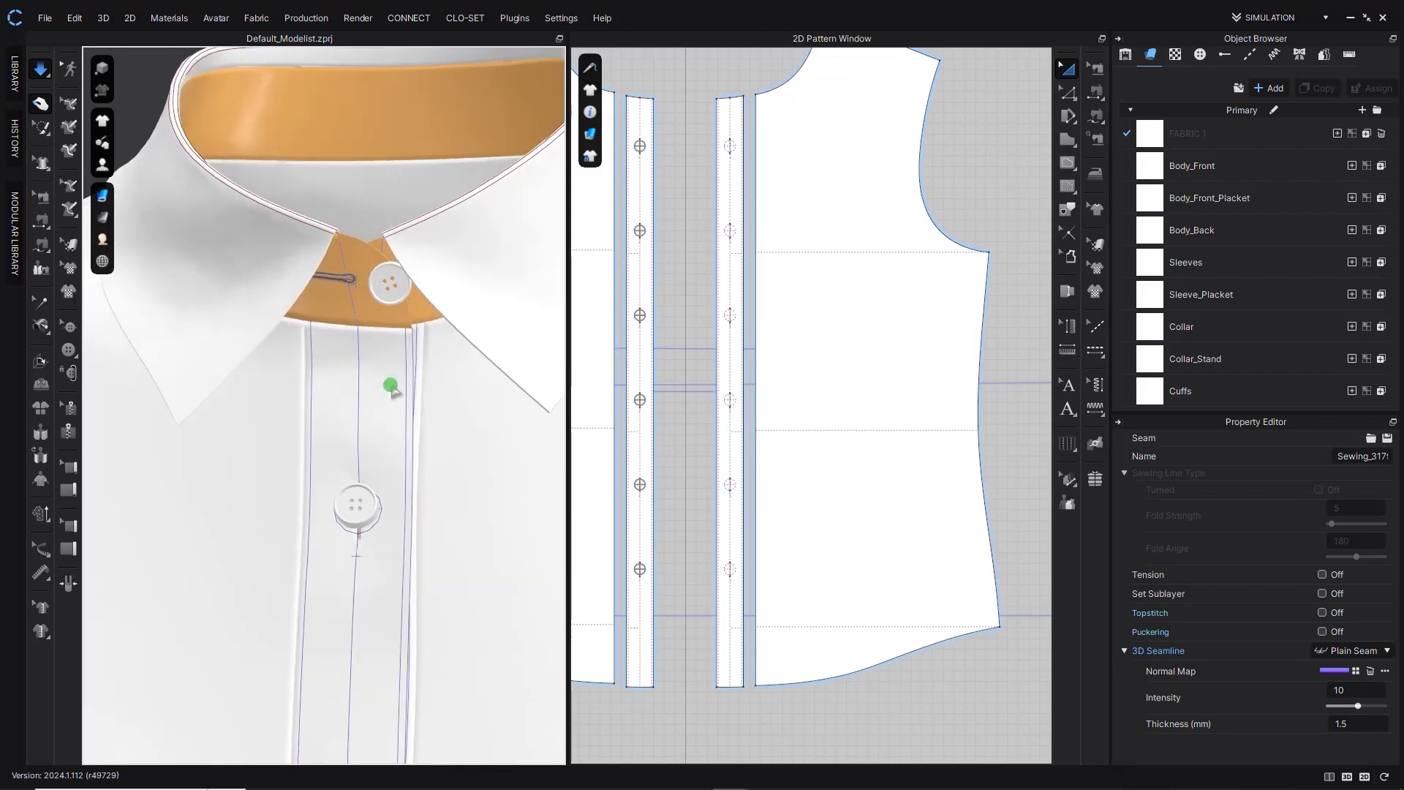
{"action": "scroll", "coordinate": [395, 366], "scroll_direction": "down", "scroll_amount": 2}
{"action": "scroll", "coordinate": [416, 273], "scroll_direction": "down", "scroll_amount": 3}
{"action": "right_click_drag", "start_coordinate": [407, 329], "coordinate": [222, 392]}
{"action": "scroll", "coordinate": [316, 338], "scroll_direction": "up", "scroll_amount": 5}
Set the collar stand's pressure to -10 and check the simulated collar and front overlap from several angles.
{"action": "left_click", "coordinate": [241, 399]}
{"action": "scroll", "coordinate": [214, 388], "scroll_direction": "down", "scroll_amount": 3}
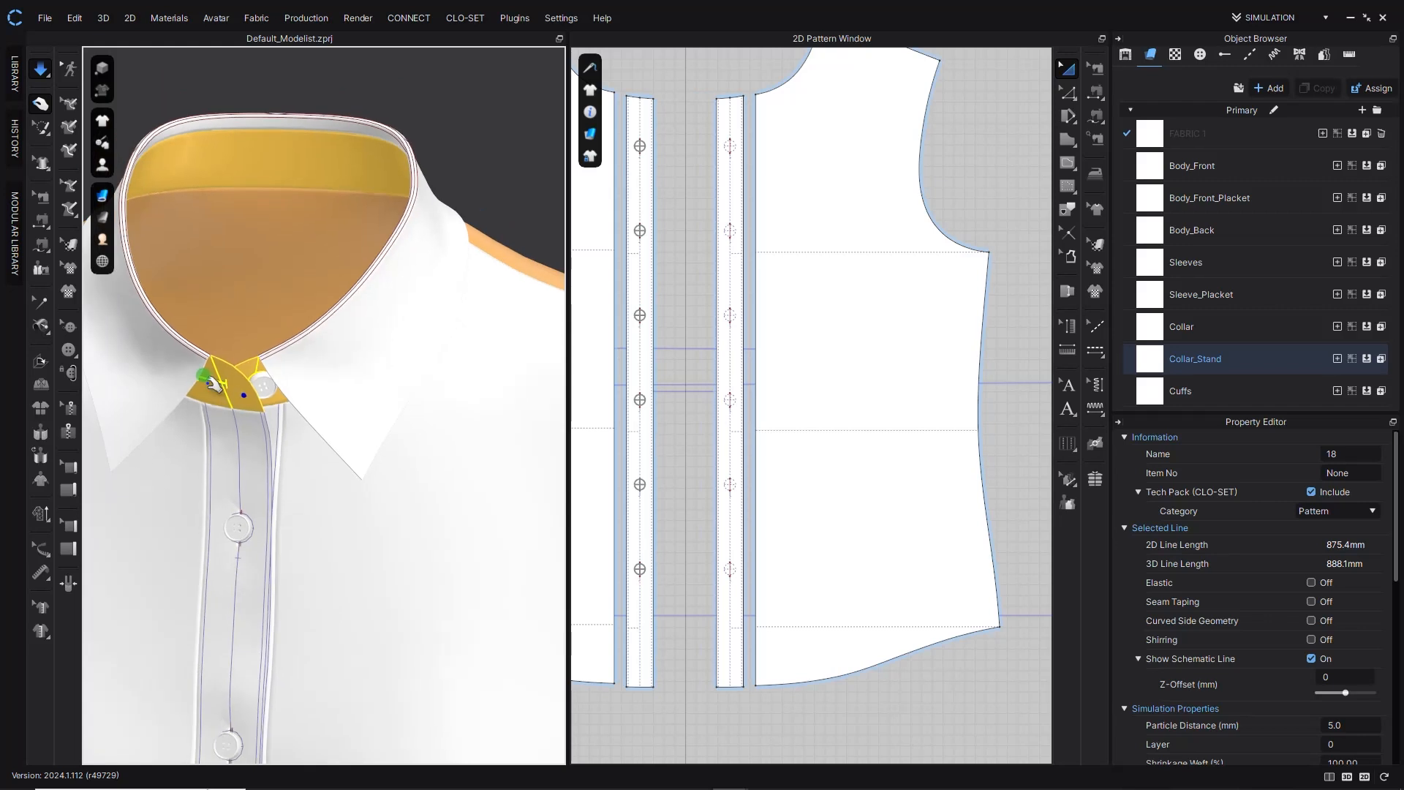
{"action": "left_click", "coordinate": [340, 177]}
{"action": "left_click_drag", "start_coordinate": [1397, 548], "coordinate": [1342, 647]}
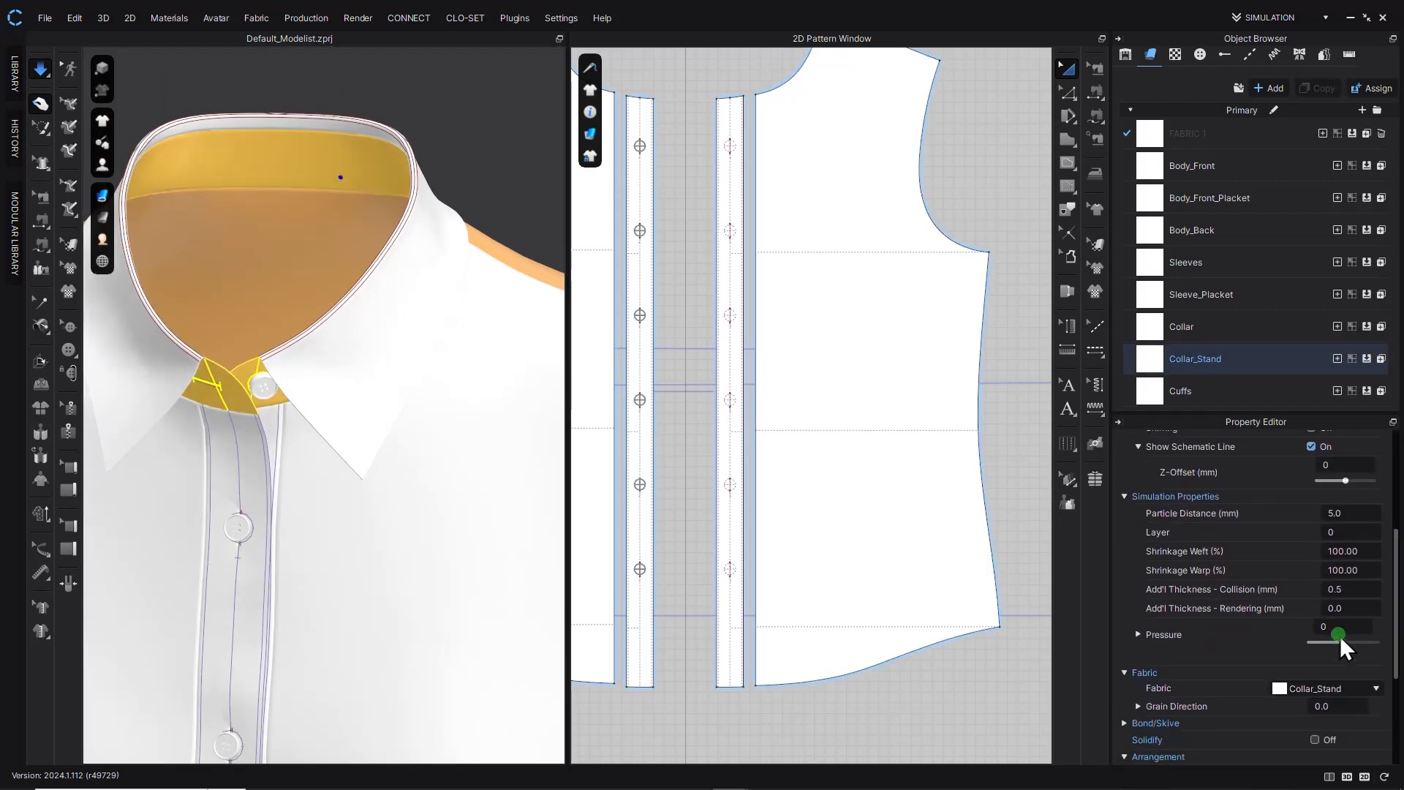
{"action": "scroll", "coordinate": [1340, 626], "scroll_direction": "down", "scroll_amount": 1}
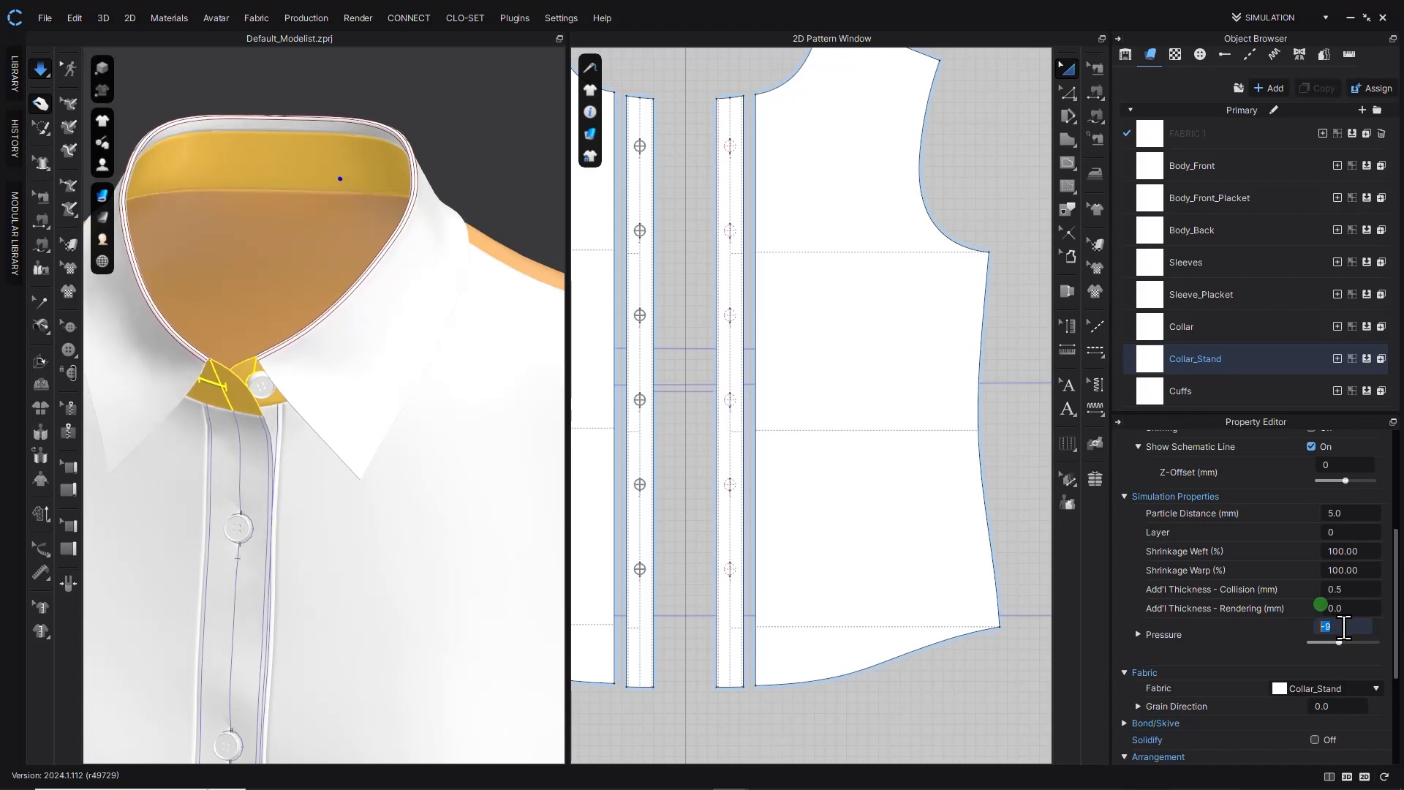
{"action": "right_click_drag", "start_coordinate": [199, 369], "coordinate": [257, 370]}
{"action": "right_click_drag", "start_coordinate": [438, 304], "coordinate": [369, 287]}
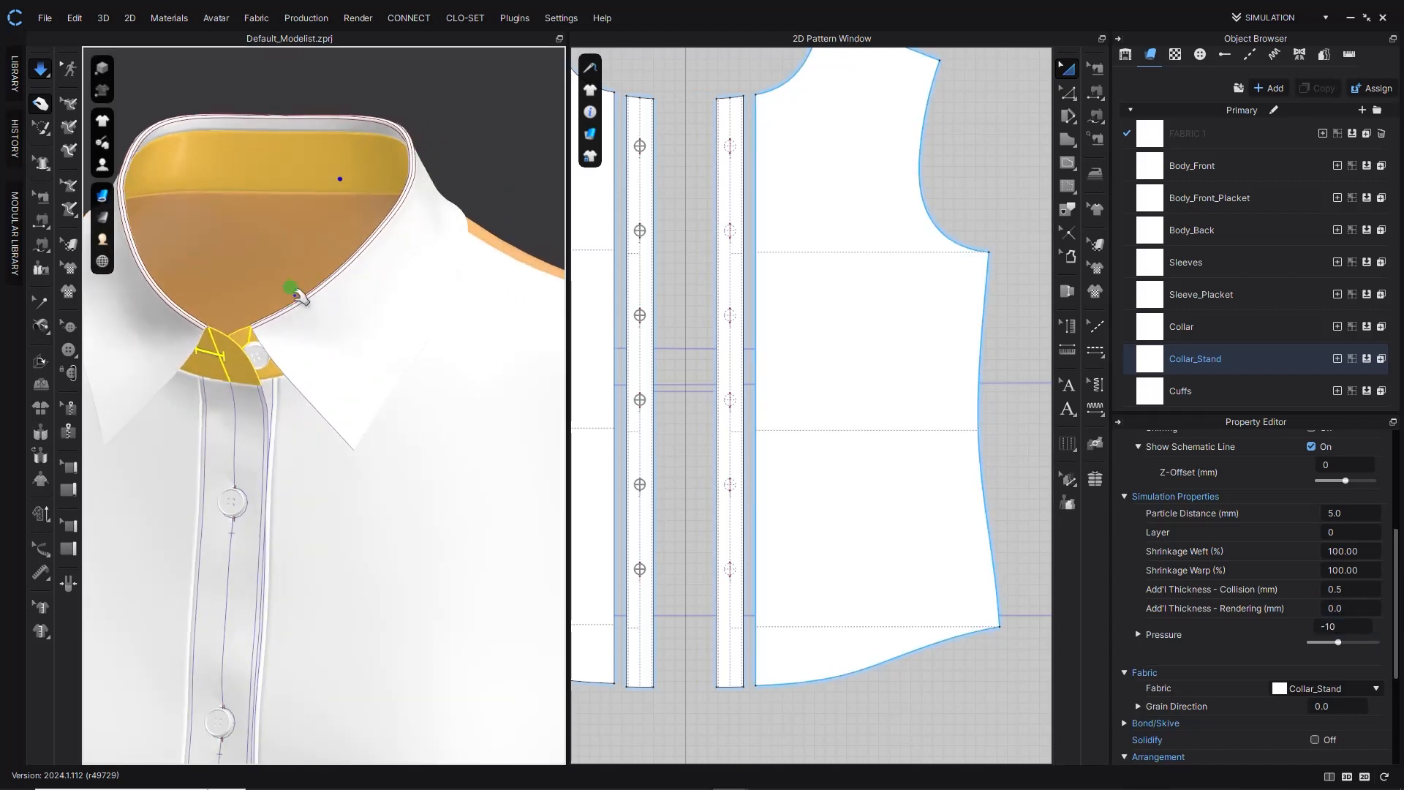
{"action": "right_click_drag", "start_coordinate": [196, 324], "coordinate": [295, 433]}
{"action": "left_click_drag", "start_coordinate": [300, 427], "coordinate": [278, 349]}
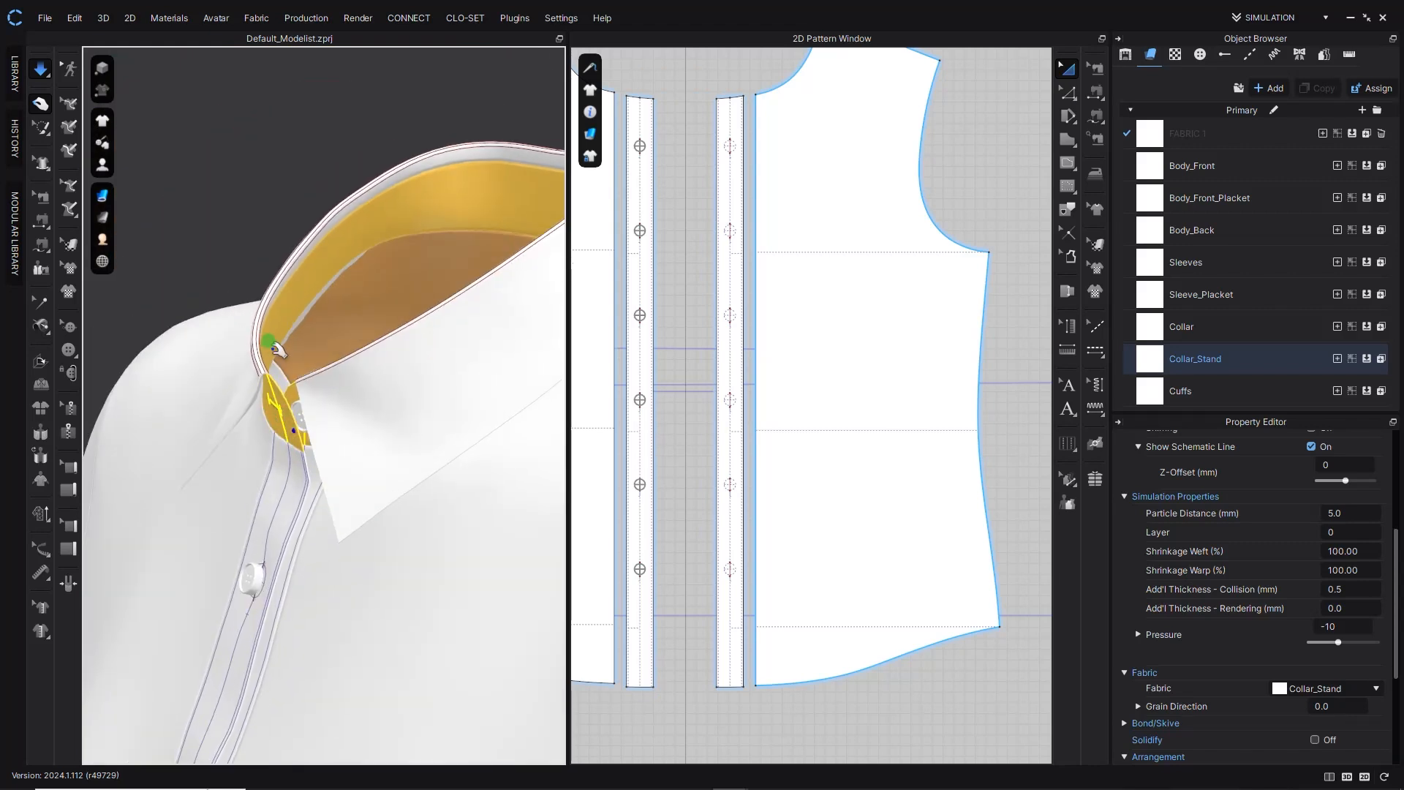
{"action": "right_click_drag", "start_coordinate": [263, 360], "coordinate": [345, 351]}
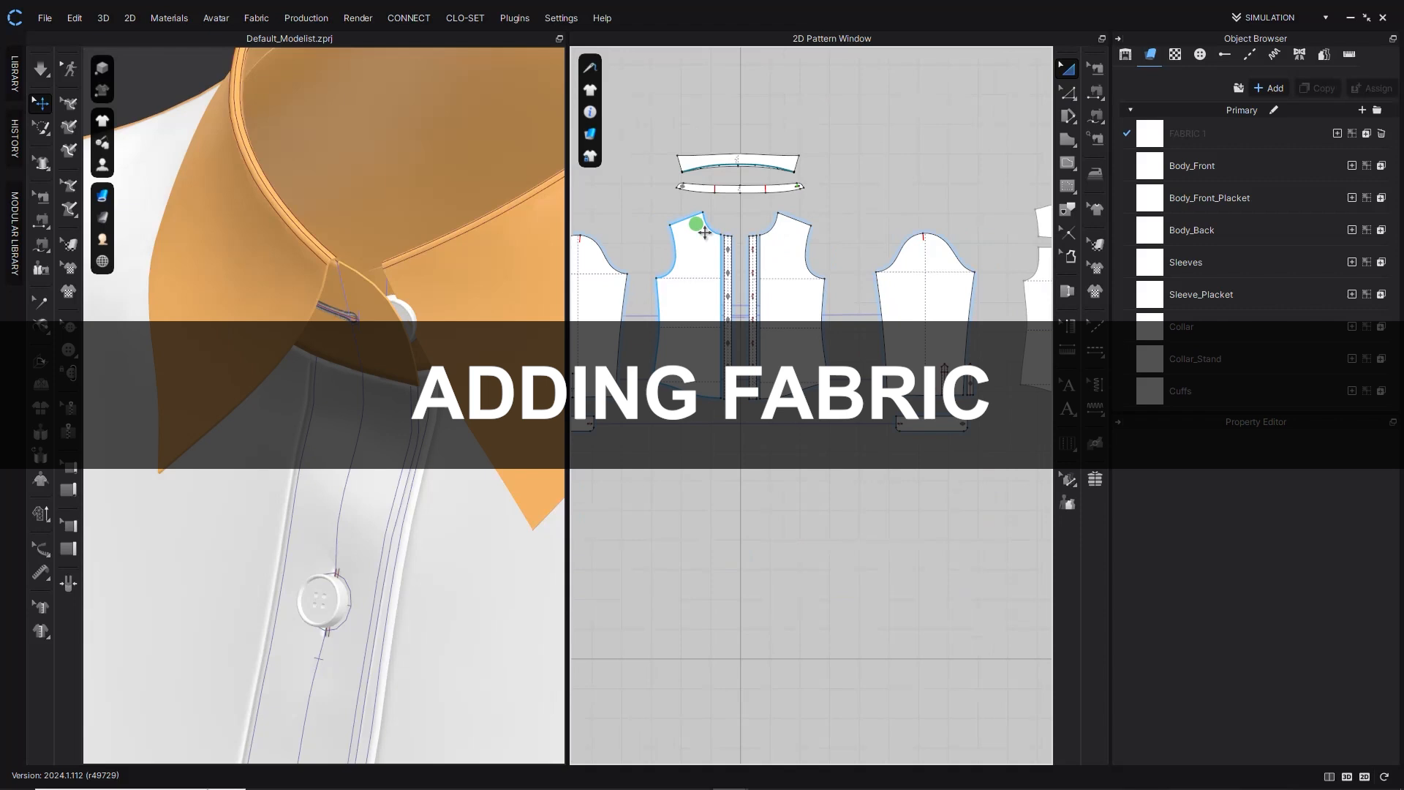
Search the fabric library for "oxford" and replace all the shirt's fabrics with the pink gingham V2_Woven_Chambray_Oxford_3.
{"action": "mouse_move", "coordinate": [399, 259]}
{"action": "right_mouse_down"}
{"action": "mouse_move", "coordinate": [408, 226]}
{"action": "mouse_move", "coordinate": [424, 251]}
{"action": "mouse_move", "coordinate": [375, 247]}
{"action": "right_mouse_up"}
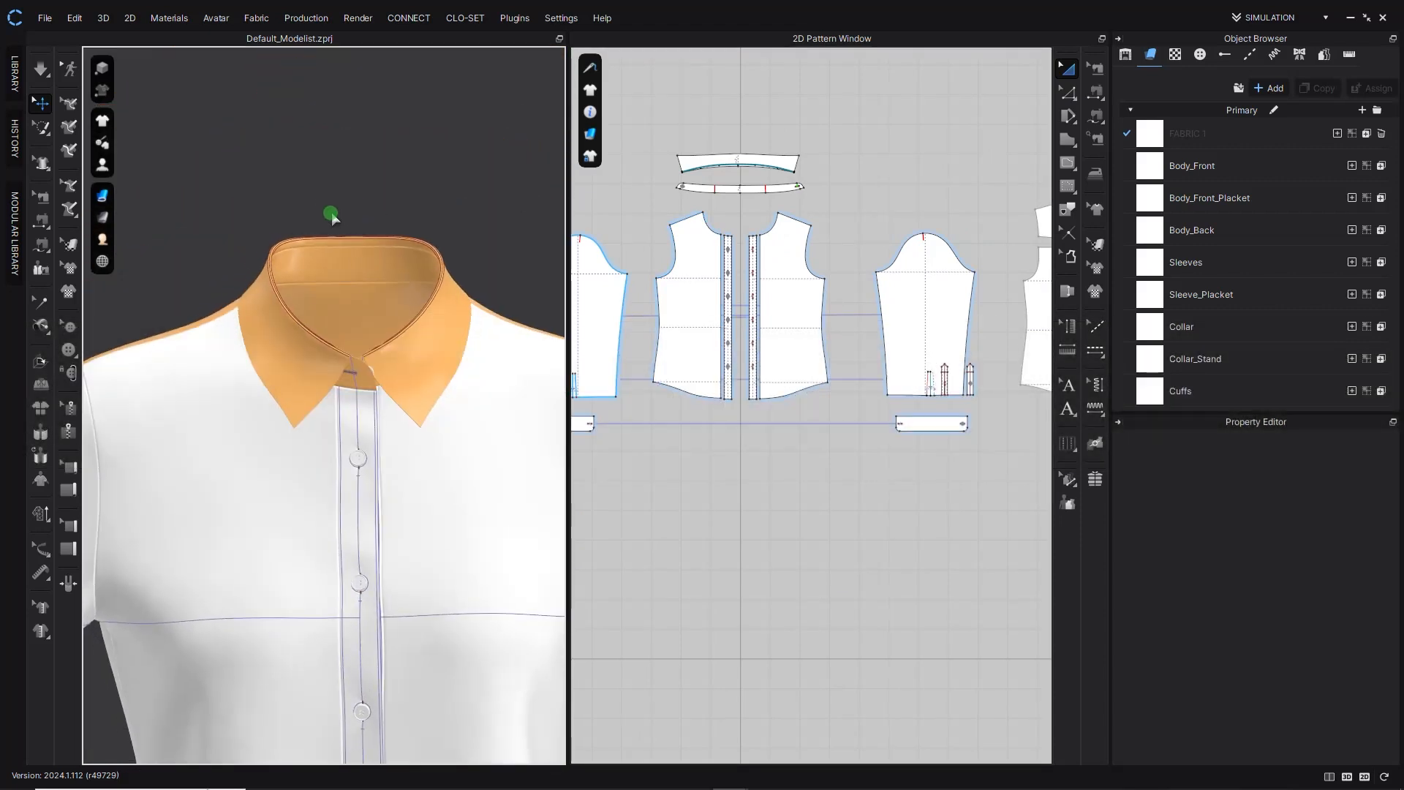
{"action": "left_click", "coordinate": [16, 83]}
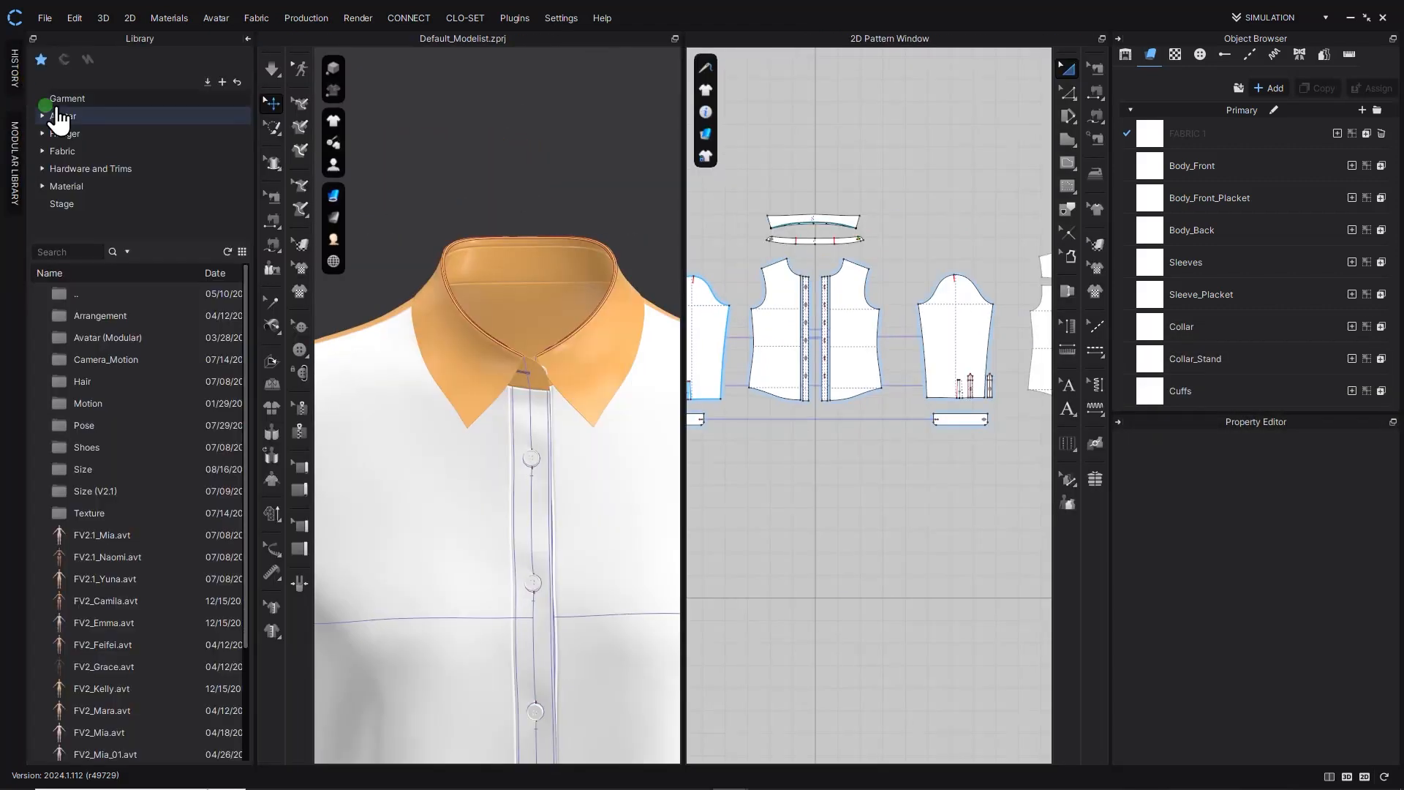
{"action": "left_click", "coordinate": [16, 70]}
{"action": "left_click", "coordinate": [64, 152]}
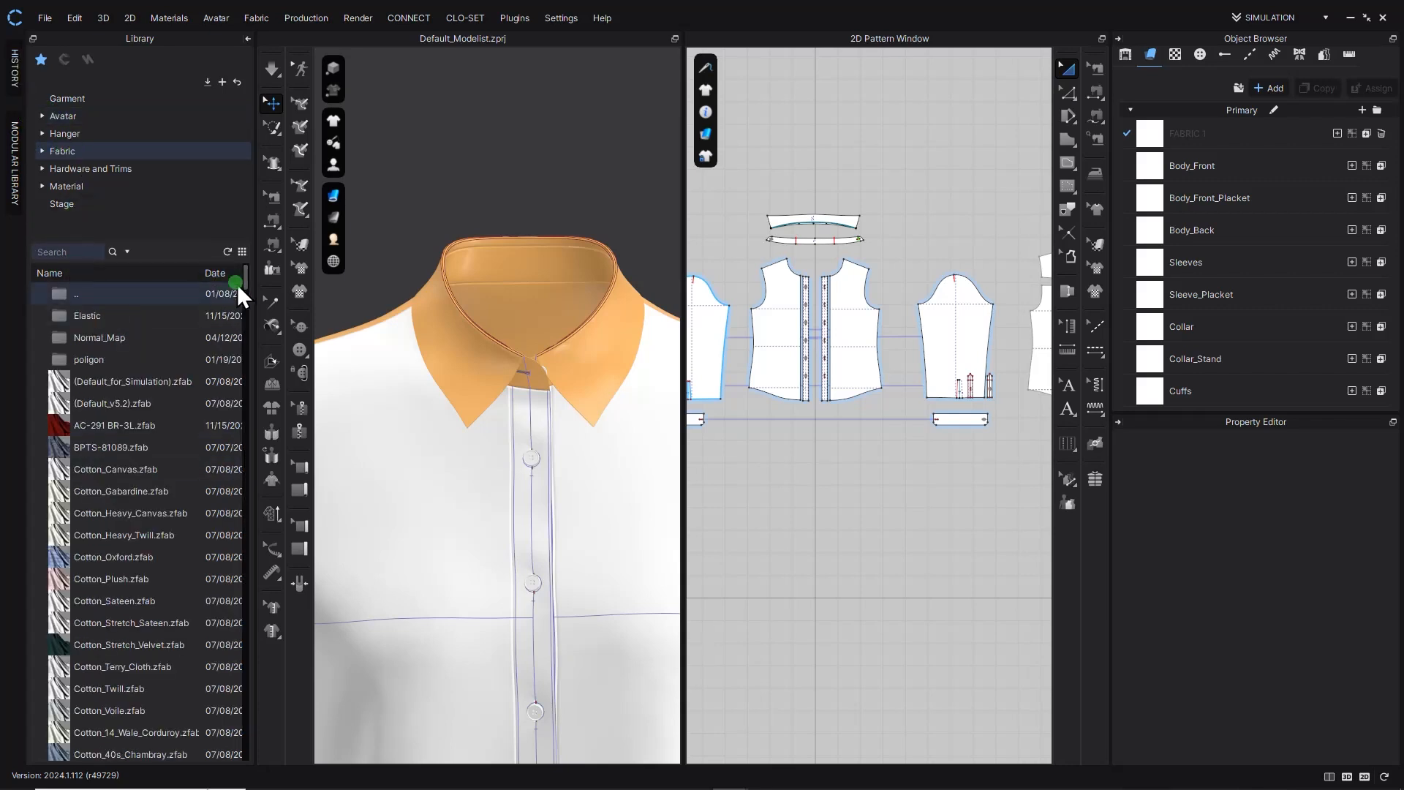
{"action": "type", "text": "oxfor"}
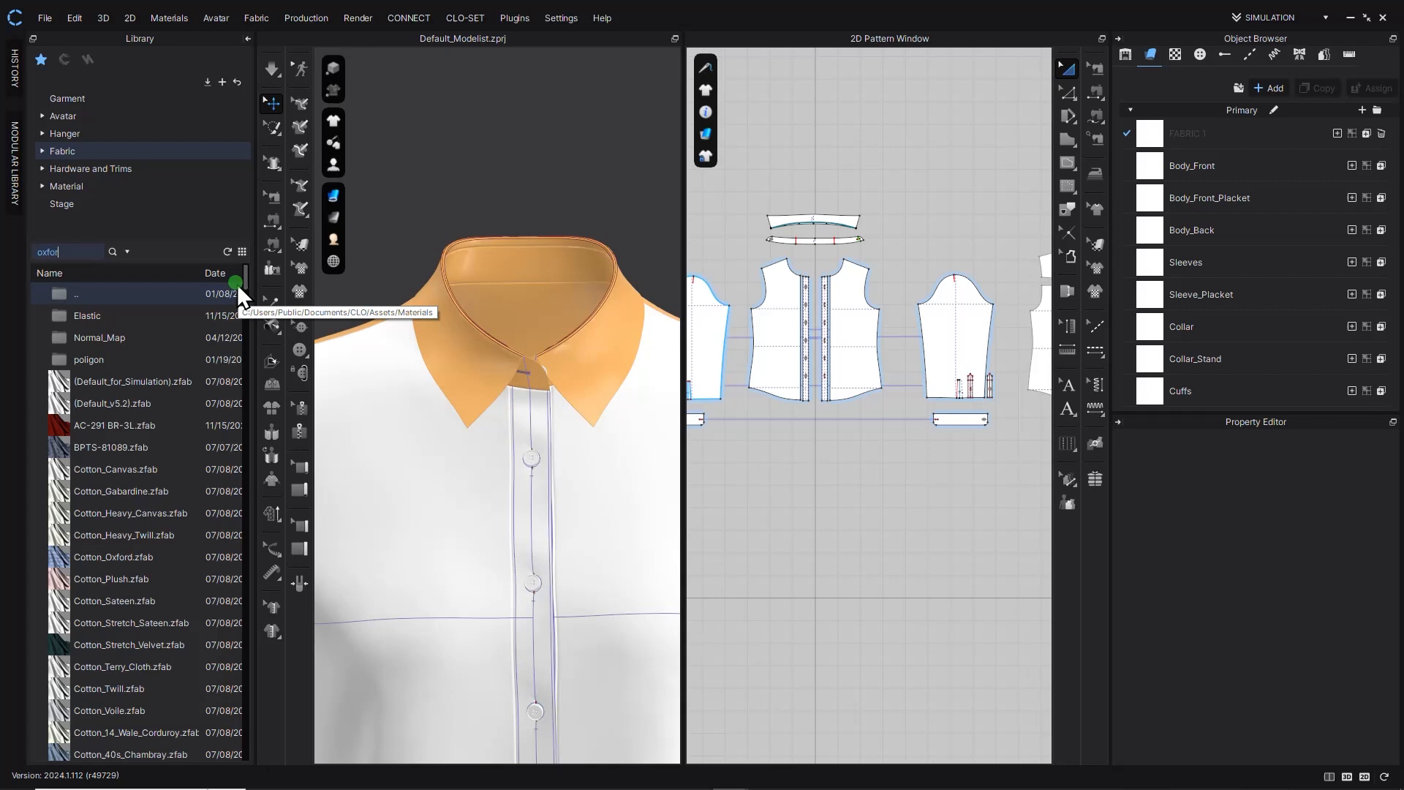
{"action": "type", "text": "f"}
{"action": "key", "text": "BackSpace"}
{"action": "type", "text": "d"}
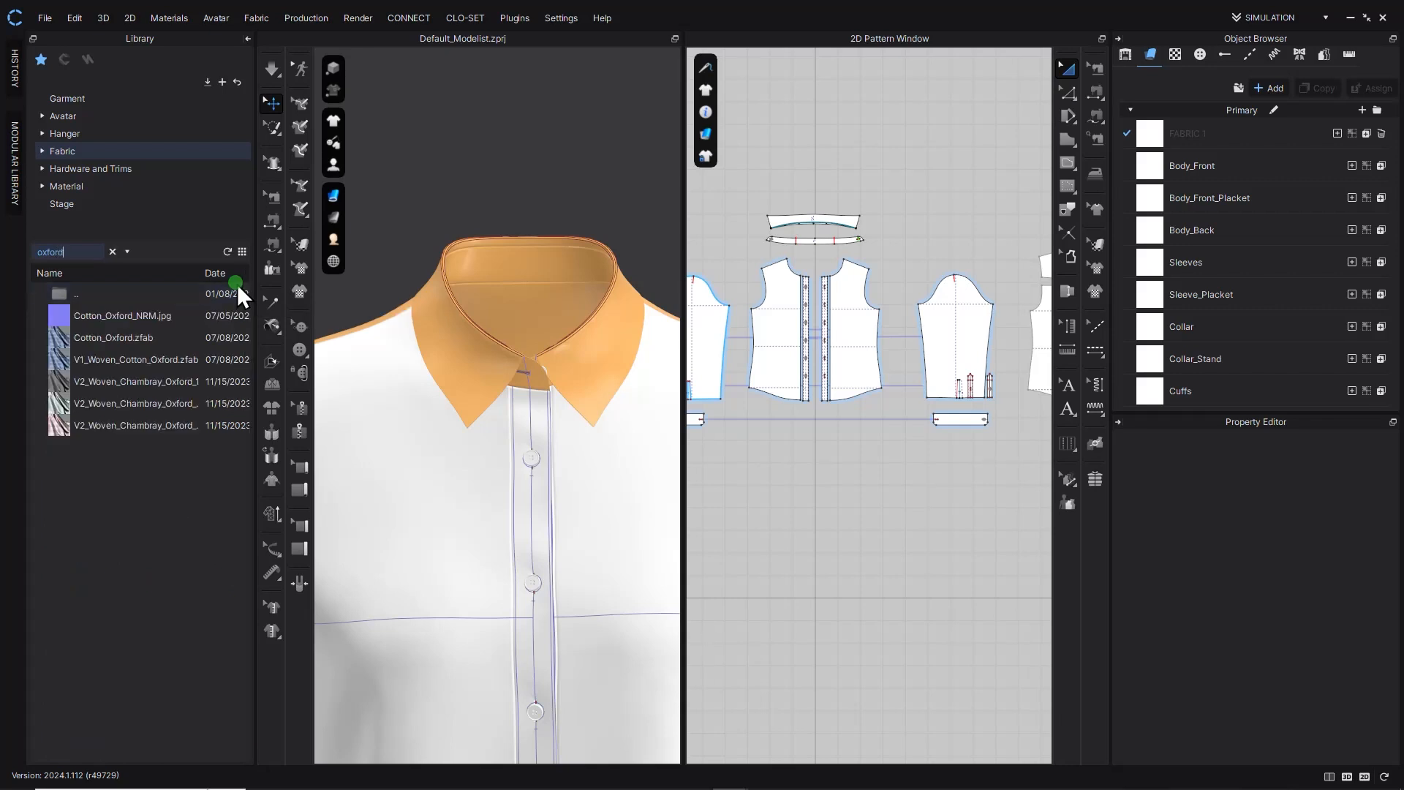
{"action": "left_click_drag", "start_coordinate": [57, 423], "coordinate": [1135, 350]}
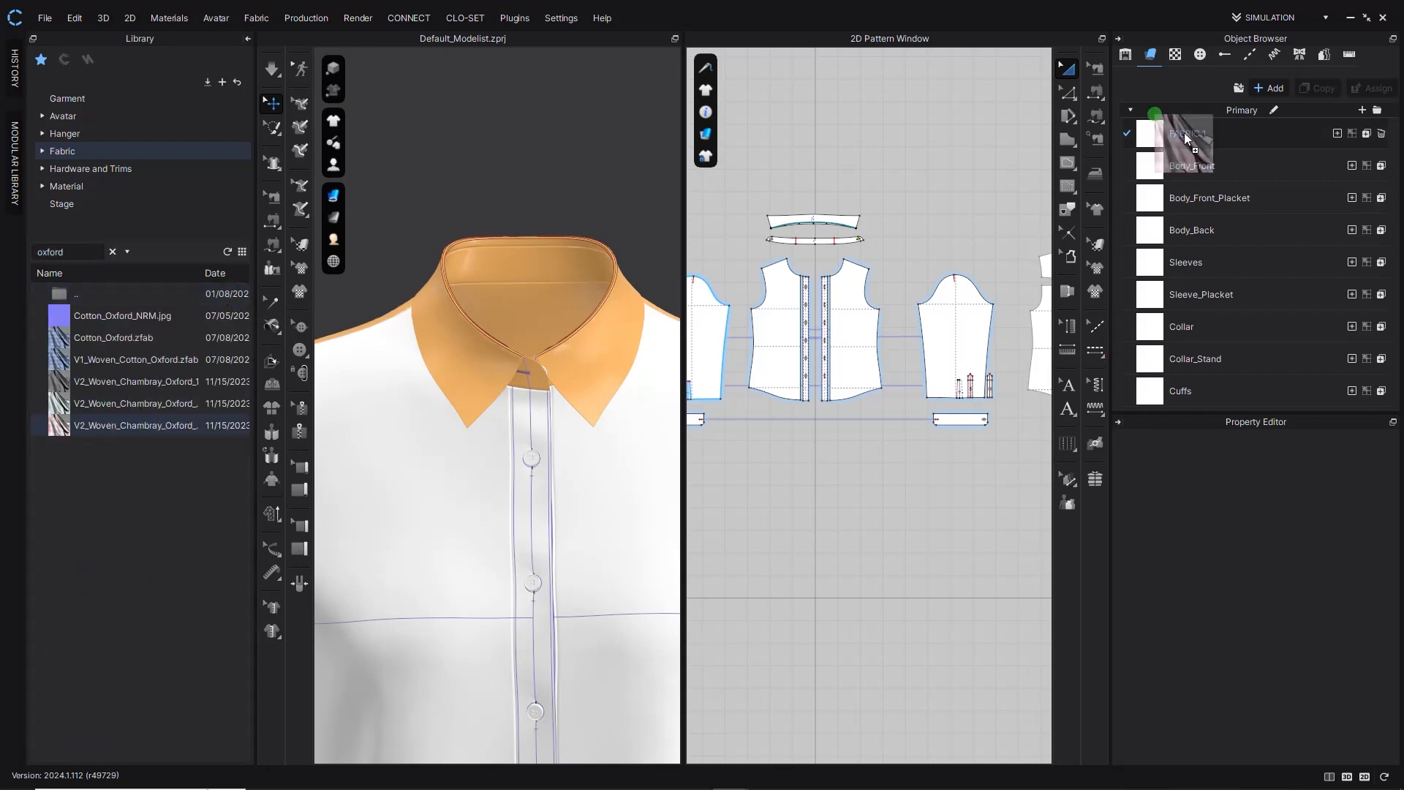
{"action": "left_click_drag", "start_coordinate": [1185, 133], "coordinate": [1185, 134]}
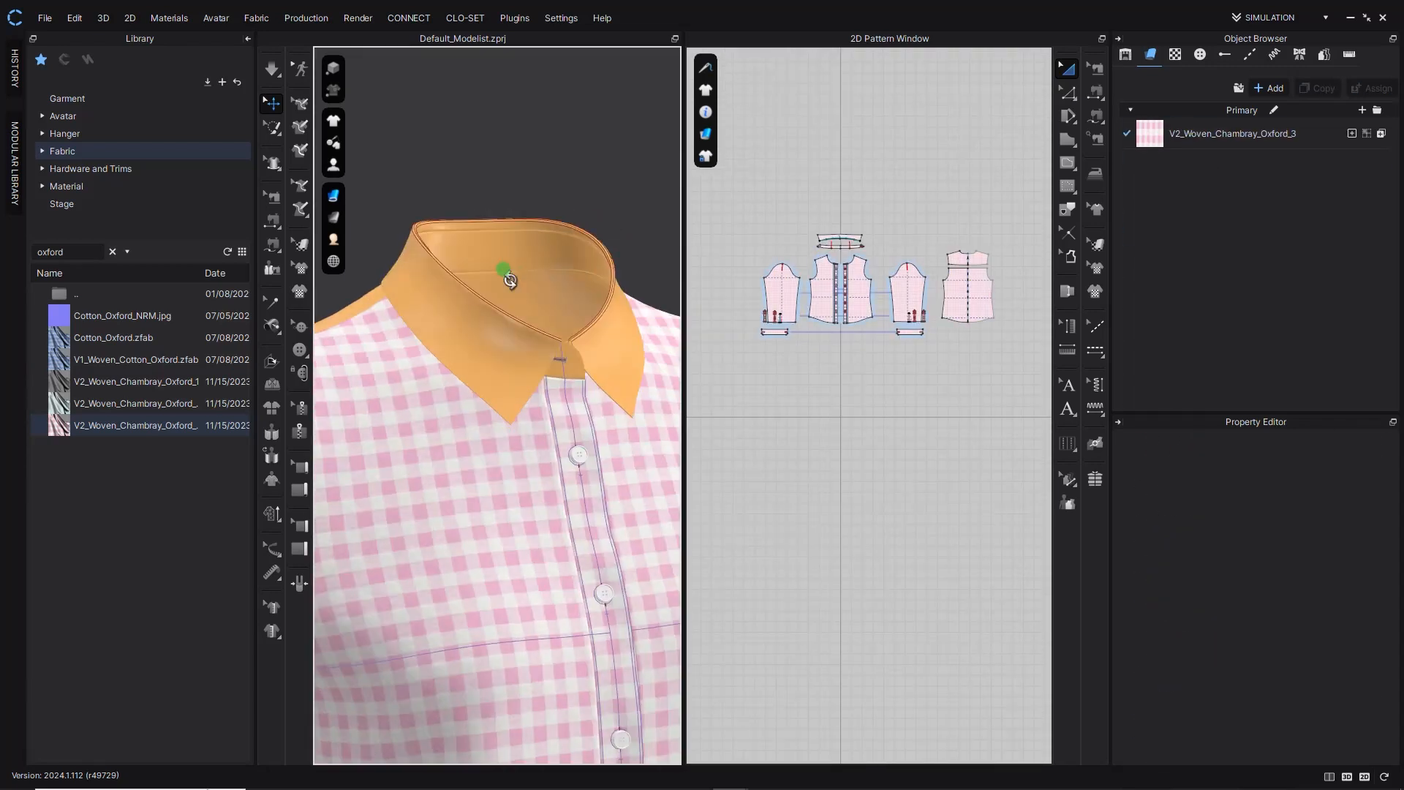
Strengthen both center-front placket patterns.
{"action": "left_click", "coordinate": [512, 339]}
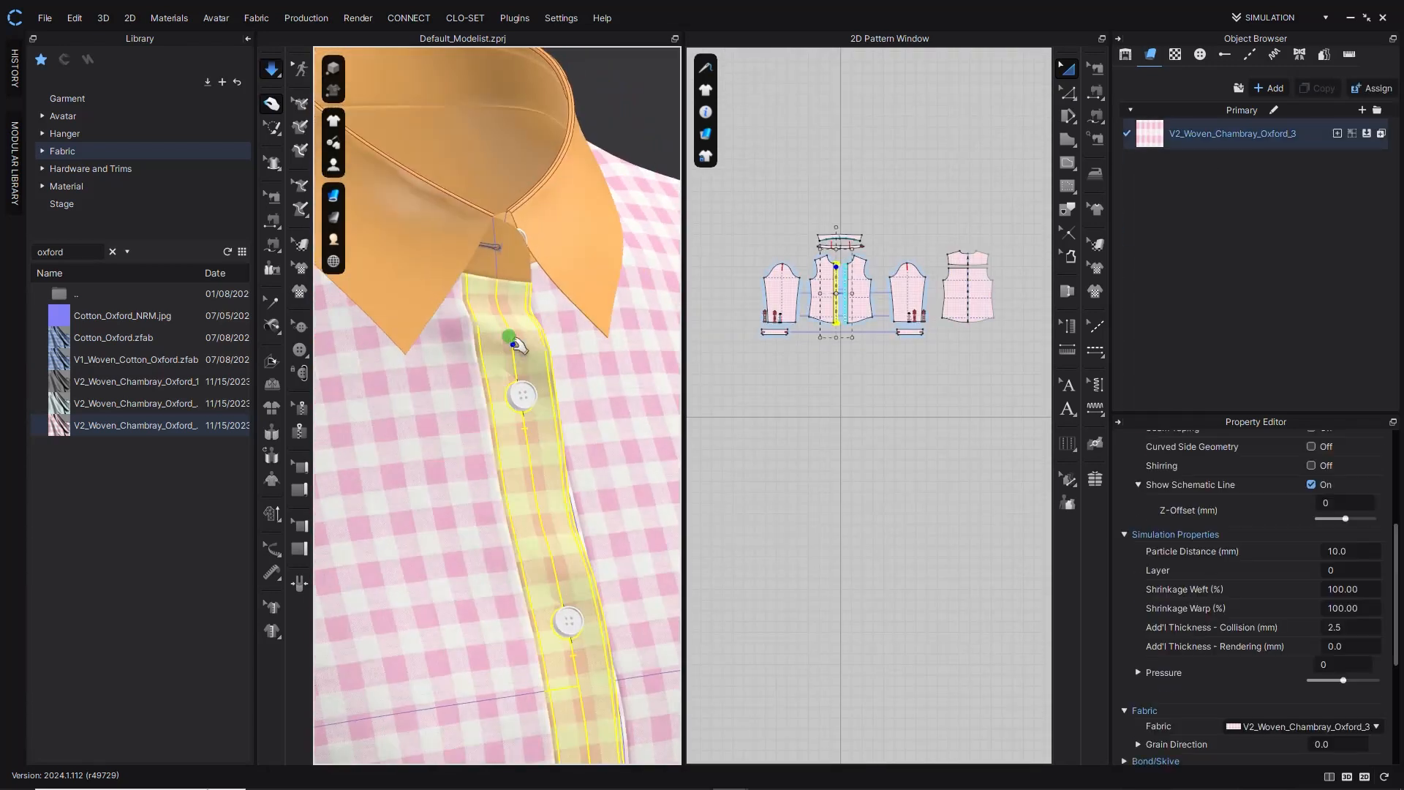
{"action": "scroll", "coordinate": [549, 241], "scroll_direction": "down", "scroll_amount": 3}
{"action": "scroll", "coordinate": [520, 328], "scroll_direction": "up", "scroll_amount": 2}
{"action": "right_click", "coordinate": [520, 327]}
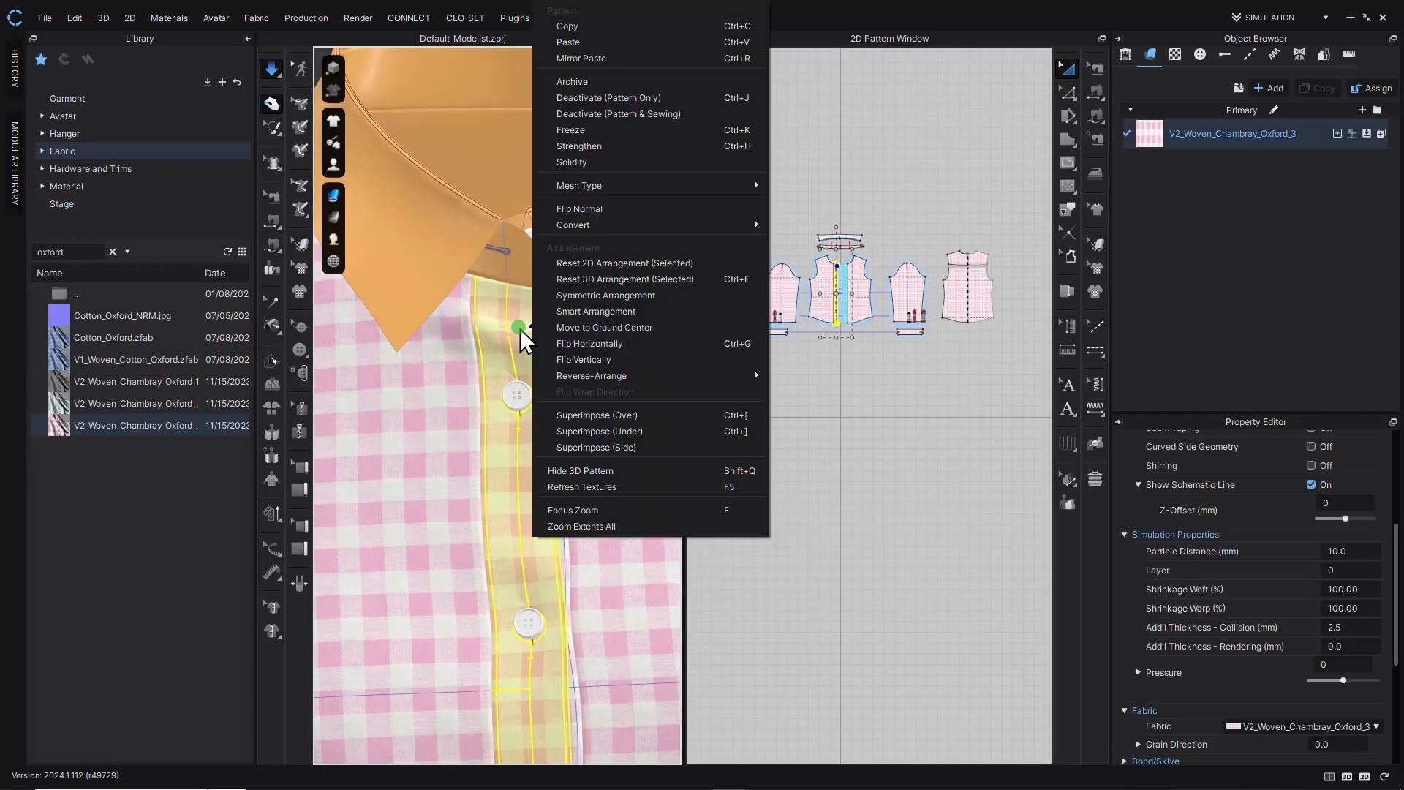
{"action": "left_click", "coordinate": [628, 144]}
{"action": "scroll", "coordinate": [563, 314], "scroll_direction": "down", "scroll_amount": 3}
{"action": "right_click", "coordinate": [558, 314]}
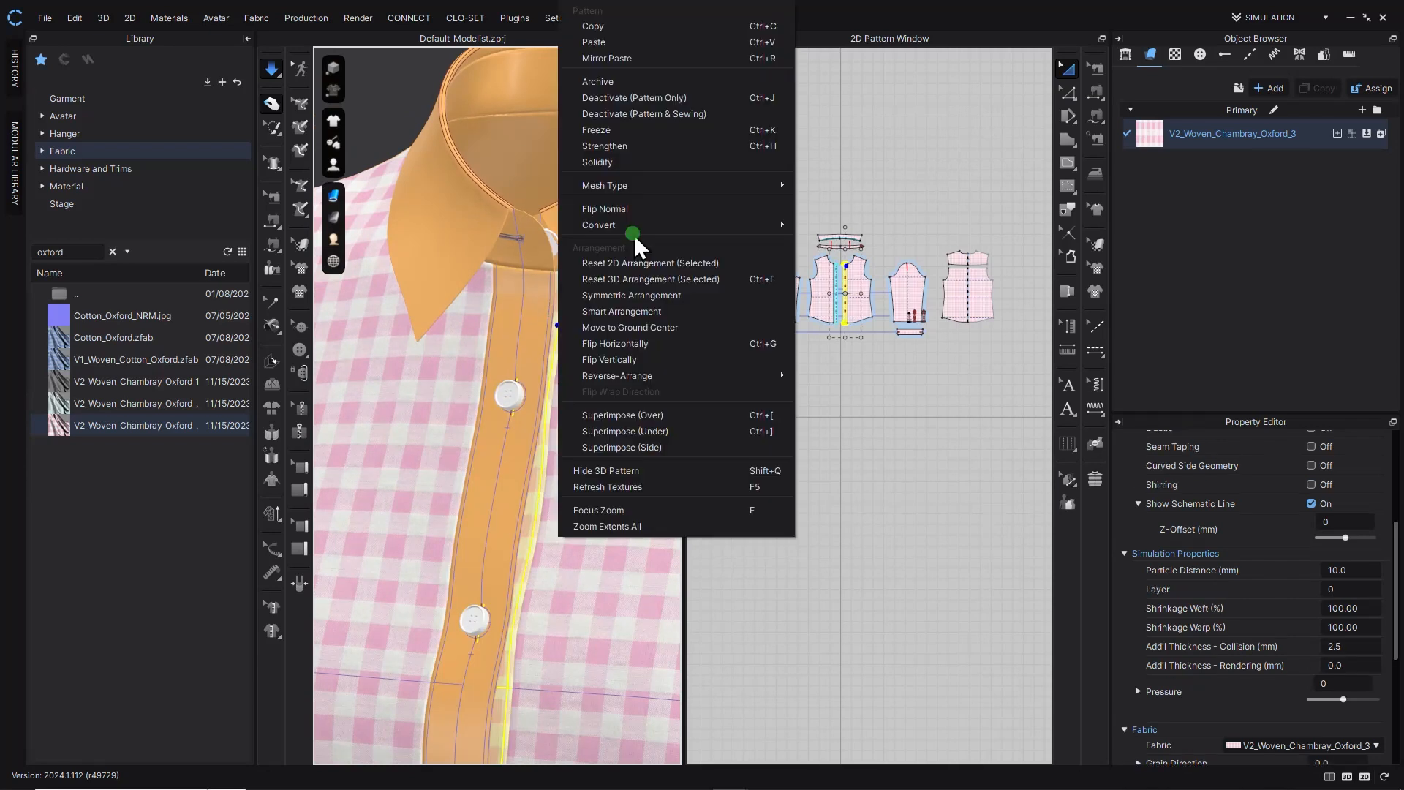
{"action": "left_click", "coordinate": [633, 143]}
{"action": "scroll", "coordinate": [570, 391], "scroll_direction": "down", "scroll_amount": 3}
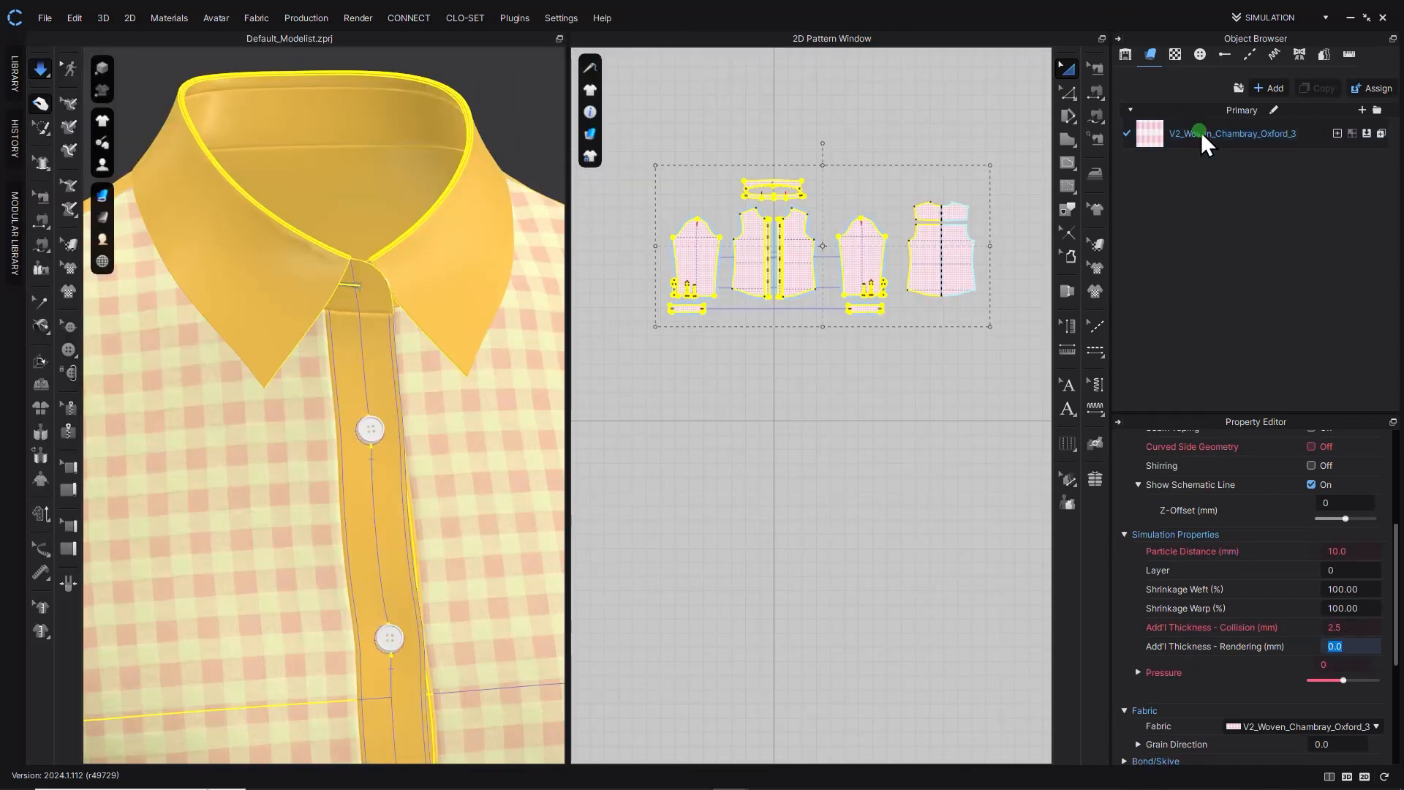
Set the physical thickness of the V2_Woven_Chambray_Oxford_3 fabric to 1 mm.
{"action": "left_click", "coordinate": [1202, 134]}
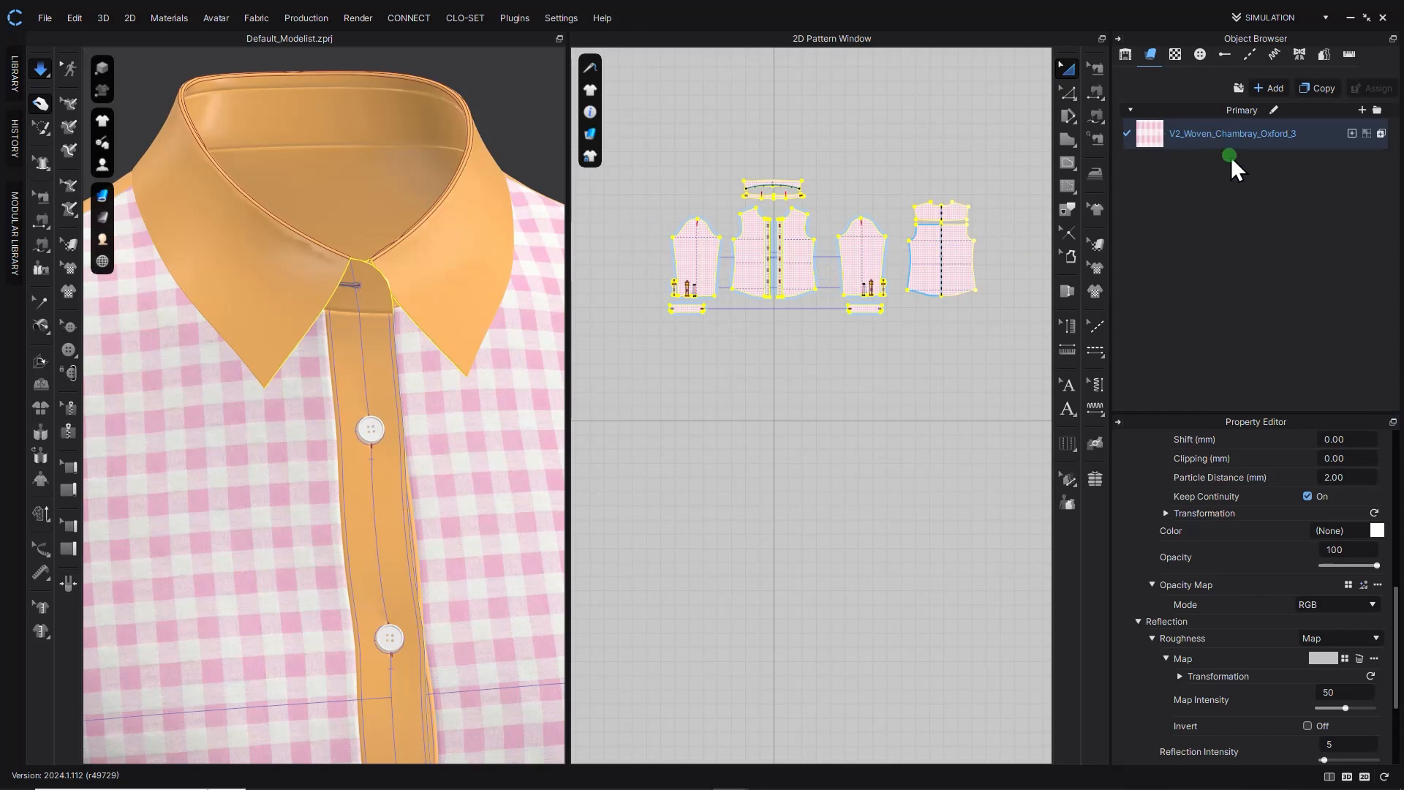
{"action": "left_click_drag", "start_coordinate": [1395, 640], "coordinate": [1398, 749]}
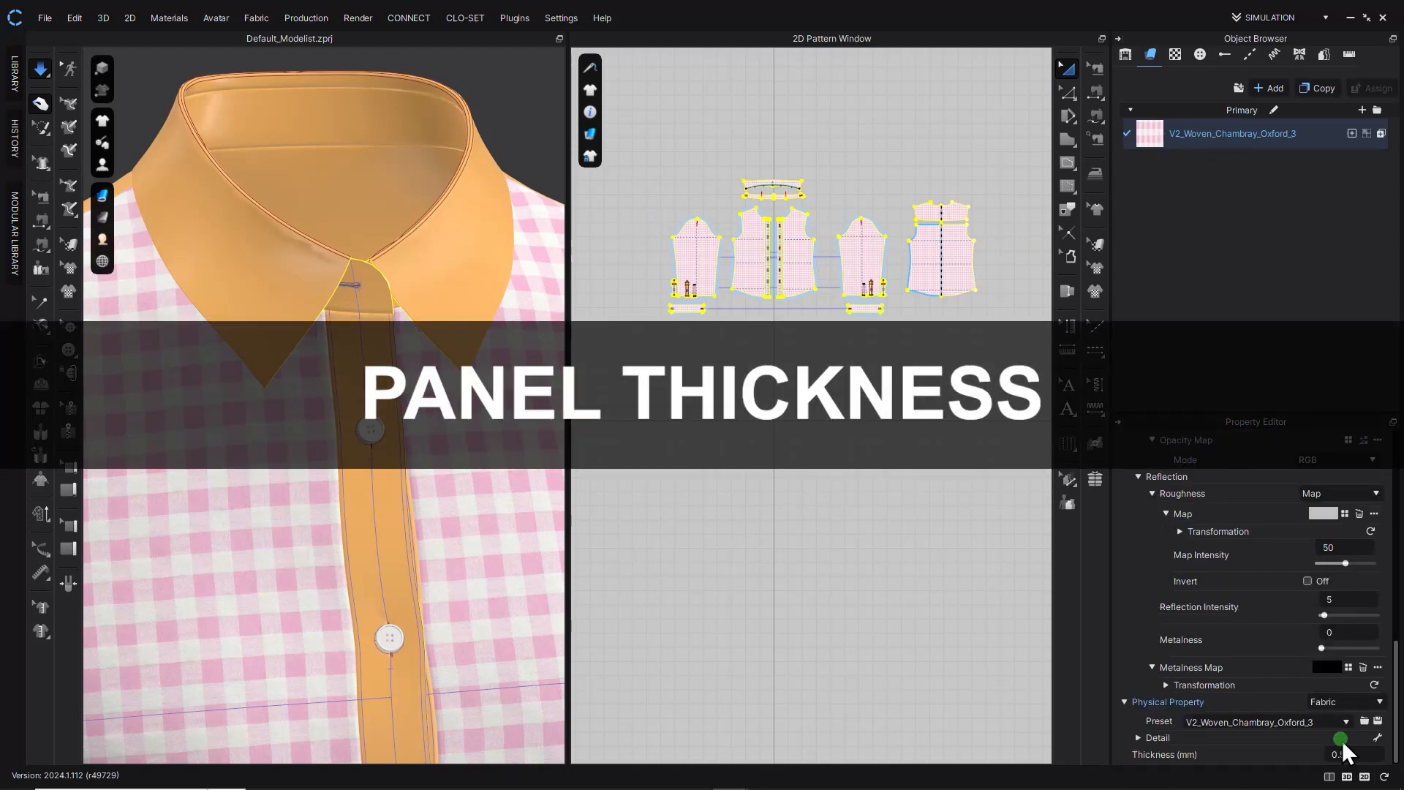
{"action": "left_click", "coordinate": [1361, 752]}
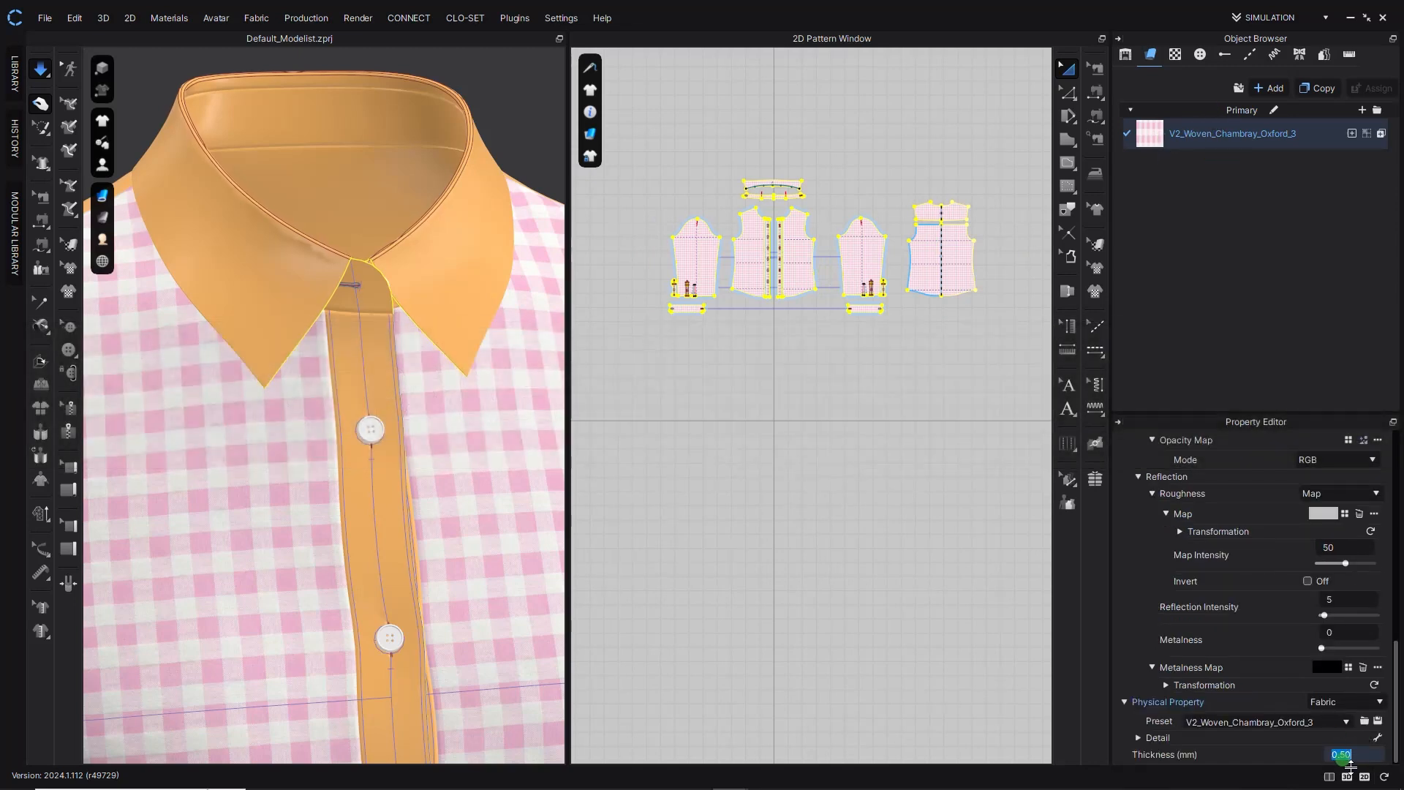
{"action": "type", "text": "1"}
{"action": "key", "text": "Return"}
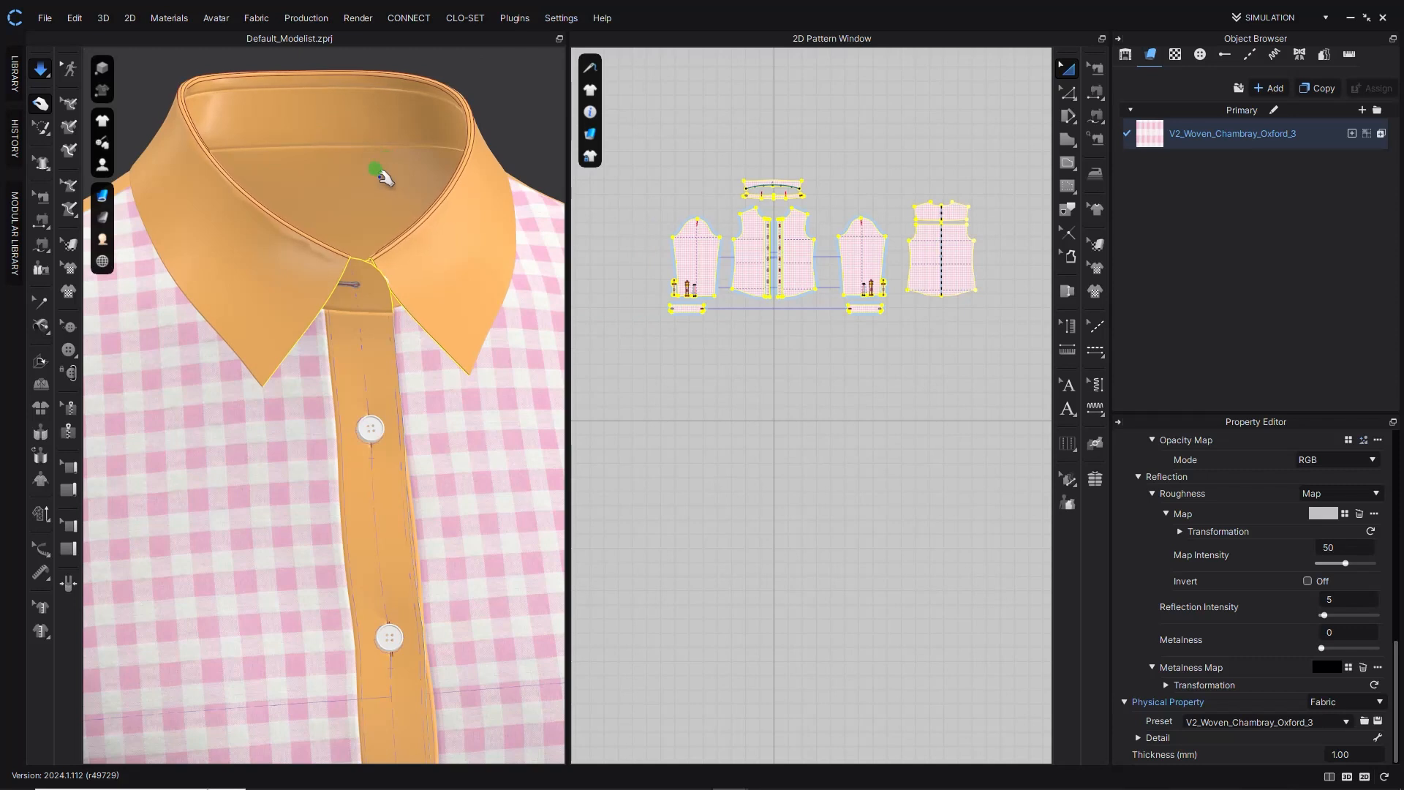
{"action": "left_click", "coordinate": [519, 130]}
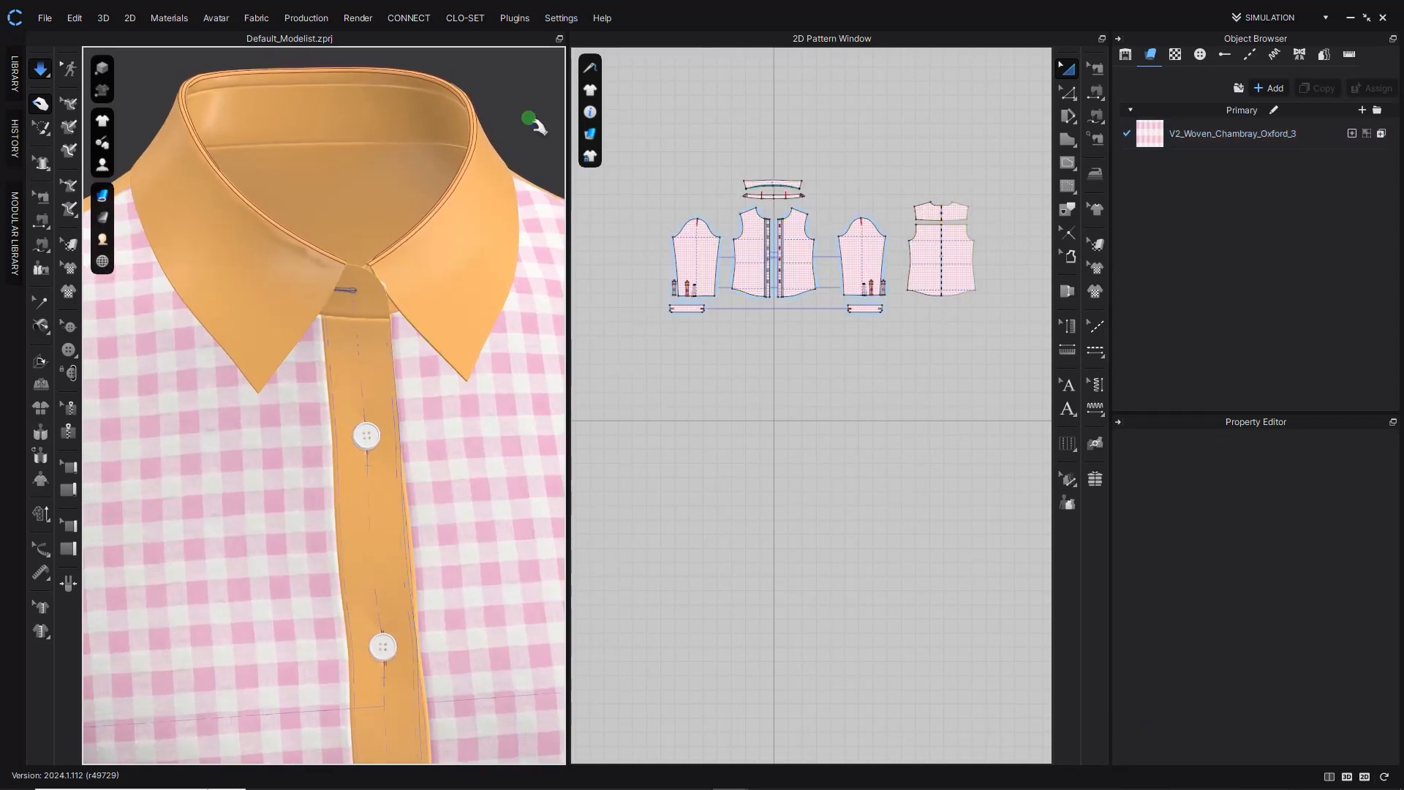
Set the additional rendering thickness of both center-front plackets to 2 mm.
{"action": "scroll", "coordinate": [774, 235], "scroll_direction": "up", "scroll_amount": 6}
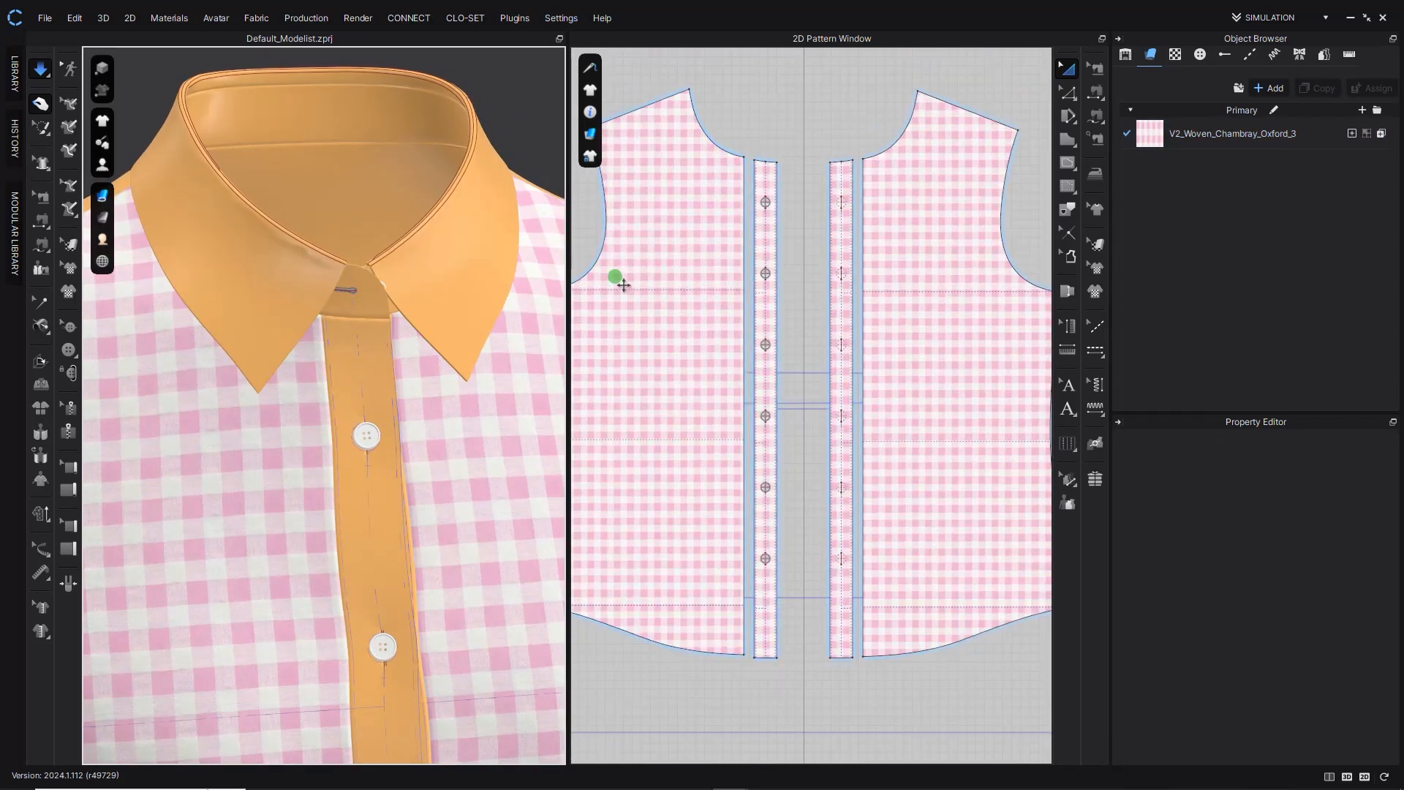
{"action": "scroll", "coordinate": [788, 188], "scroll_direction": "up", "scroll_amount": 3}
{"action": "left_click", "coordinate": [758, 320]}
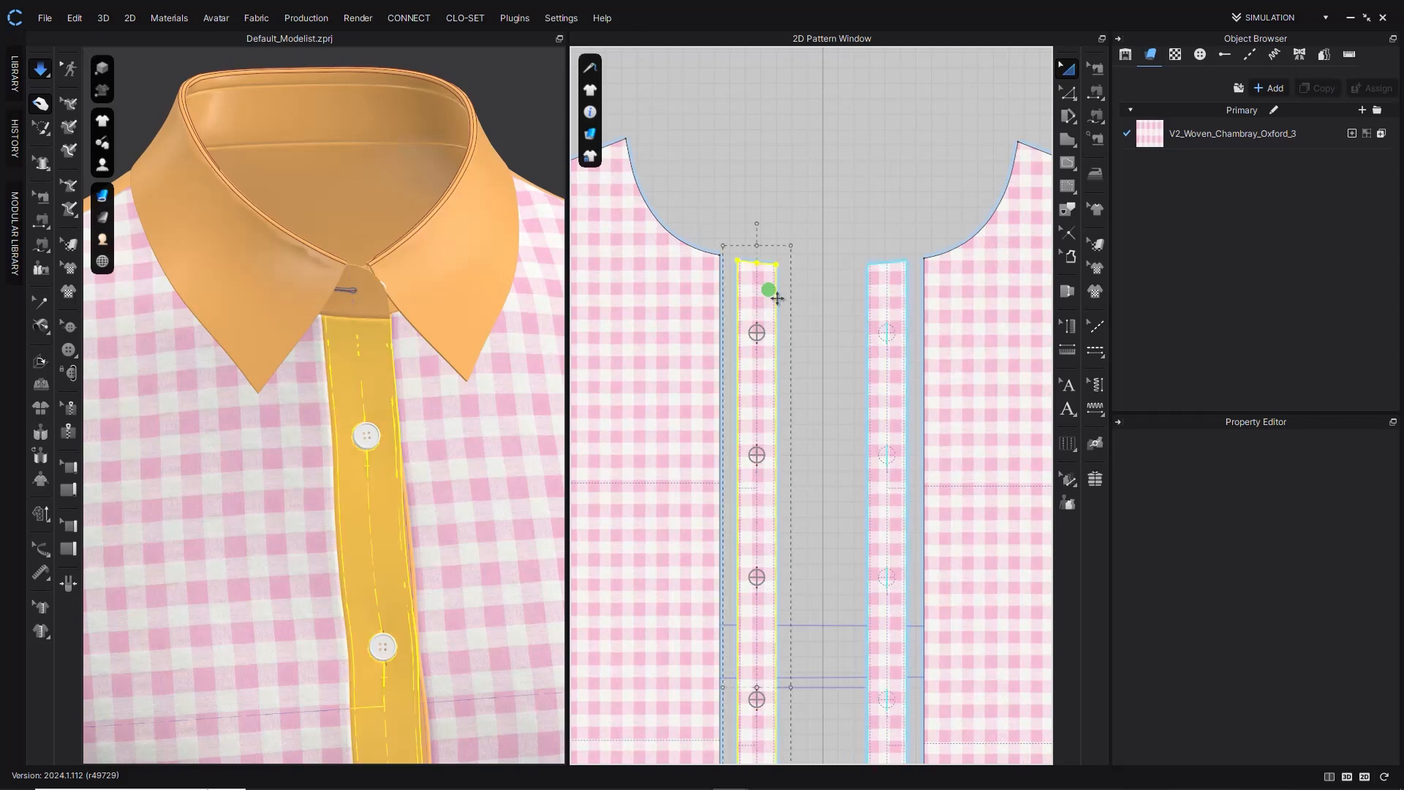
{"action": "right_click_drag", "start_coordinate": [360, 372], "coordinate": [450, 350]}
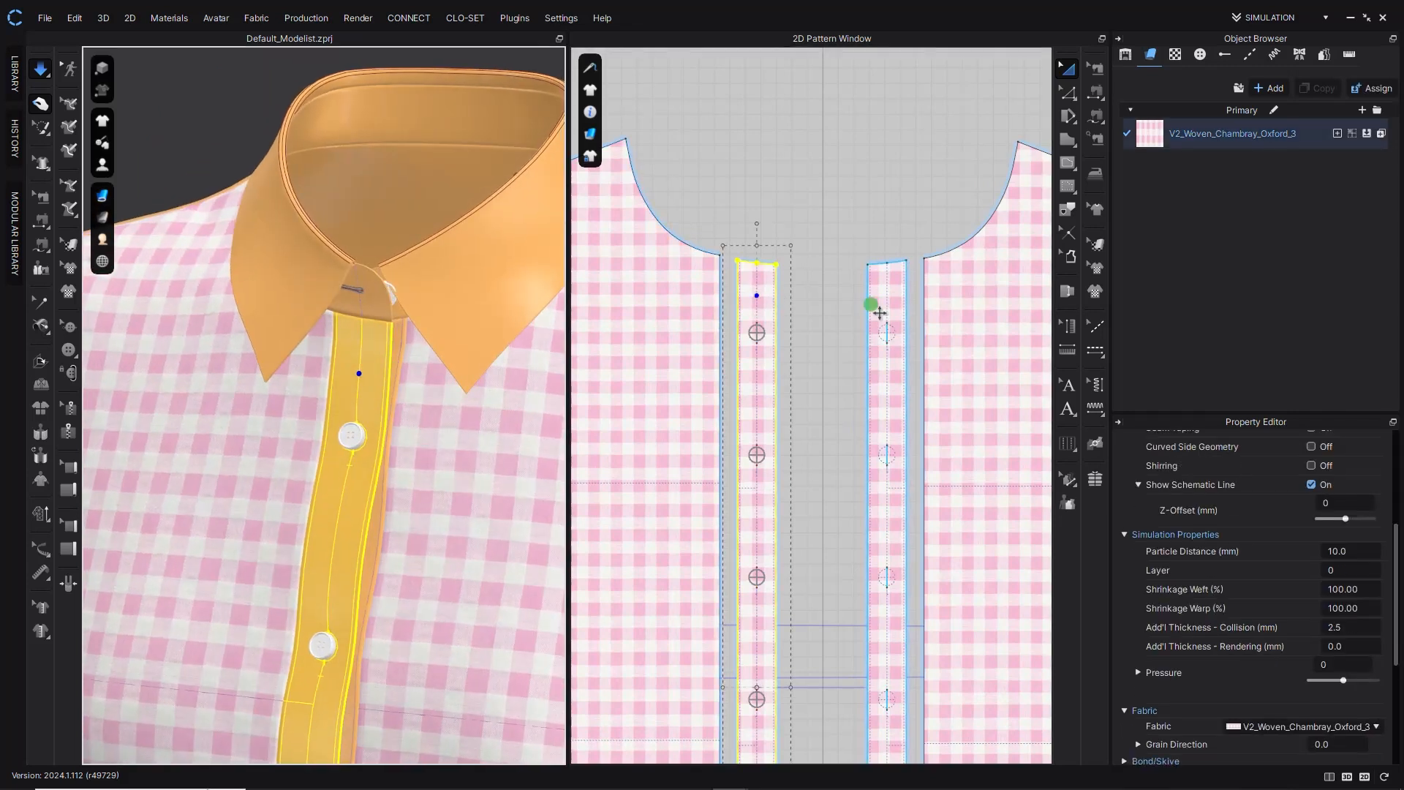
{"action": "left_click", "coordinate": [896, 306], "text": "shift"}
{"action": "double_click", "coordinate": [1344, 646]}
{"action": "type", "text": "2"}
{"action": "key", "text": "Return"}
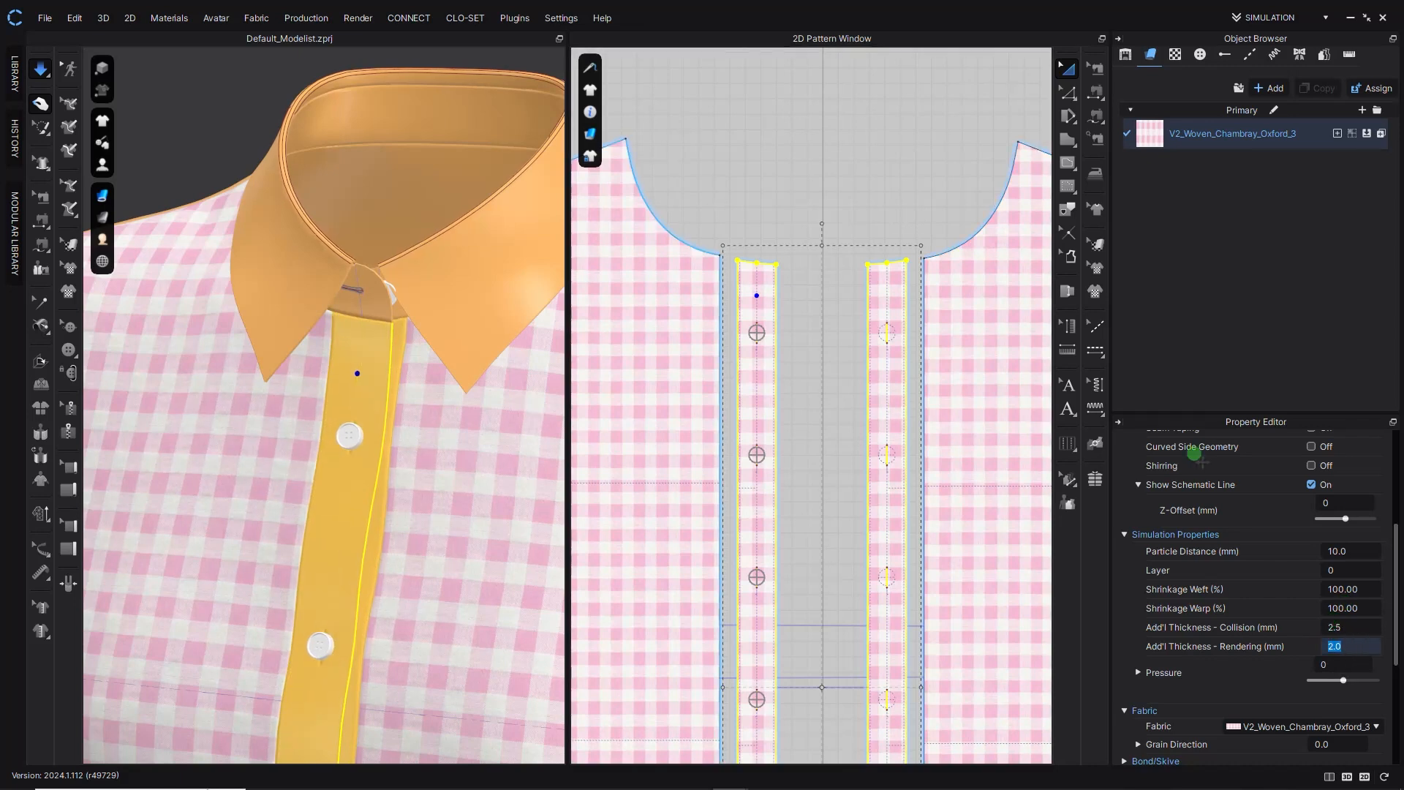
{"action": "left_click", "coordinate": [685, 214]}
Set the additional rendering thickness to 1.5 mm for the collar stand and 1 mm for the collar.
{"action": "right_click_drag", "start_coordinate": [351, 341], "coordinate": [399, 338]}
{"action": "scroll", "coordinate": [363, 348], "scroll_direction": "down", "scroll_amount": 3}
{"action": "key", "text": "space"}
{"action": "scroll", "coordinate": [740, 220], "scroll_direction": "up", "scroll_amount": 5}
{"action": "left_click", "coordinate": [407, 202]}
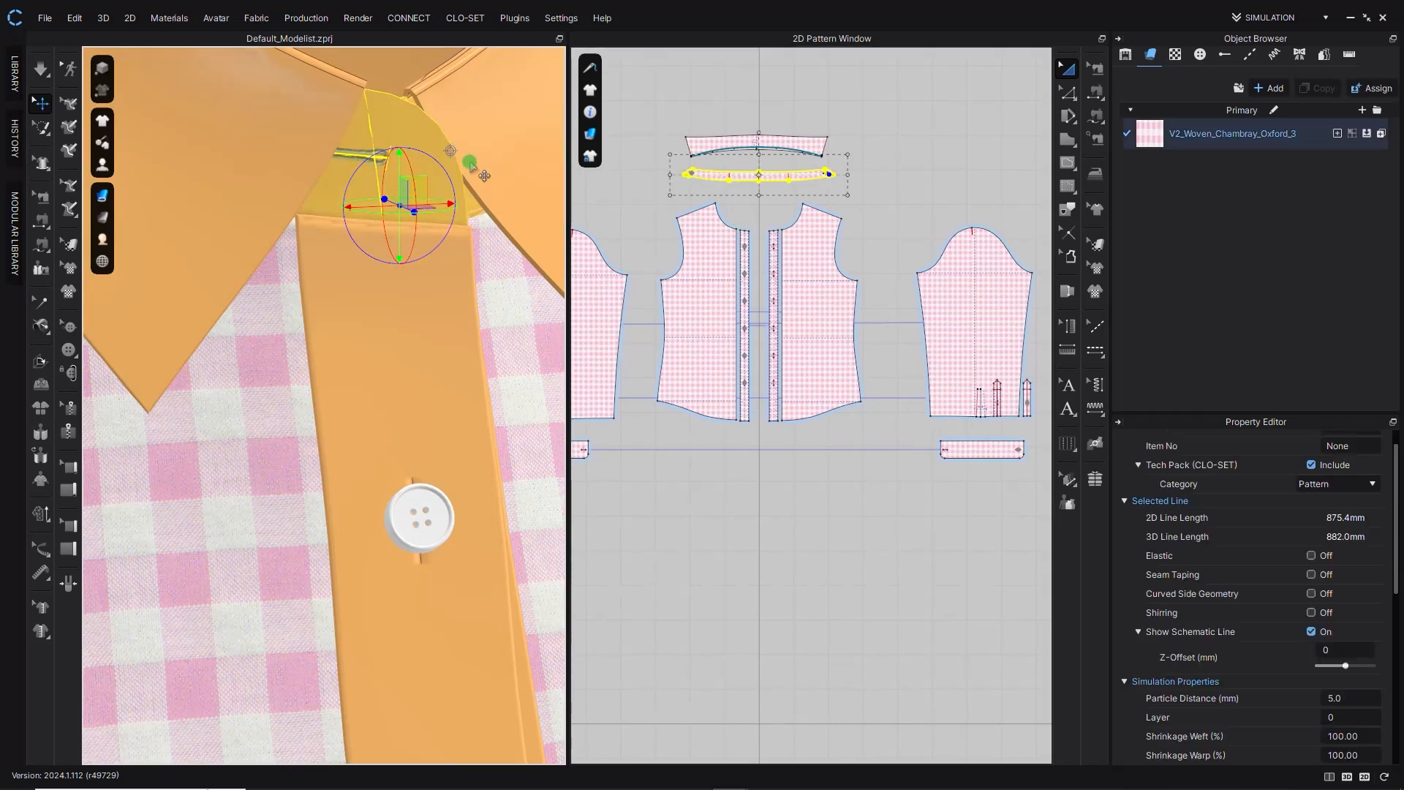
{"action": "right_click_drag", "start_coordinate": [471, 161], "coordinate": [486, 280]}
{"action": "scroll", "coordinate": [1355, 741], "scroll_direction": "down", "scroll_amount": 5}
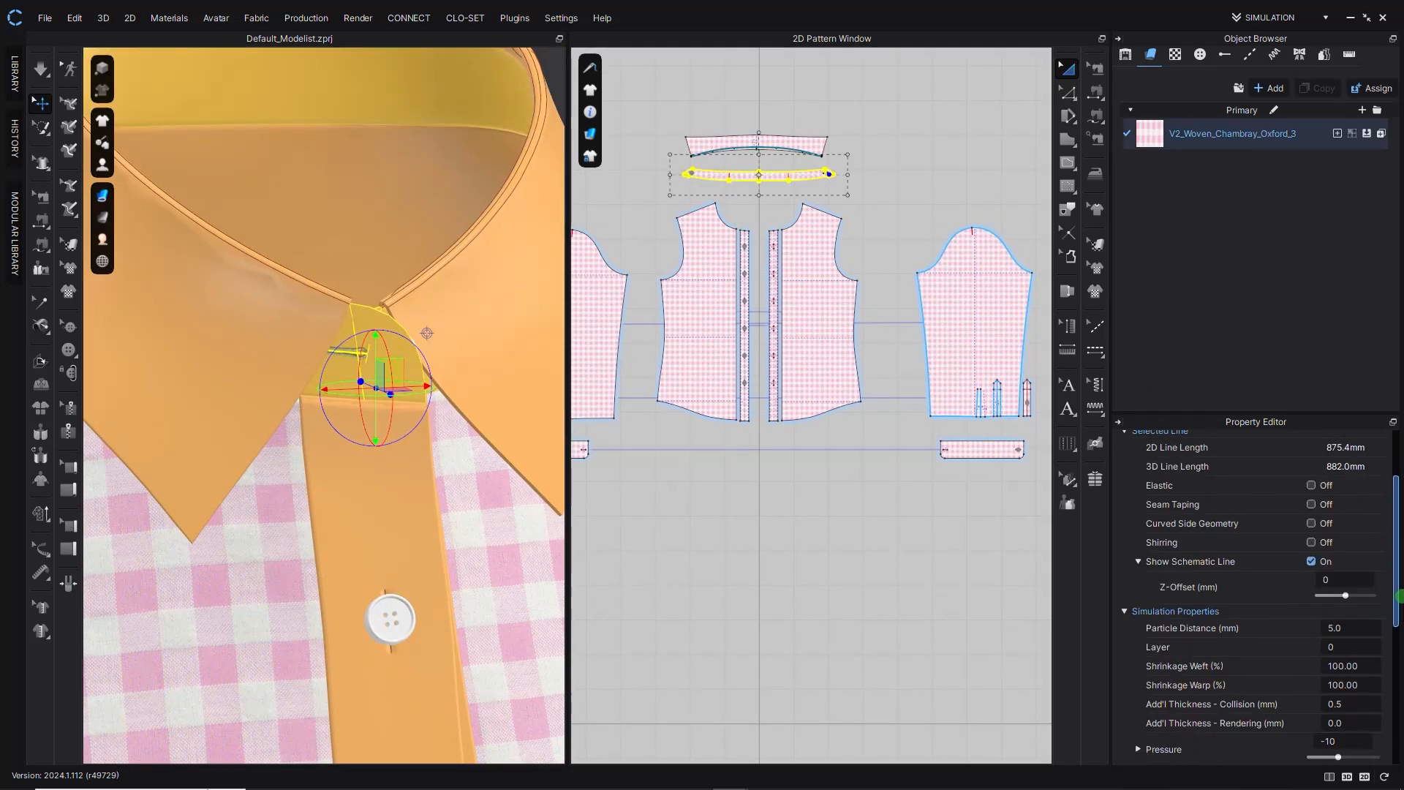
{"action": "right_click_drag", "start_coordinate": [410, 296], "coordinate": [299, 279]}
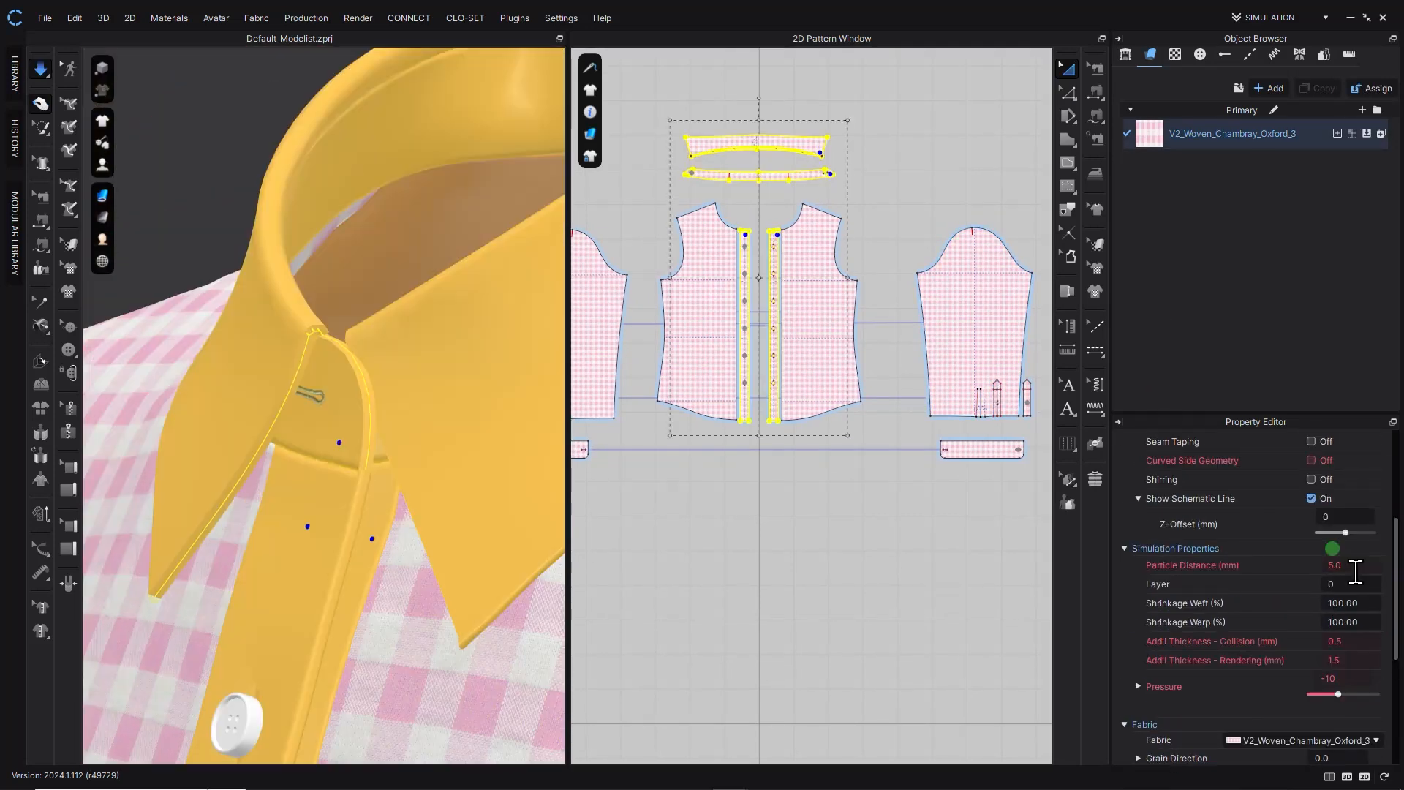
Turn on Curved Side Geometry for the collar, collar stand and both front plackets.
{"action": "left_click", "coordinate": [1328, 564]}
{"action": "scroll", "coordinate": [1353, 577], "scroll_direction": "up", "scroll_amount": 3}
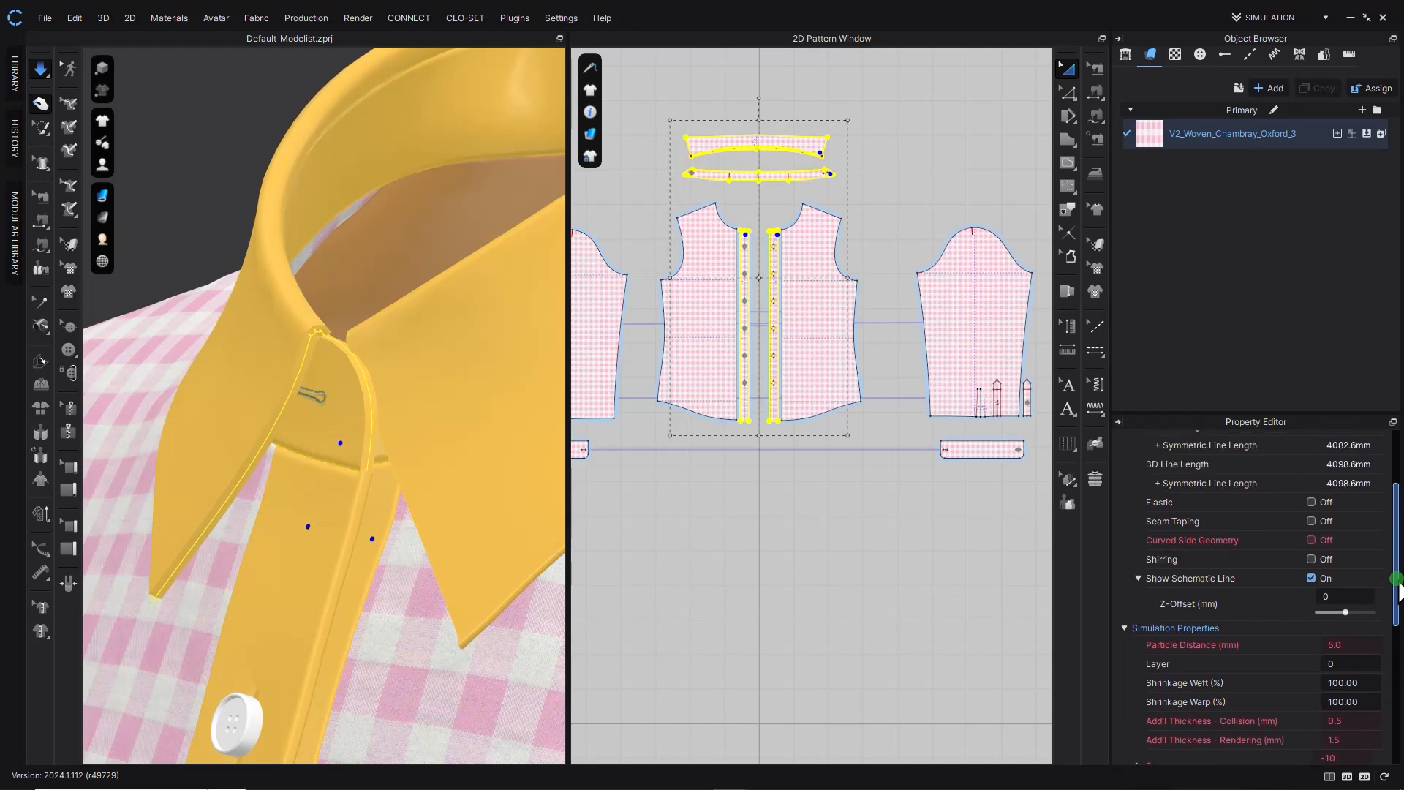
{"action": "left_click", "coordinate": [1311, 553]}
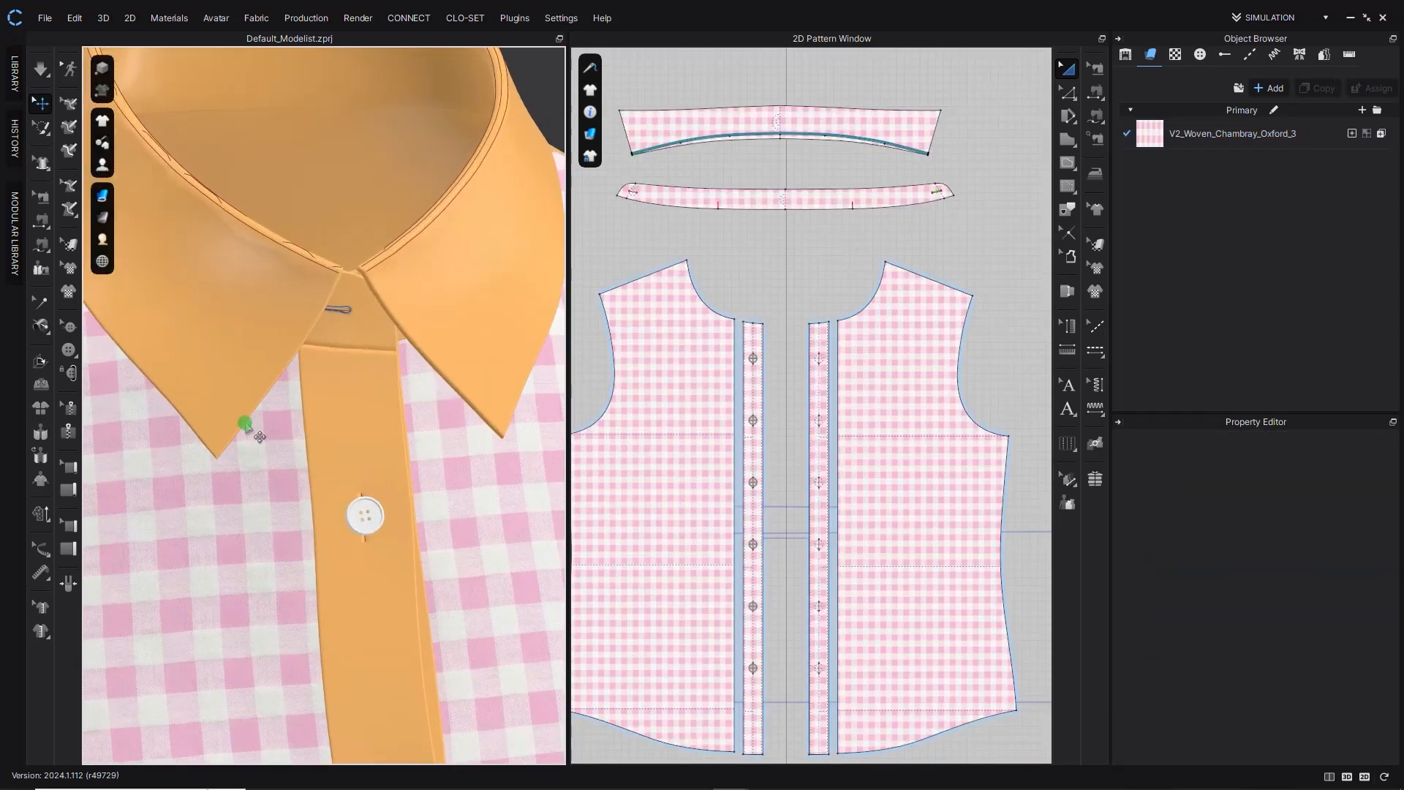
Round the front point at one end of the collar pattern with the Smooth Curve tool.
{"action": "left_click", "coordinate": [194, 460]}
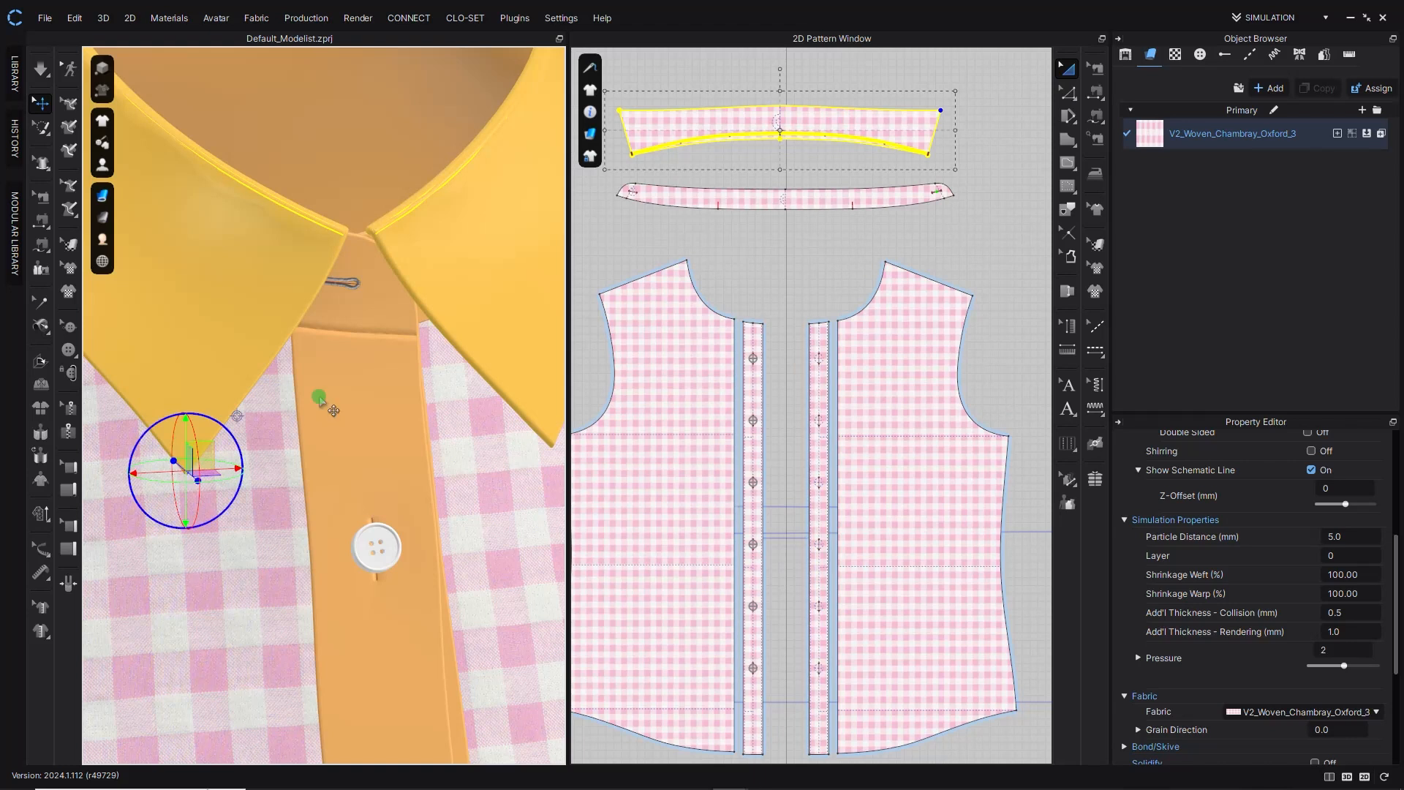
{"action": "middle_click_drag", "start_coordinate": [549, 456], "coordinate": [467, 466]}
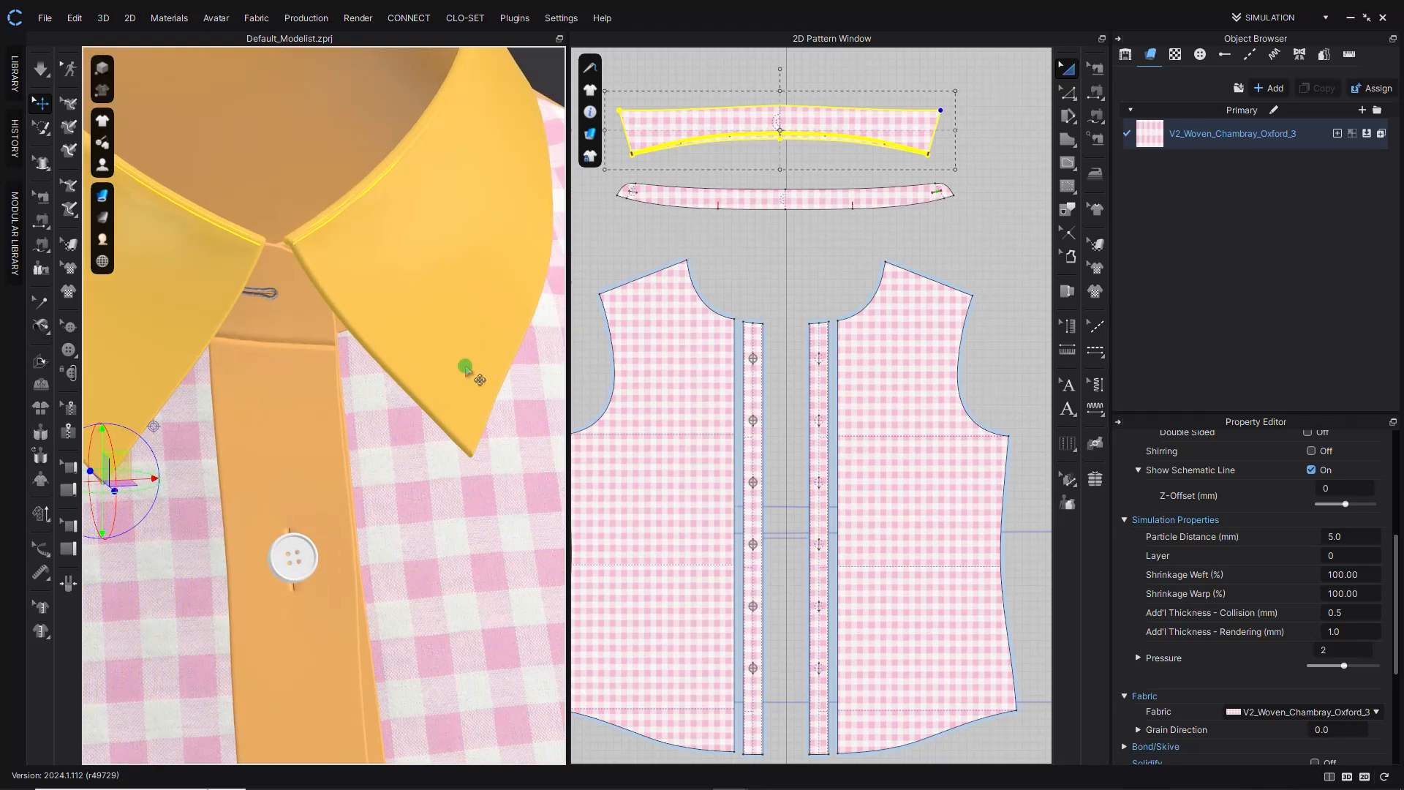
{"action": "right_click_drag", "start_coordinate": [479, 292], "coordinate": [466, 503]}
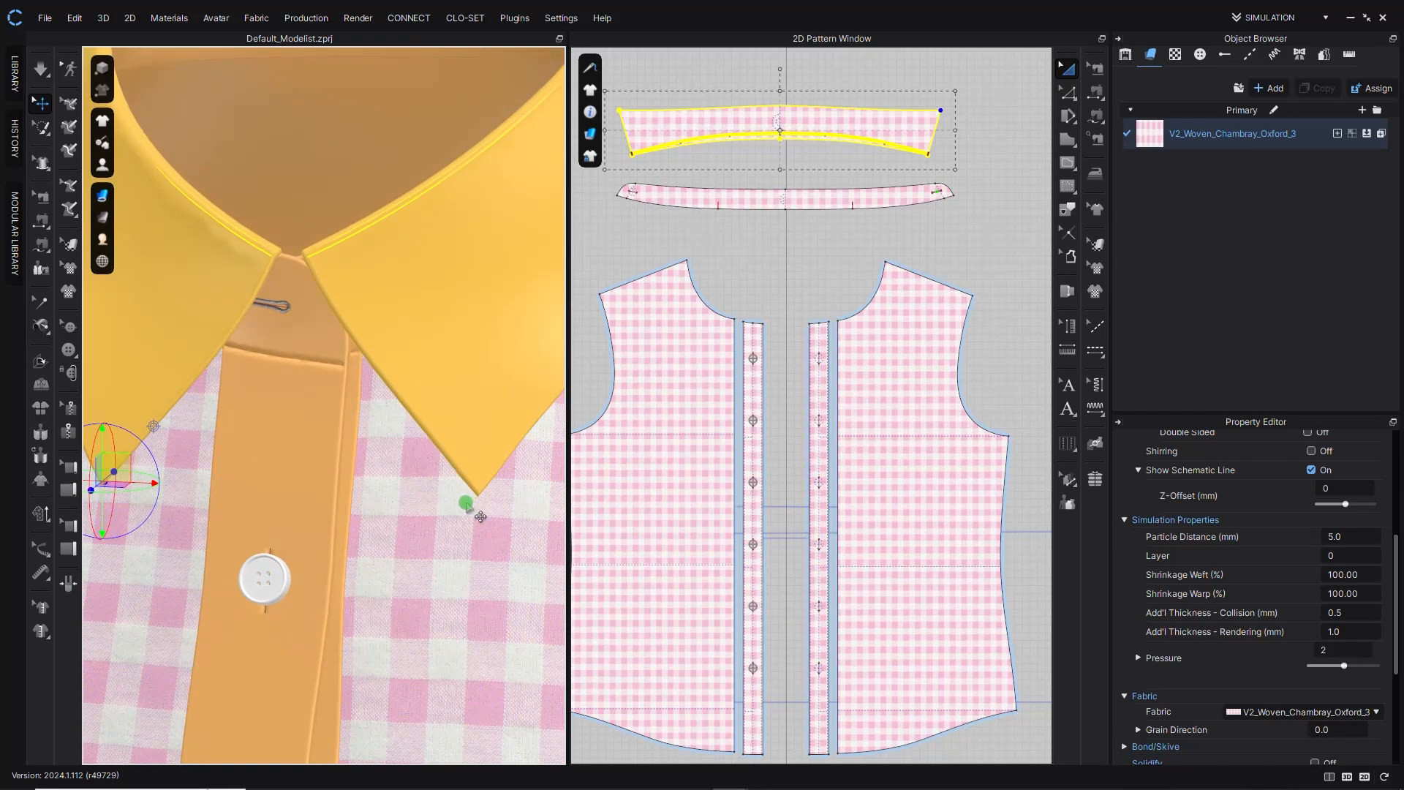
{"action": "scroll", "coordinate": [953, 124], "scroll_direction": "up", "scroll_amount": 5}
{"action": "middle_click_drag", "start_coordinate": [876, 87], "coordinate": [876, 235]}
{"action": "left_click", "coordinate": [1067, 94]}
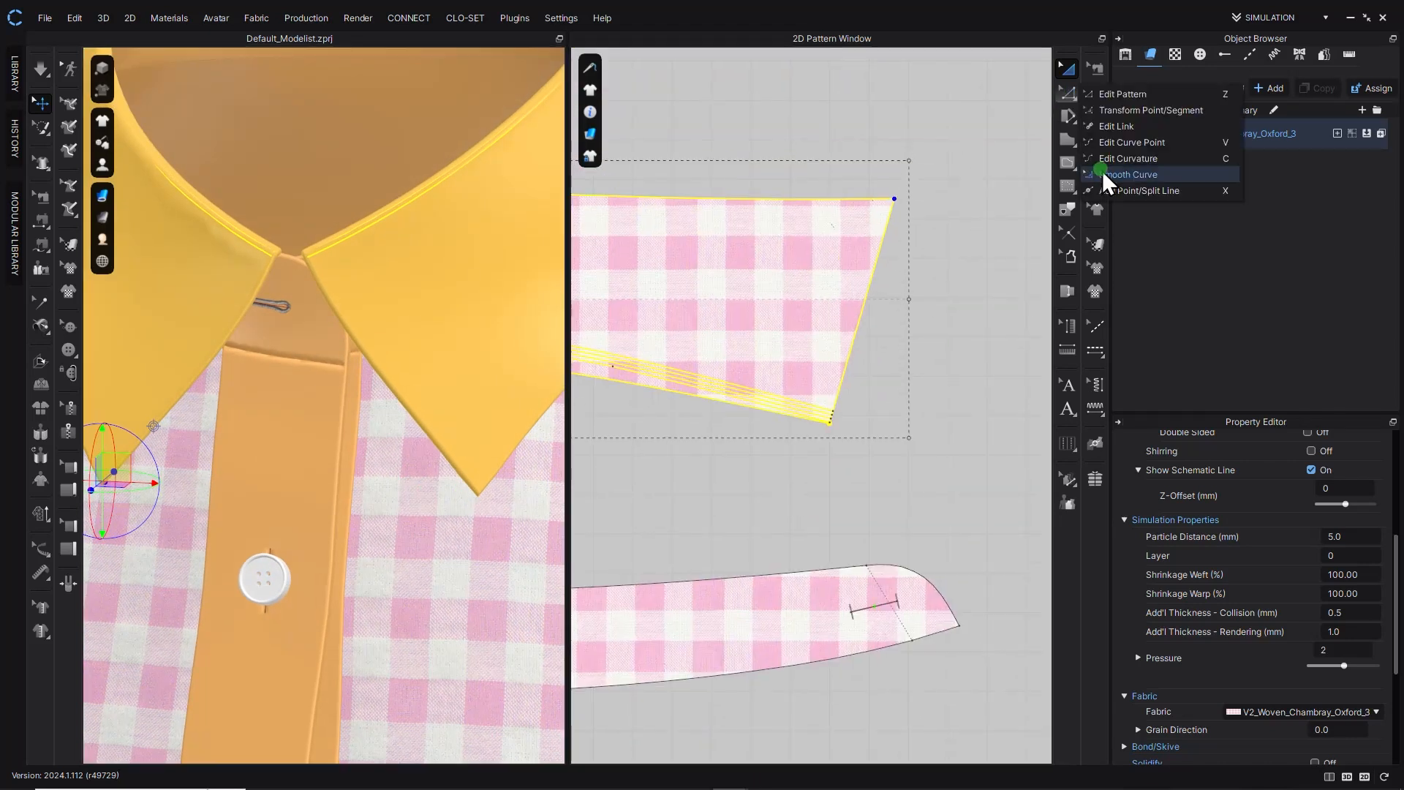
{"action": "left_click", "coordinate": [1104, 177]}
{"action": "scroll", "coordinate": [874, 202], "scroll_direction": "up", "scroll_amount": 3}
{"action": "left_click_drag", "start_coordinate": [924, 192], "coordinate": [914, 214]}
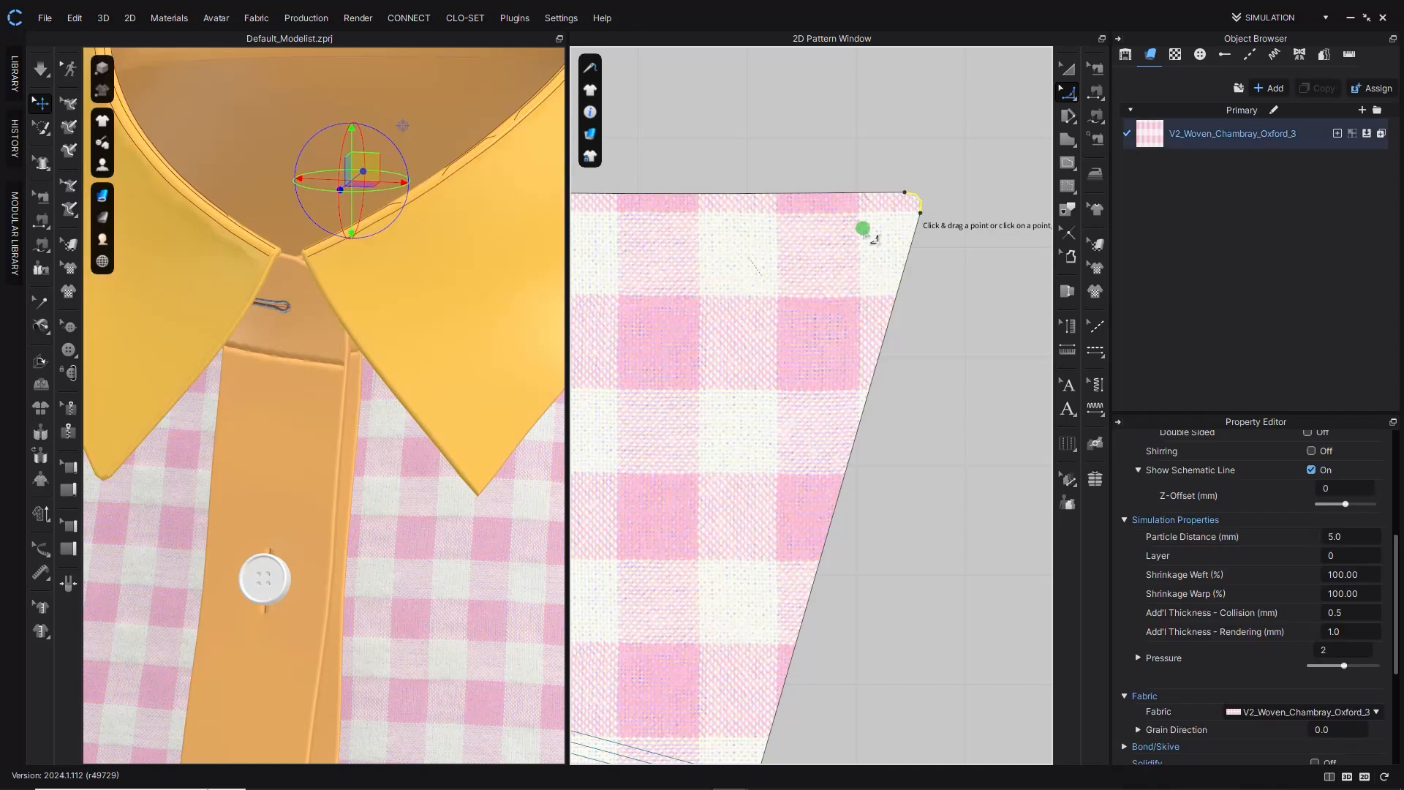
Round the collar's opposite front point with a matching small Smooth Curve.
{"action": "scroll", "coordinate": [718, 424], "scroll_direction": "down", "scroll_amount": 6}
{"action": "middle_click_drag", "start_coordinate": [636, 417], "coordinate": [963, 403]}
{"action": "middle_click_drag", "start_coordinate": [673, 399], "coordinate": [966, 398]}
{"action": "scroll", "coordinate": [622, 380], "scroll_direction": "up", "scroll_amount": 9}
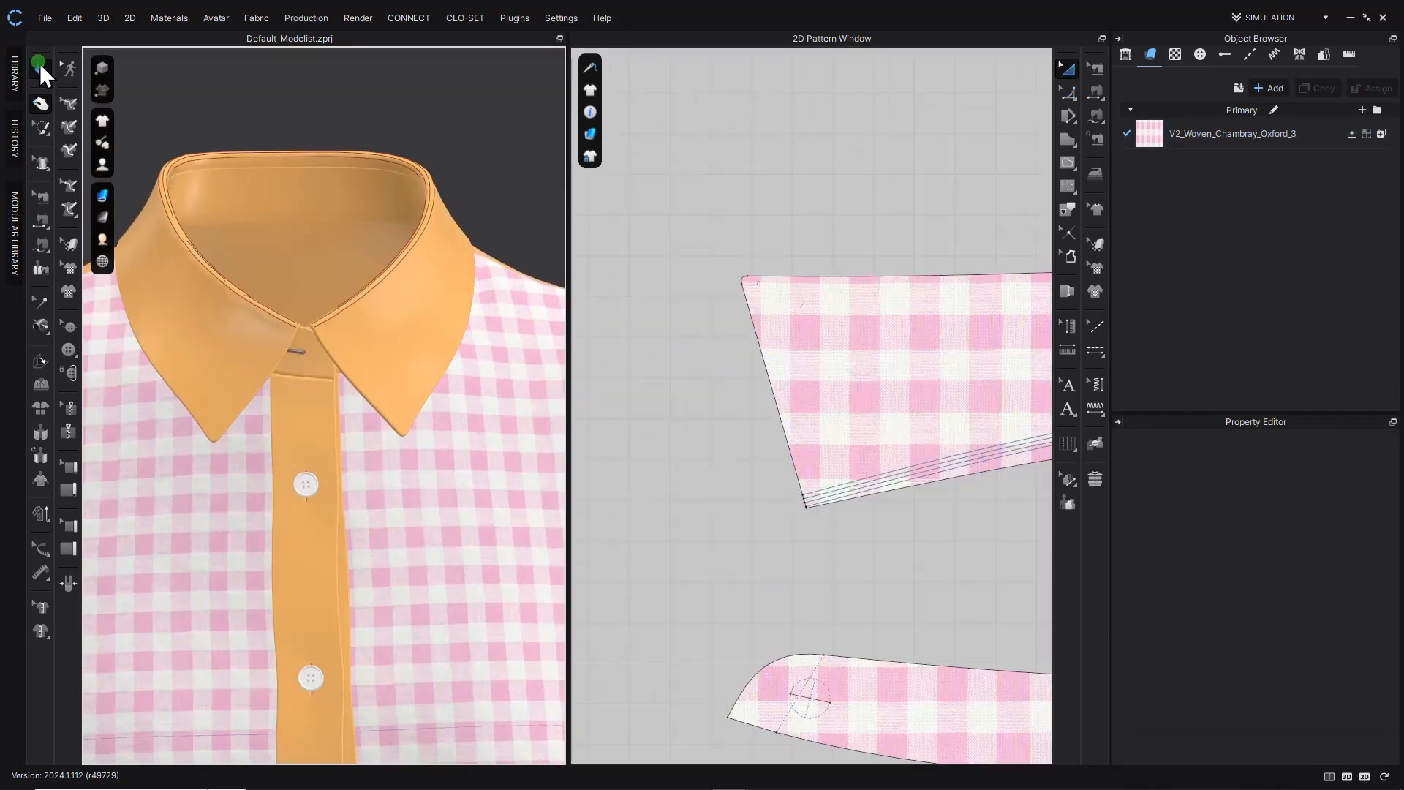
{"action": "scroll", "coordinate": [345, 237], "scroll_direction": "down", "scroll_amount": 3}
{"action": "scroll", "coordinate": [329, 376], "scroll_direction": "up", "scroll_amount": 5}
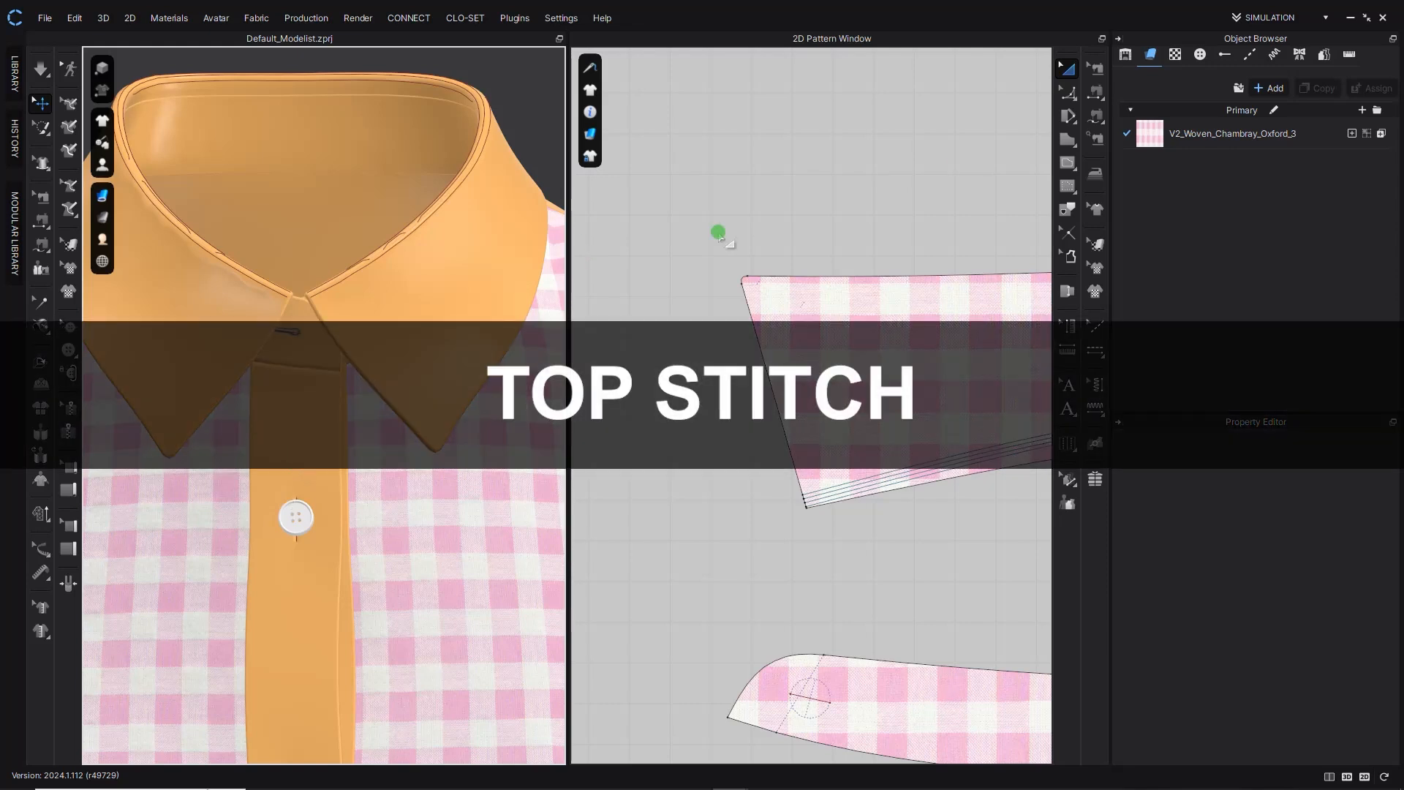
Add a new topstitch style and select it for use.
{"action": "left_click", "coordinate": [1096, 326]}
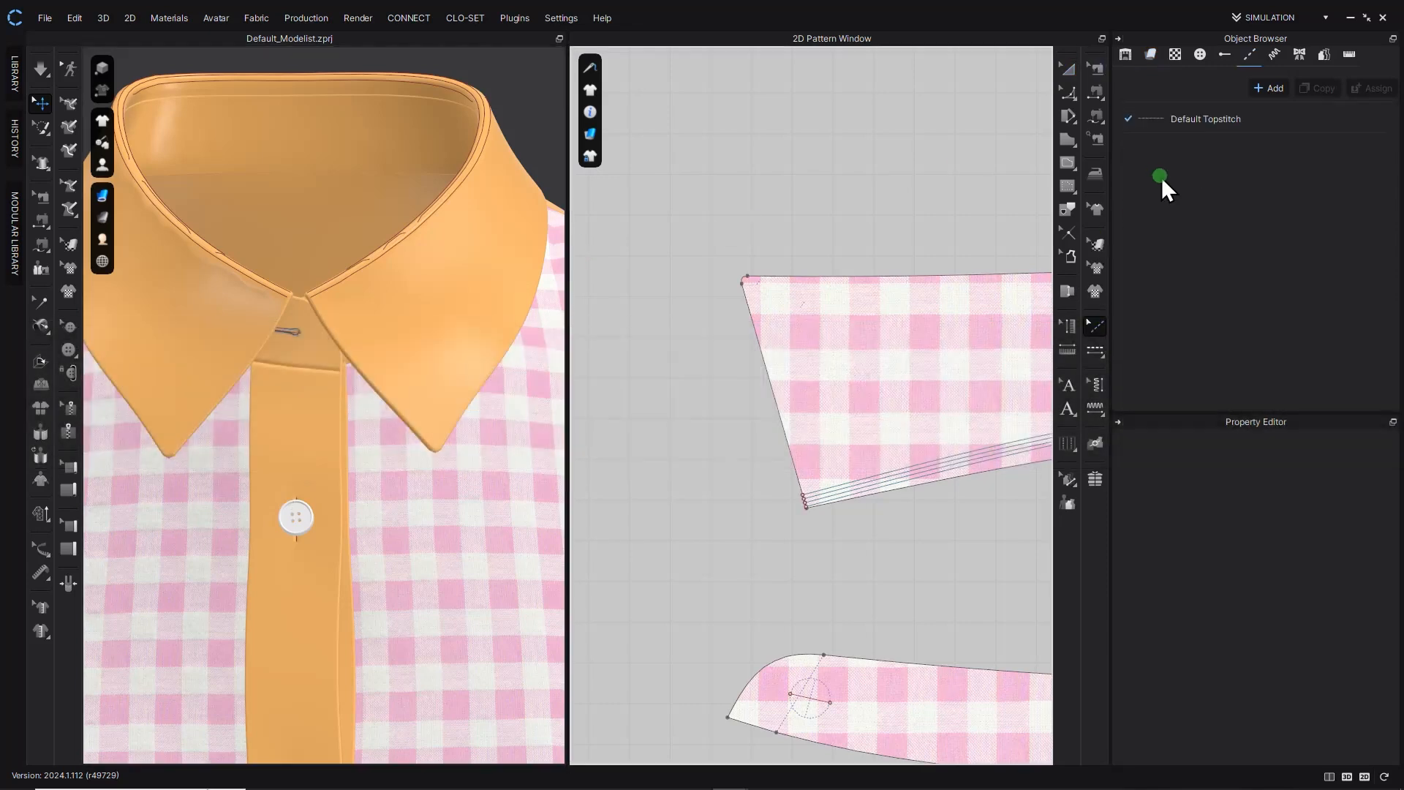
{"action": "left_click", "coordinate": [1260, 86]}
{"action": "left_click", "coordinate": [1217, 152]}
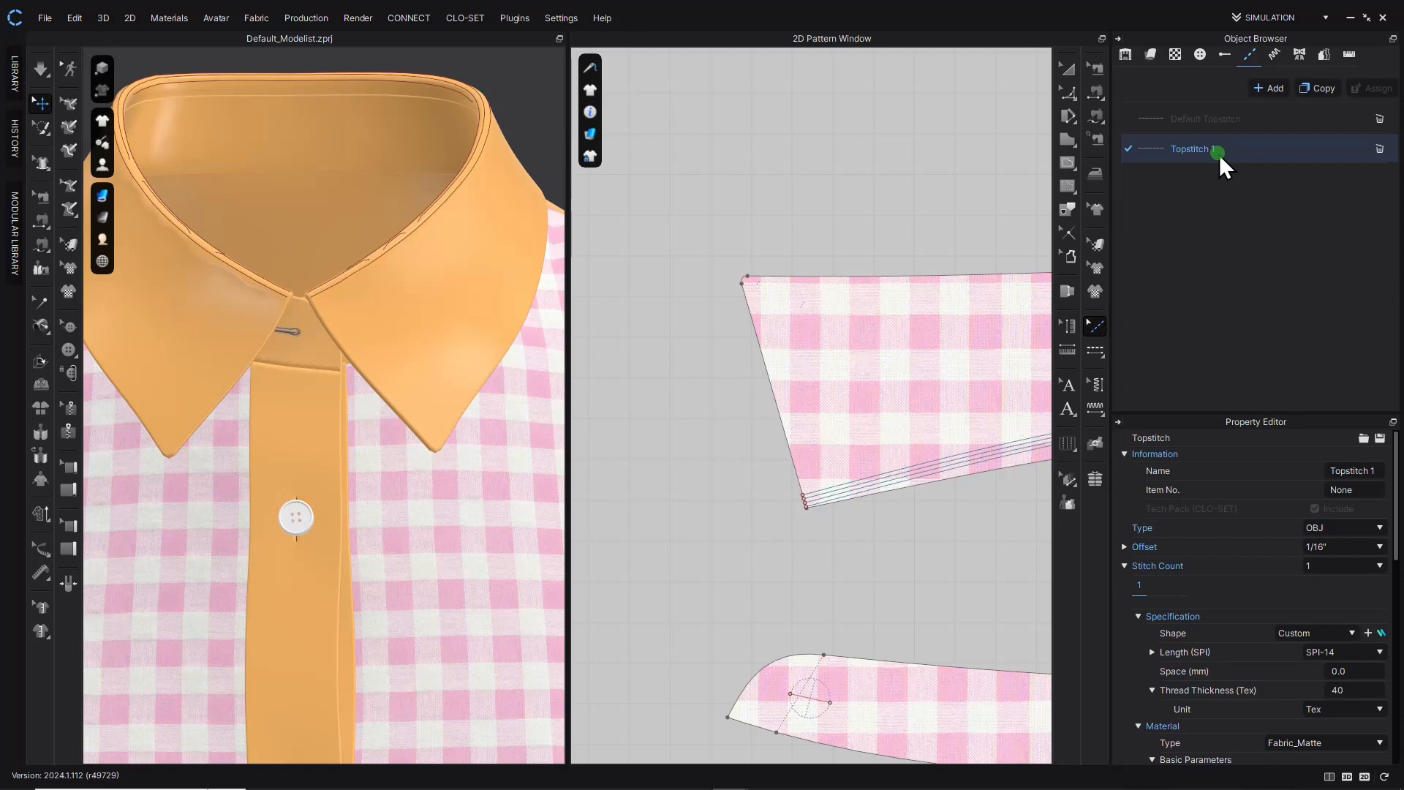
Apply the new topstitch as one free topstitch along the collar's outer edge and both short end edges.
{"action": "left_click", "coordinate": [1102, 353]}
{"action": "left_click", "coordinate": [1171, 367]}
{"action": "scroll", "coordinate": [871, 410], "scroll_direction": "down", "scroll_amount": 3}
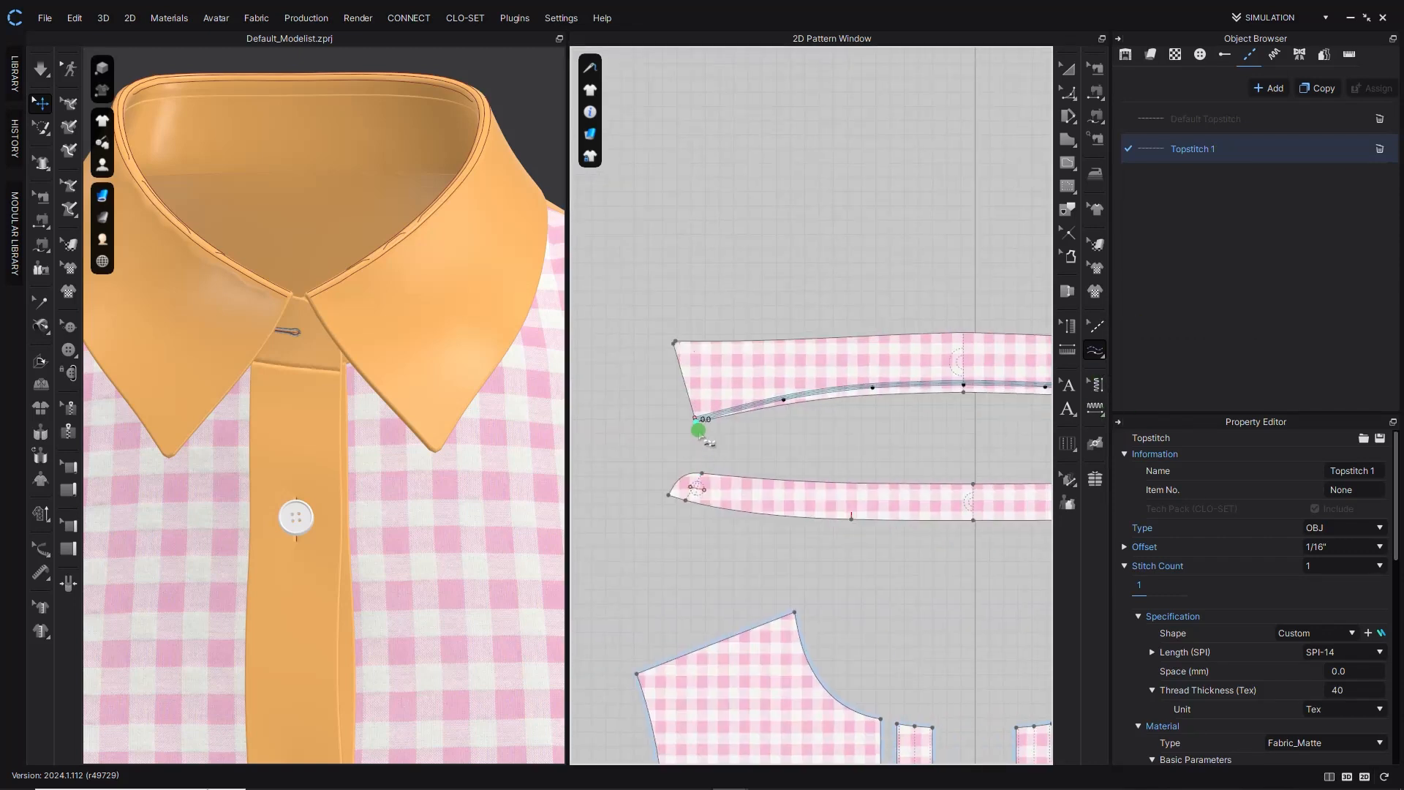
{"action": "middle_click_drag", "start_coordinate": [909, 338], "coordinate": [677, 339]}
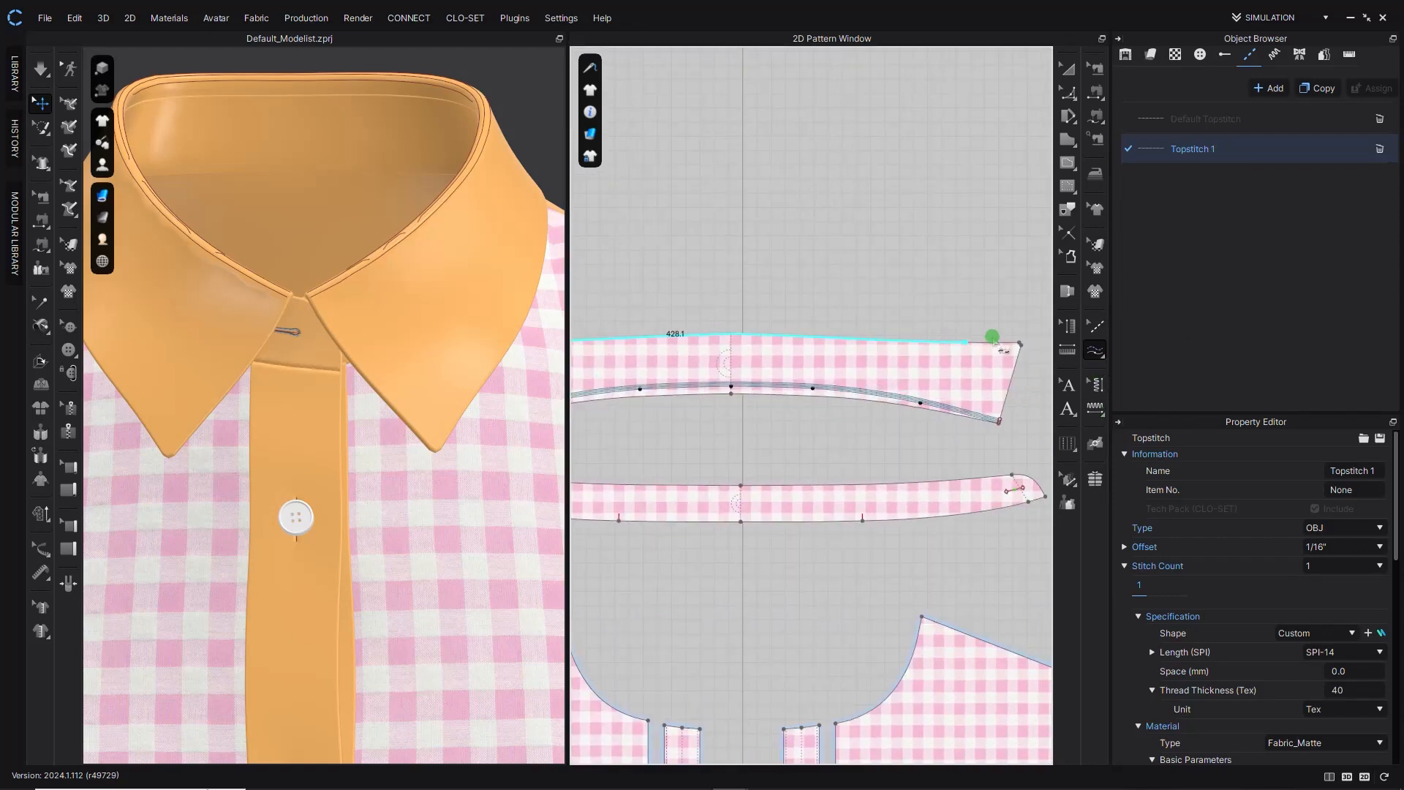
{"action": "left_click", "coordinate": [1001, 424]}
Flip the collar's normal direction so that its gingham face points outward.
{"action": "left_click", "coordinate": [1070, 66]}
{"action": "right_click", "coordinate": [441, 283]}
{"action": "left_click", "coordinate": [507, 146]}
{"action": "scroll", "coordinate": [507, 146], "scroll_direction": "down", "scroll_amount": 2}
{"action": "left_click", "coordinate": [715, 250]}
{"action": "middle_click_drag", "start_coordinate": [505, 323], "coordinate": [375, 340]}
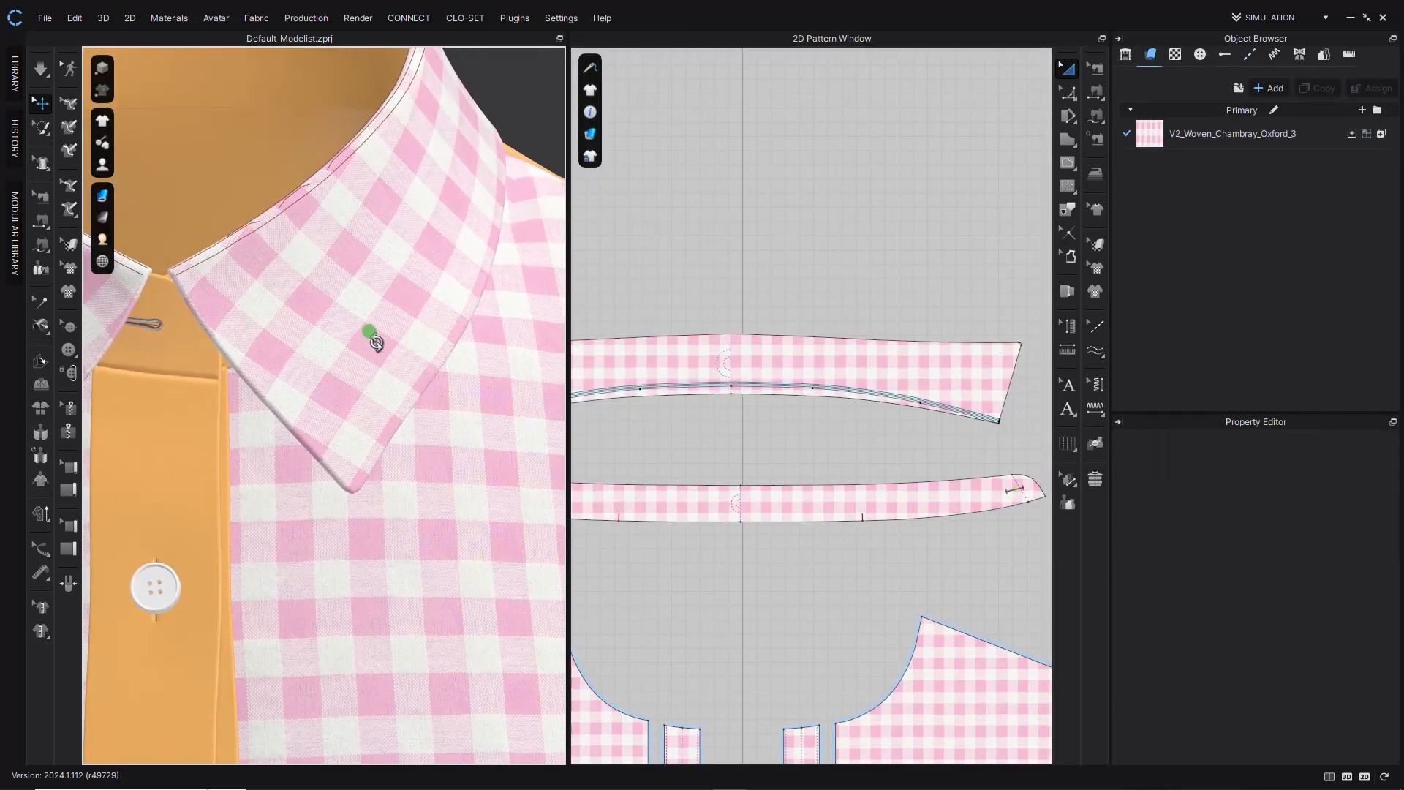
Set the face of the collar's topstitch style to Back.
{"action": "key", "text": "j"}
{"action": "left_click", "coordinate": [885, 339]}
{"action": "left_click", "coordinate": [1226, 140]}
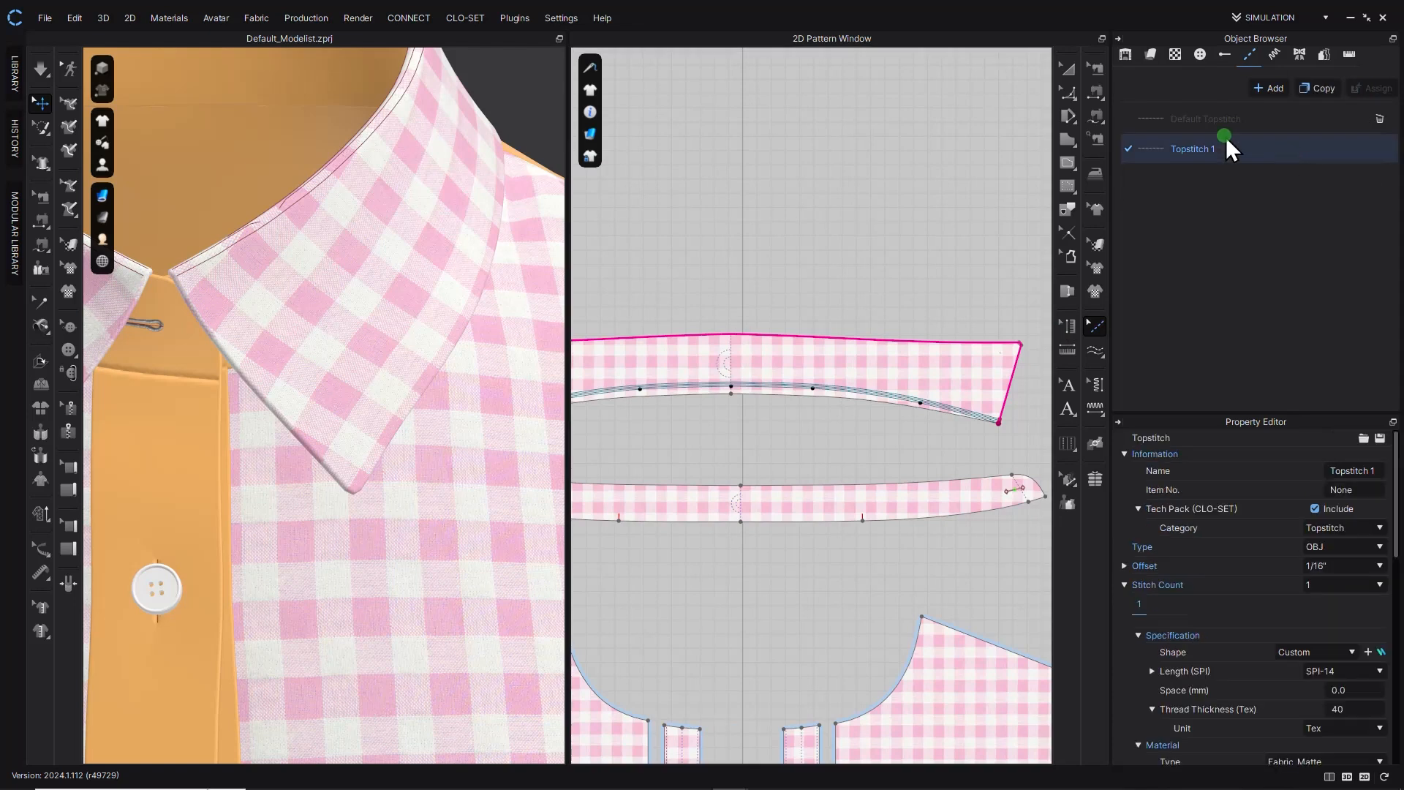
{"action": "right_click_drag", "start_coordinate": [179, 260], "coordinate": [355, 452]}
{"action": "left_click", "coordinate": [825, 339]}
{"action": "left_click", "coordinate": [1252, 139]}
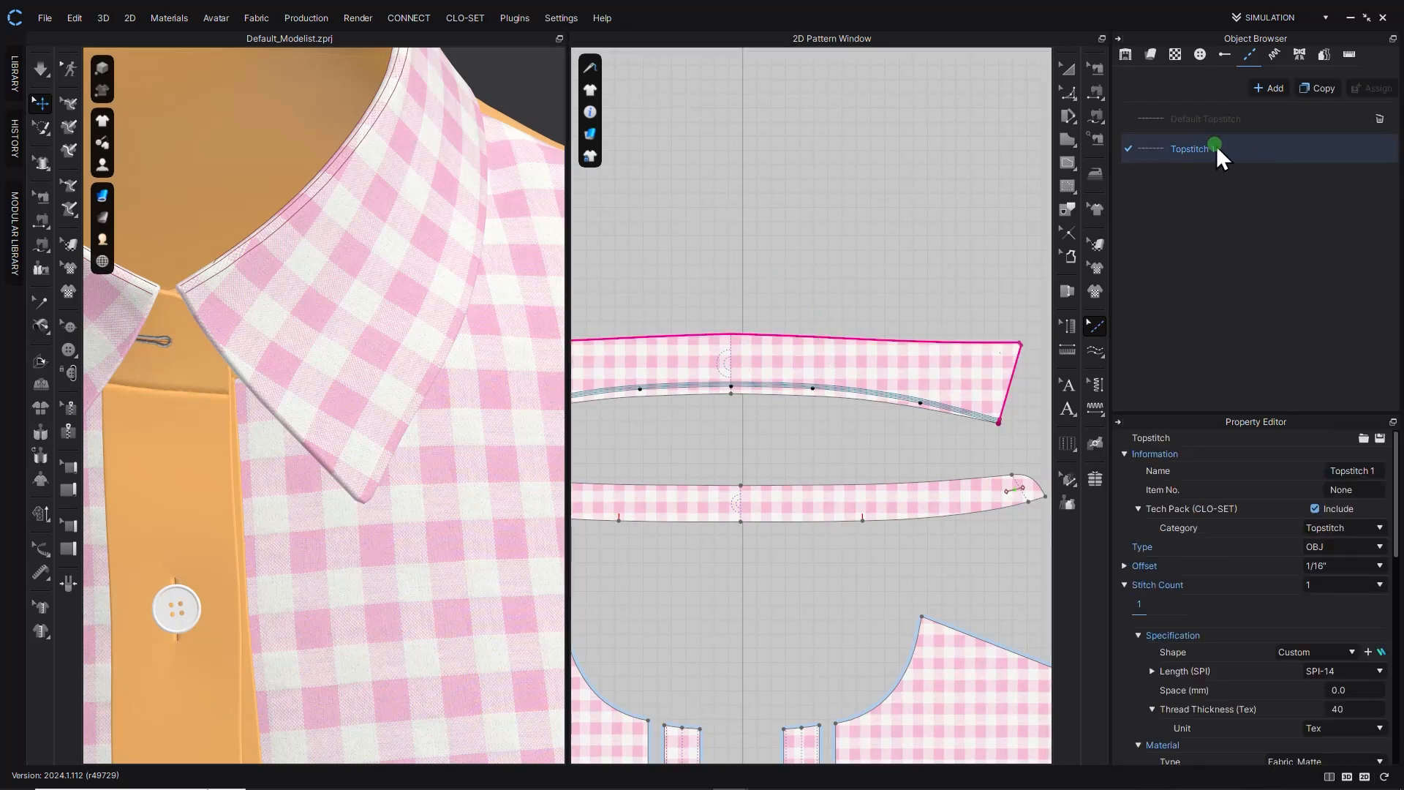
{"action": "left_click_drag", "start_coordinate": [1395, 534], "coordinate": [1394, 738]}
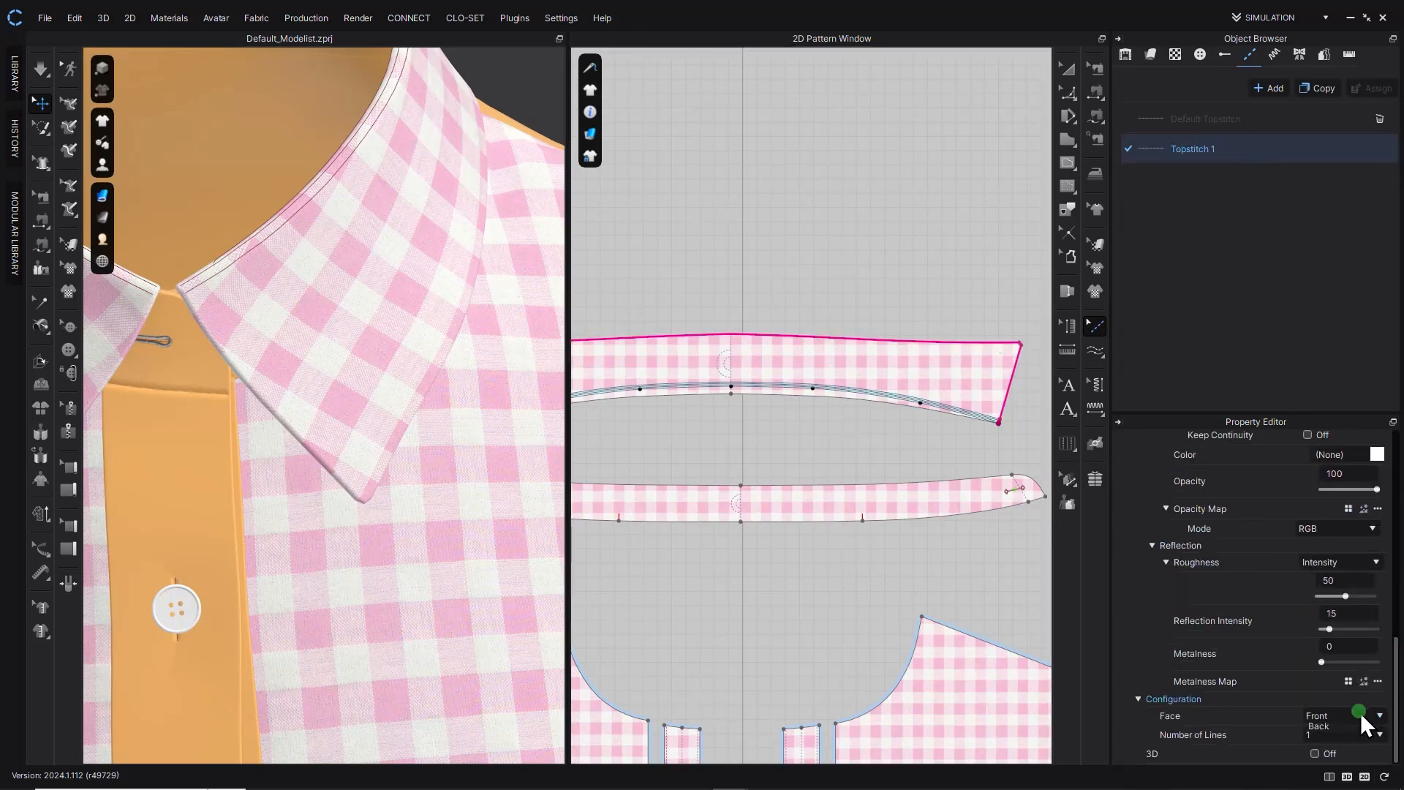
{"action": "left_click", "coordinate": [1340, 727]}
{"action": "right_click_drag", "start_coordinate": [388, 401], "coordinate": [300, 380]}
{"action": "scroll", "coordinate": [344, 395], "scroll_direction": "down", "scroll_amount": 3}
{"action": "scroll", "coordinate": [344, 395], "scroll_direction": "up", "scroll_amount": 2}
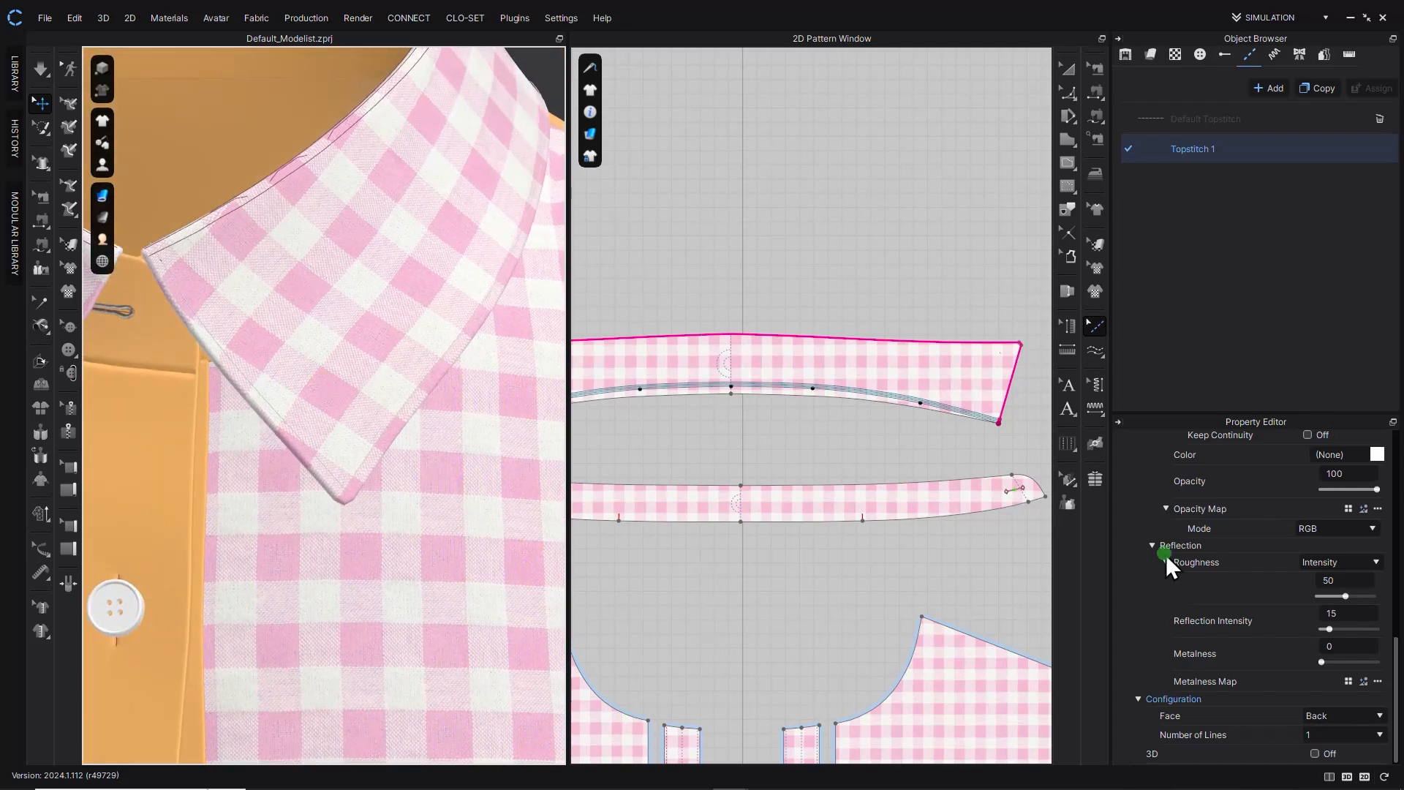
Set the collar topstitch's thread thickness to 80 Tex and its offset to 1/8".
{"action": "left_click_drag", "start_coordinate": [1394, 676], "coordinate": [1395, 508]}
{"action": "double_click", "coordinate": [1354, 615]}
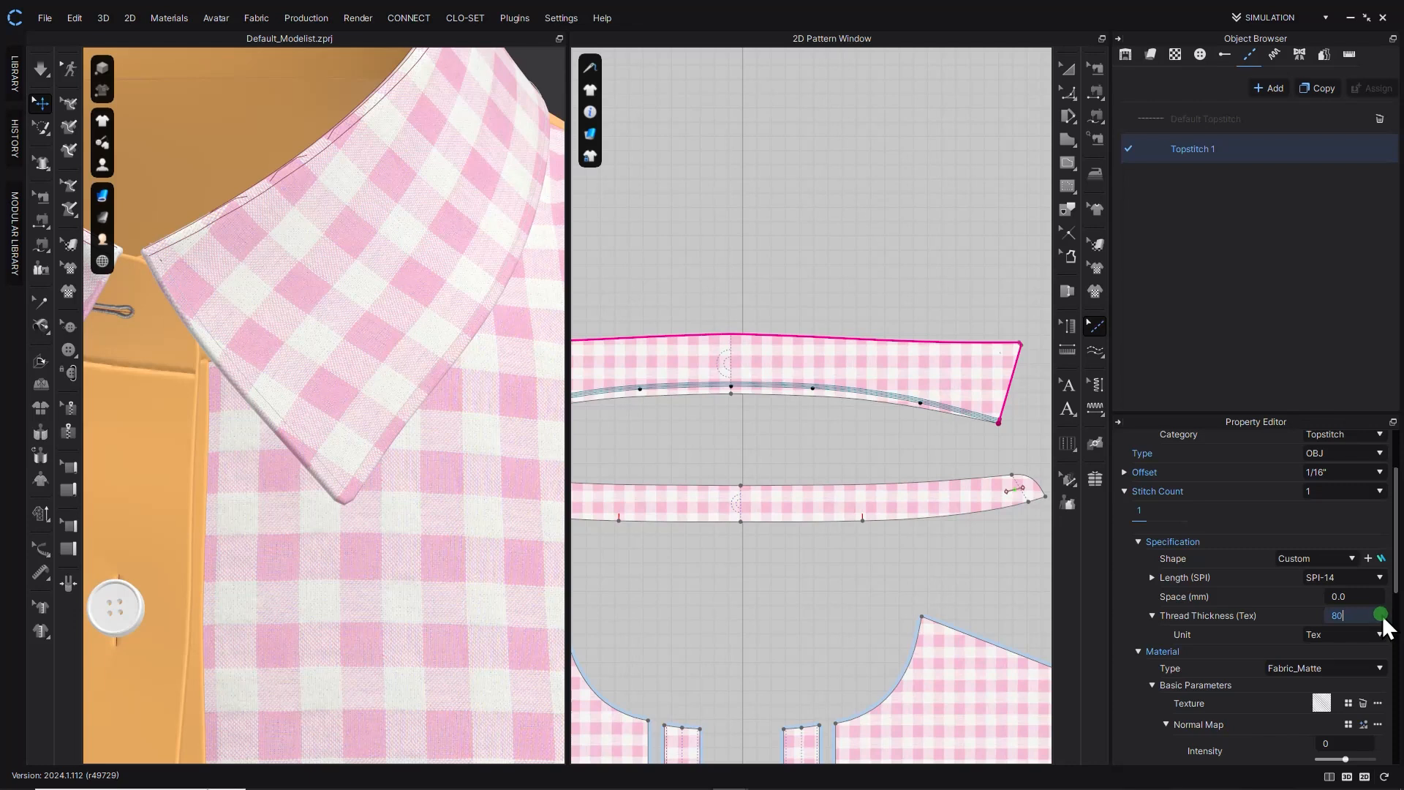
{"action": "type", "text": "80"}
{"action": "key", "text": "Return"}
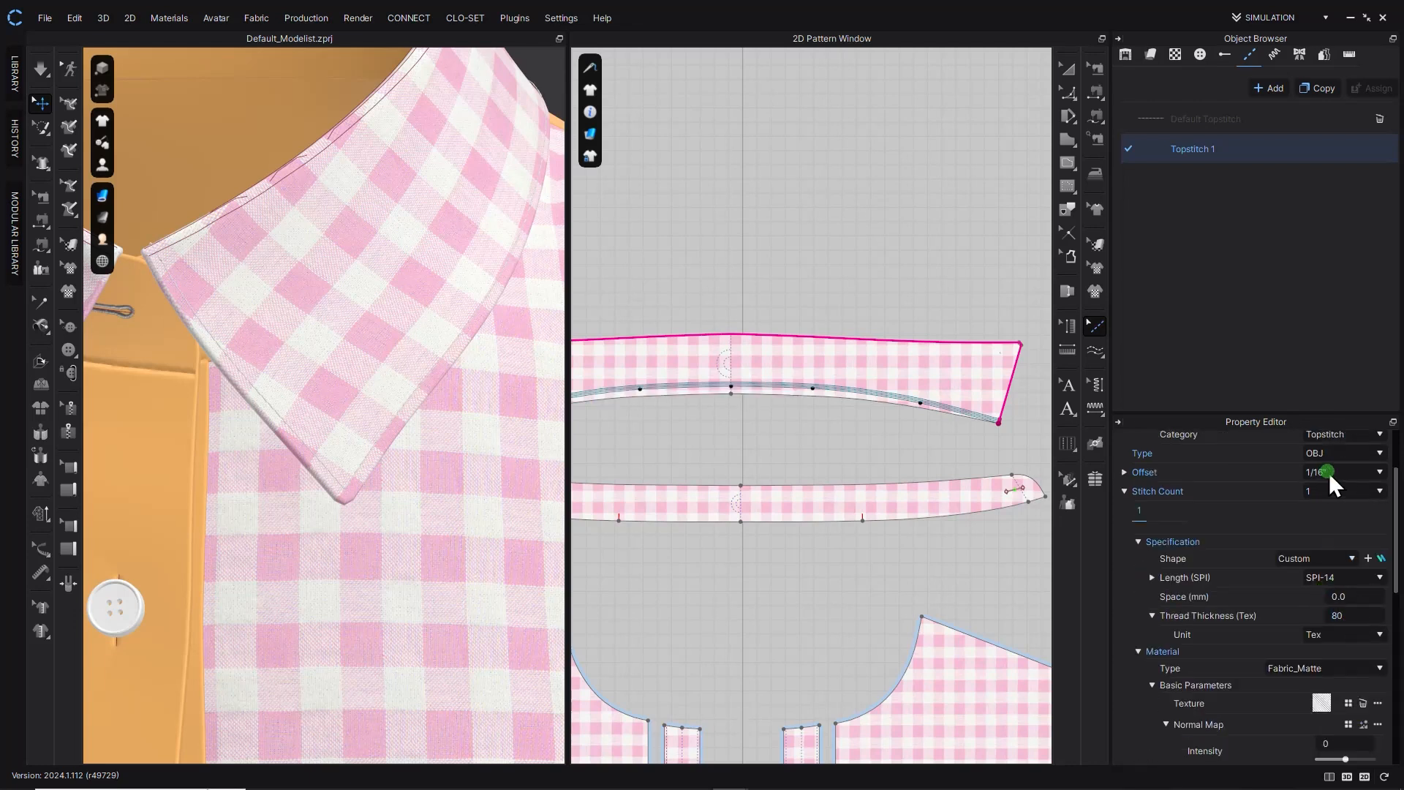
{"action": "left_click", "coordinate": [1328, 472]}
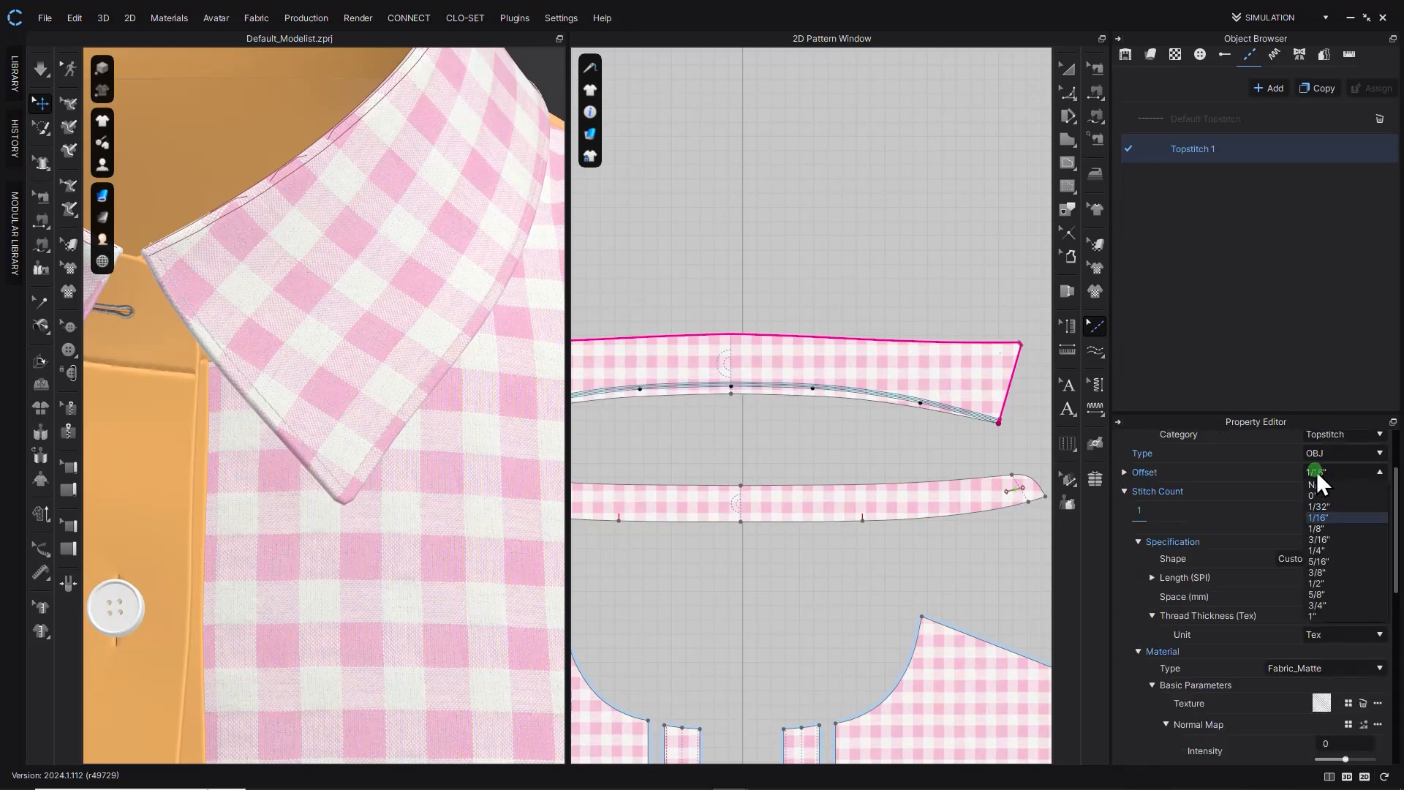
{"action": "left_click", "coordinate": [1315, 528]}
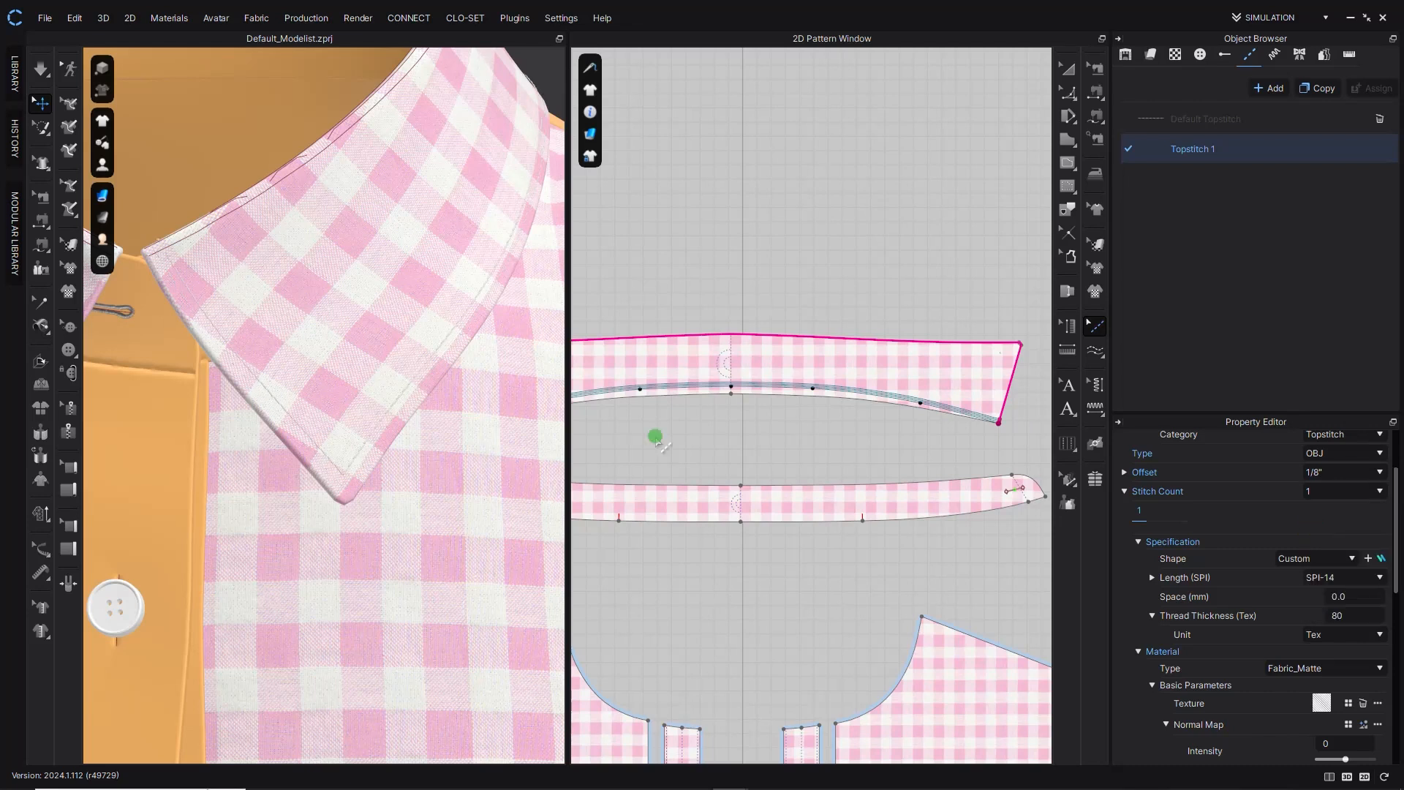
{"action": "scroll", "coordinate": [474, 414], "scroll_direction": "down", "scroll_amount": 3}
{"action": "right_click_drag", "start_coordinate": [465, 412], "coordinate": [328, 425]}
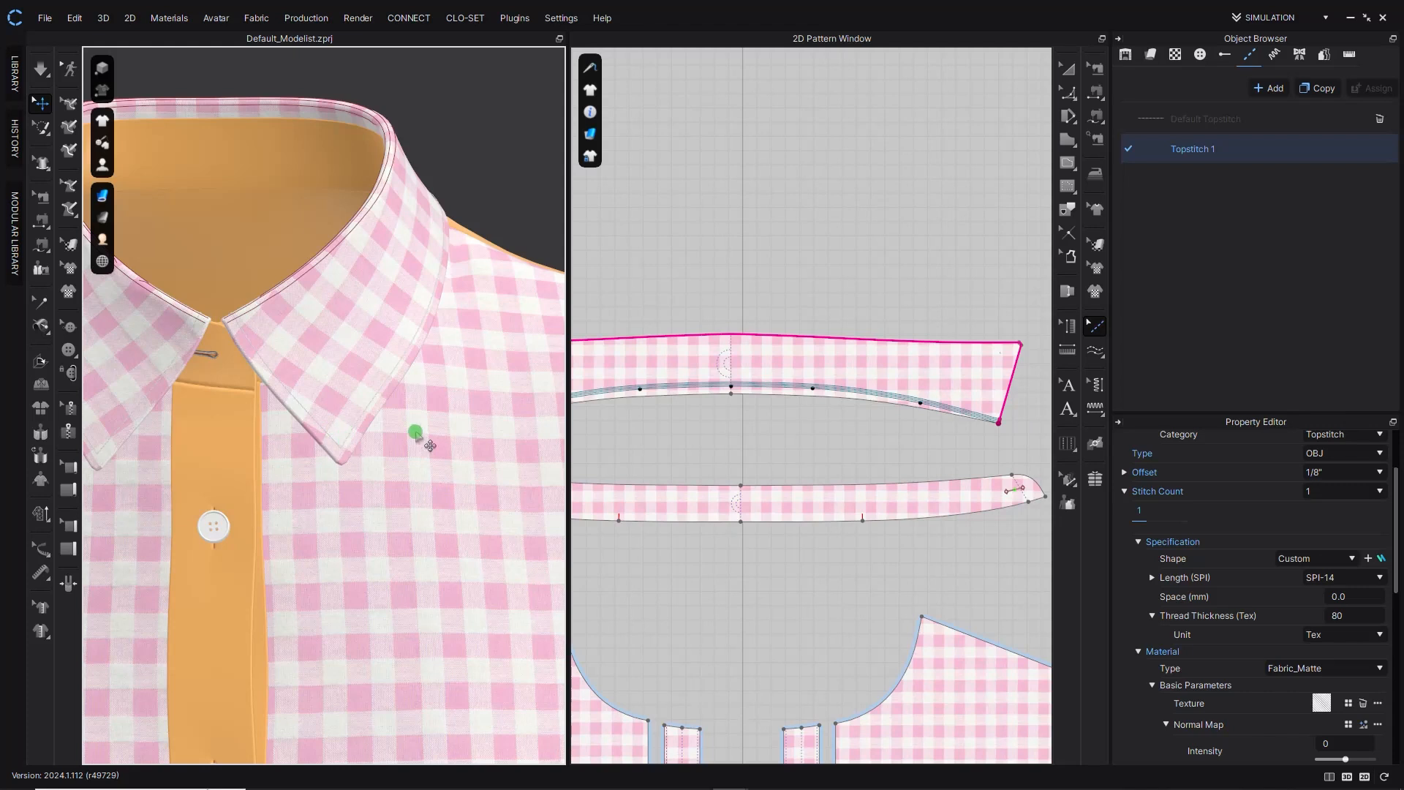
Copy the collar's topstitch style, naming the two styles 7mm and 2mm.
{"action": "left_click", "coordinate": [1317, 87]}
{"action": "left_click", "coordinate": [1236, 179]}
{"action": "double_click", "coordinate": [1200, 178]}
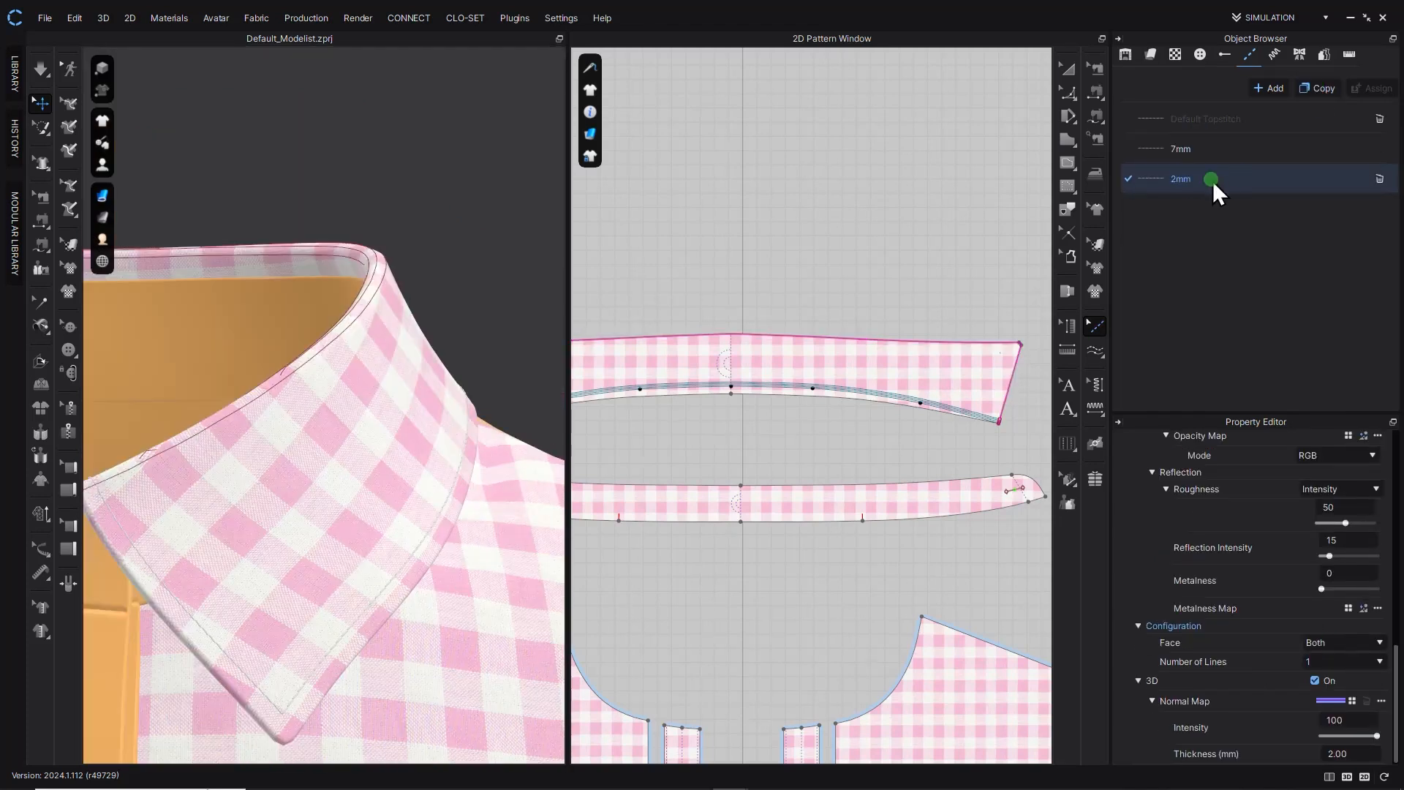
Apply the 2mm topstitch as a free topstitch around the whole outline of the collar stand.
{"action": "left_click", "coordinate": [1095, 350]}
{"action": "scroll", "coordinate": [811, 451], "scroll_direction": "down", "scroll_amount": 4}
{"action": "middle_click_drag", "start_coordinate": [756, 458], "coordinate": [848, 404]}
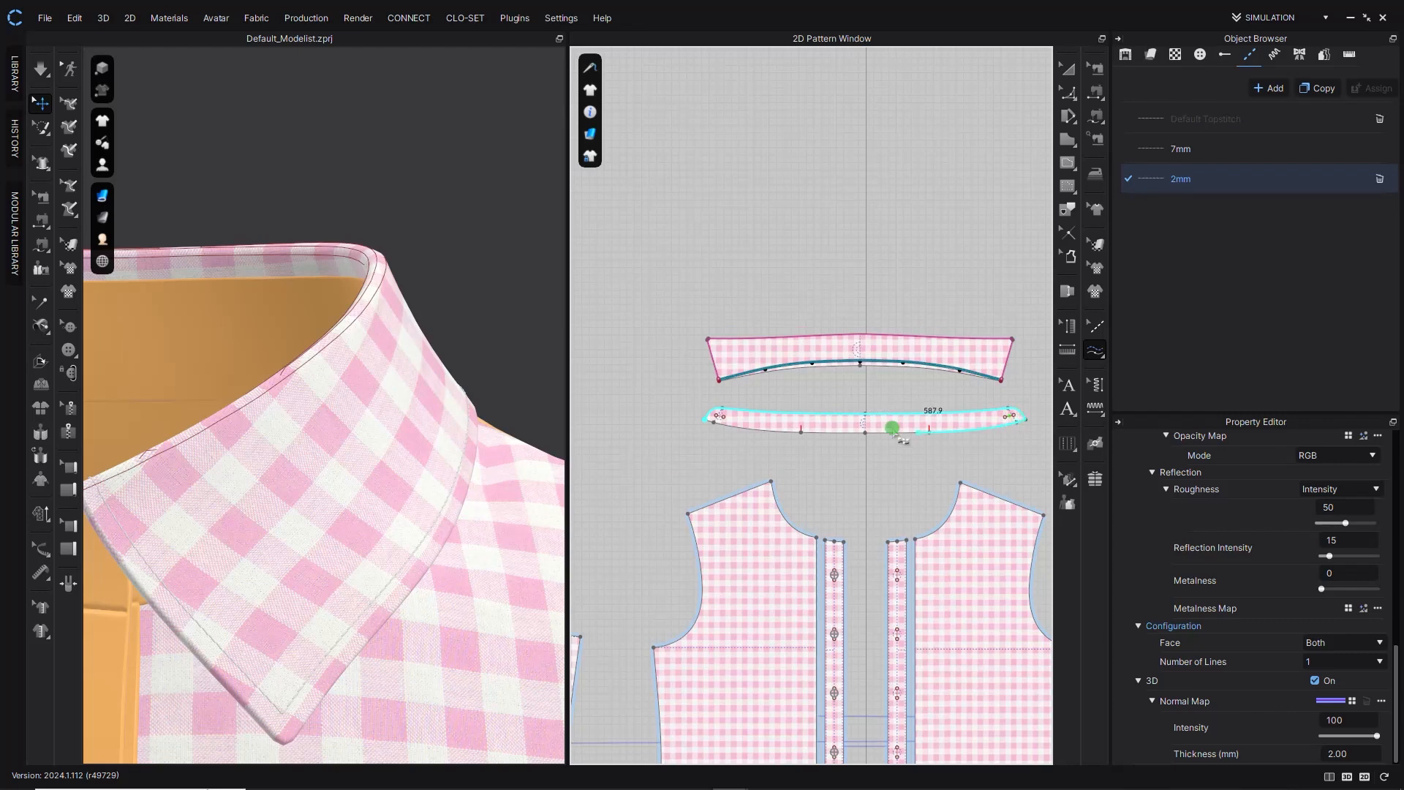
{"action": "left_click", "coordinate": [720, 423]}
{"action": "mouse_move", "coordinate": [336, 401]}
{"action": "right_mouse_down"}
{"action": "mouse_move", "coordinate": [395, 430]}
{"action": "mouse_move", "coordinate": [335, 401]}
{"action": "mouse_move", "coordinate": [354, 402]}
{"action": "right_mouse_up"}
{"action": "scroll", "coordinate": [354, 402], "scroll_direction": "down", "scroll_amount": 2}
Set the offset of the 2mm topstitch style to 1/16".
{"action": "left_click", "coordinate": [1165, 171]}
{"action": "left_click_drag", "start_coordinate": [1395, 668], "coordinate": [1395, 461]}
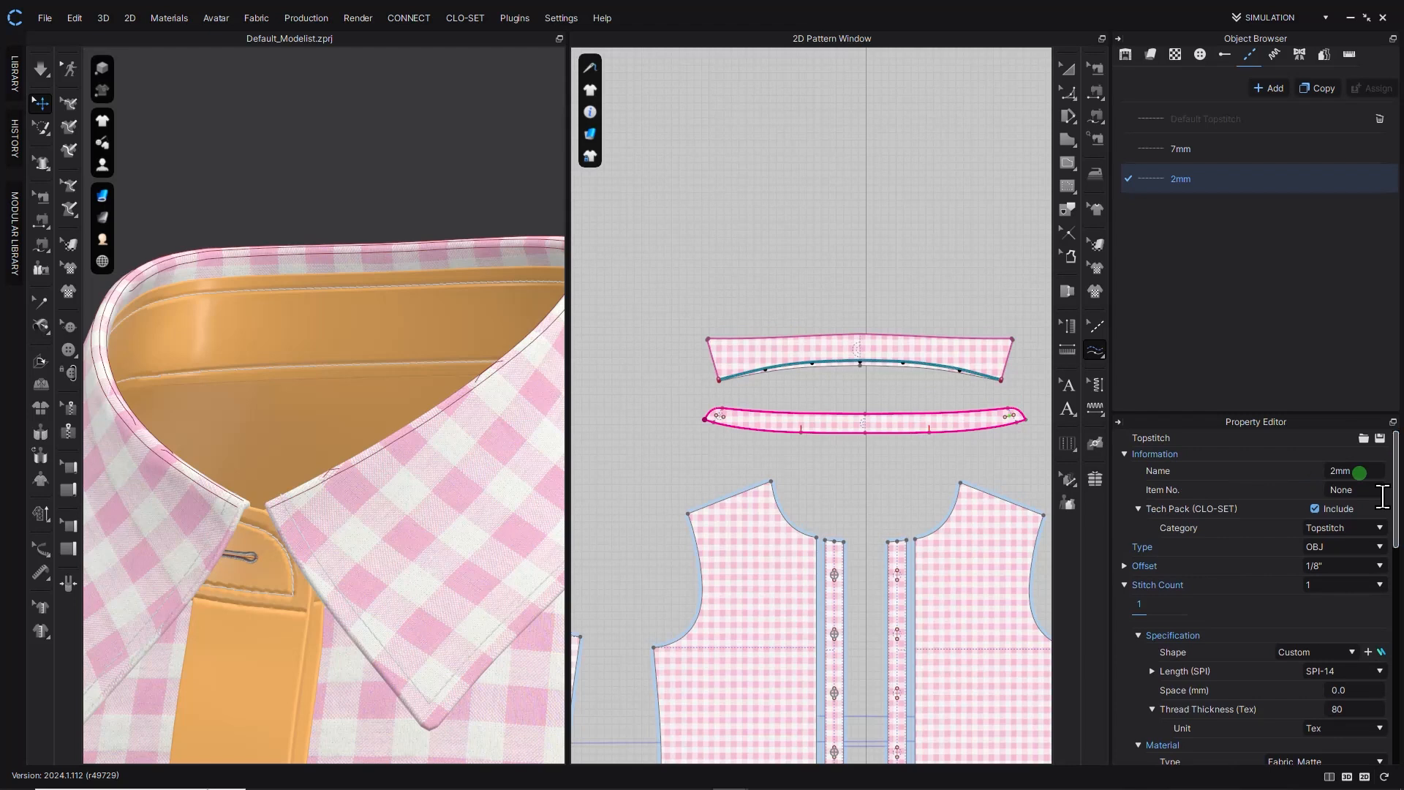
{"action": "left_click", "coordinate": [1374, 565]}
{"action": "left_click", "coordinate": [1343, 610]}
{"action": "right_click_drag", "start_coordinate": [314, 315], "coordinate": [272, 280]}
Try a 3D thickness of 1 mm for the 2mm topstitch, and settle on 1.5 mm.
{"action": "scroll", "coordinate": [1310, 599], "scroll_direction": "down", "scroll_amount": 10}
{"action": "left_click", "coordinate": [1356, 754]}
{"action": "type", "text": "1"}
{"action": "key", "text": "Return"}
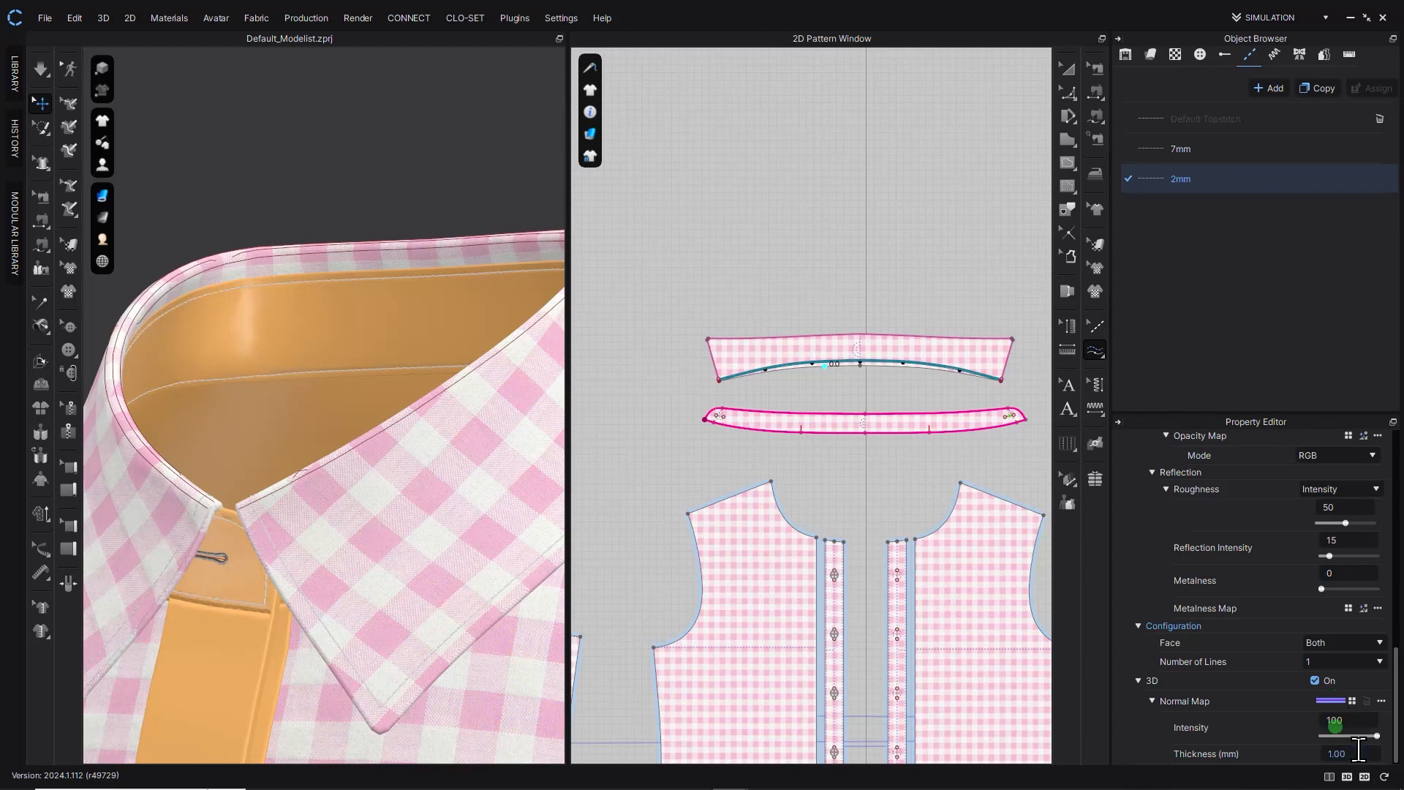
{"action": "left_click", "coordinate": [1359, 752]}
{"action": "type", "text": "1.5"}
{"action": "key", "text": "Return"}
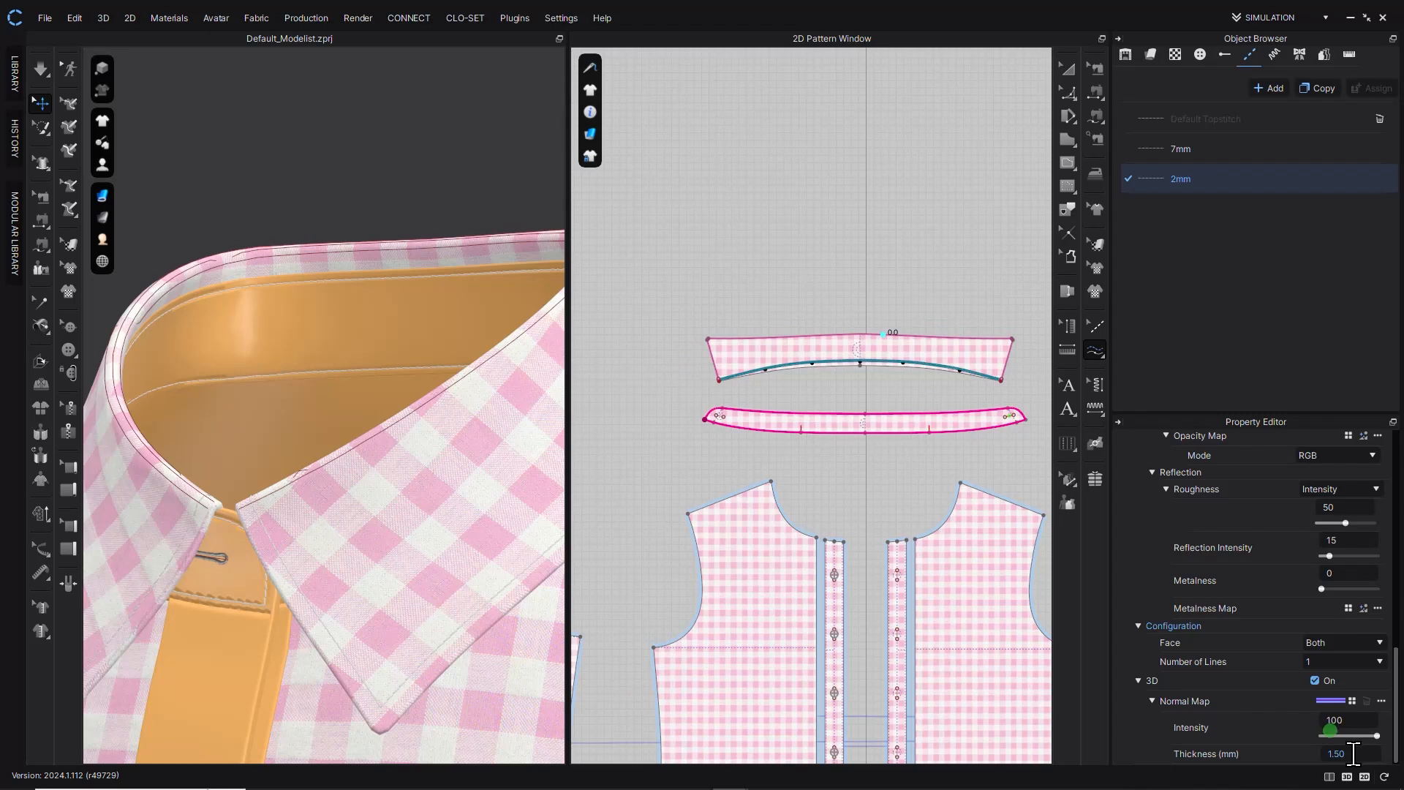
{"action": "left_click", "coordinate": [1338, 720]}
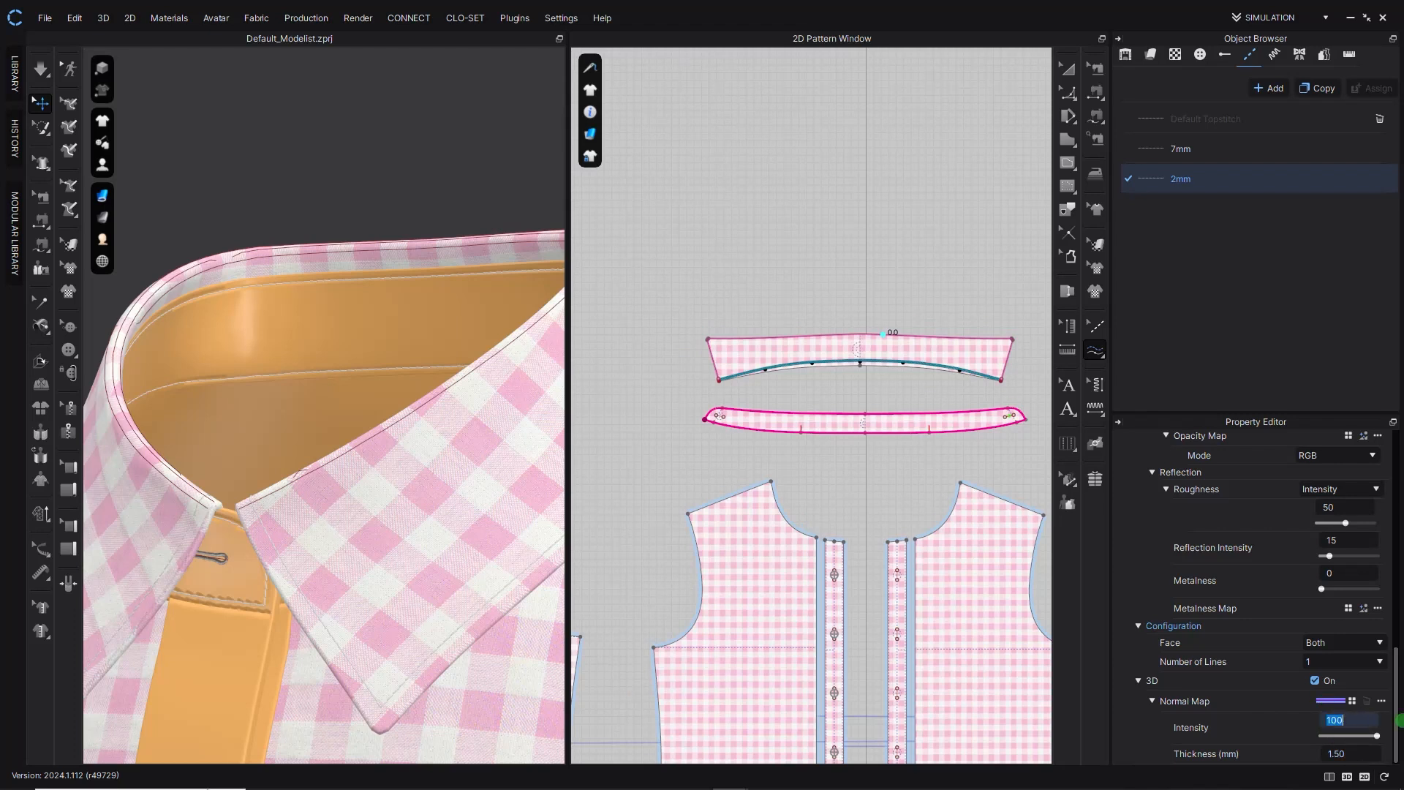
{"action": "key", "text": "Return"}
Examine the topstitching on the collar and collar stand from the front.
{"action": "scroll", "coordinate": [417, 298], "scroll_direction": "down", "scroll_amount": 3}
{"action": "right_click_drag", "start_coordinate": [307, 321], "coordinate": [347, 307]}
{"action": "right_click_drag", "start_coordinate": [348, 395], "coordinate": [358, 469]}
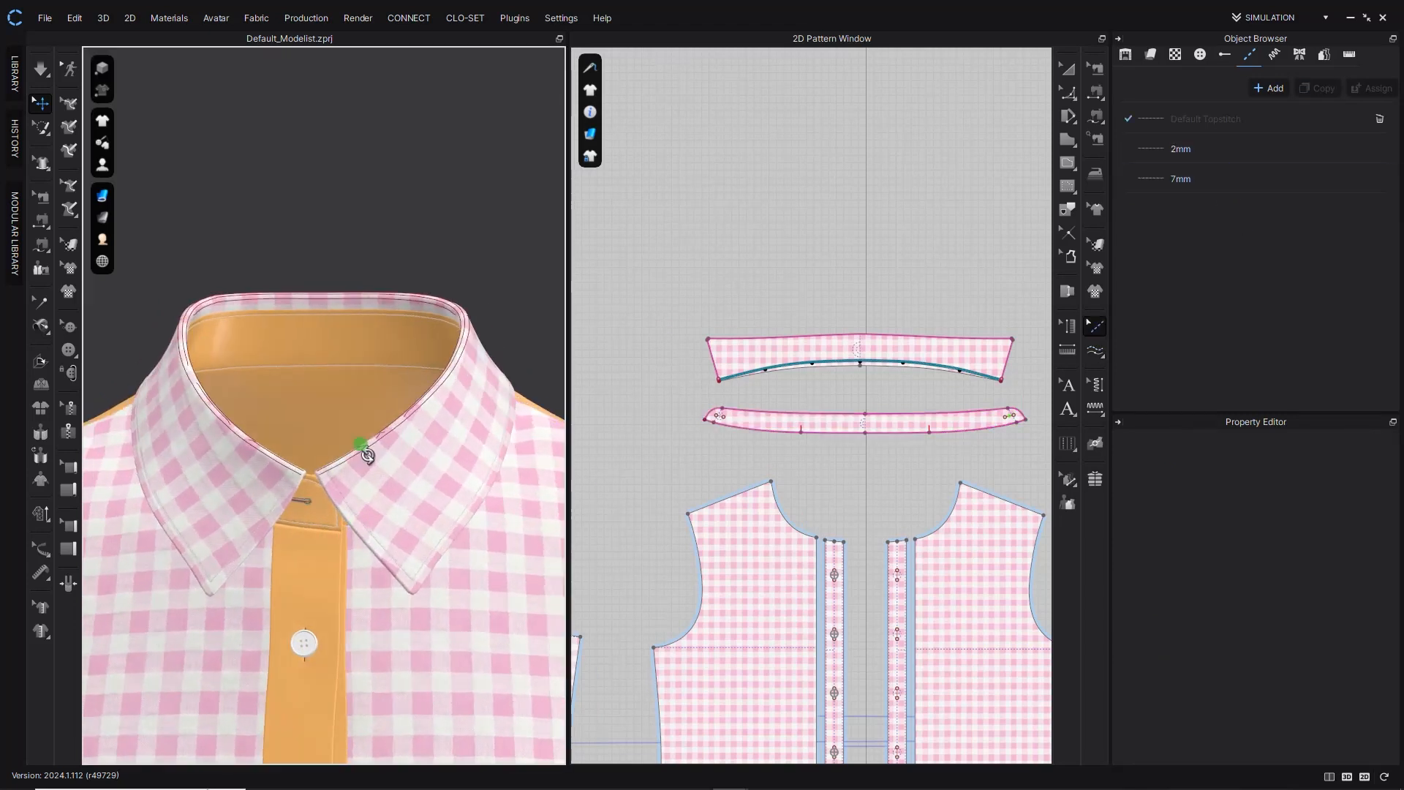
{"action": "key", "text": "a"}
{"action": "scroll", "coordinate": [362, 406], "scroll_direction": "up", "scroll_amount": 3}
{"action": "scroll", "coordinate": [342, 412], "scroll_direction": "down", "scroll_amount": 1}
{"action": "scroll", "coordinate": [342, 412], "scroll_direction": "down", "scroll_amount": 2}
{"action": "middle_click_drag", "start_coordinate": [342, 411], "coordinate": [317, 323]}
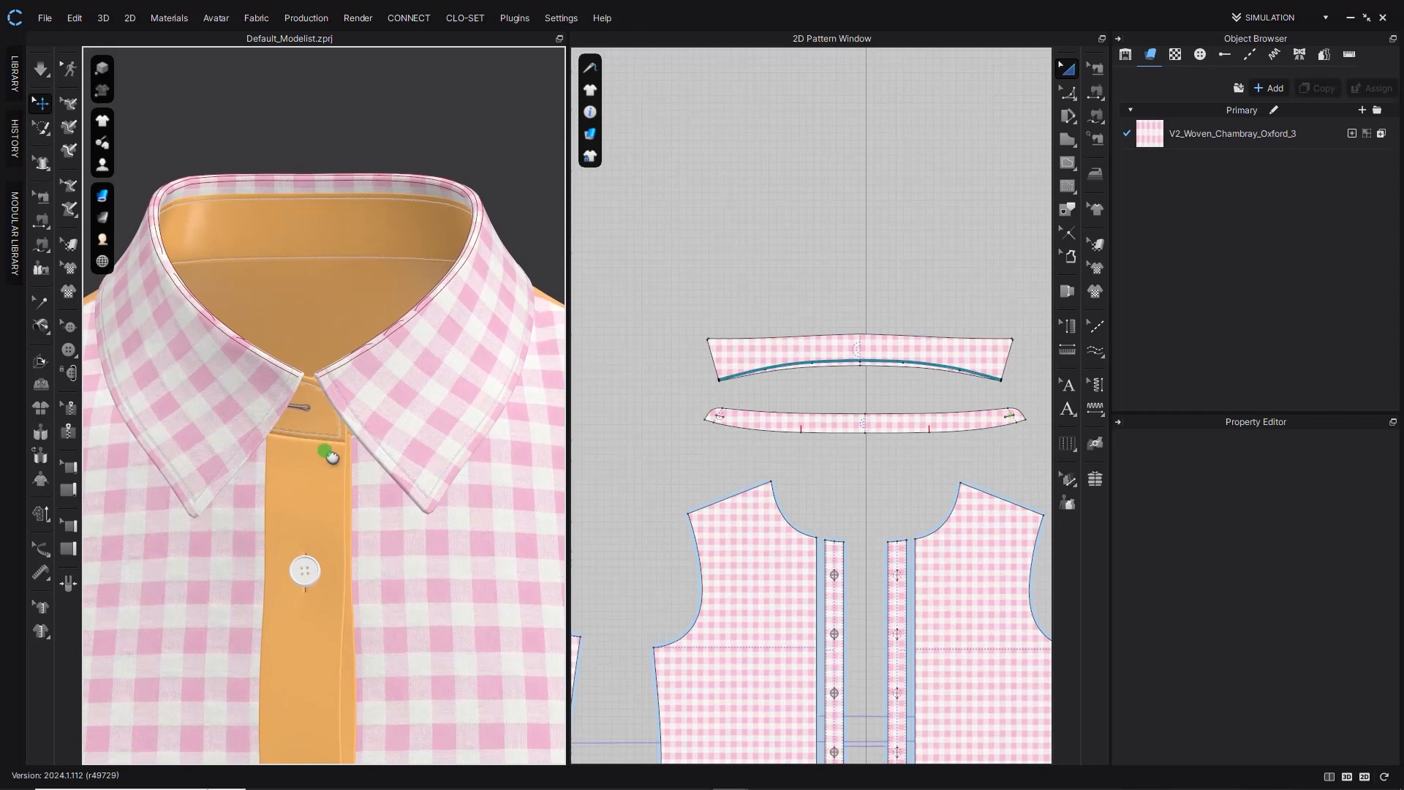
{"action": "middle_click_drag", "start_coordinate": [331, 457], "coordinate": [357, 378]}
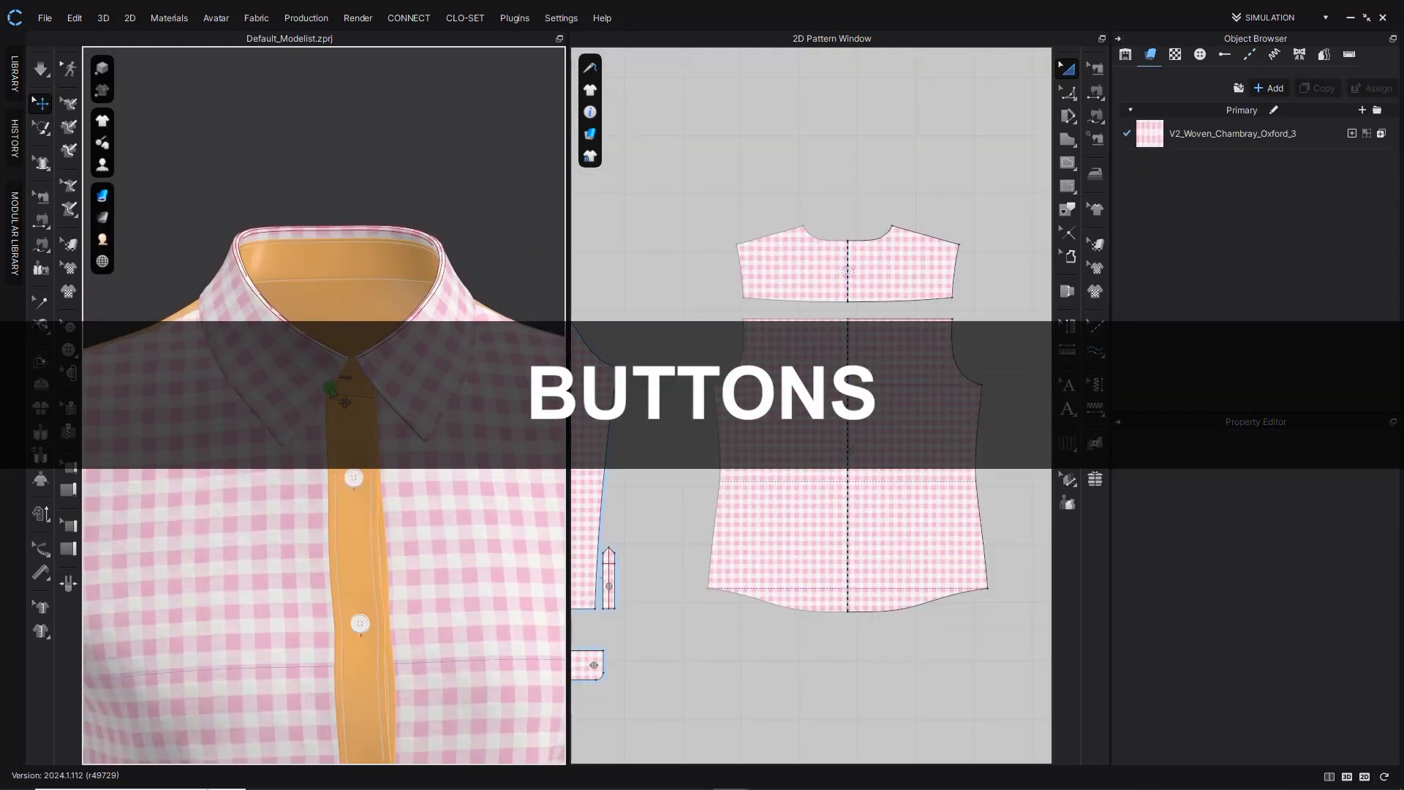
Add a new button style and give it a two-hole shape.
{"action": "scroll", "coordinate": [344, 402], "scroll_direction": "up", "scroll_amount": 3}
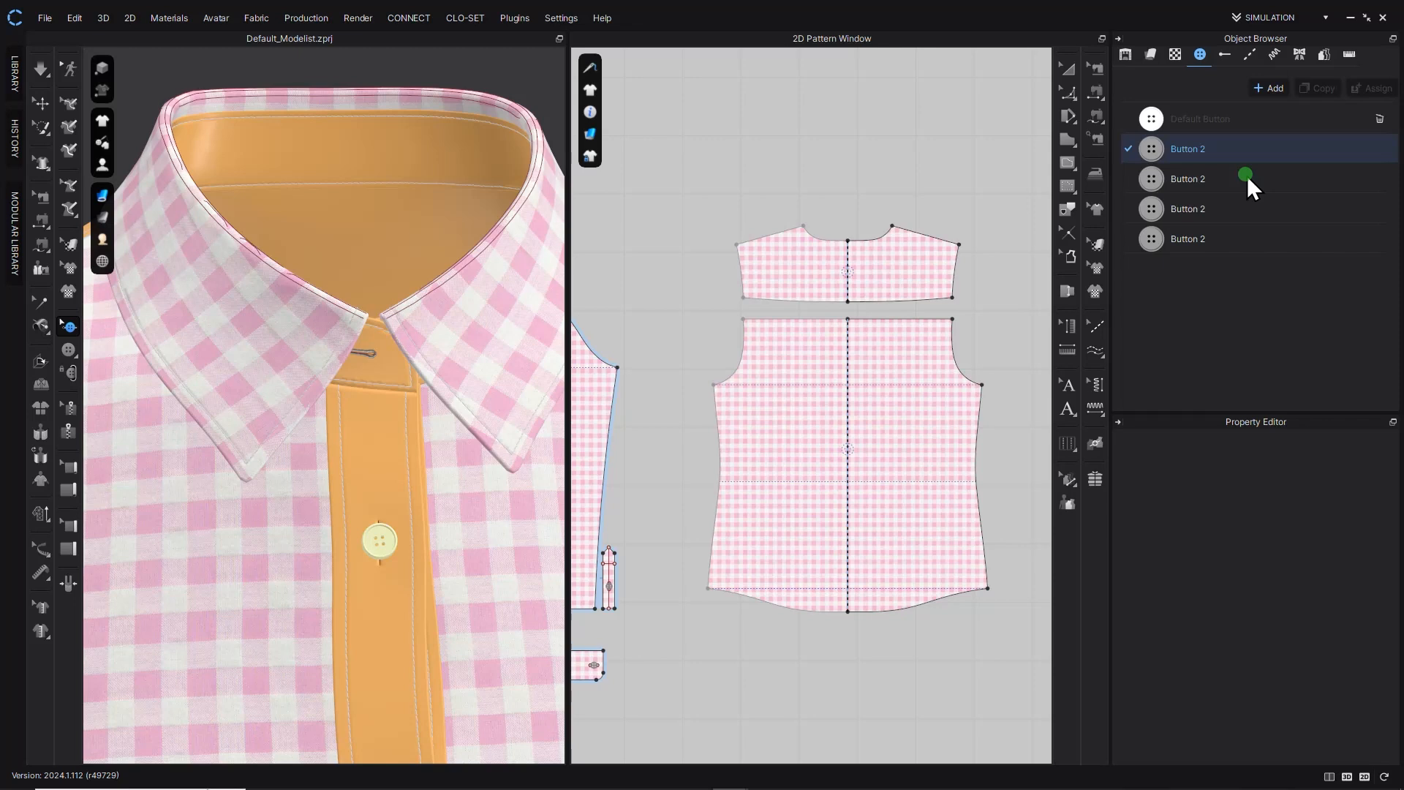
{"action": "middle_click_drag", "start_coordinate": [656, 385], "coordinate": [934, 235]}
{"action": "scroll", "coordinate": [867, 490], "scroll_direction": "down", "scroll_amount": 3}
{"action": "scroll", "coordinate": [609, 325], "scroll_direction": "up", "scroll_amount": 5}
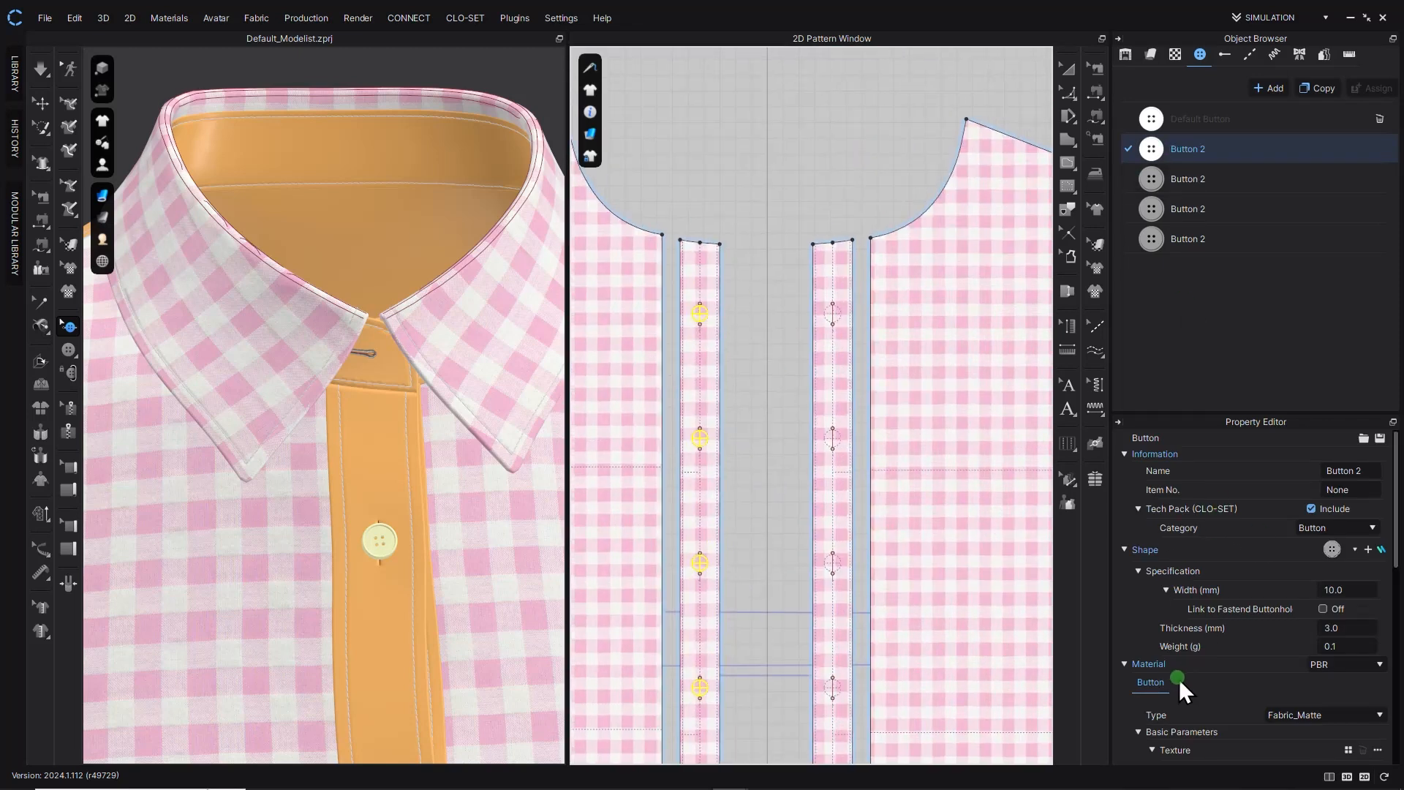
{"action": "left_click", "coordinate": [1270, 88]}
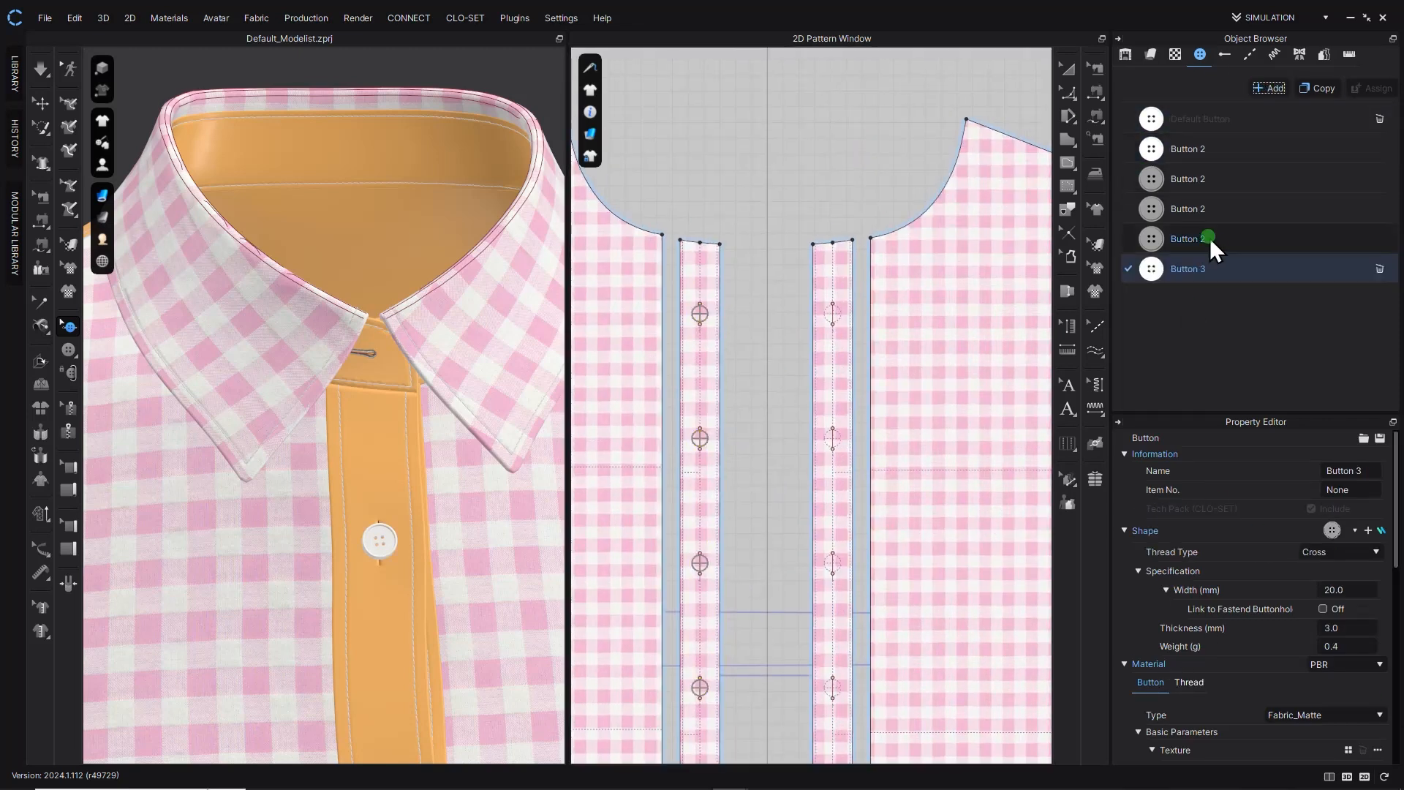
{"action": "left_click", "coordinate": [1362, 531]}
{"action": "left_click", "coordinate": [1326, 585]}
Set the two-hole button's width to 10 mm and its thickness to 1 mm.
{"action": "left_click", "coordinate": [1372, 569]}
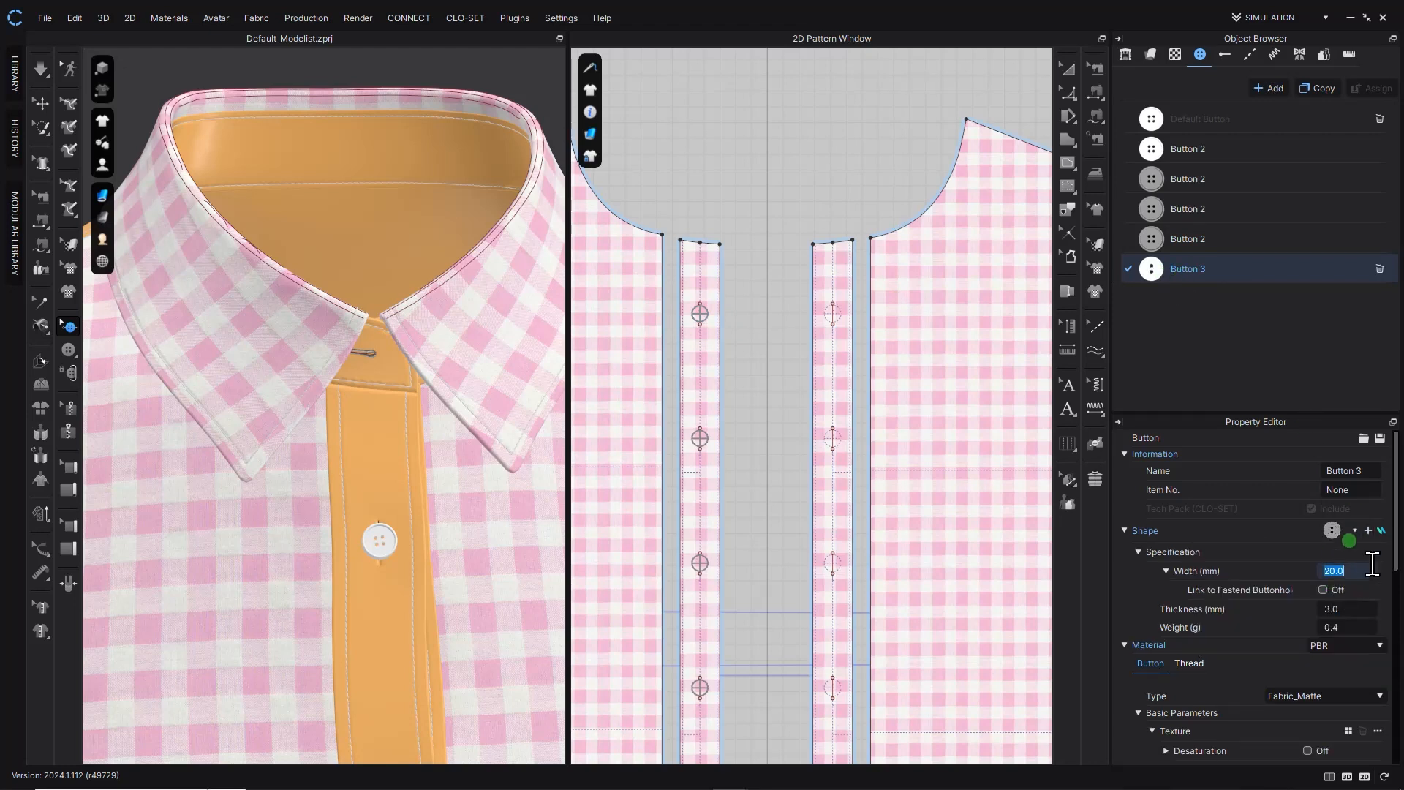
{"action": "type", "text": "10"}
{"action": "key", "text": "Return"}
{"action": "left_click", "coordinate": [1353, 608]}
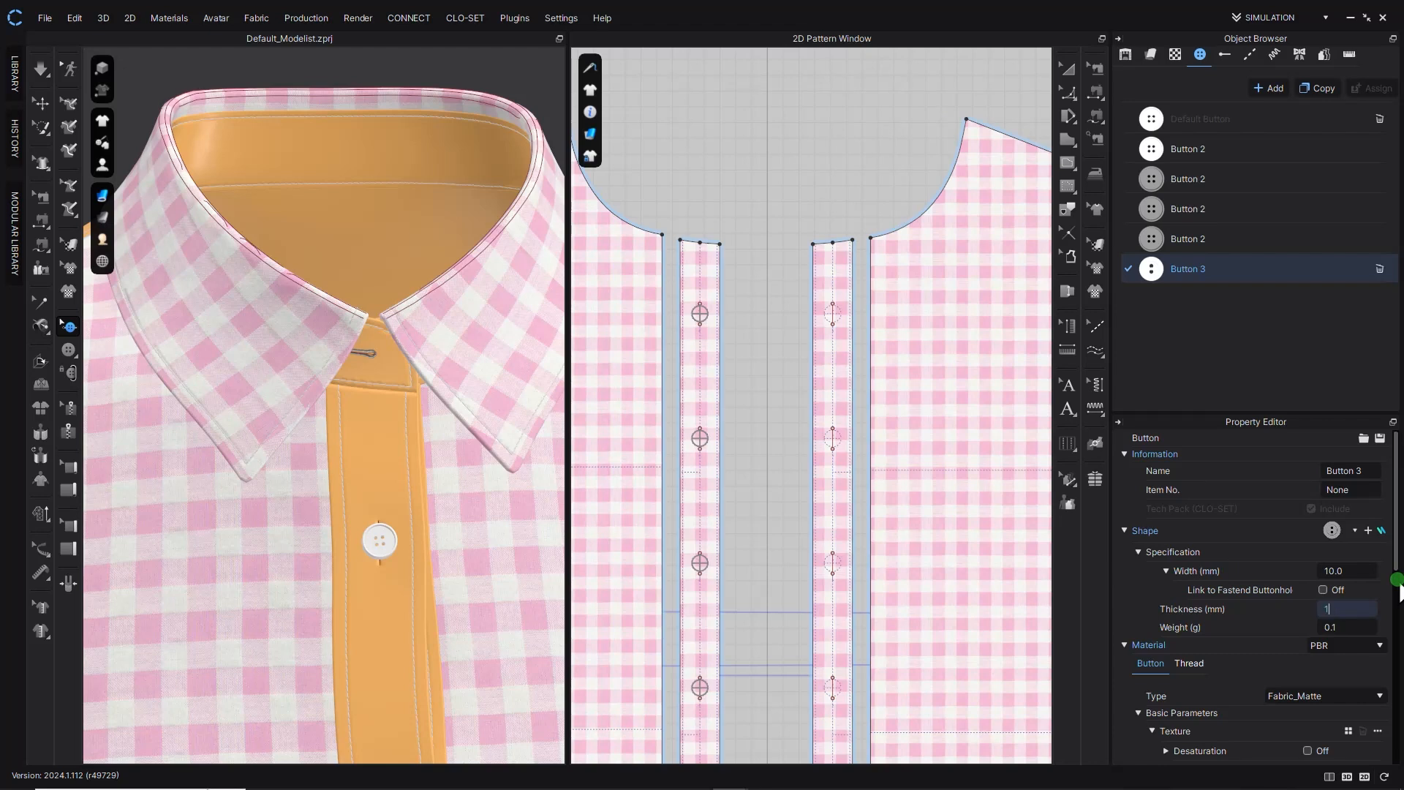
{"action": "type", "text": "1"}
{"action": "key", "text": "Return"}
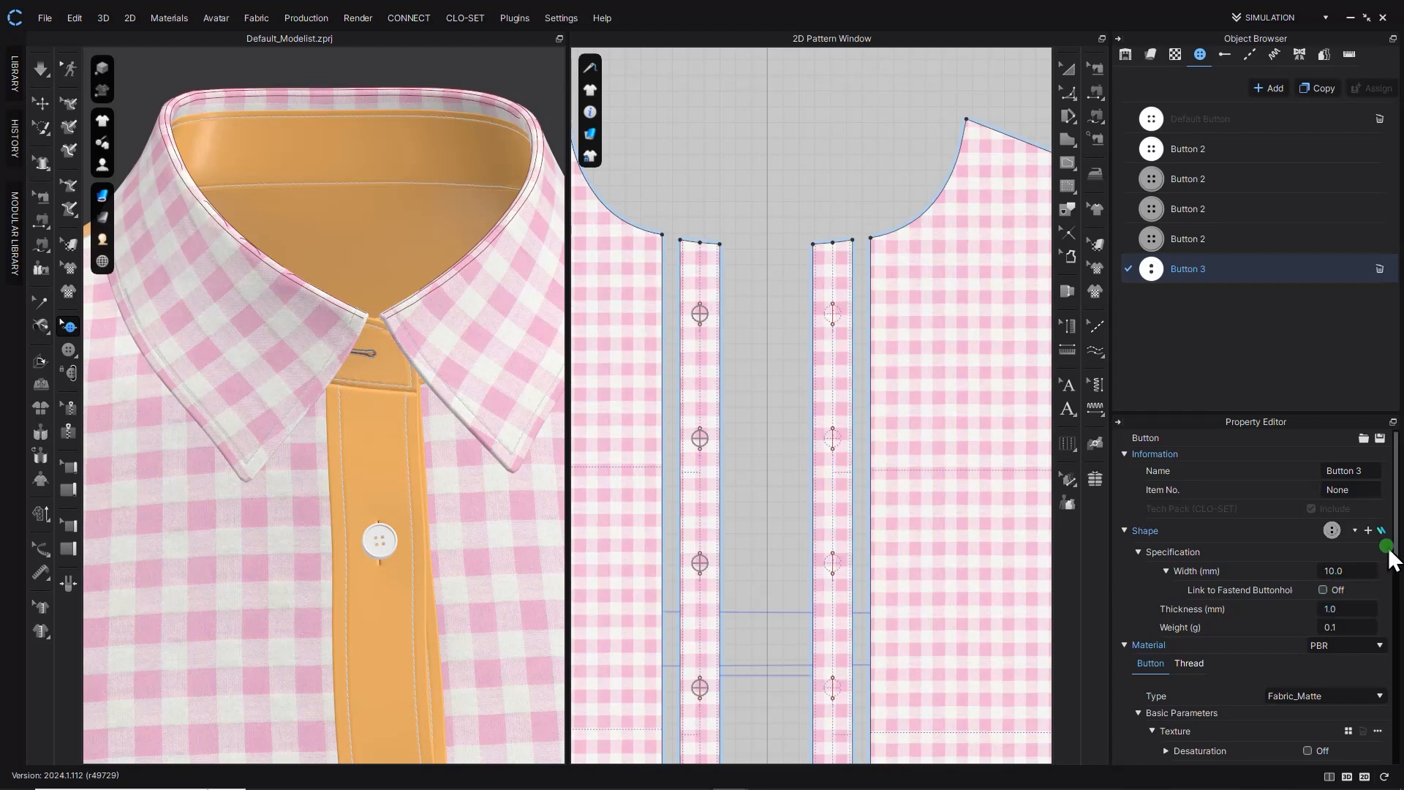
Change the two-hole button's material type to Plastic and set its reflection intensity to 40.
{"action": "scroll", "coordinate": [1390, 548], "scroll_direction": "down", "scroll_amount": 3}
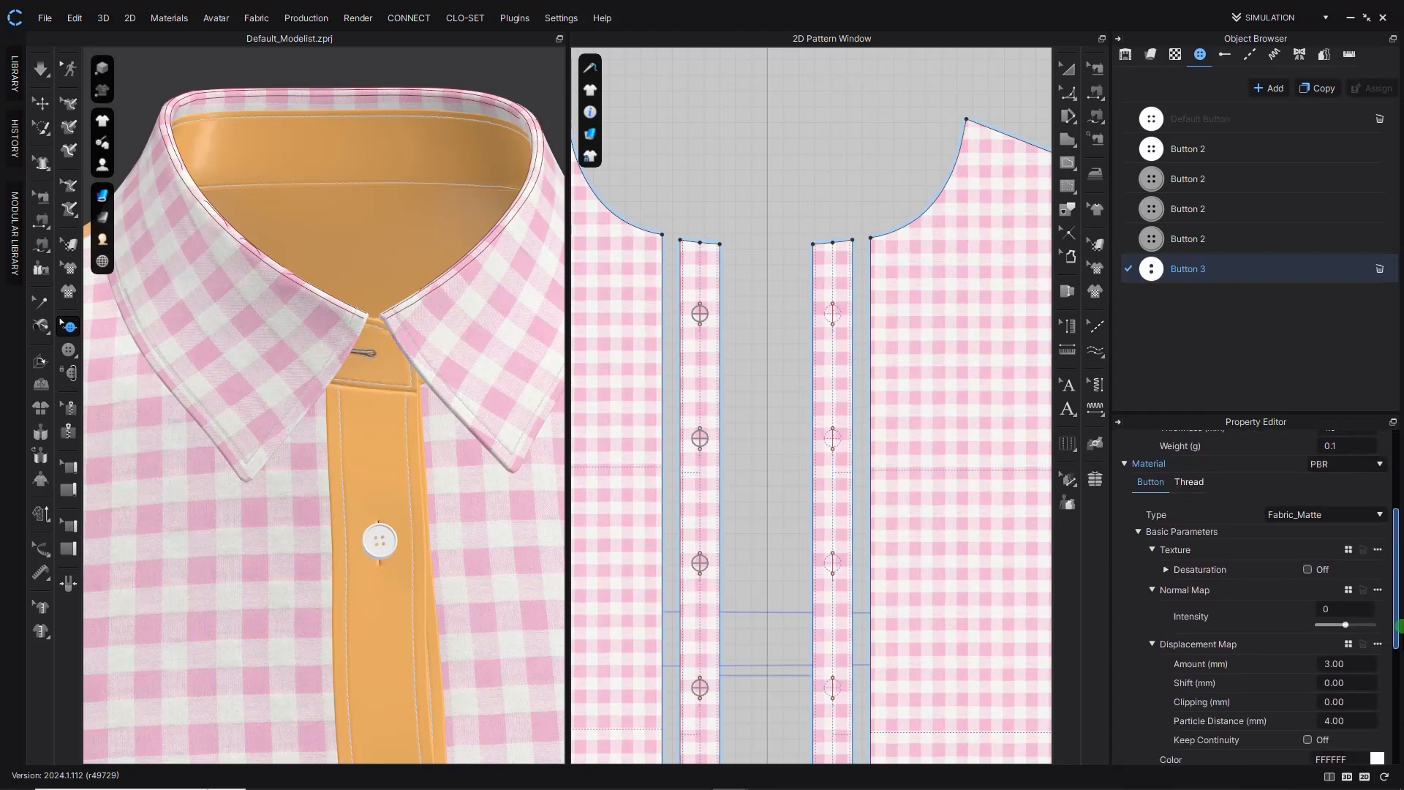
{"action": "left_click", "coordinate": [1366, 511]}
{"action": "left_click", "coordinate": [1301, 652]}
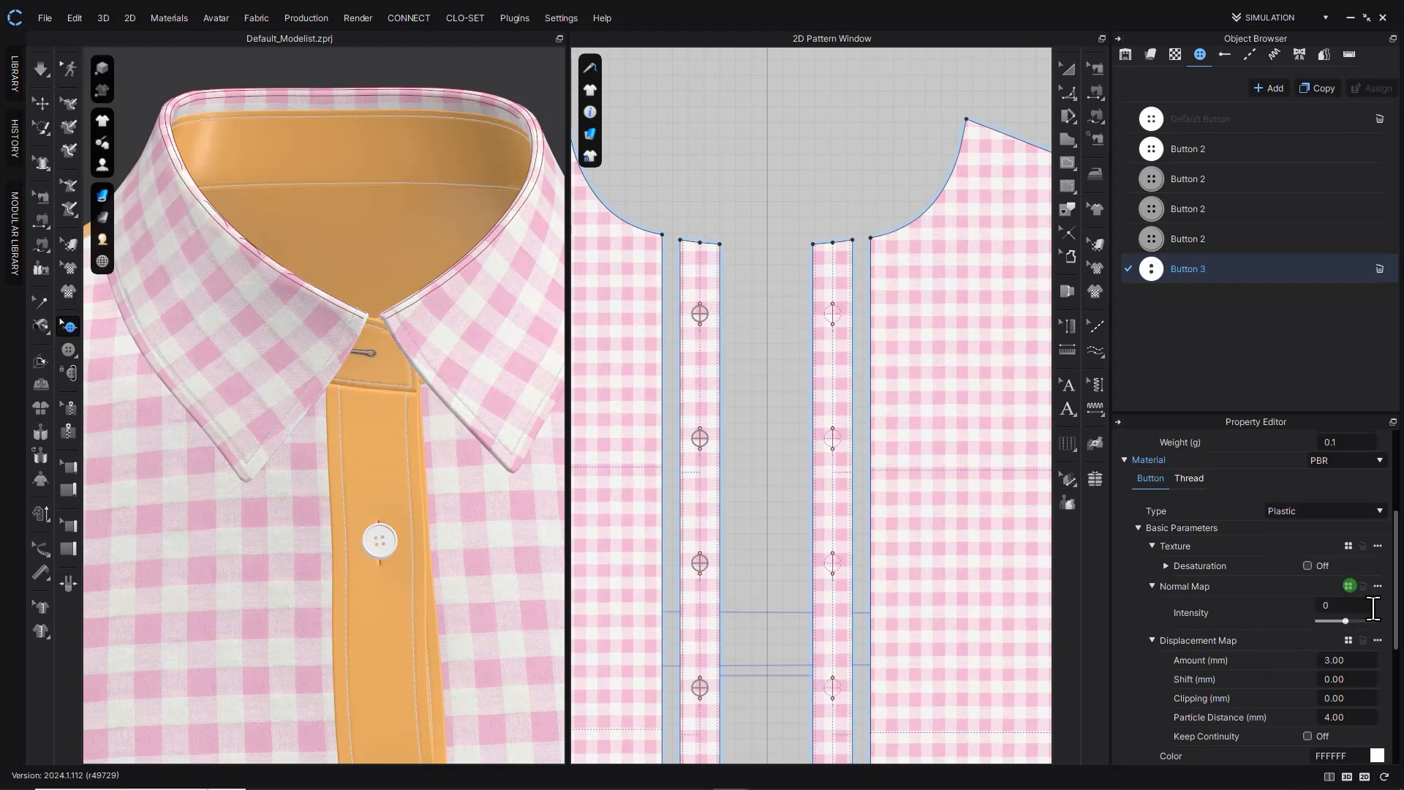
{"action": "scroll", "coordinate": [1374, 608], "scroll_direction": "down", "scroll_amount": 5}
{"action": "double_click", "coordinate": [1332, 649]}
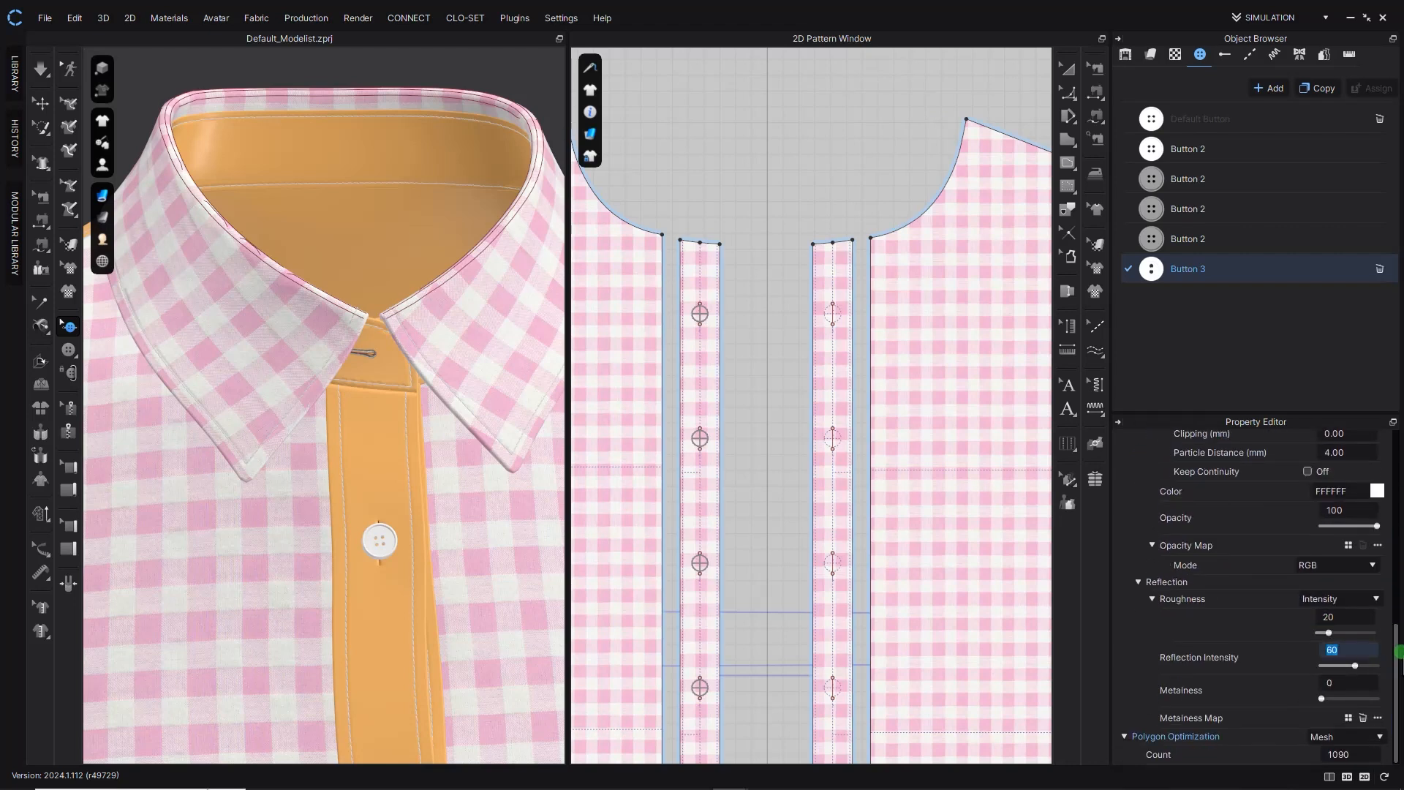
{"action": "type", "text": "40"}
{"action": "key", "text": "Return"}
Color the two-hole button a warm light grey, DDDDD2.
{"action": "left_click_drag", "start_coordinate": [1382, 684], "coordinate": [1396, 612]}
{"action": "left_click", "coordinate": [1377, 641]}
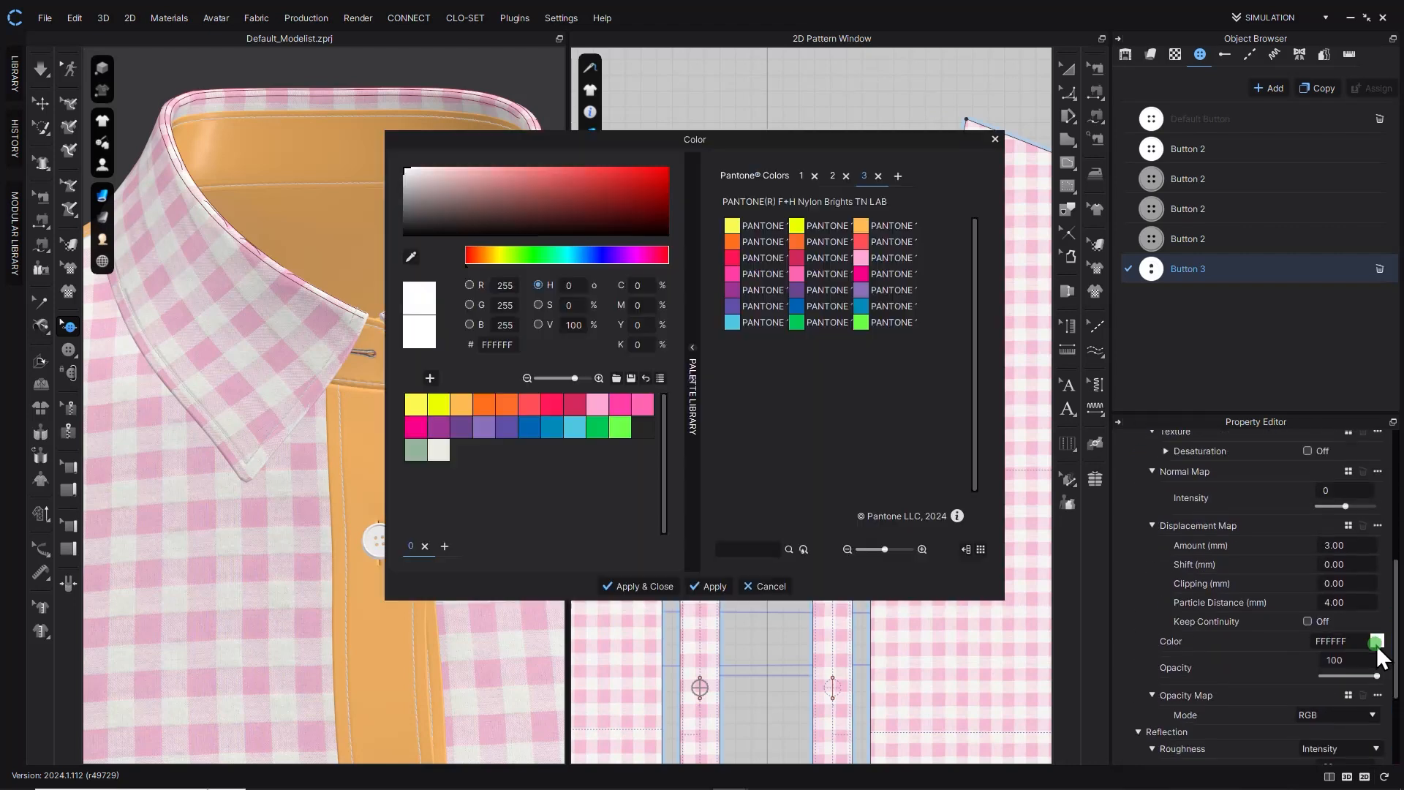
{"action": "left_click", "coordinate": [409, 177]}
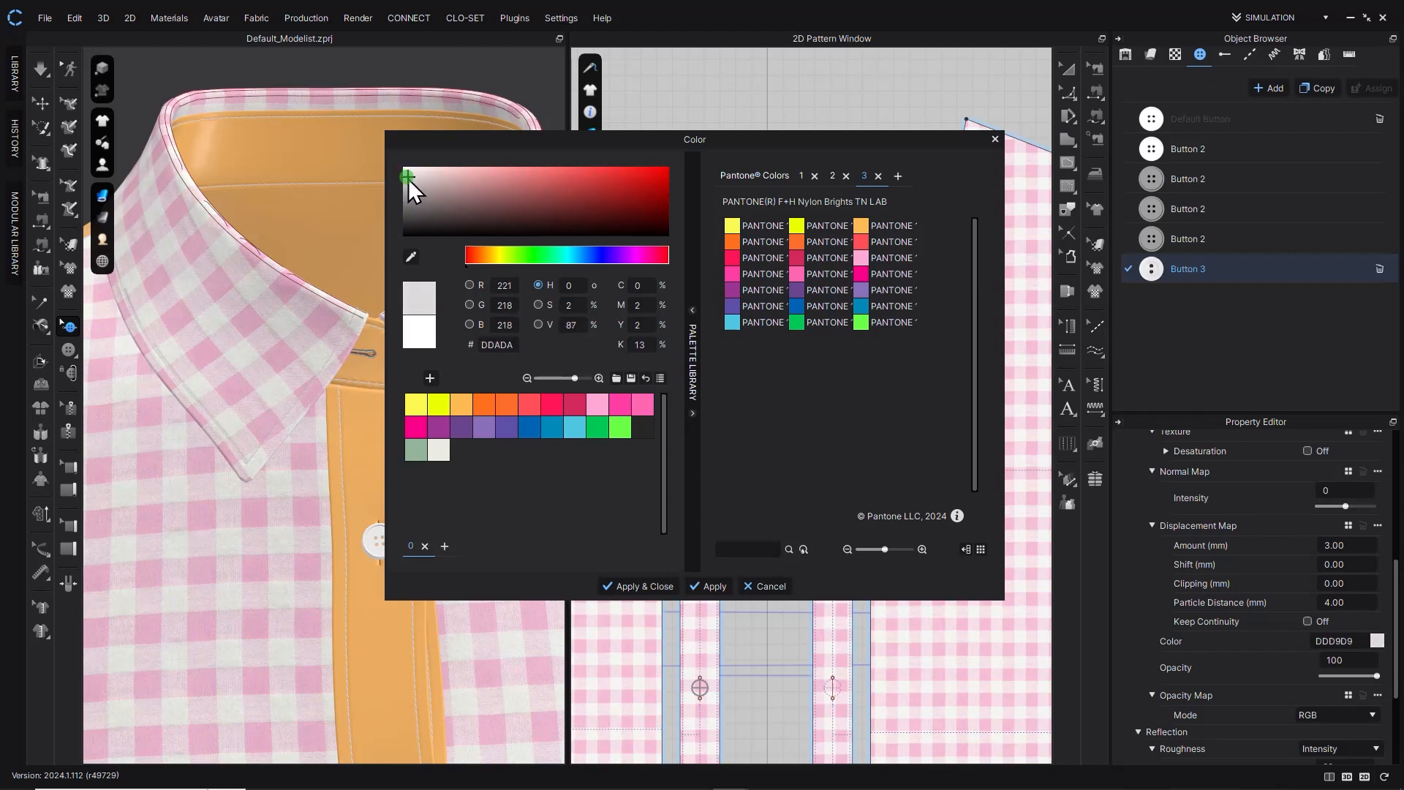
{"action": "left_click", "coordinate": [497, 256]}
{"action": "left_click", "coordinate": [440, 449]}
{"action": "left_click", "coordinate": [416, 177]}
{"action": "left_click", "coordinate": [710, 585]}
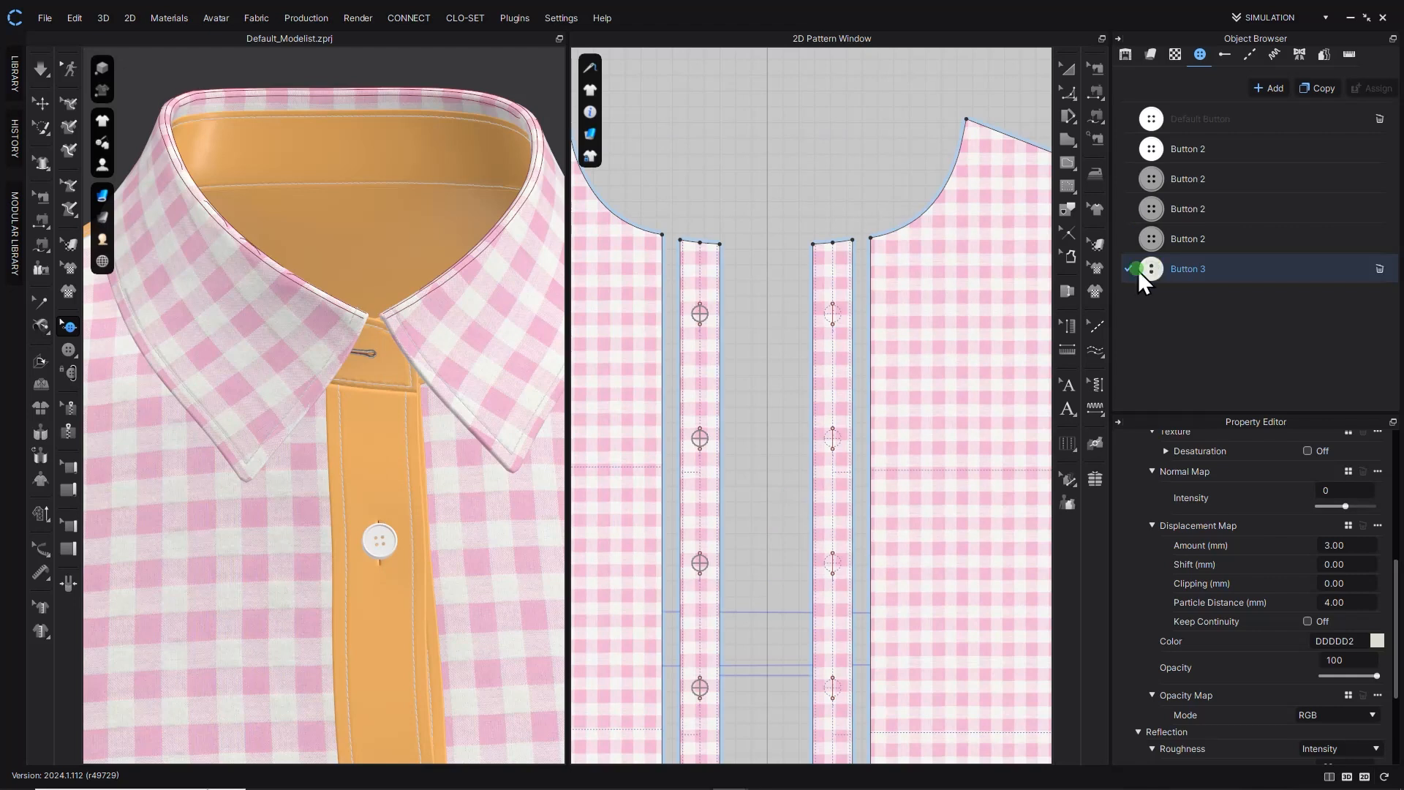
Select all the buttons on the front placket and assign them the Button 3 style.
{"action": "scroll", "coordinate": [793, 273], "scroll_direction": "down", "scroll_amount": 5}
{"action": "scroll", "coordinate": [793, 273], "scroll_direction": "up", "scroll_amount": 2}
{"action": "scroll", "coordinate": [721, 245], "scroll_direction": "down", "scroll_amount": 3}
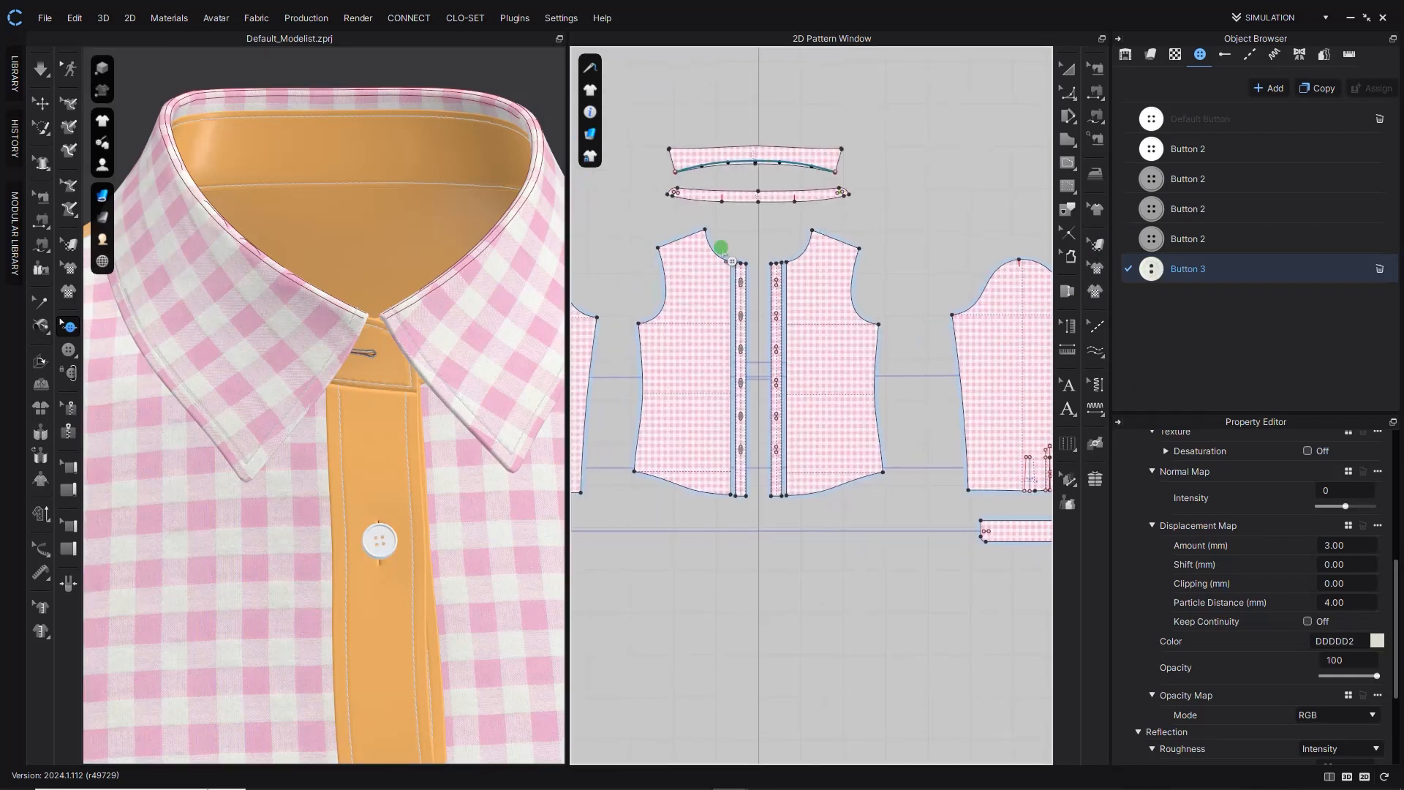
{"action": "left_click_drag", "start_coordinate": [766, 560], "coordinate": [763, 558]}
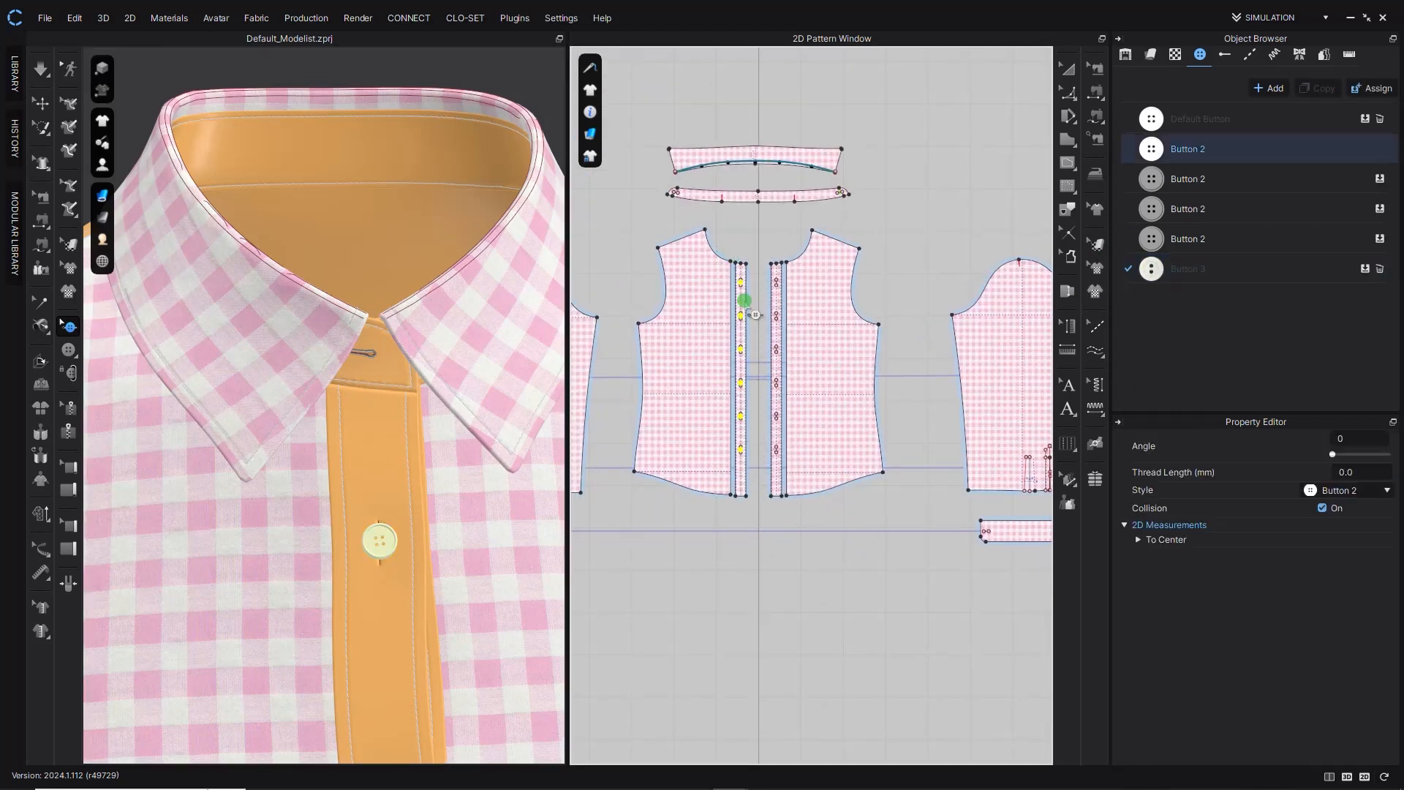
{"action": "scroll", "coordinate": [756, 315], "scroll_direction": "down", "scroll_amount": 2}
{"action": "scroll", "coordinate": [738, 303], "scroll_direction": "up", "scroll_amount": 10}
{"action": "mouse_move", "coordinate": [1153, 272]}
{"action": "left_mouse_down"}
{"action": "mouse_move", "coordinate": [855, 304]}
{"action": "mouse_move", "coordinate": [754, 289]}
{"action": "left_mouse_up"}
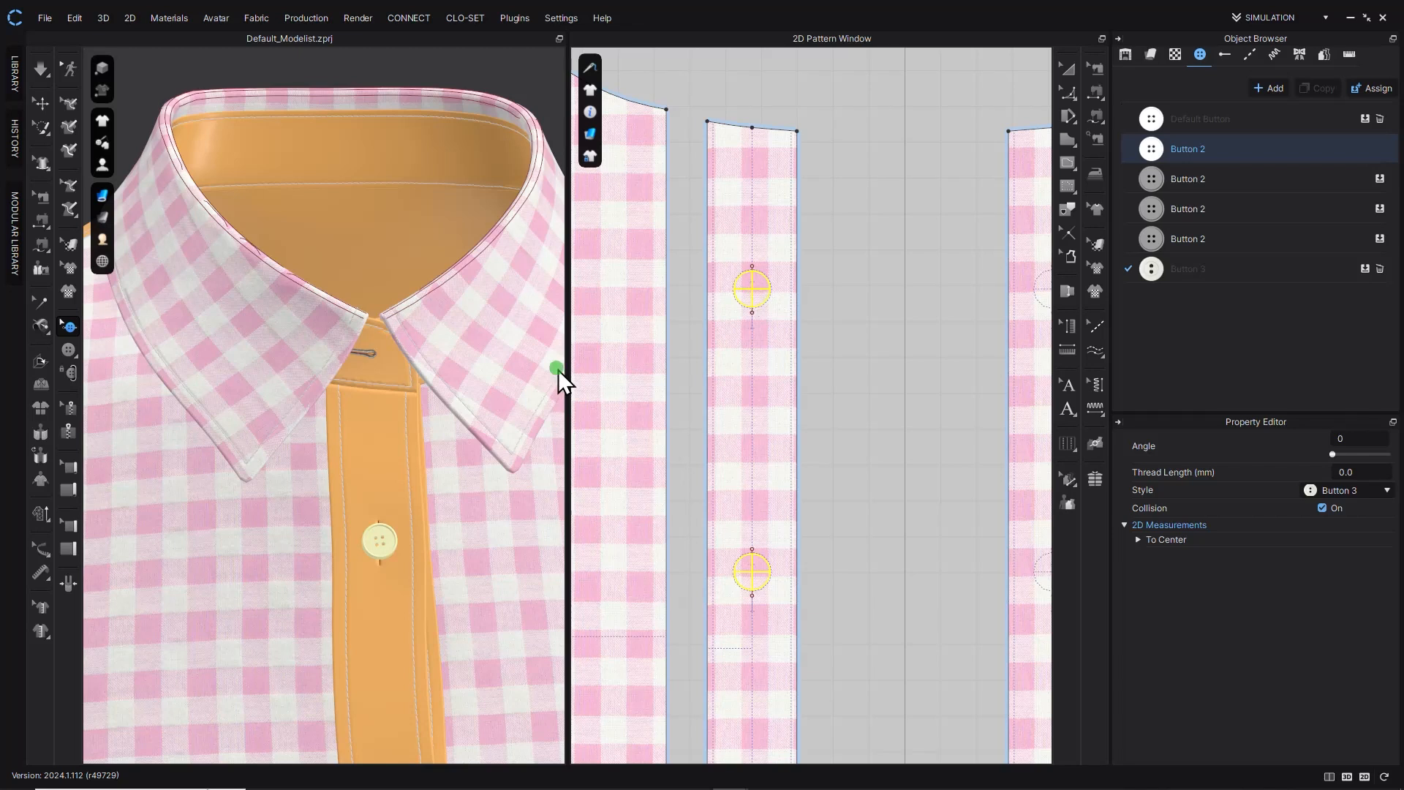
{"action": "scroll", "coordinate": [382, 571], "scroll_direction": "down", "scroll_amount": 3}
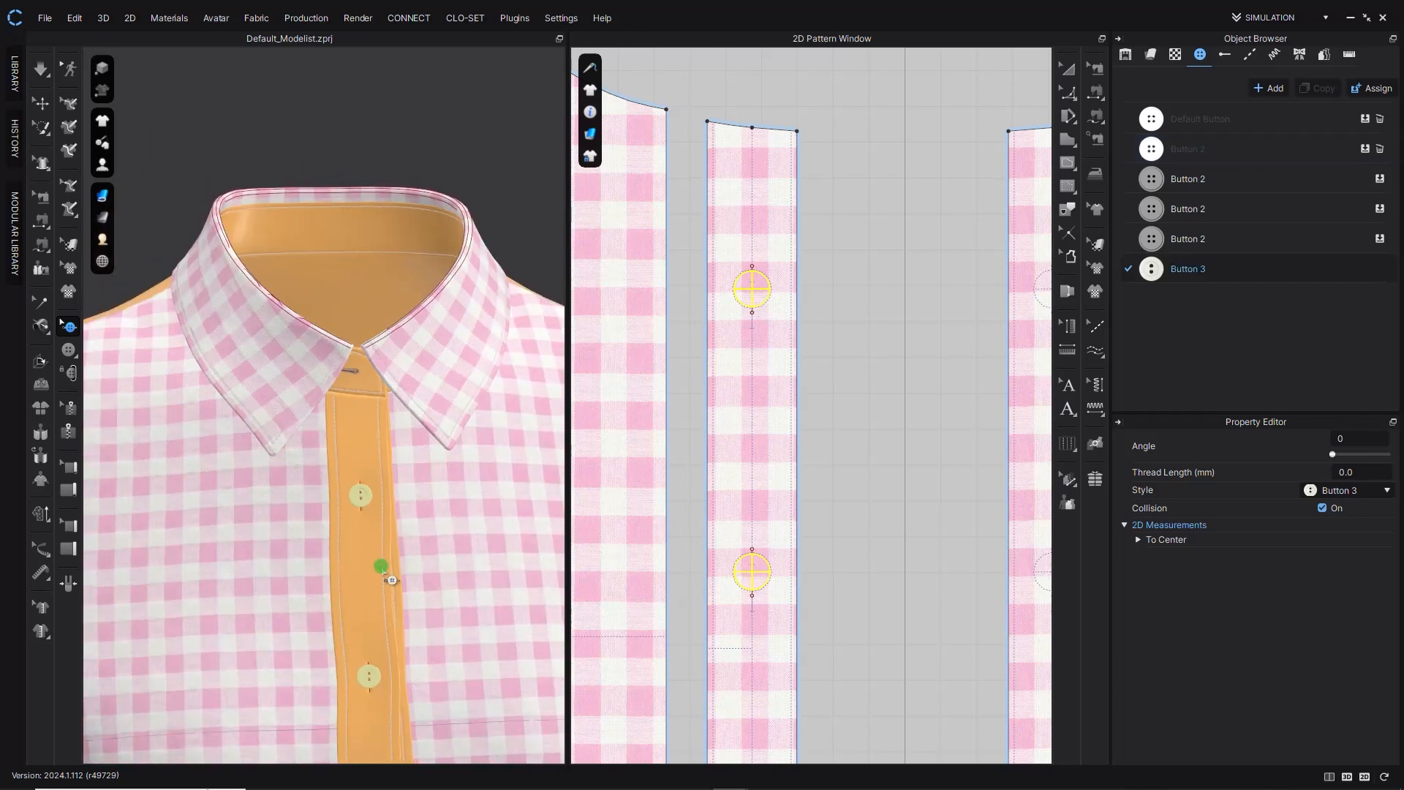
{"action": "scroll", "coordinate": [406, 255], "scroll_direction": "down", "scroll_amount": 3}
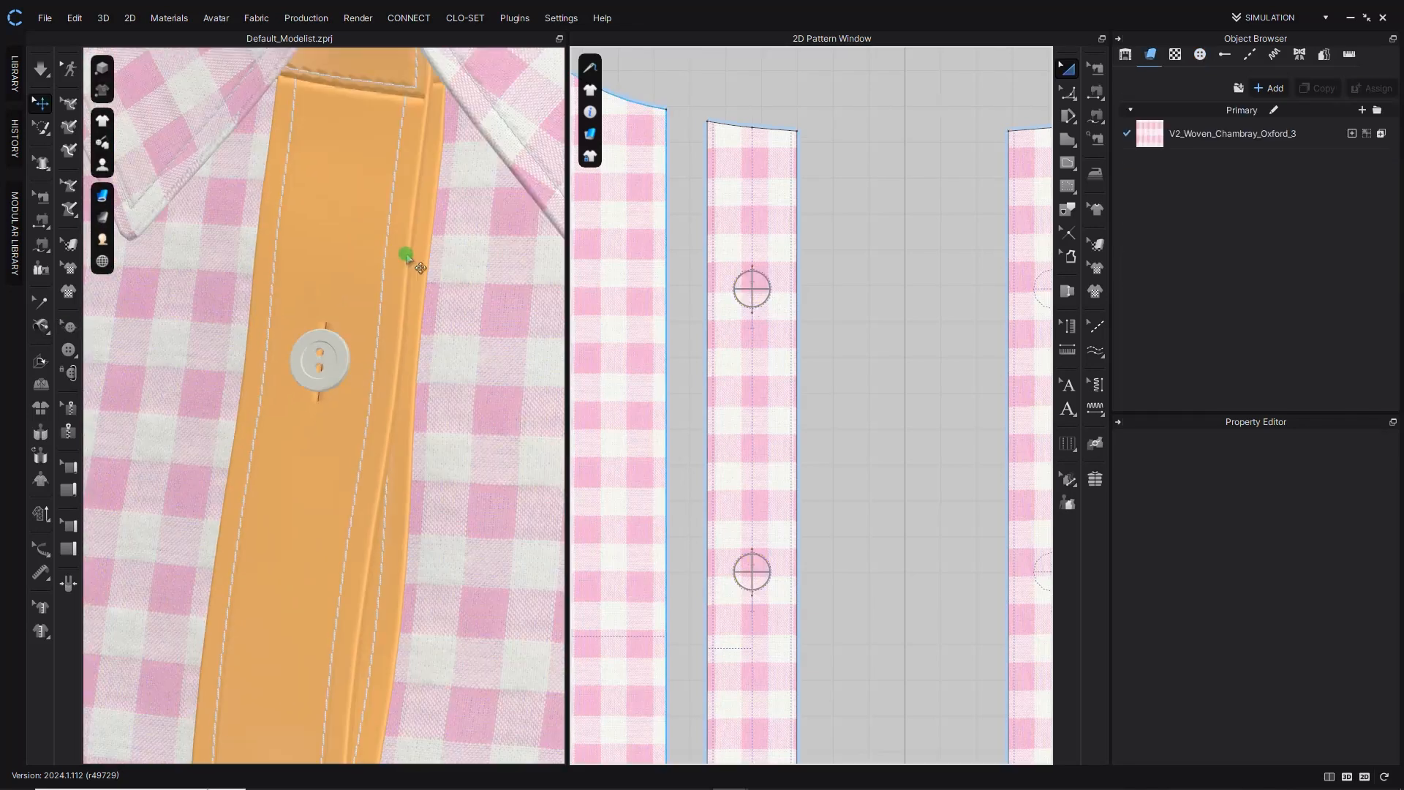
{"action": "right_click_drag", "start_coordinate": [406, 254], "coordinate": [349, 288]}
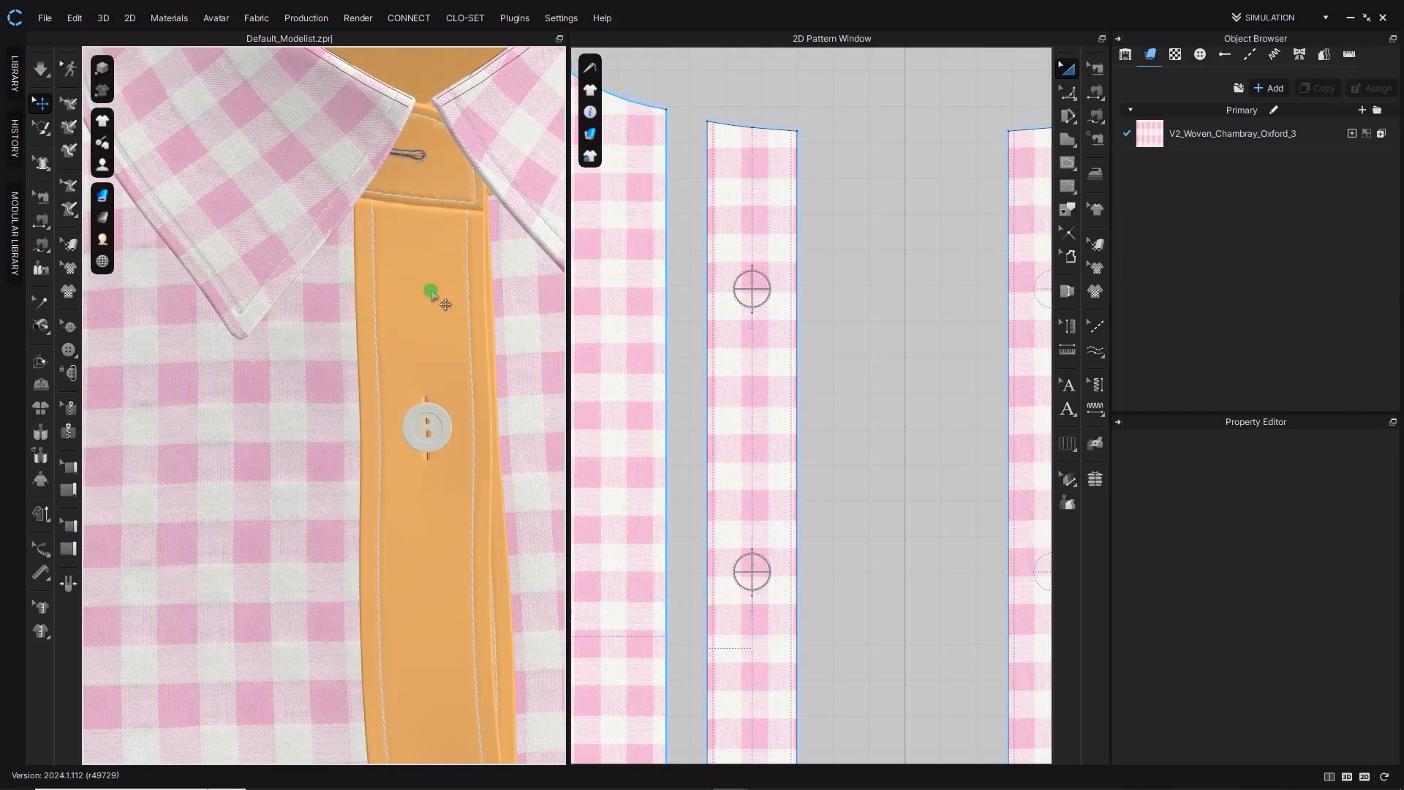
Delete the default buttonhole style and add a new one with a straight rectangular shape.
{"action": "left_click", "coordinate": [68, 332]}
{"action": "left_click", "coordinate": [67, 348]}
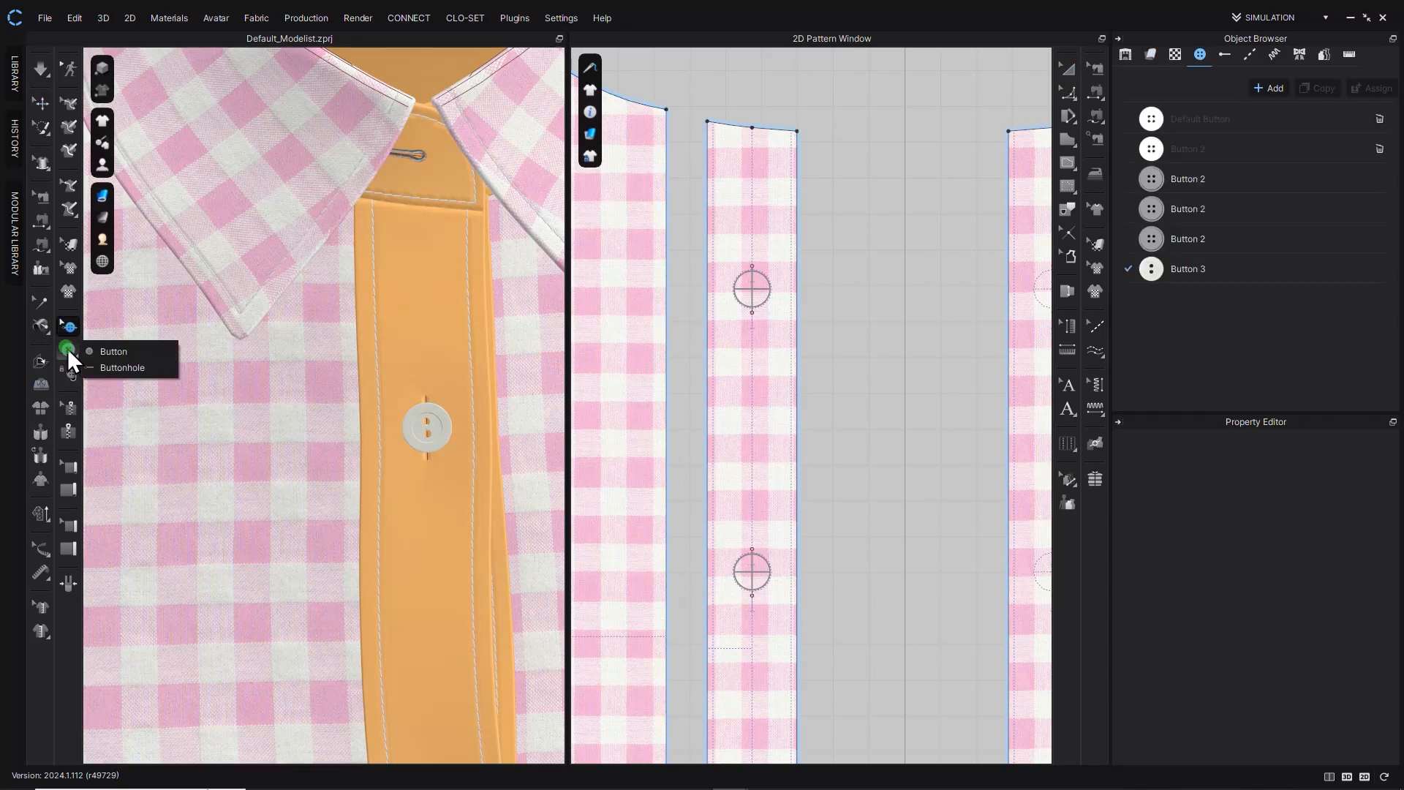
{"action": "left_click", "coordinate": [150, 368]}
{"action": "left_click", "coordinate": [1380, 117]}
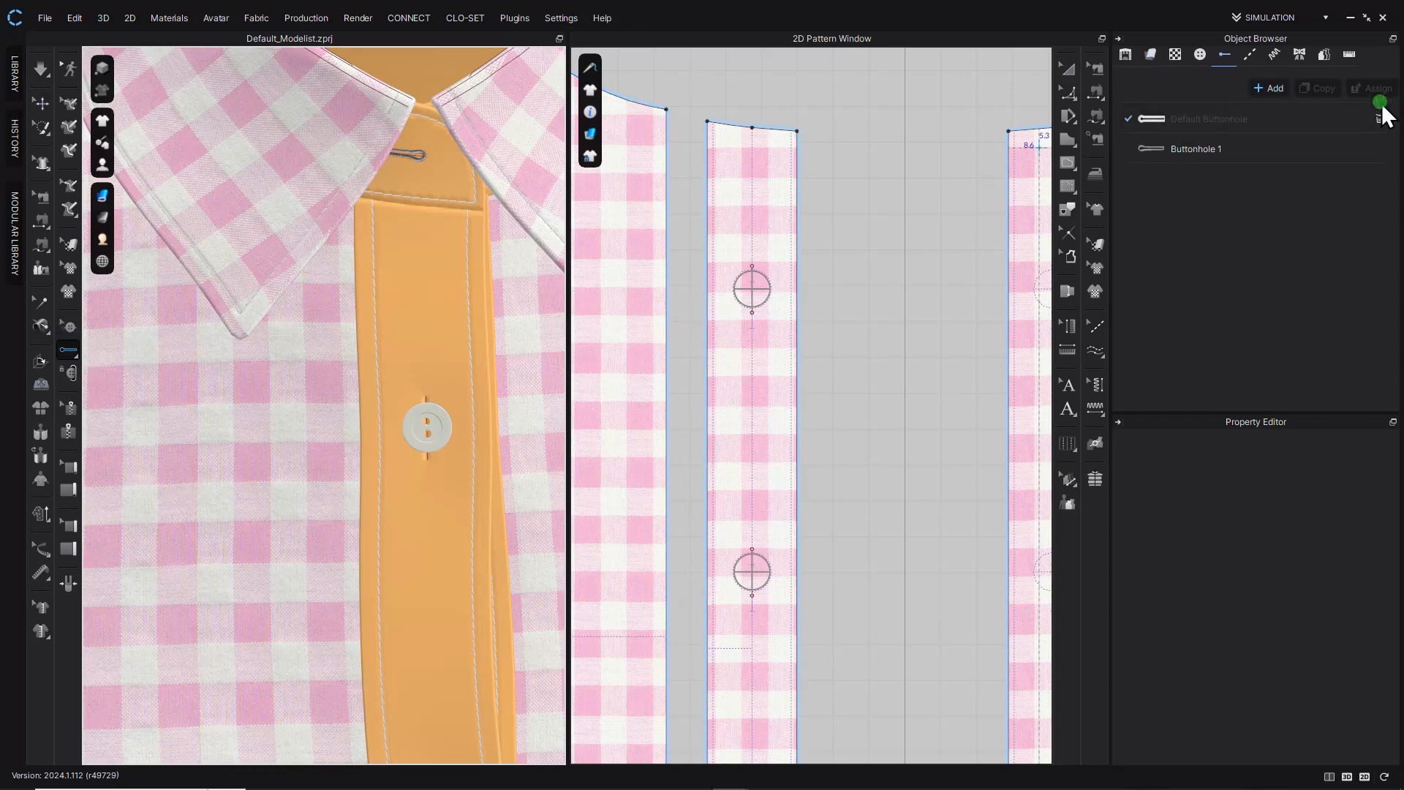
{"action": "left_click", "coordinate": [1271, 90]}
{"action": "mouse_move", "coordinate": [1399, 545]}
{"action": "left_mouse_down"}
{"action": "mouse_move", "coordinate": [1398, 564]}
{"action": "mouse_move", "coordinate": [1396, 539]}
{"action": "left_mouse_up"}
{"action": "left_click", "coordinate": [1367, 530]}
{"action": "left_click", "coordinate": [1223, 642]}
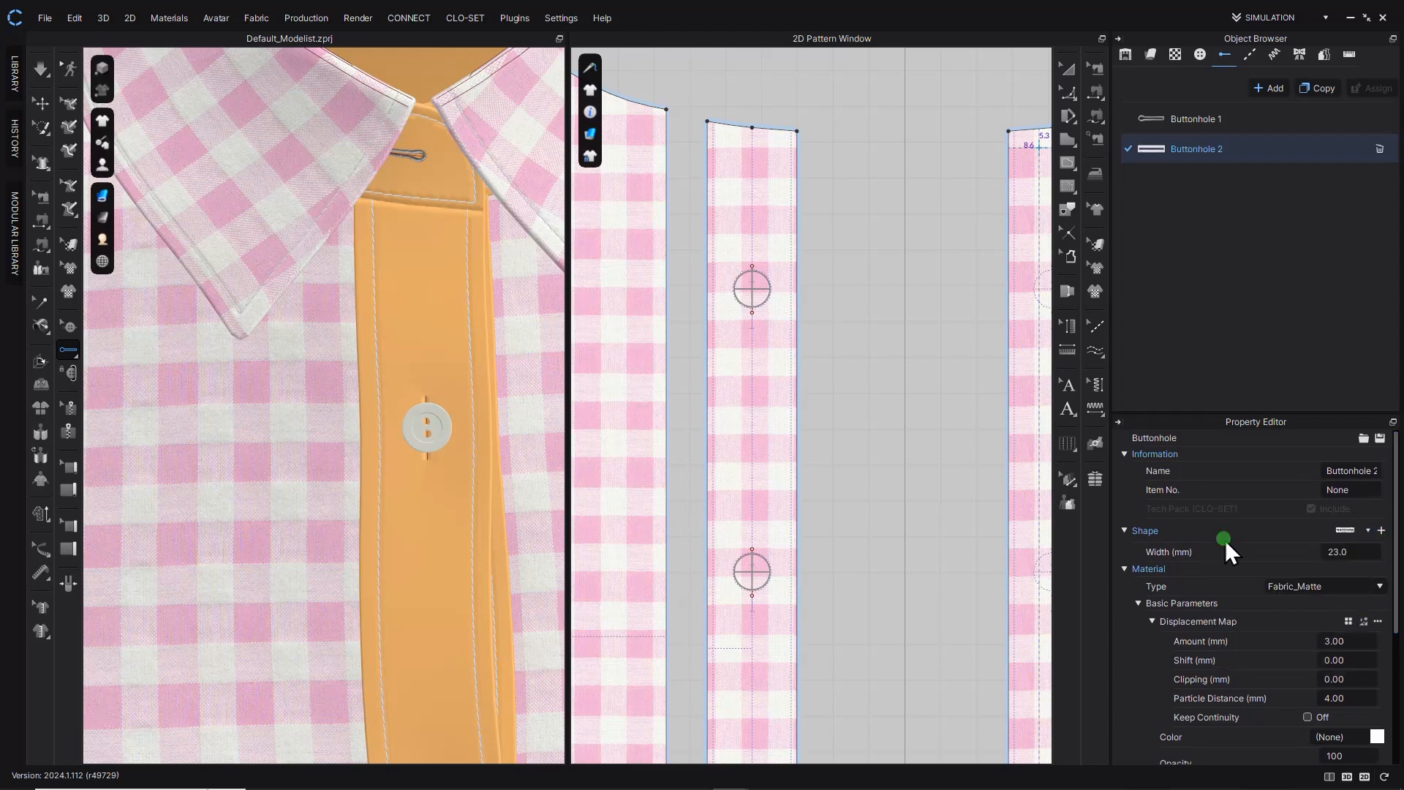
Place a buttonhole in the new style on the left placket pattern, just above the top button.
{"action": "scroll", "coordinate": [752, 289], "scroll_direction": "up", "scroll_amount": 5}
{"action": "left_click", "coordinate": [752, 289]}
{"action": "left_click", "coordinate": [68, 328]}
{"action": "left_click", "coordinate": [69, 348]}
{"action": "left_click", "coordinate": [747, 168]}
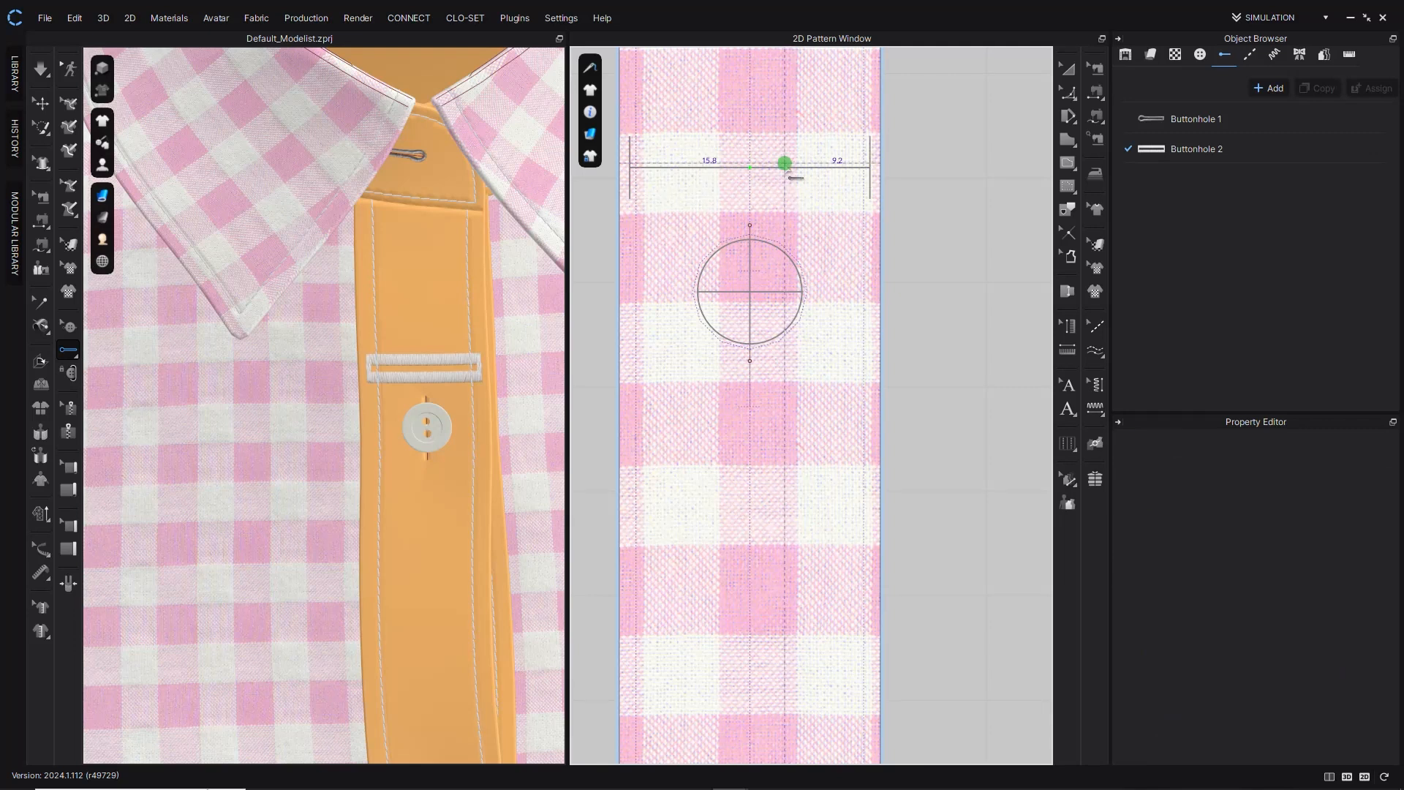
Move the new buttonhole so that it is centered on the placket's top button.
{"action": "left_click", "coordinate": [68, 328]}
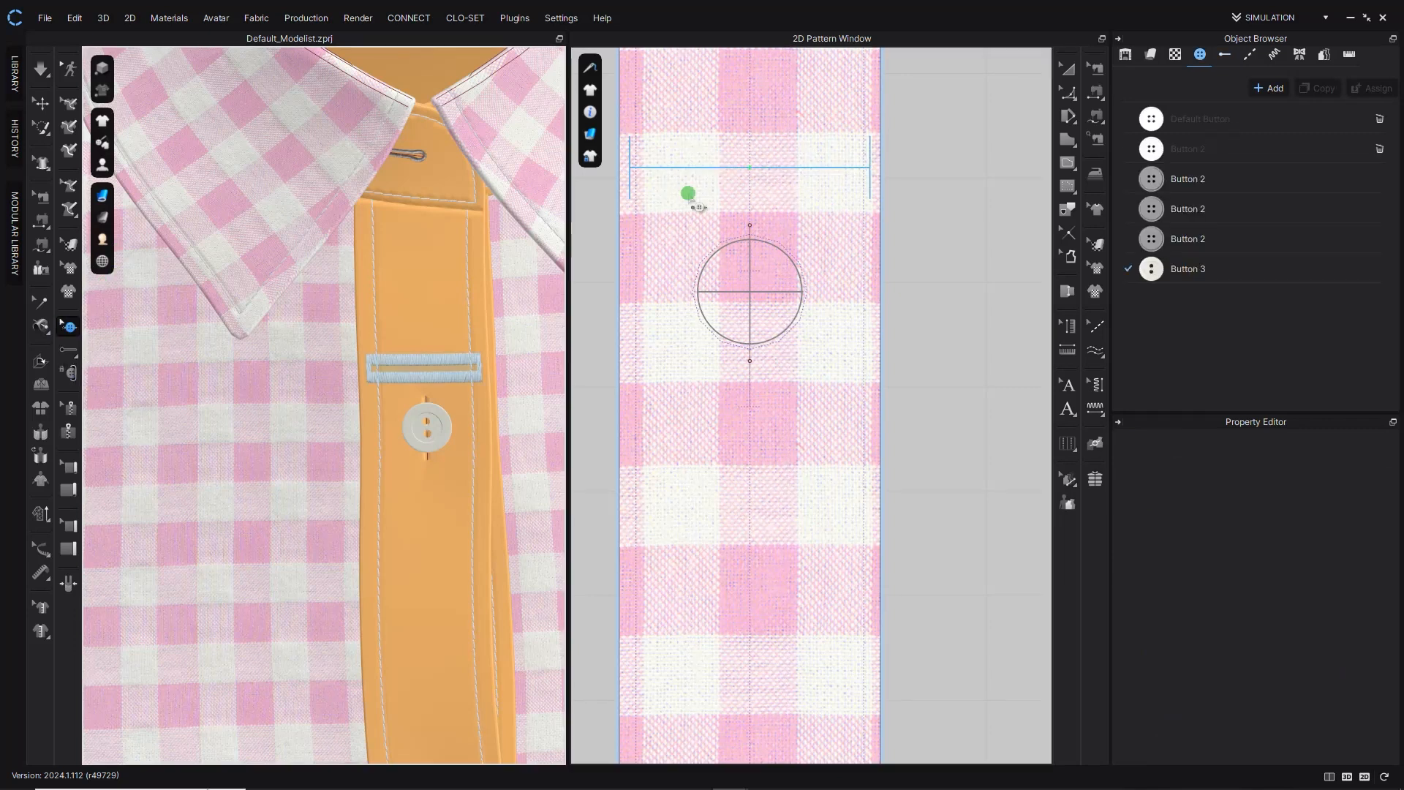
{"action": "left_click", "coordinate": [730, 294]}
{"action": "left_click_drag", "start_coordinate": [728, 294], "coordinate": [727, 294]}
{"action": "right_click_drag", "start_coordinate": [543, 395], "coordinate": [515, 385]}
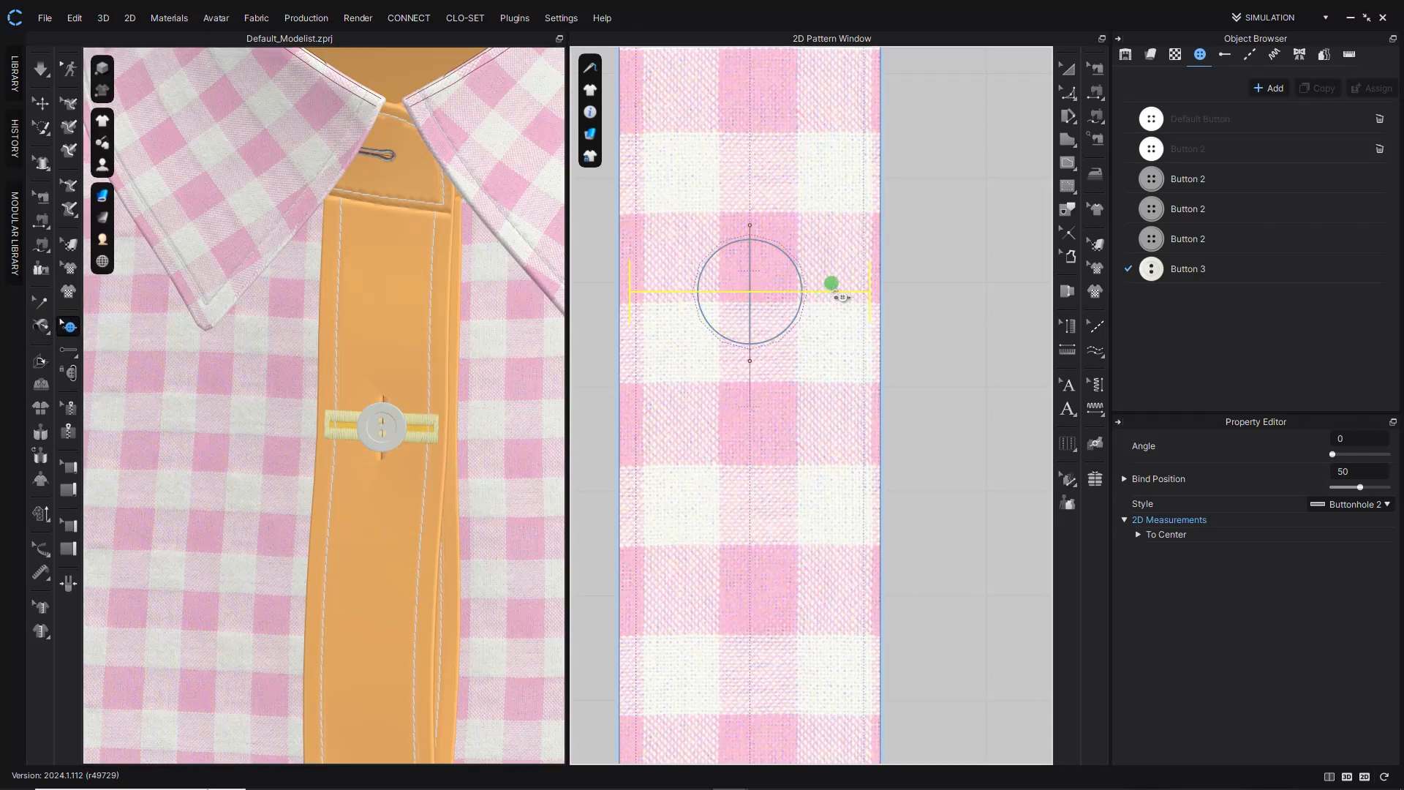
Set the top placket buttonhole's angle to 90 so that it runs vertically.
{"action": "scroll", "coordinate": [790, 322], "scroll_direction": "down", "scroll_amount": 4}
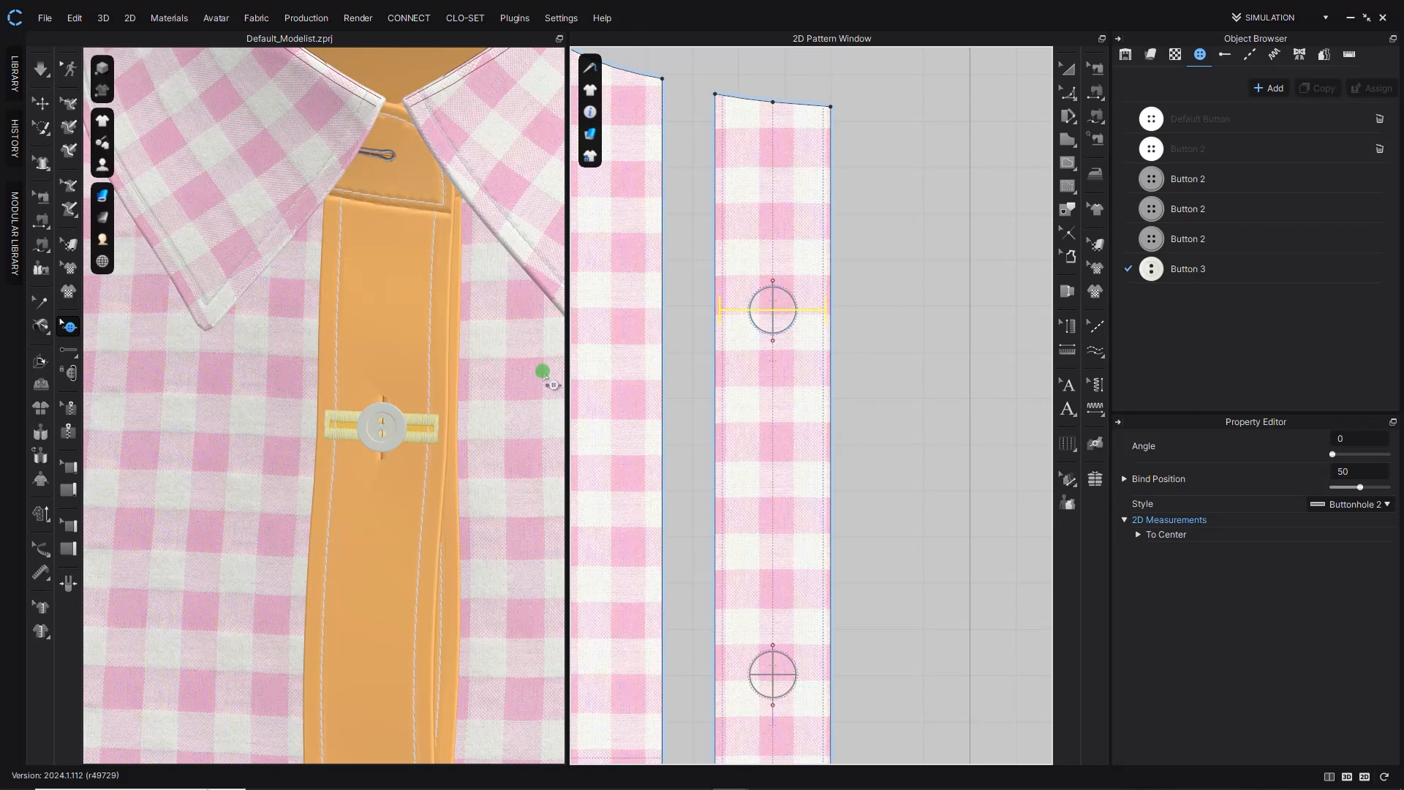
{"action": "left_click", "coordinate": [1345, 439]}
{"action": "type", "text": "90"}
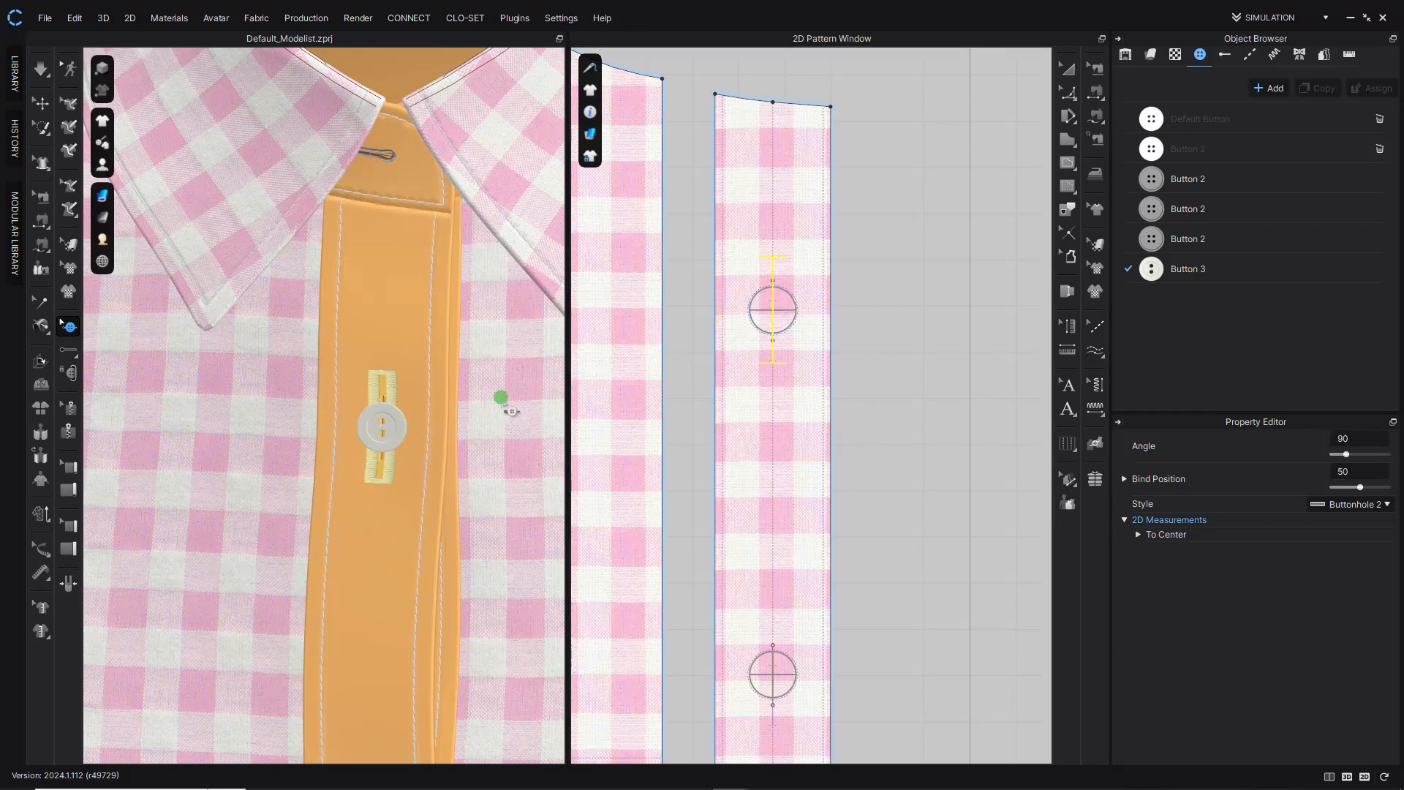
{"action": "key", "text": "Return"}
Set the width of the Buttonhole 2 style to 13 mm.
{"action": "left_click", "coordinate": [1214, 51]}
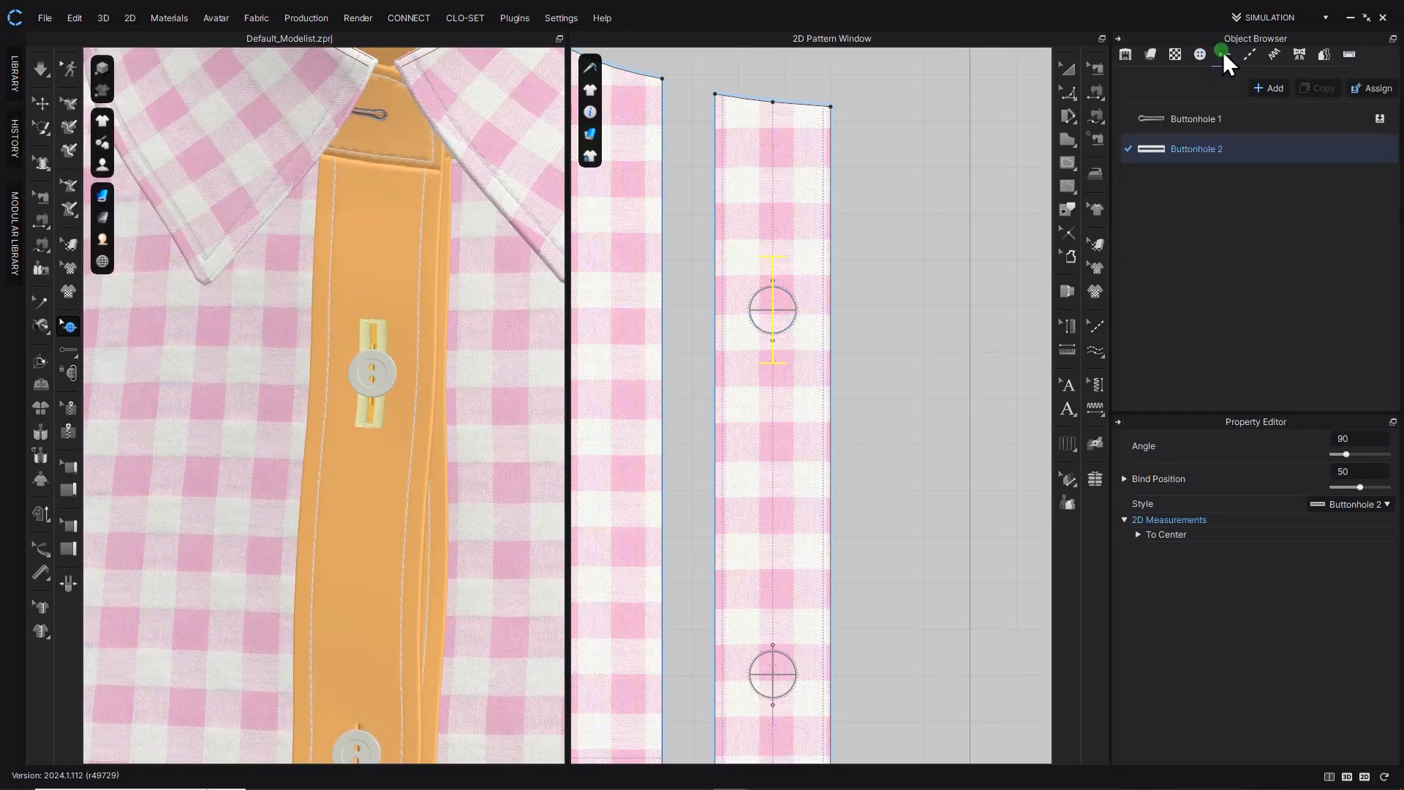
{"action": "left_click", "coordinate": [1196, 155]}
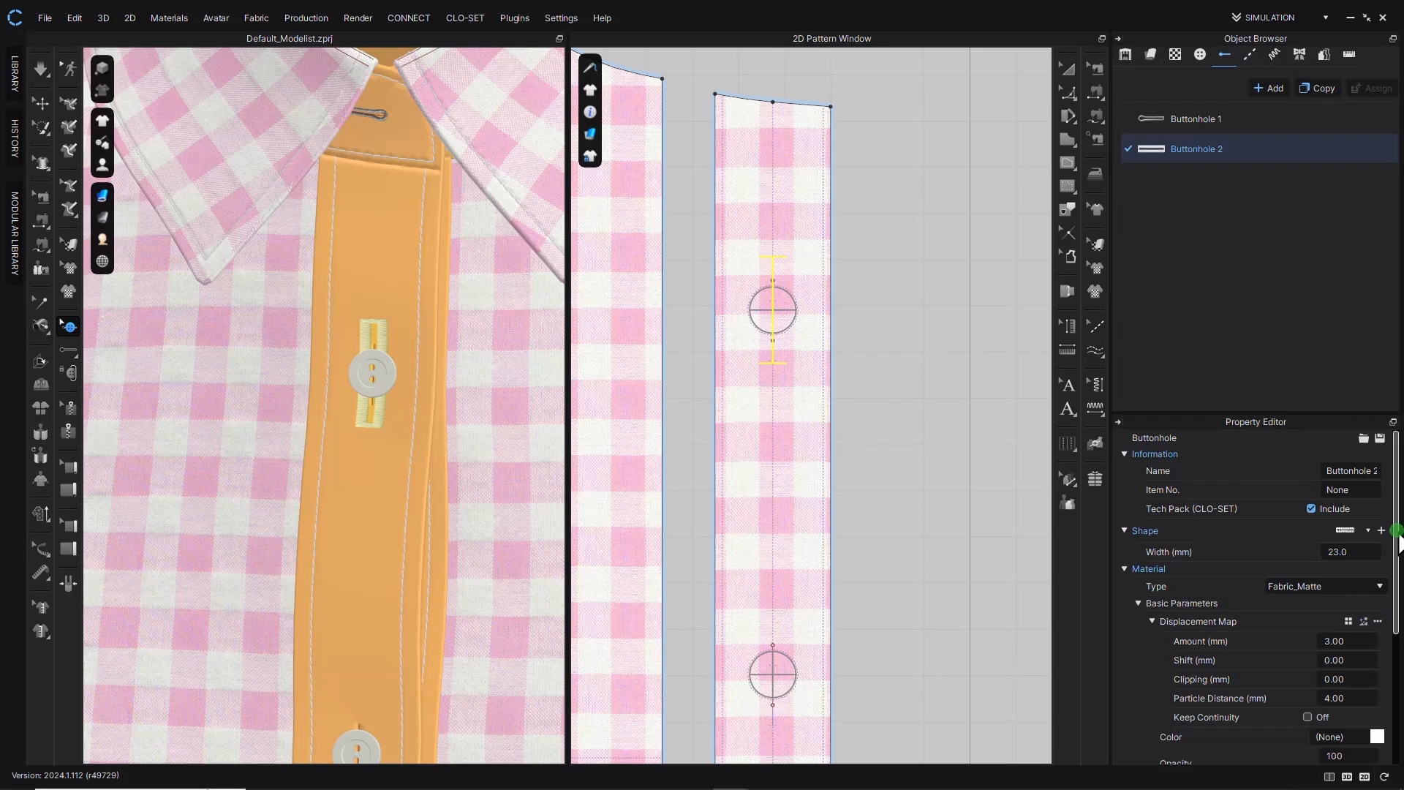
{"action": "left_click", "coordinate": [1360, 552]}
{"action": "scroll", "coordinate": [1360, 552], "scroll_direction": "down", "scroll_amount": 8}
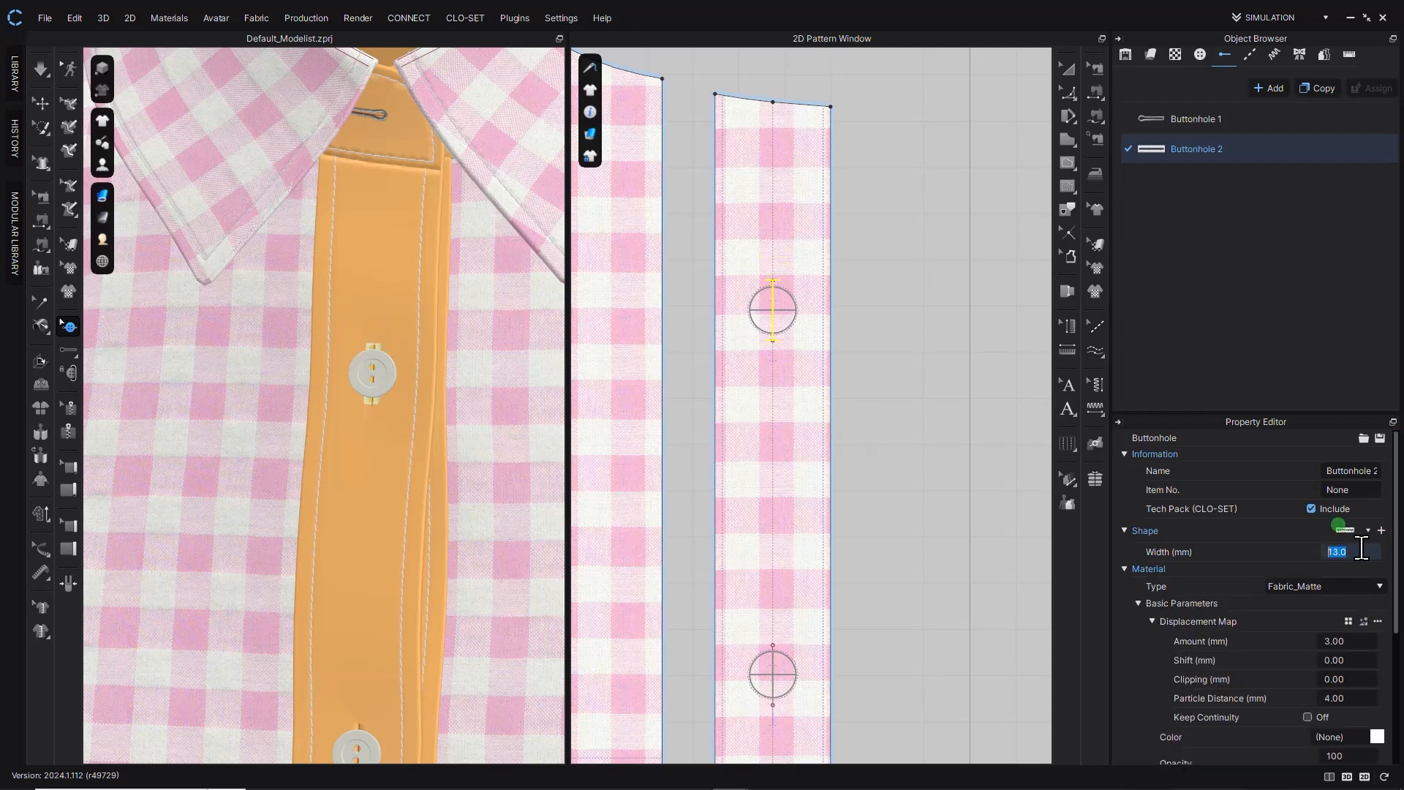
{"action": "scroll", "coordinate": [386, 388], "scroll_direction": "down", "scroll_amount": 6}
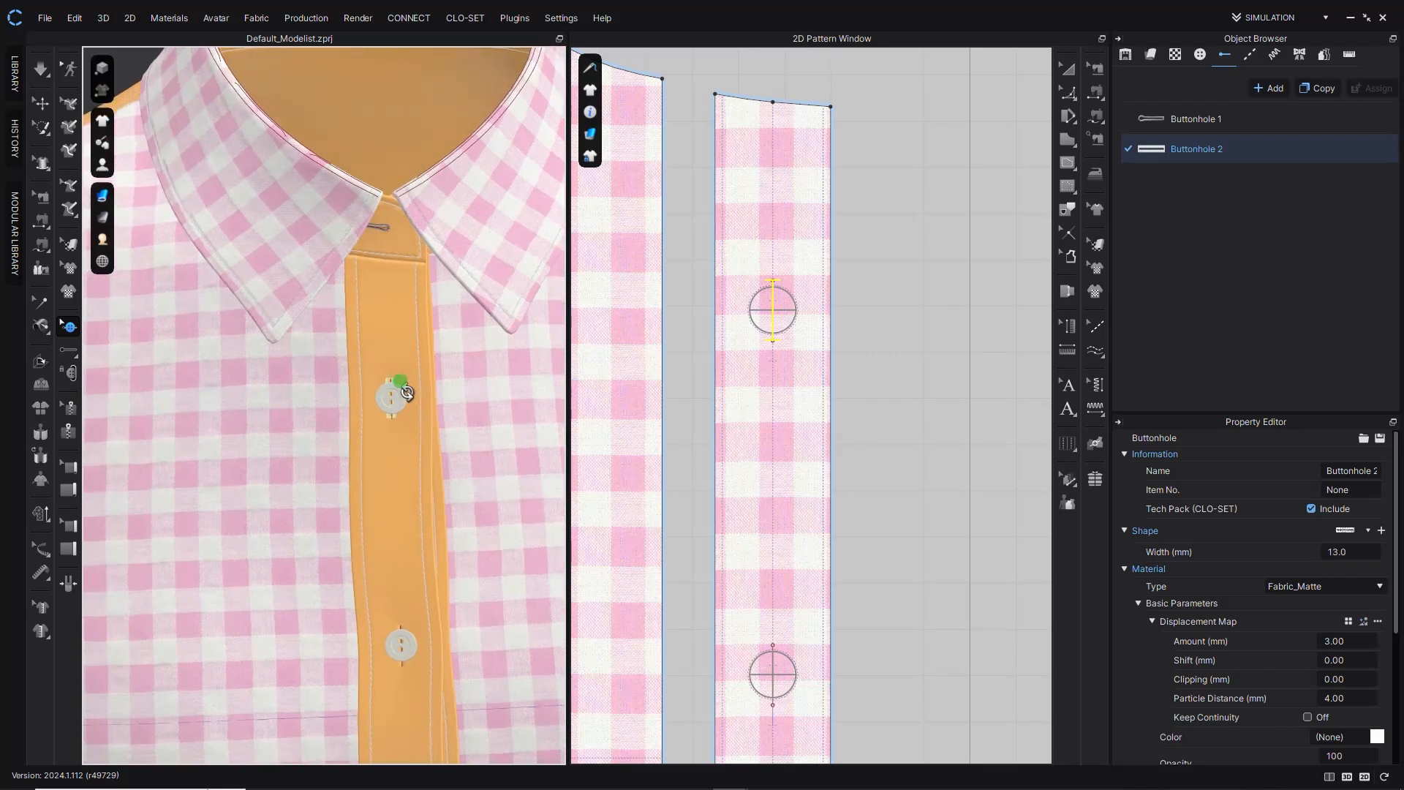
Copy the top placket buttonhole and paste it centered on the second button.
{"action": "left_click", "coordinate": [777, 342]}
{"action": "key", "text": "ctrl+v"}
{"action": "middle_click_drag", "start_coordinate": [774, 601], "coordinate": [768, 438]}
{"action": "scroll", "coordinate": [766, 512], "scroll_direction": "up", "scroll_amount": 4}
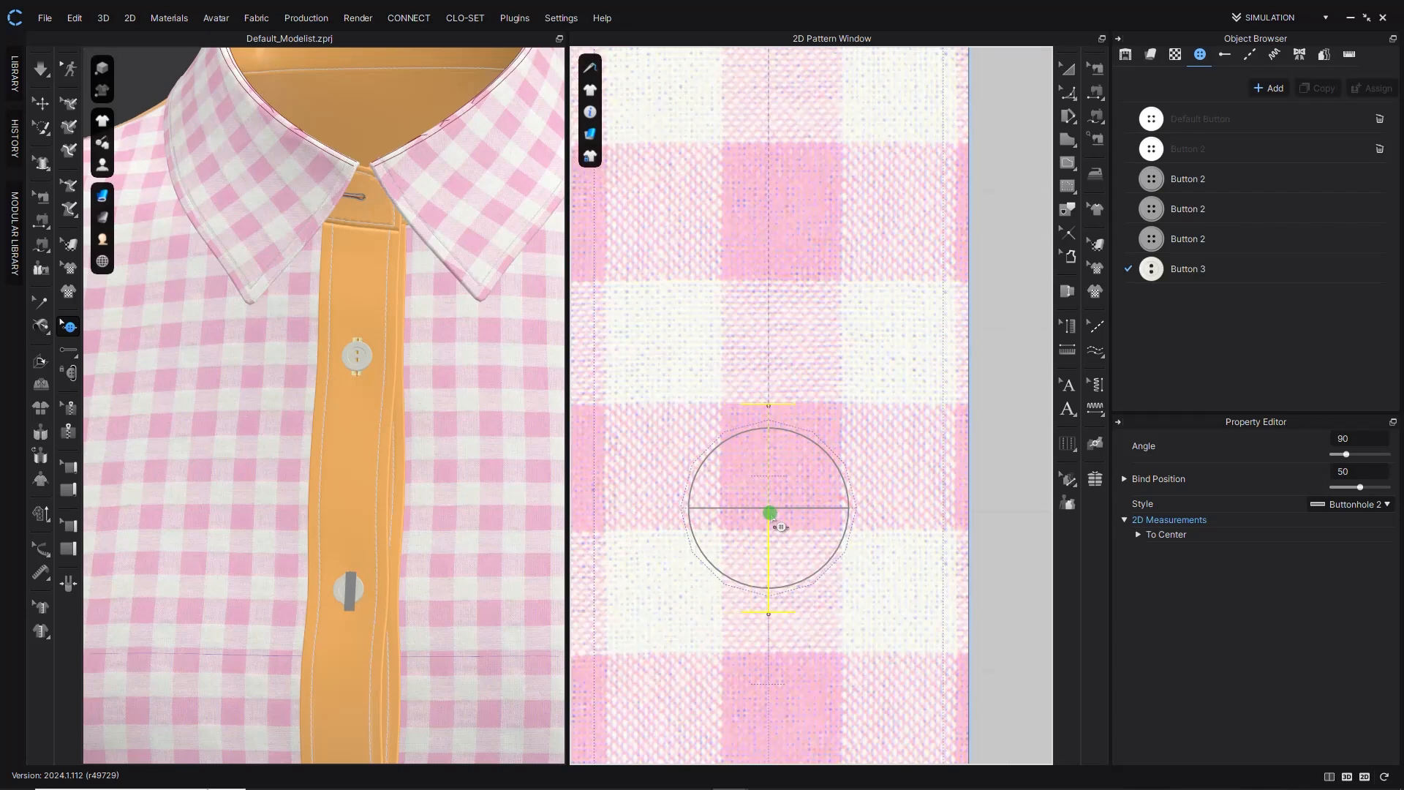
{"action": "left_click", "coordinate": [770, 513]}
Paste another copy of the buttonhole centered on the placket's third button.
{"action": "scroll", "coordinate": [768, 541], "scroll_direction": "down", "scroll_amount": 4}
{"action": "middle_click_drag", "start_coordinate": [768, 555], "coordinate": [761, 376]}
{"action": "scroll", "coordinate": [761, 376], "scroll_direction": "down", "scroll_amount": 1}
{"action": "scroll", "coordinate": [766, 483], "scroll_direction": "up", "scroll_amount": 3}
{"action": "key", "text": "ctrl+v"}
{"action": "scroll", "coordinate": [735, 381], "scroll_direction": "down", "scroll_amount": 3}
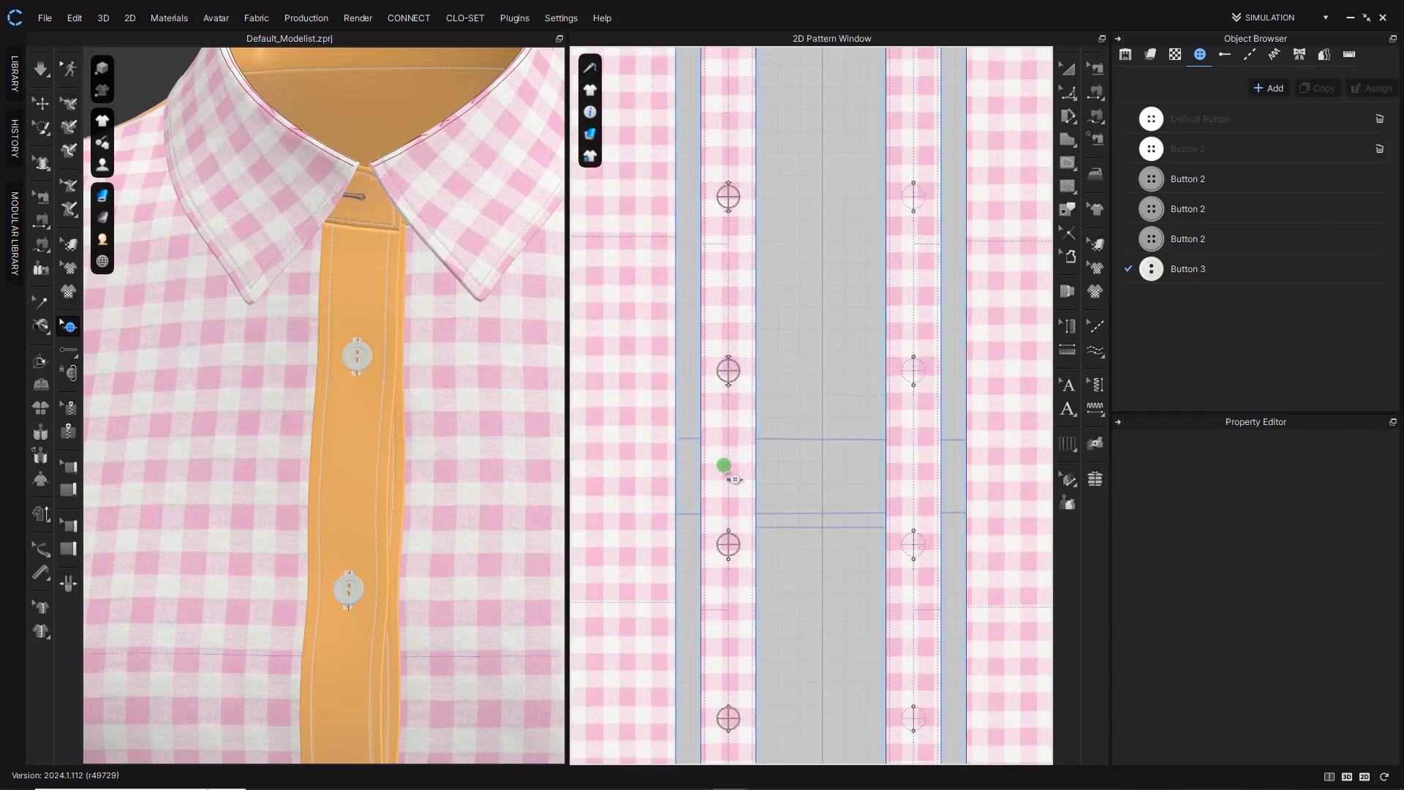
Paste copies of the buttonhole centered on the placket's fourth and fifth buttons.
{"action": "middle_click_drag", "start_coordinate": [728, 468], "coordinate": [779, 248]}
{"action": "scroll", "coordinate": [791, 241], "scroll_direction": "up", "scroll_amount": 2}
{"action": "scroll", "coordinate": [803, 257], "scroll_direction": "up", "scroll_amount": 2}
{"action": "left_click", "coordinate": [799, 270]}
{"action": "scroll", "coordinate": [777, 251], "scroll_direction": "down", "scroll_amount": 3}
{"action": "scroll", "coordinate": [783, 508], "scroll_direction": "up", "scroll_amount": 3}
{"action": "key", "text": "ctrl+v"}
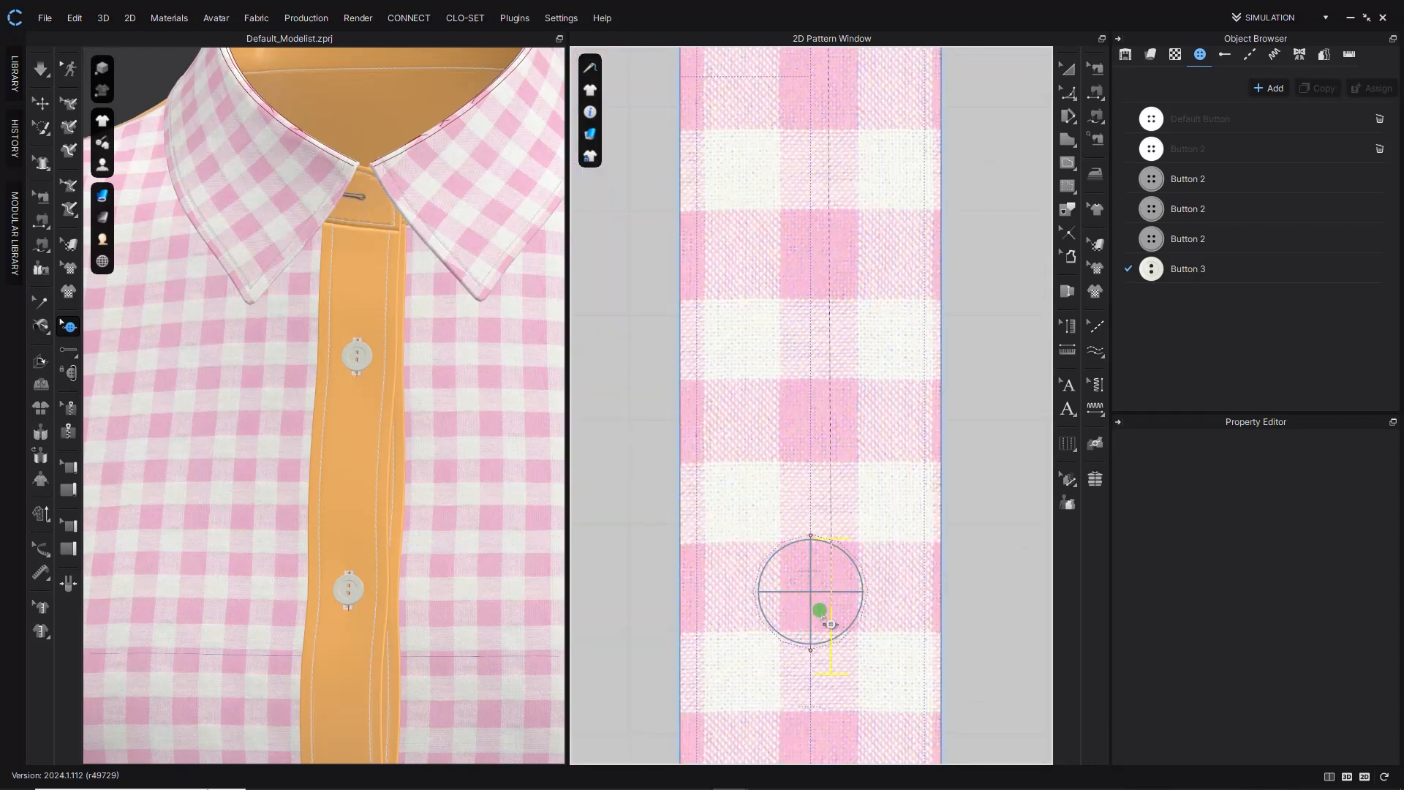
{"action": "left_click_drag", "start_coordinate": [814, 595], "coordinate": [814, 592]}
Place a copy of the buttonhole centered on the placket's bottom button.
{"action": "scroll", "coordinate": [811, 600], "scroll_direction": "down", "scroll_amount": 4}
{"action": "middle_click_drag", "start_coordinate": [800, 651], "coordinate": [801, 169]}
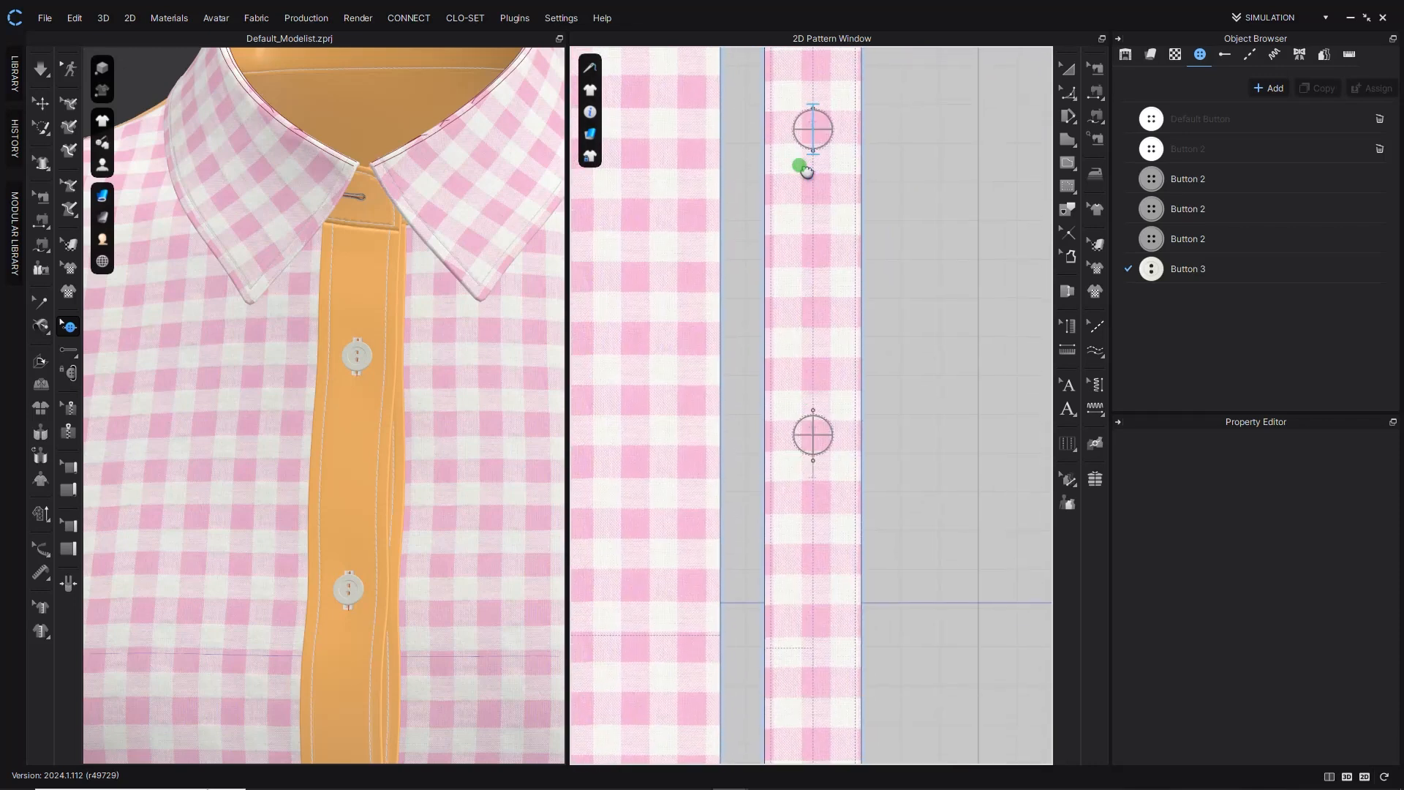
{"action": "scroll", "coordinate": [809, 408], "scroll_direction": "up", "scroll_amount": 3}
{"action": "left_click_drag", "start_coordinate": [817, 495], "coordinate": [817, 474]}
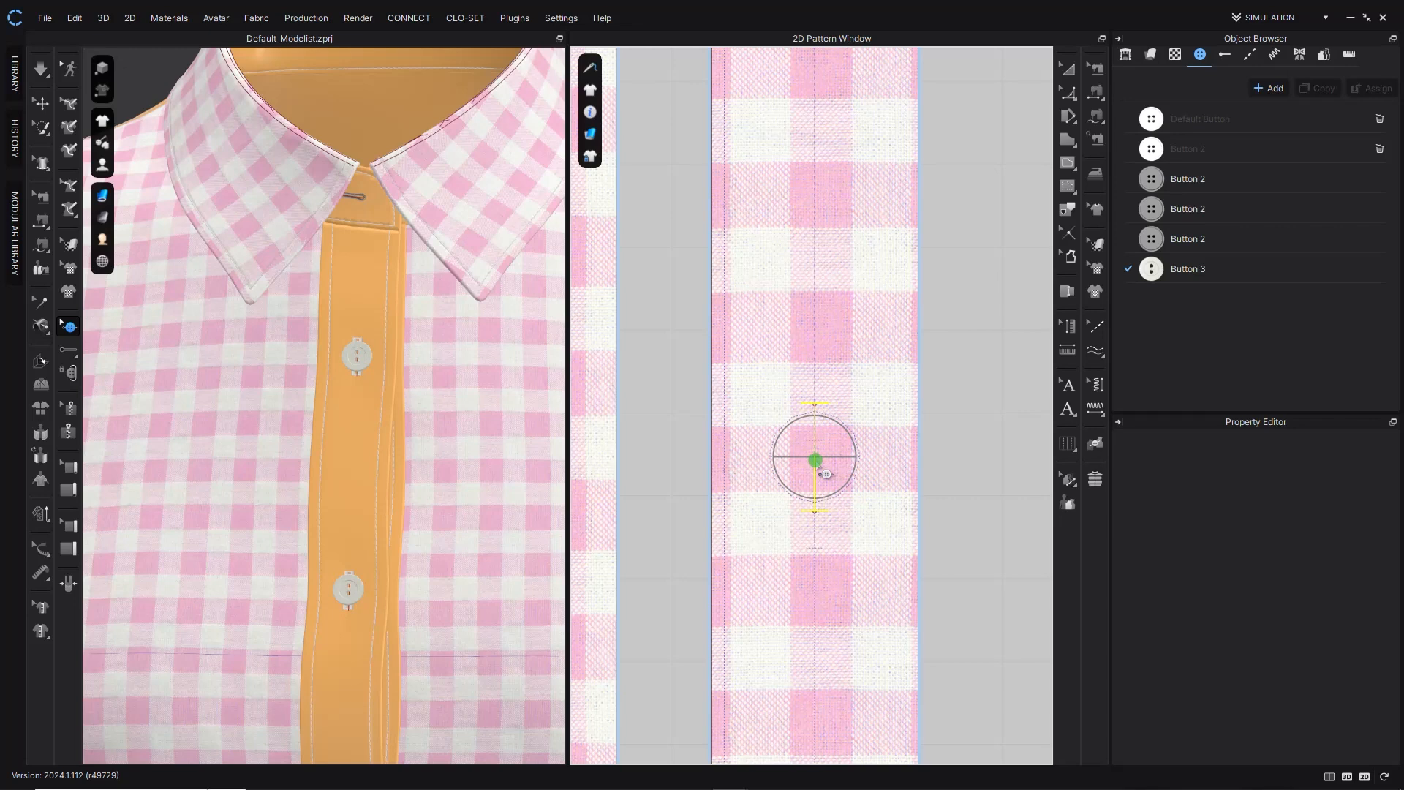
{"action": "scroll", "coordinate": [816, 475], "scroll_direction": "down", "scroll_amount": 5}
{"action": "middle_click_drag", "start_coordinate": [806, 475], "coordinate": [786, 474]}
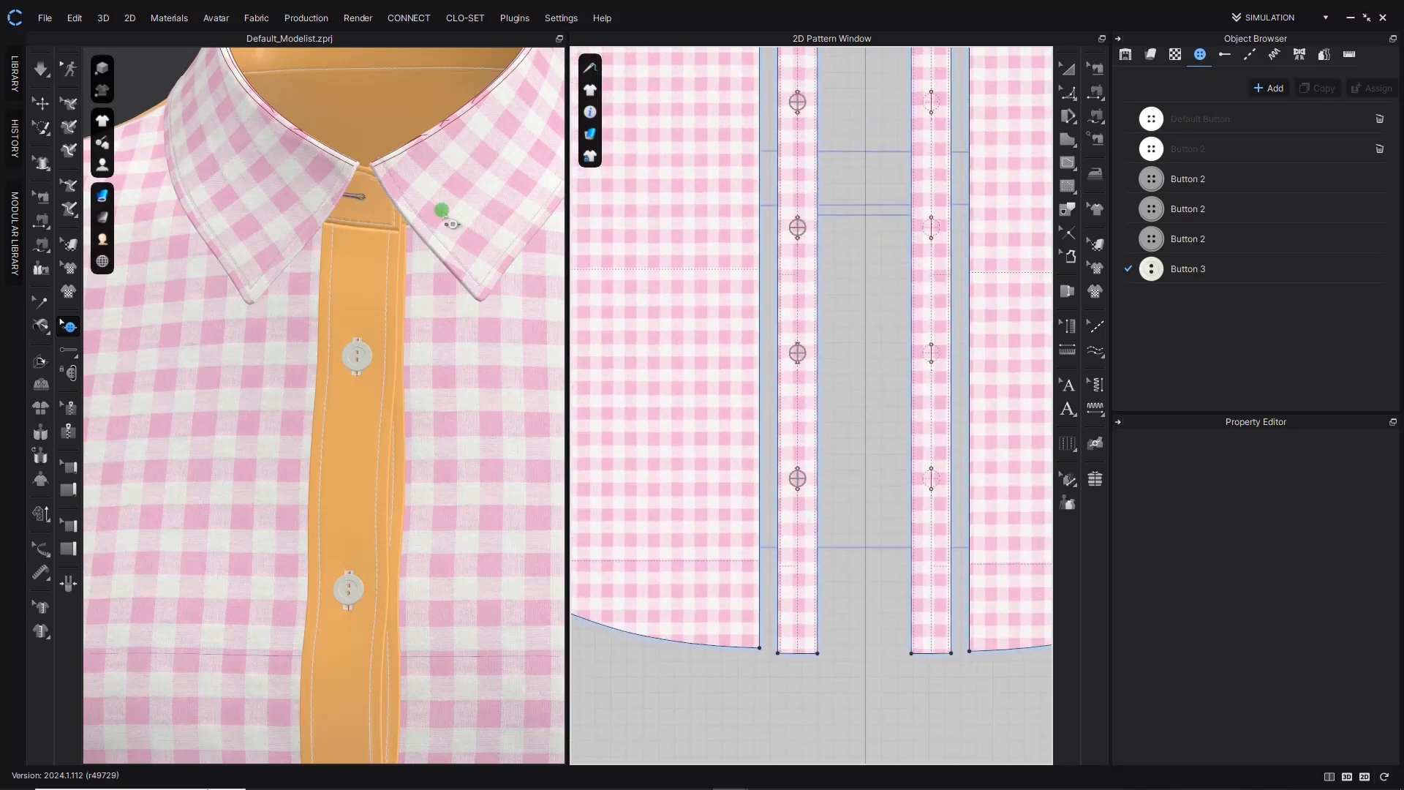
{"action": "scroll", "coordinate": [826, 212], "scroll_direction": "down", "scroll_amount": 3}
{"action": "scroll", "coordinate": [732, 231], "scroll_direction": "up", "scroll_amount": 3}
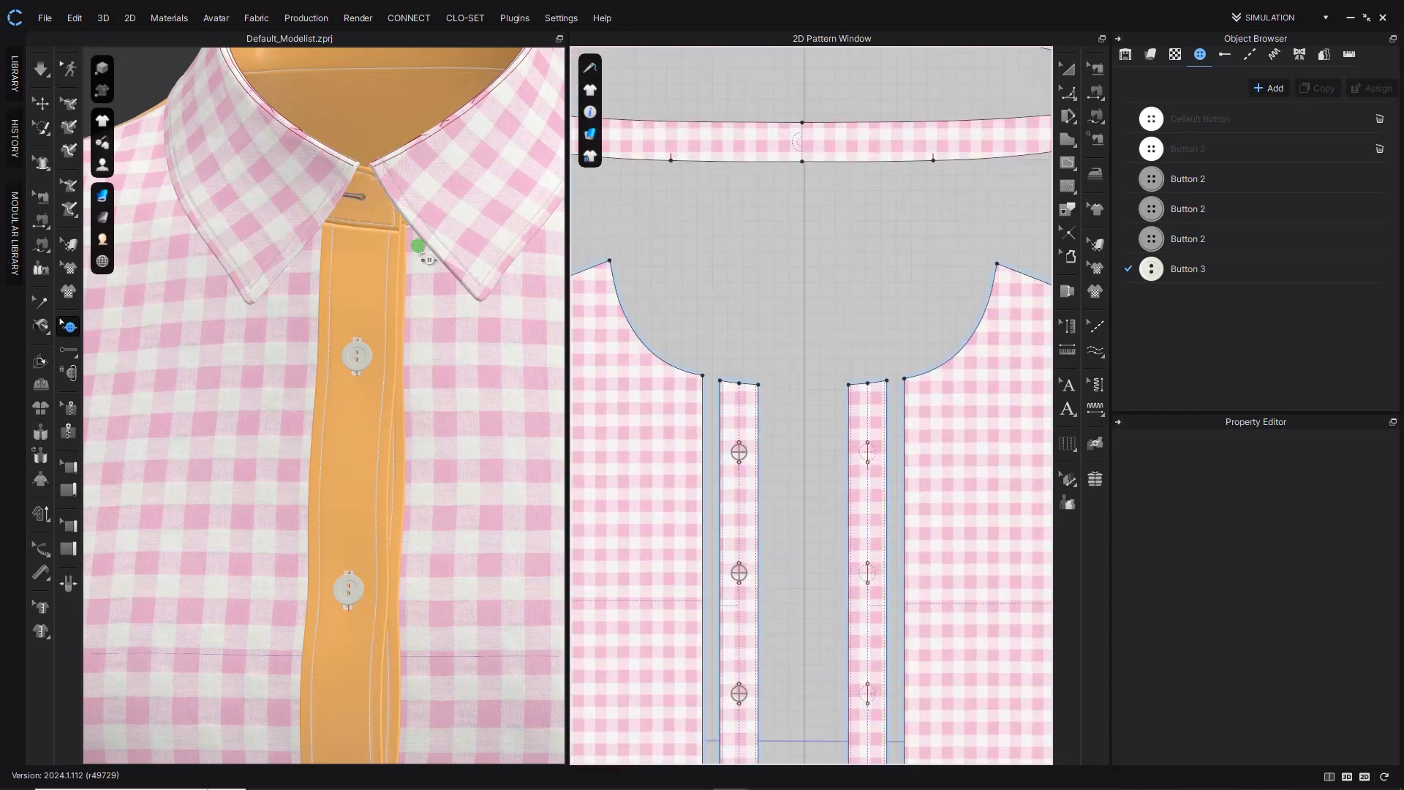
{"action": "scroll", "coordinate": [362, 196], "scroll_direction": "up", "scroll_amount": 4}
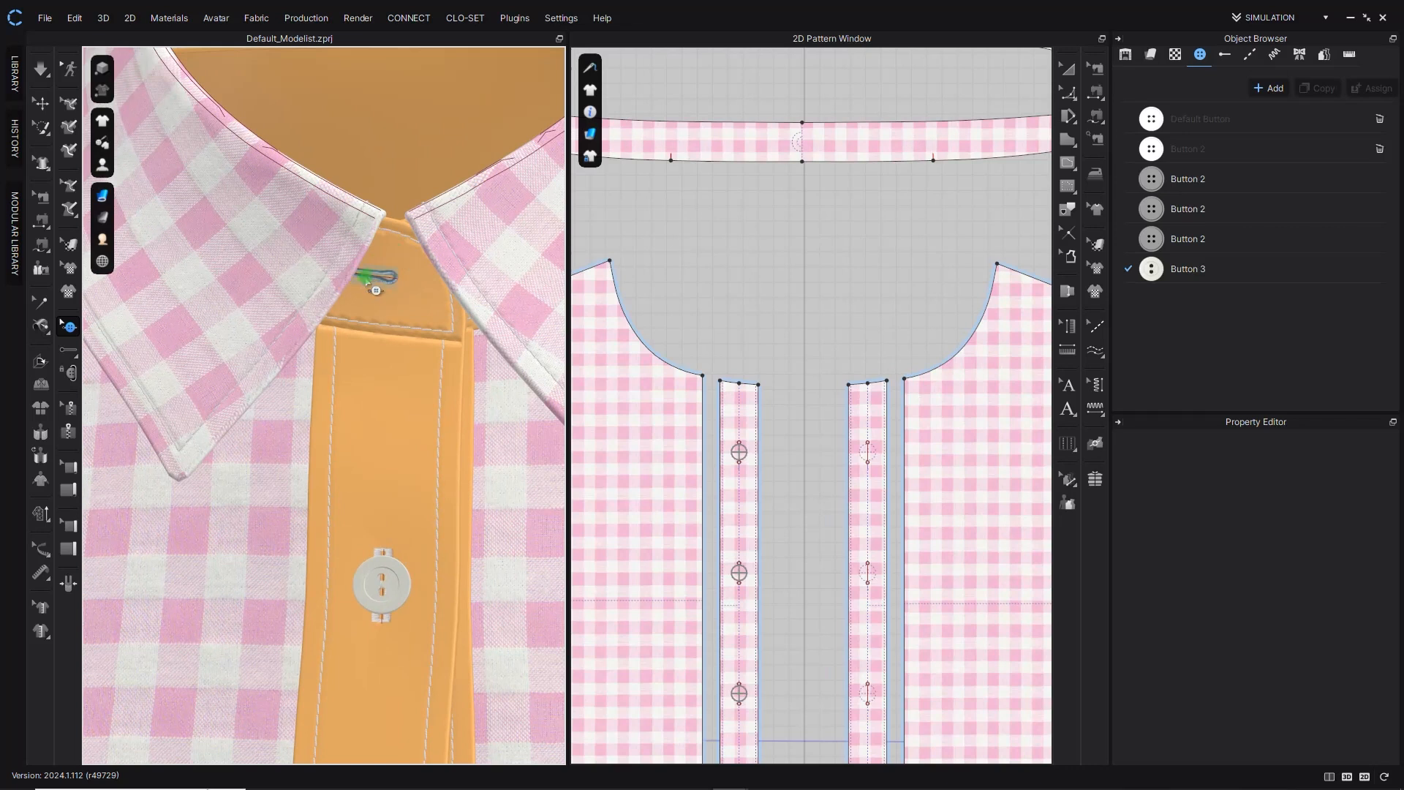
Switch the collar stand's buttonhole to the Buttonhole 2 style.
{"action": "scroll", "coordinate": [838, 310], "scroll_direction": "down", "scroll_amount": 3}
{"action": "scroll", "coordinate": [912, 270], "scroll_direction": "up", "scroll_amount": 8}
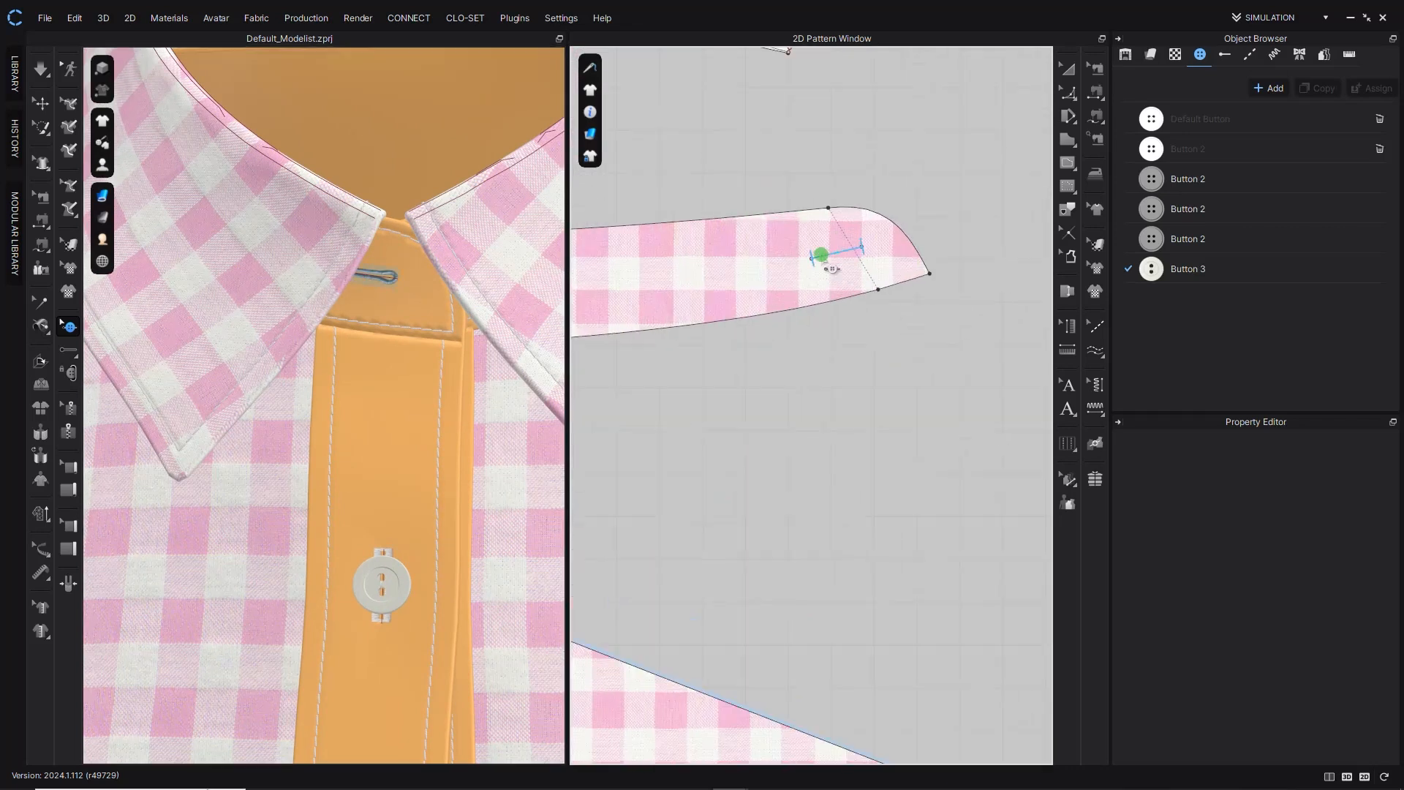
{"action": "left_click", "coordinate": [1251, 53]}
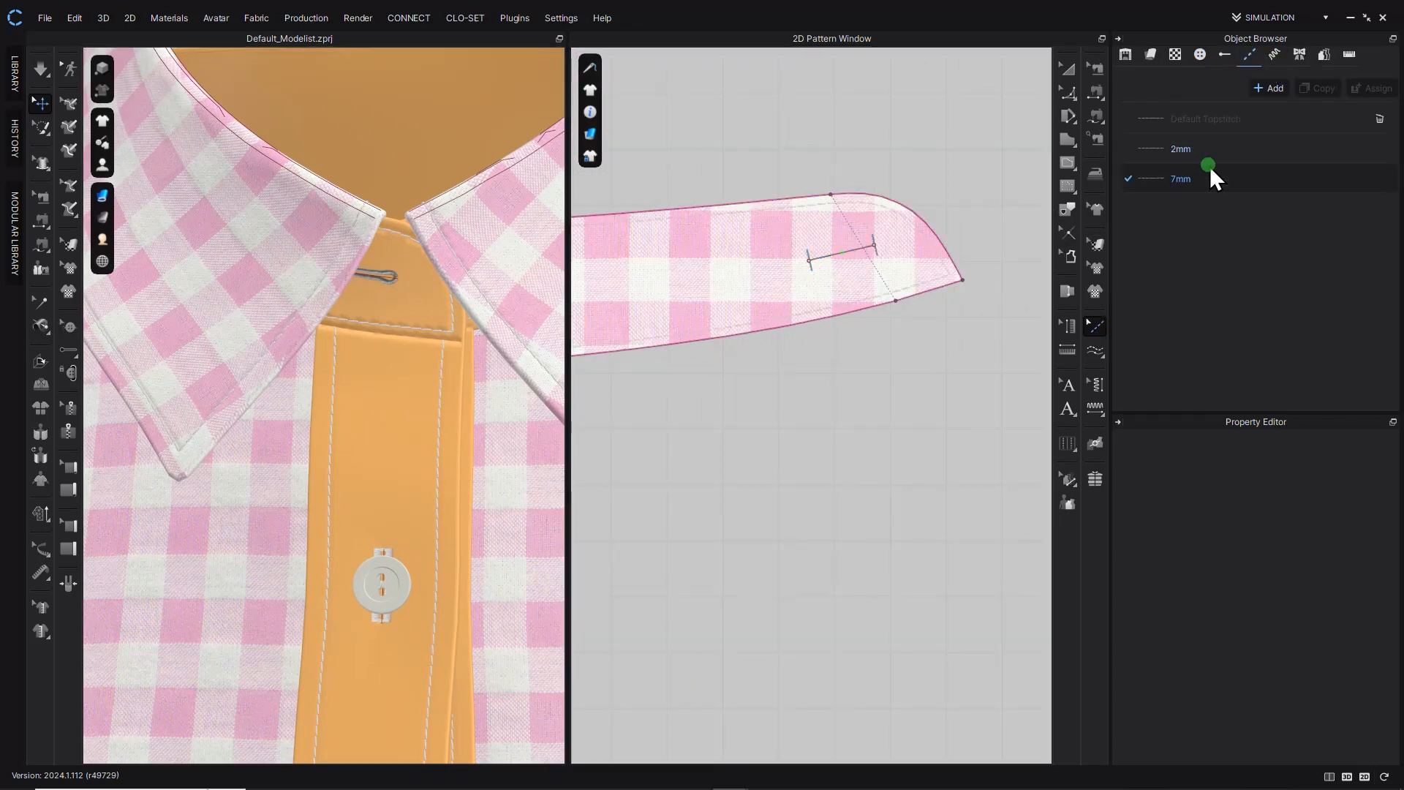
{"action": "left_click", "coordinate": [1223, 56]}
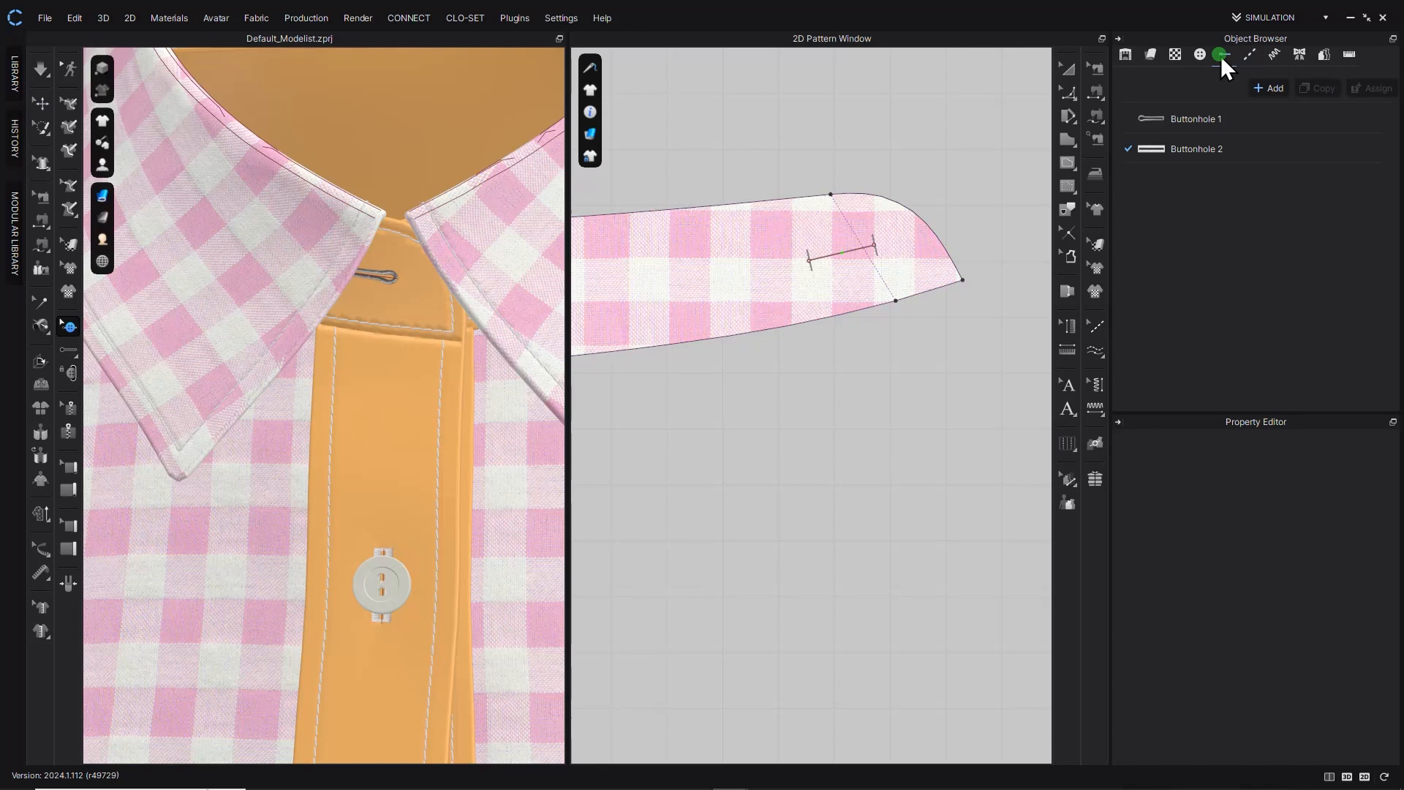
{"action": "left_click", "coordinate": [1181, 149]}
{"action": "left_click", "coordinate": [841, 253]}
Simulate the garment in short runs to settle the collar stand and the front plackets.
{"action": "right_click_drag", "start_coordinate": [394, 278], "coordinate": [333, 286]}
{"action": "scroll", "coordinate": [833, 292], "scroll_direction": "down", "scroll_amount": 5}
{"action": "scroll", "coordinate": [307, 395], "scroll_direction": "down", "scroll_amount": 3}
{"action": "key", "text": "space"}
{"action": "left_click", "coordinate": [283, 363]}
{"action": "right_click_drag", "start_coordinate": [307, 370], "coordinate": [234, 415]}
{"action": "scroll", "coordinate": [363, 369], "scroll_direction": "down", "scroll_amount": 3}
{"action": "key", "text": "space"}
{"action": "scroll", "coordinate": [1364, 602], "scroll_direction": "down", "scroll_amount": 3}
{"action": "scroll", "coordinate": [307, 395], "scroll_direction": "up", "scroll_amount": 3}
{"action": "key", "text": "space"}
{"action": "left_click", "coordinate": [204, 446]}
{"action": "left_click", "coordinate": [258, 370]}
{"action": "scroll", "coordinate": [289, 421], "scroll_direction": "up", "scroll_amount": 2}
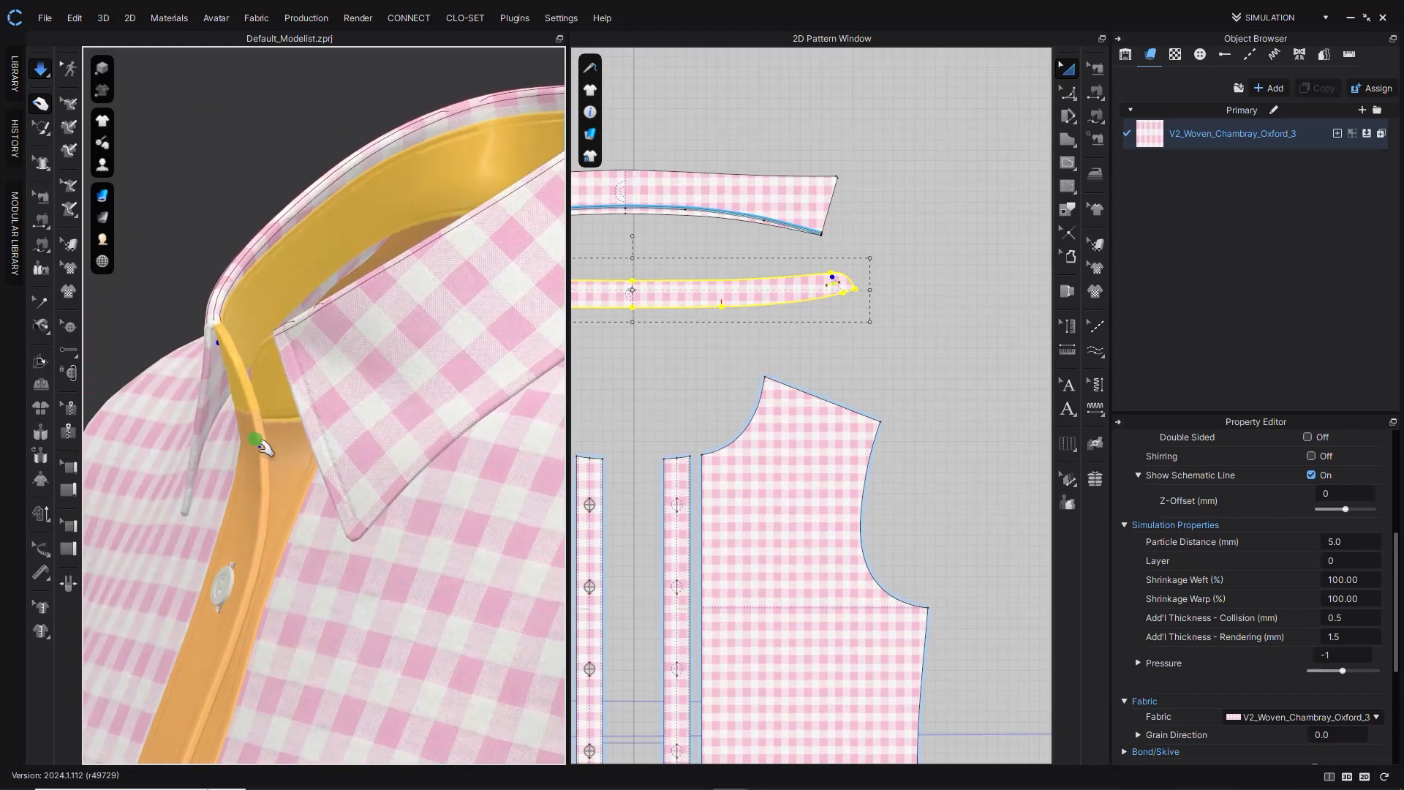
{"action": "left_click", "coordinate": [36, 65]}
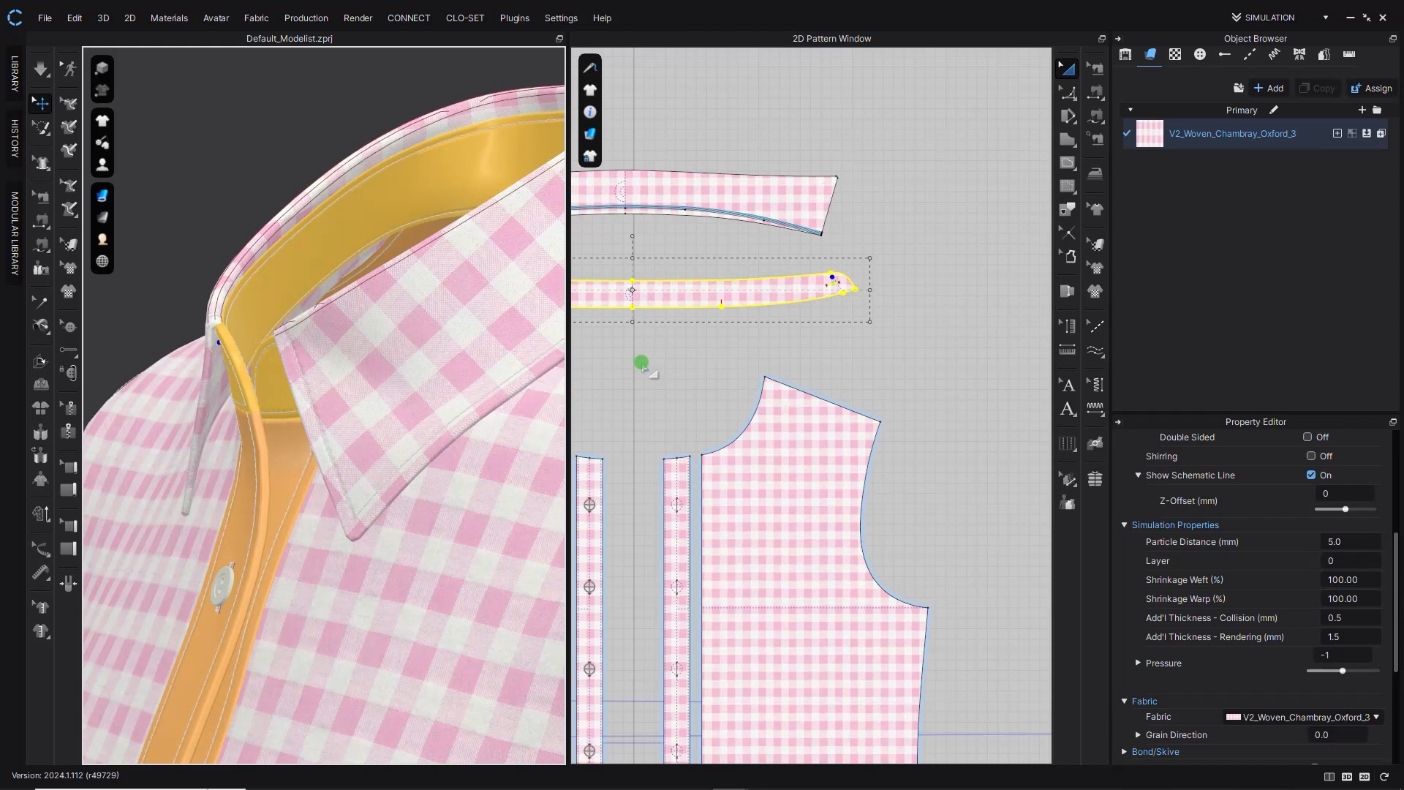
Open the fold angle of the seam joining the placket's top edge to the collar stand and run the simulation.
{"action": "left_click", "coordinate": [831, 338]}
{"action": "left_click", "coordinate": [41, 197]}
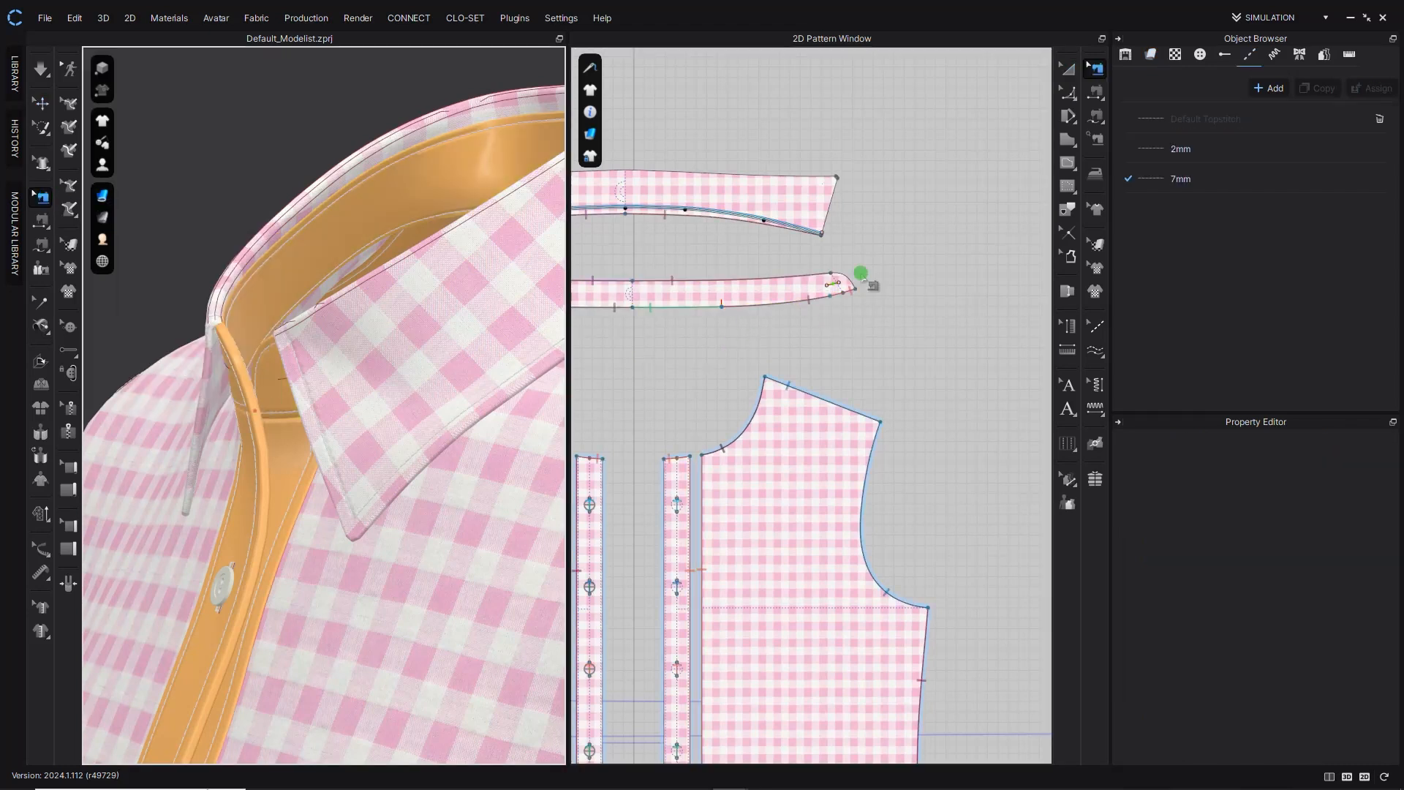
{"action": "left_click", "coordinate": [839, 297]}
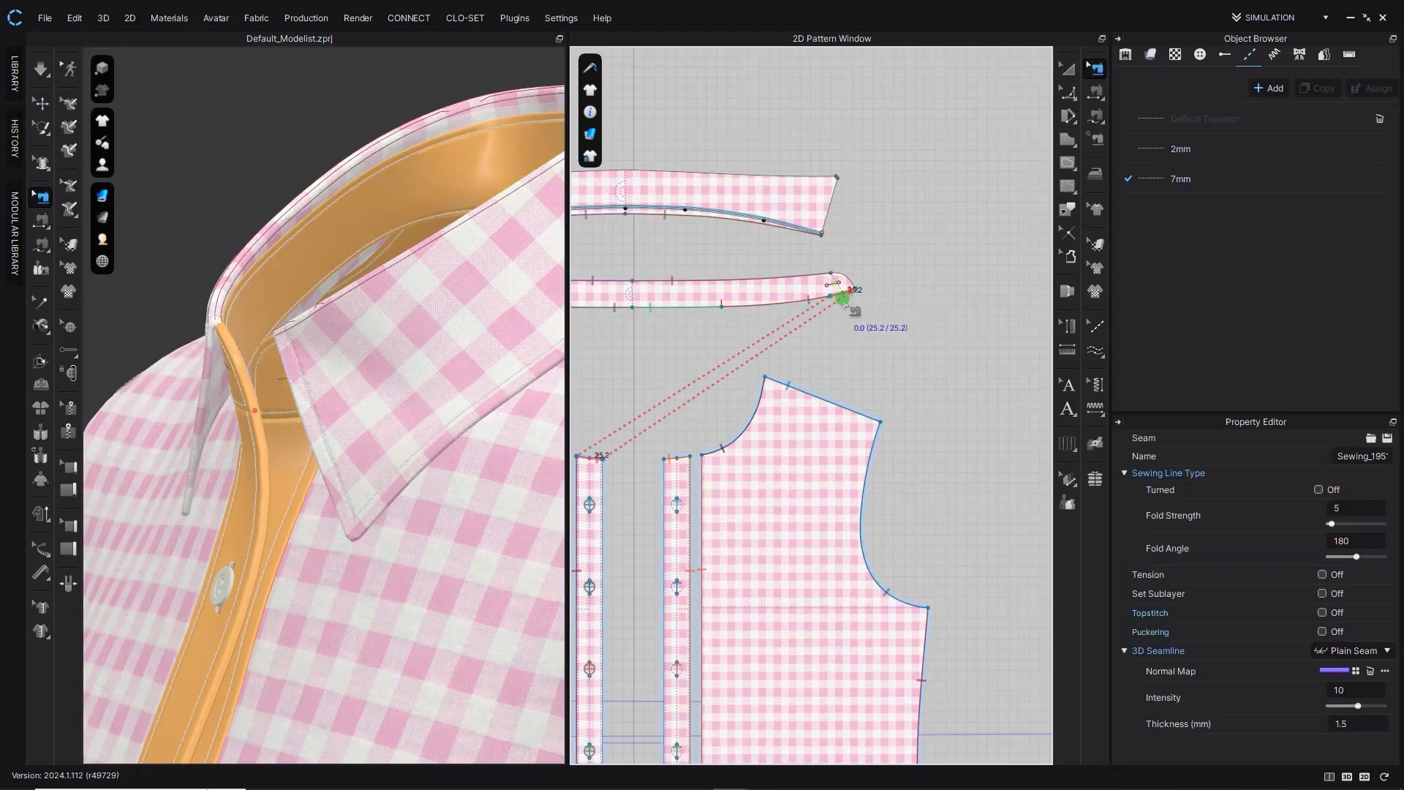
{"action": "left_click", "coordinate": [1355, 542]}
{"action": "left_click", "coordinate": [41, 68]}
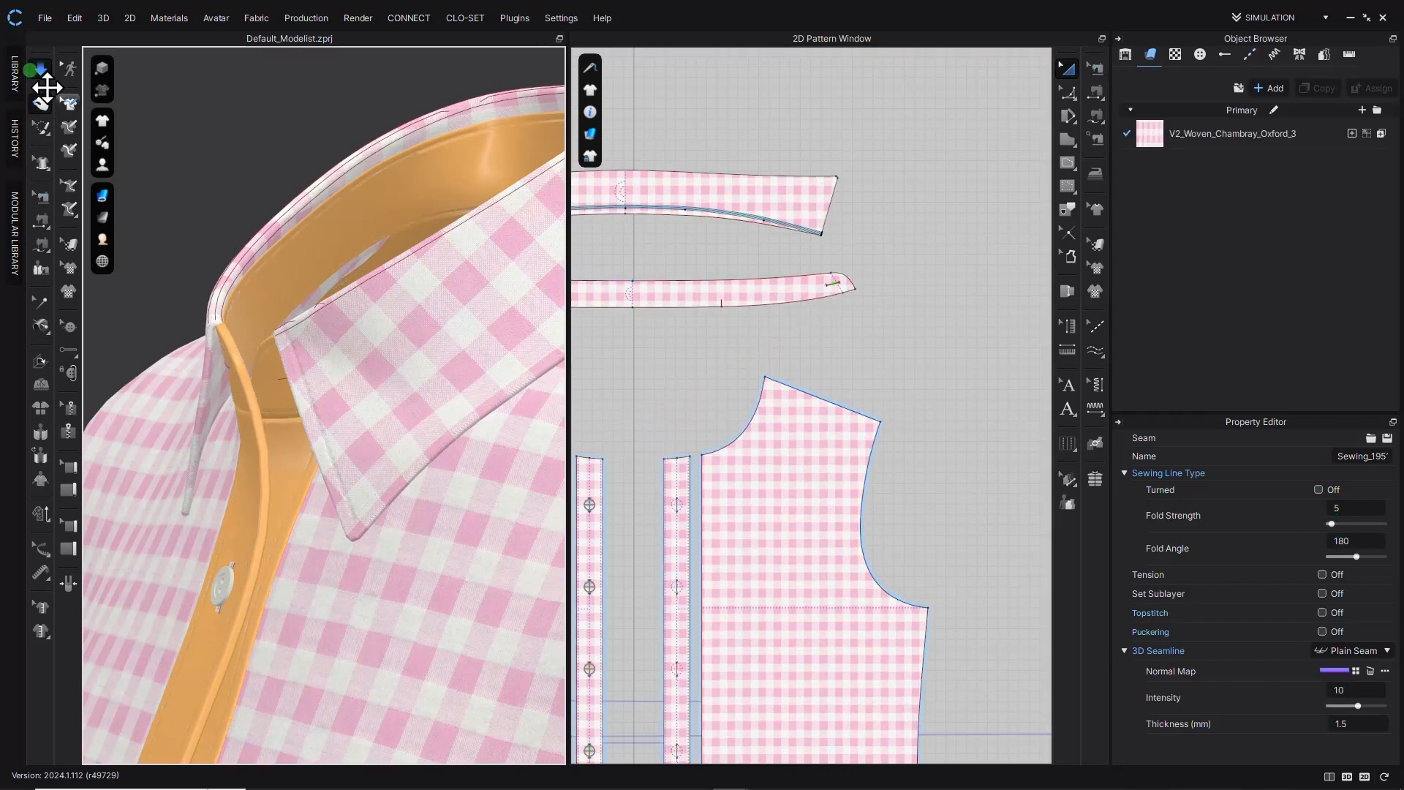
{"action": "scroll", "coordinate": [1359, 539], "scroll_direction": "up", "scroll_amount": 11}
{"action": "right_click_drag", "start_coordinate": [259, 433], "coordinate": [238, 395]}
{"action": "left_click", "coordinate": [40, 70]}
Set the fold angle of the placket seam at the collar stand's opposite end to 182 and simulate the garment.
{"action": "middle_click_drag", "start_coordinate": [689, 341], "coordinate": [1003, 331]}
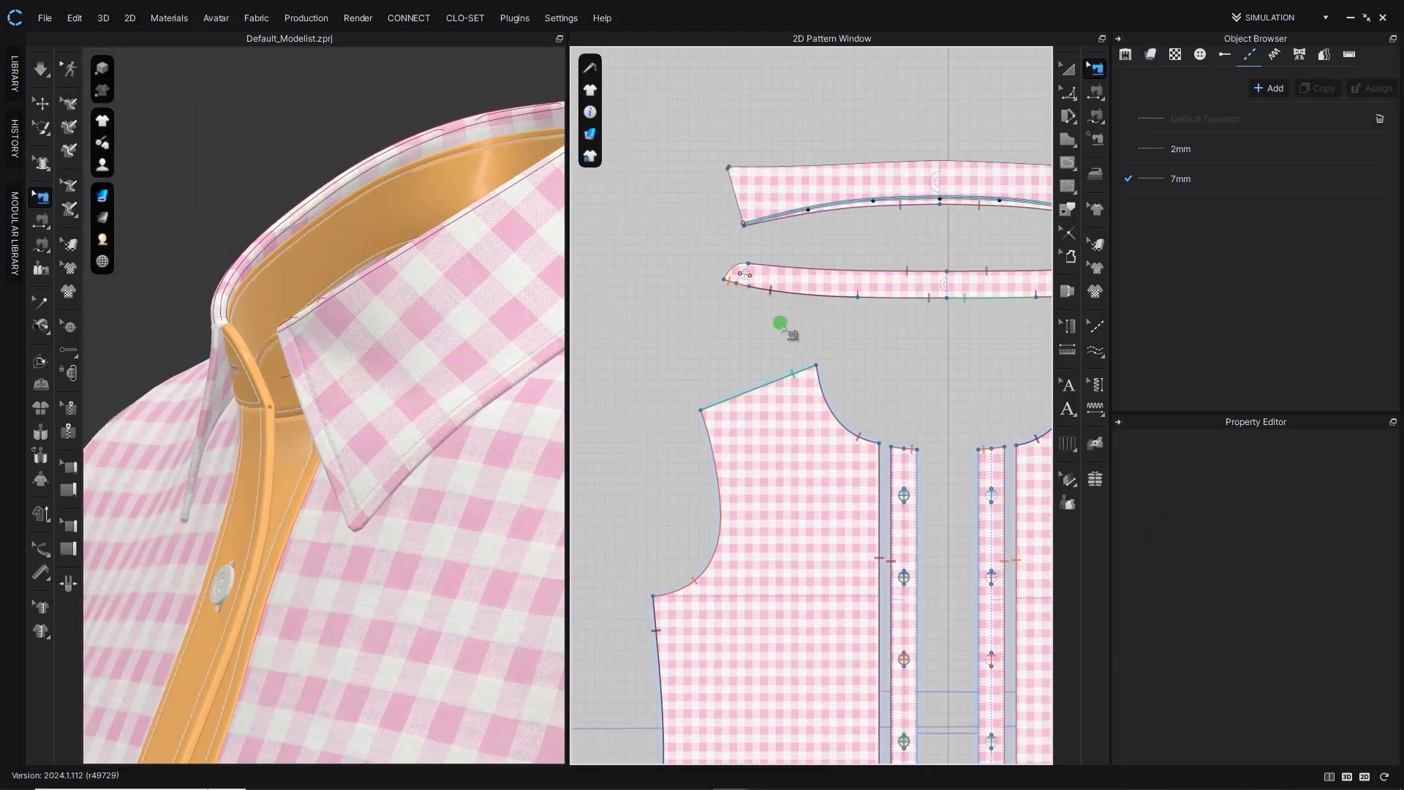
{"action": "left_click", "coordinate": [739, 284]}
{"action": "left_click", "coordinate": [41, 70]}
{"action": "scroll", "coordinate": [1359, 540], "scroll_direction": "up", "scroll_amount": 2}
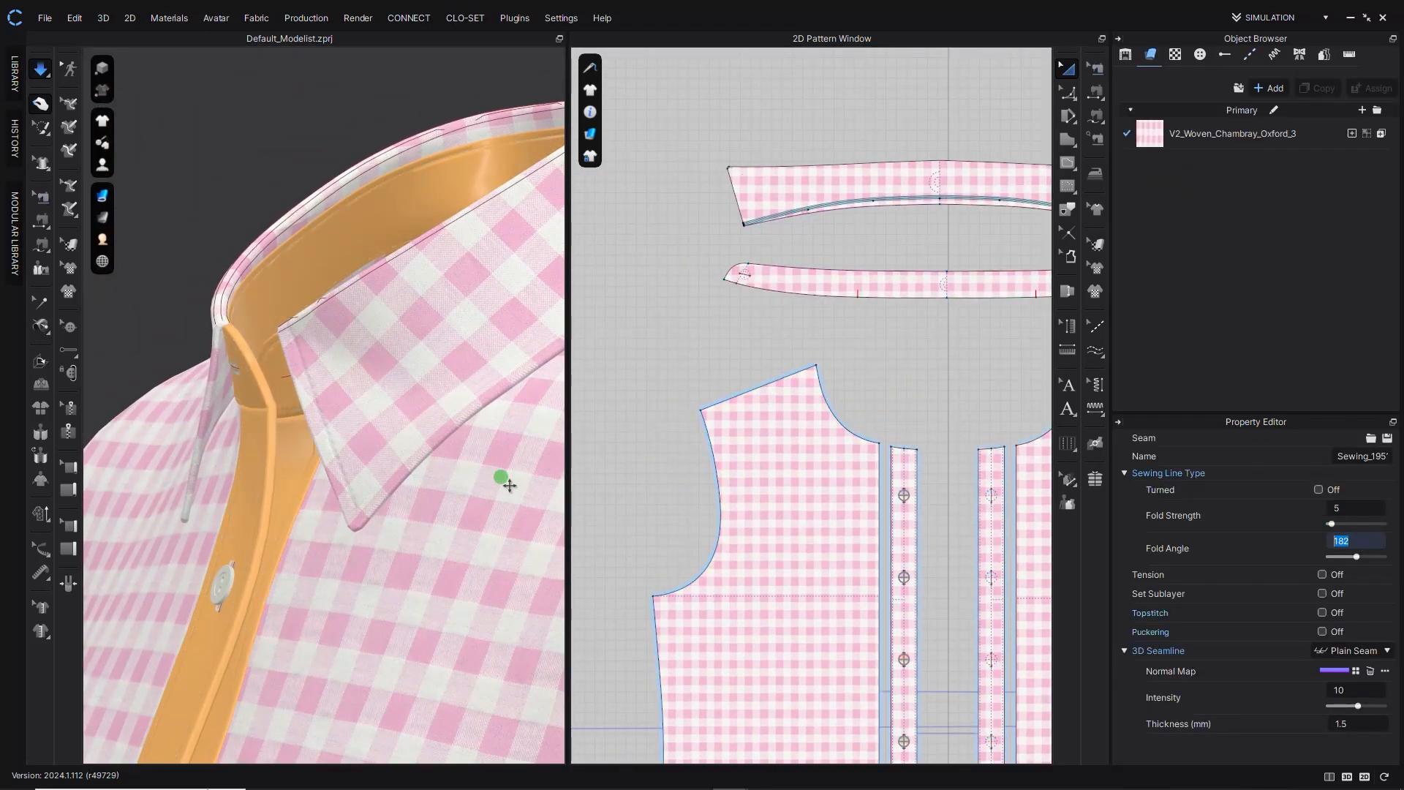
{"action": "right_click_drag", "start_coordinate": [282, 335], "coordinate": [276, 385]}
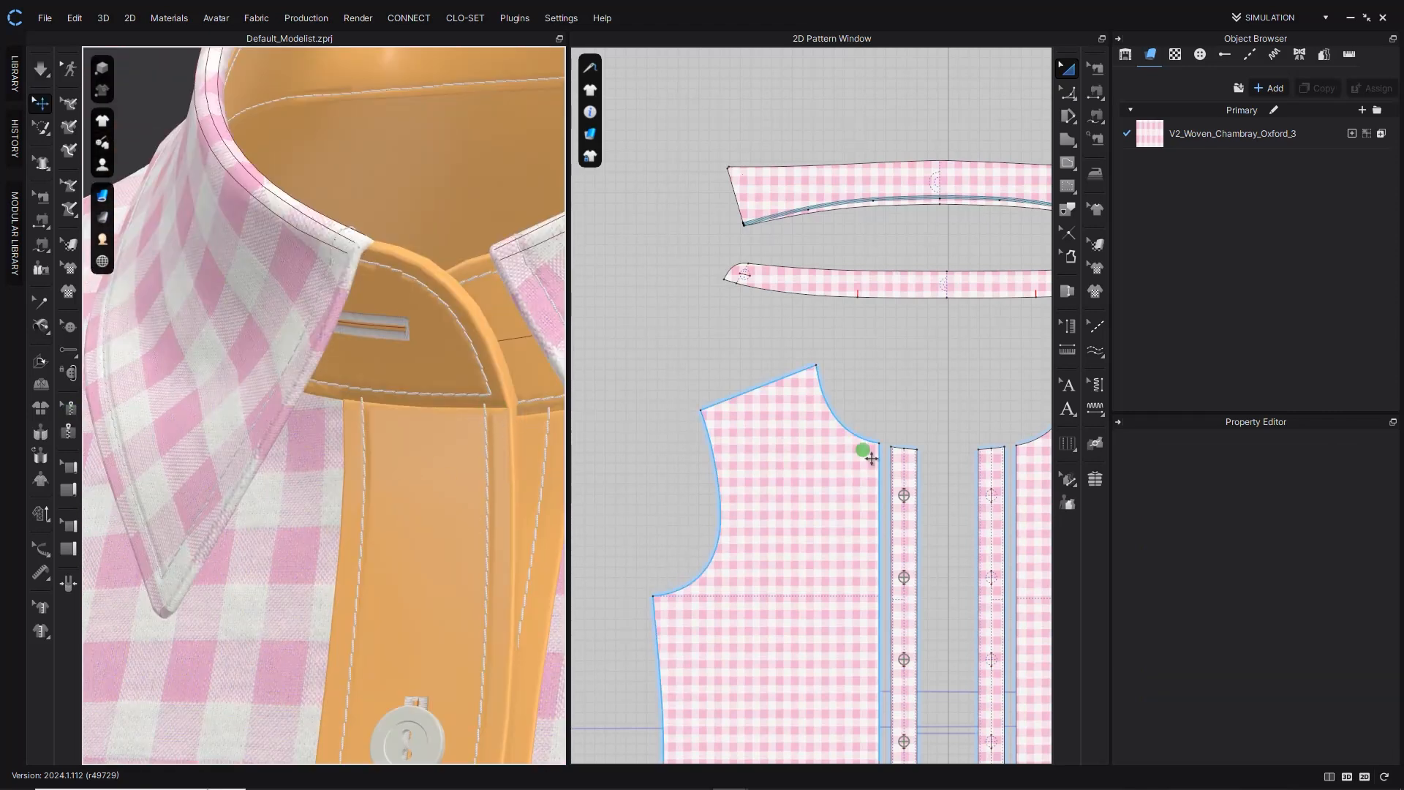
Shorten the 7mm topstitches on both long edges of the placket slightly at their upper ends.
{"action": "scroll", "coordinate": [931, 442], "scroll_direction": "up", "scroll_amount": 5}
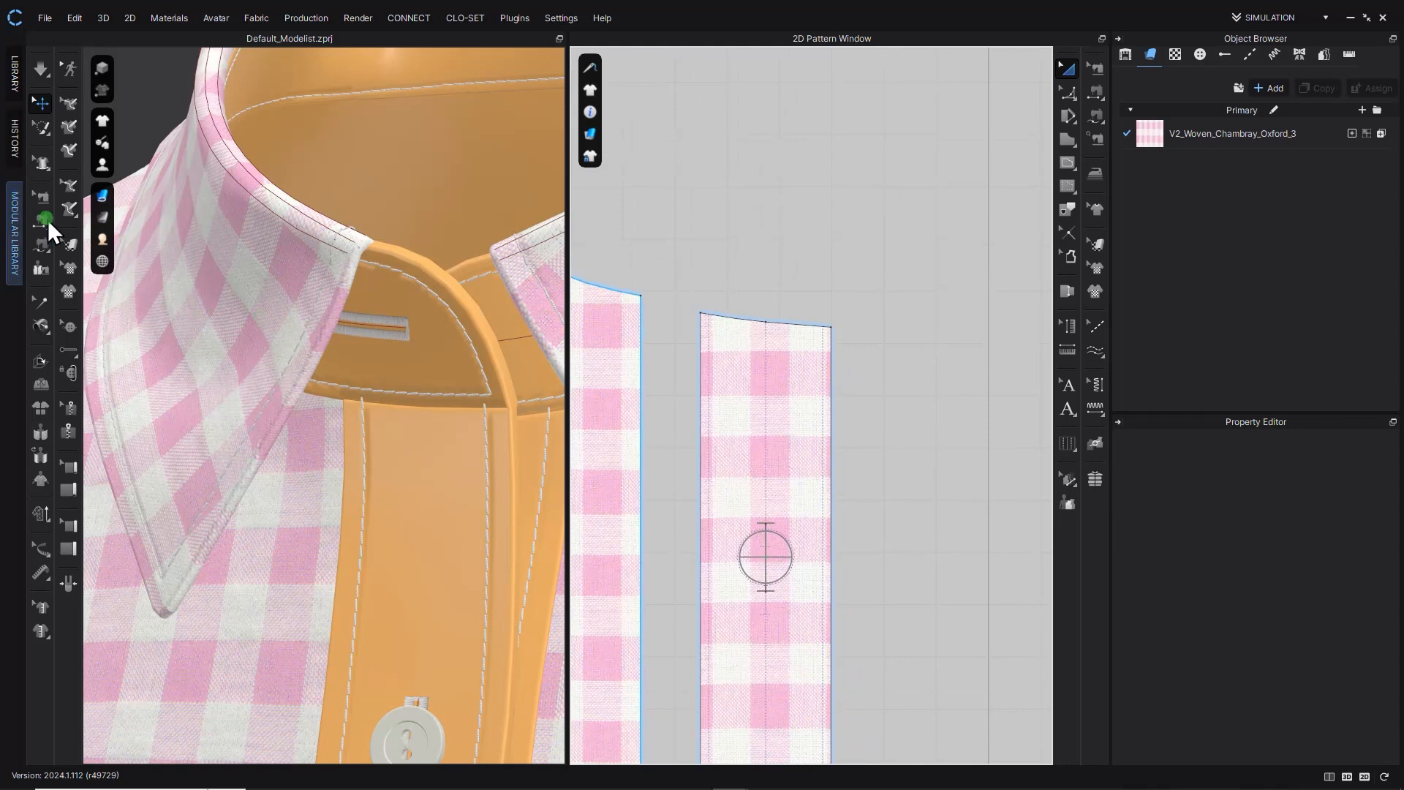
{"action": "left_click", "coordinate": [1095, 326]}
{"action": "left_click", "coordinate": [833, 337]}
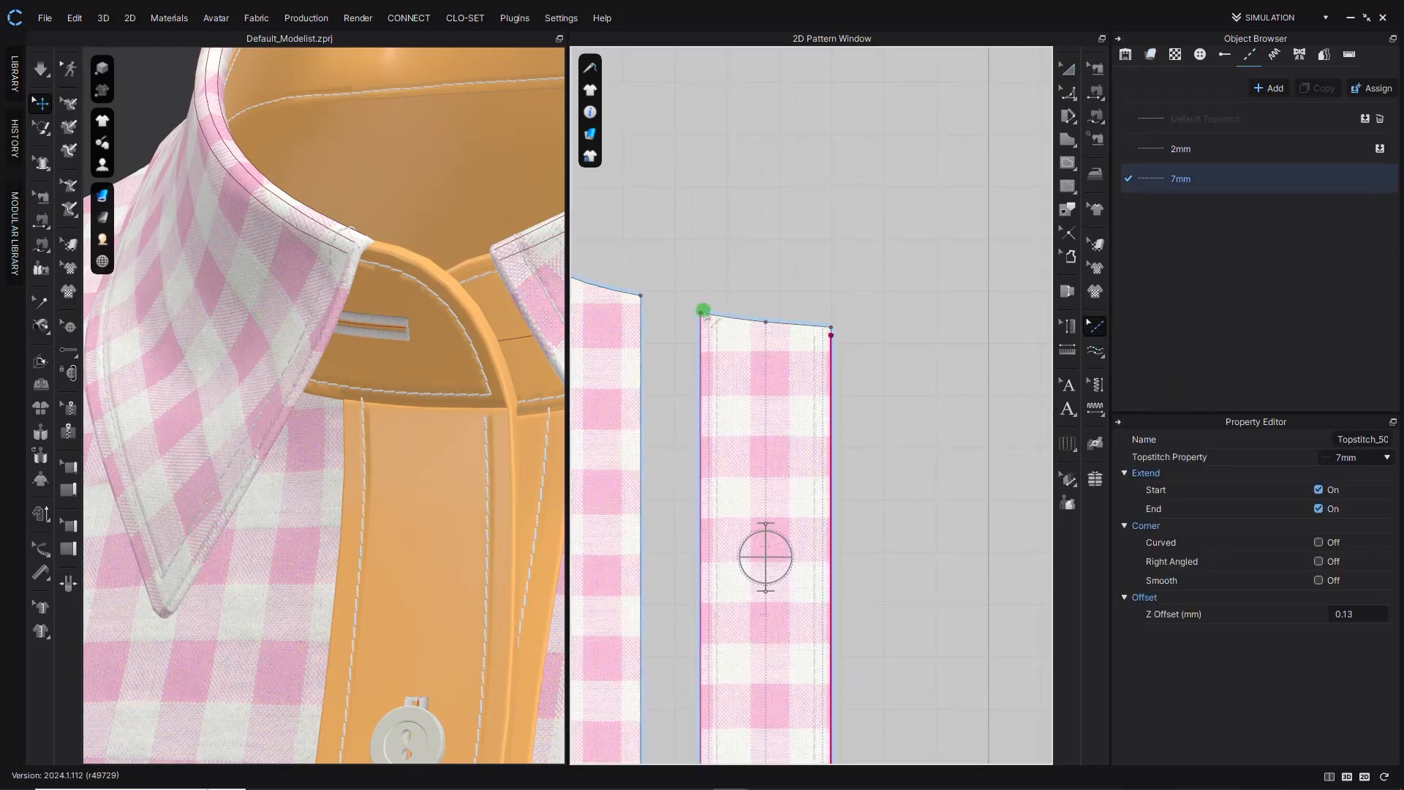
{"action": "left_click", "coordinate": [700, 322]}
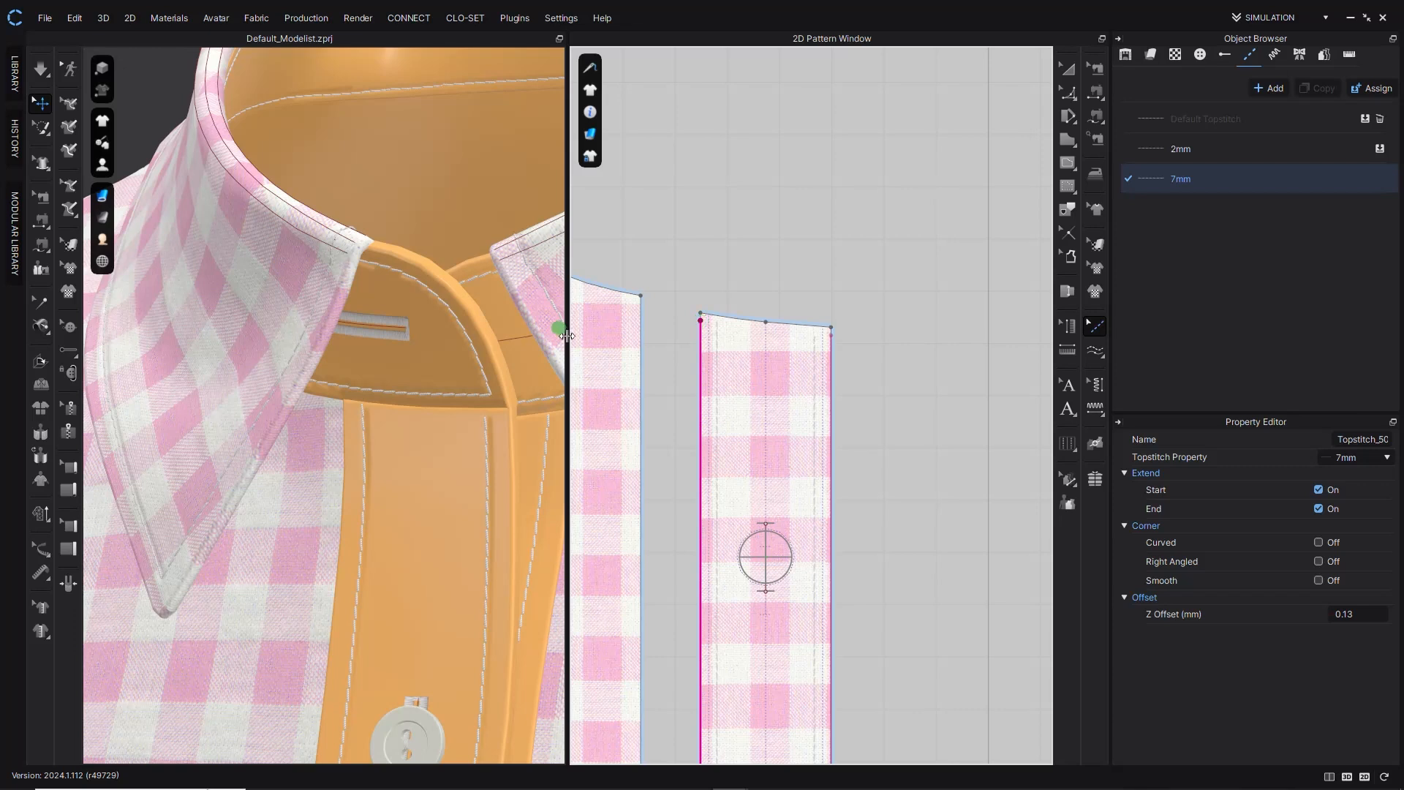
Adjust the render's light properties and run an interactive render of the shirt's upper front.
{"action": "scroll", "coordinate": [476, 409], "scroll_direction": "down", "scroll_amount": 10}
{"action": "right_click_drag", "start_coordinate": [457, 431], "coordinate": [432, 219]}
{"action": "left_click", "coordinate": [471, 125]}
{"action": "right_click_drag", "start_coordinate": [470, 125], "coordinate": [426, 255]}
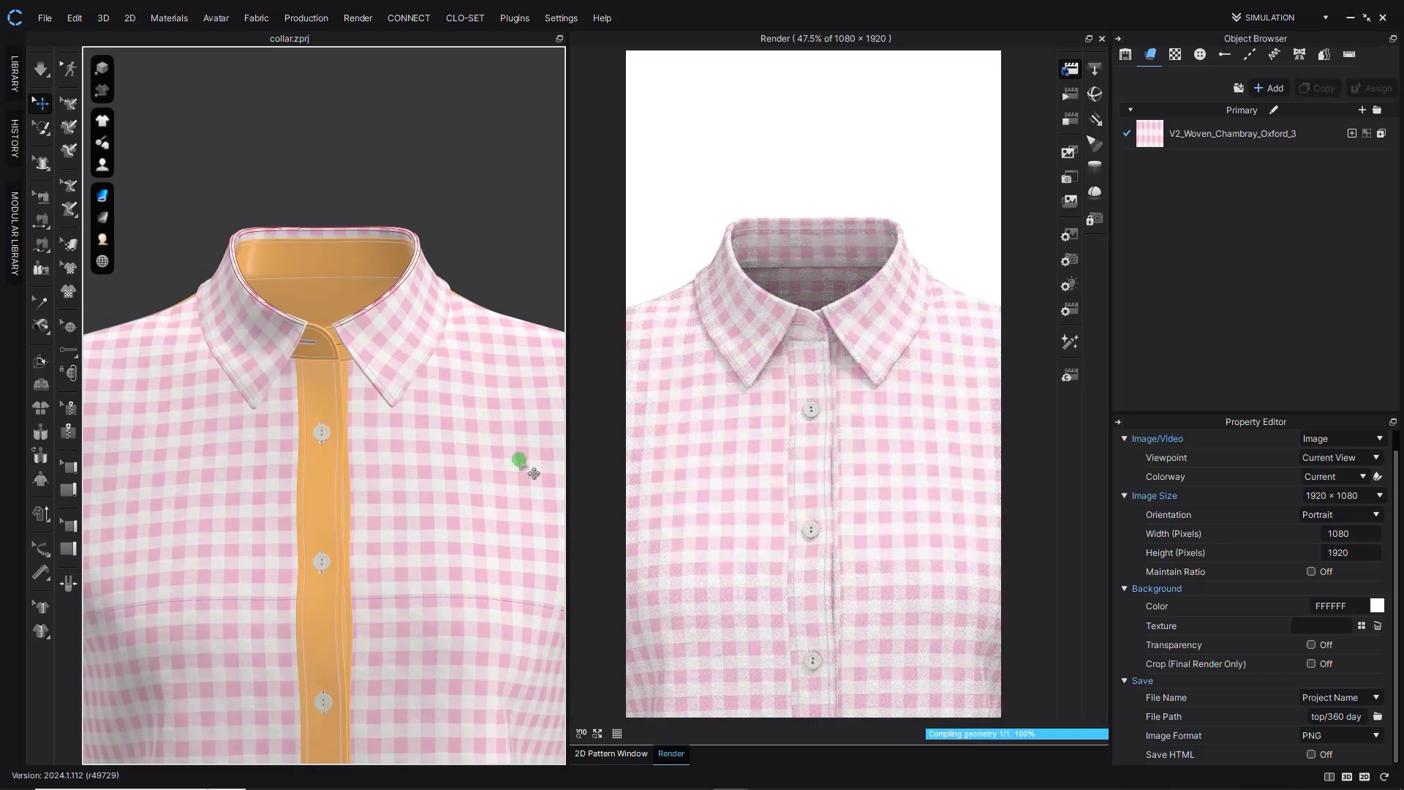
{"action": "left_click", "coordinate": [1070, 285]}
{"action": "left_click", "coordinate": [1296, 454]}
{"action": "left_click", "coordinate": [1317, 476]}
{"action": "left_click", "coordinate": [1334, 588]}
{"action": "left_click", "coordinate": [1069, 69]}
Replace the shirt's gingham fabric with Cotton_Oxford.zfab and stop the interactive render.
{"action": "left_click", "coordinate": [1232, 133]}
{"action": "left_click_drag", "start_coordinate": [1396, 457], "coordinate": [1396, 608]}
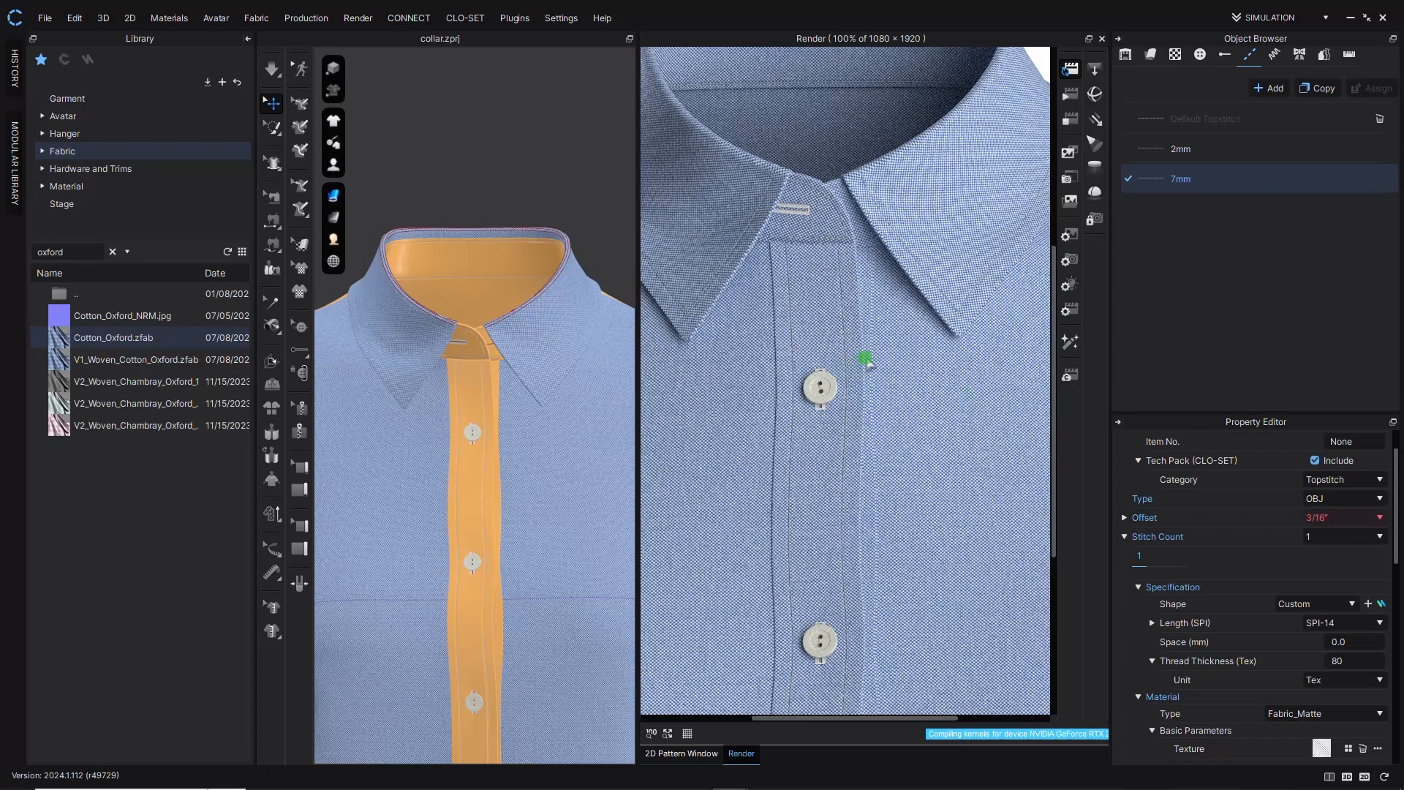
{"action": "left_click", "coordinate": [1069, 118]}
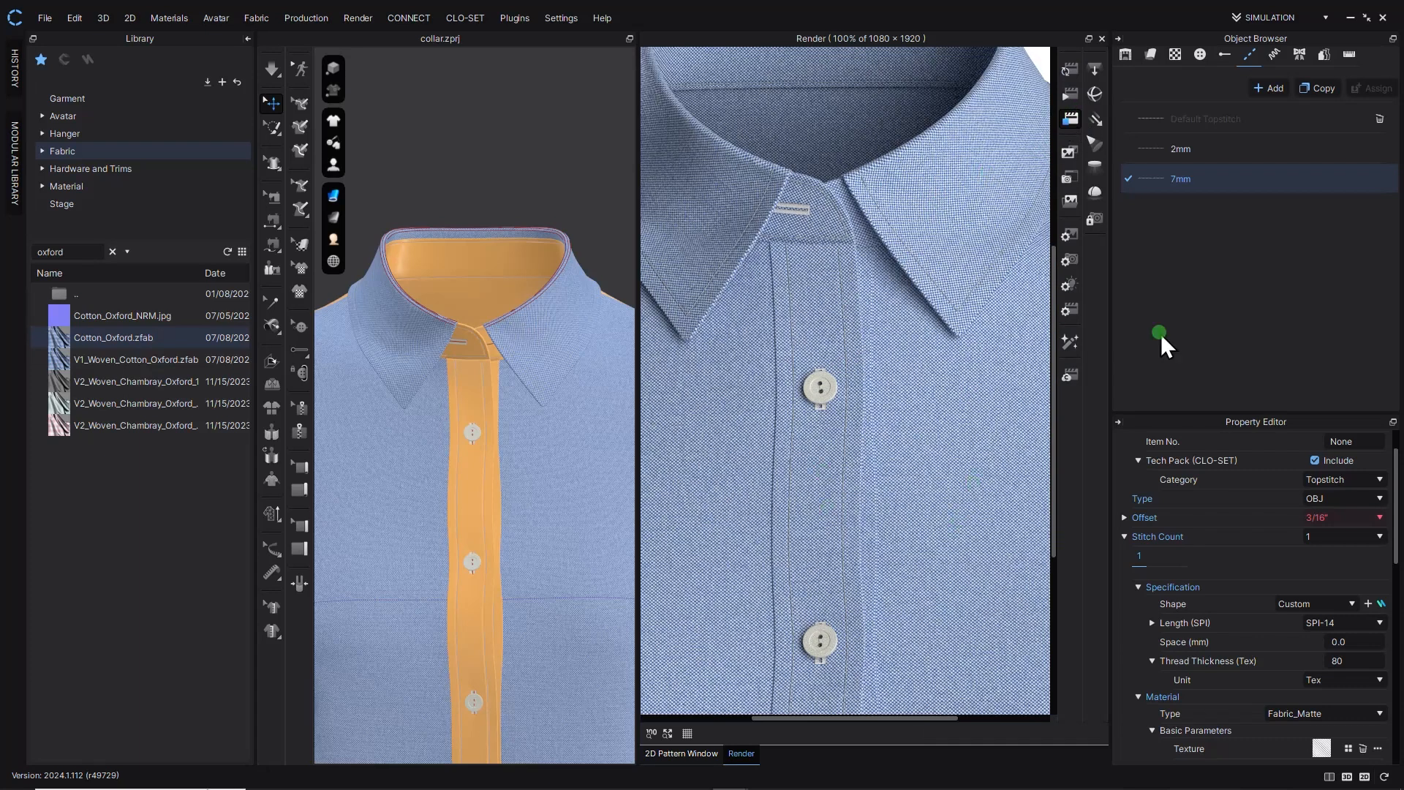
Change the material of the Default Puckering preset to Denim.
{"action": "left_click", "coordinate": [701, 755]}
{"action": "scroll", "coordinate": [862, 473], "scroll_direction": "down", "scroll_amount": 3}
{"action": "scroll", "coordinate": [840, 470], "scroll_direction": "up", "scroll_amount": 5}
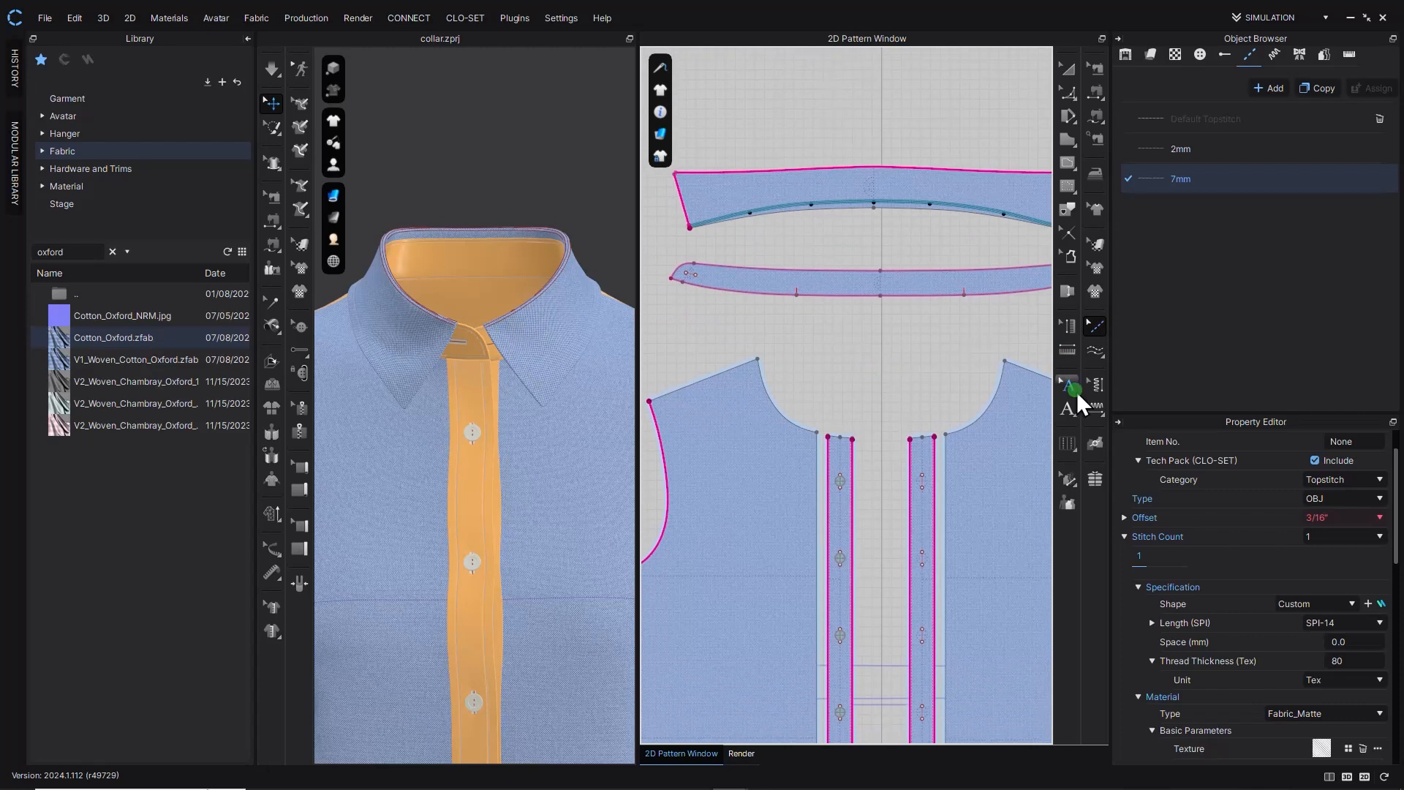
{"action": "left_click", "coordinate": [1093, 382]}
{"action": "left_click", "coordinate": [1206, 118]}
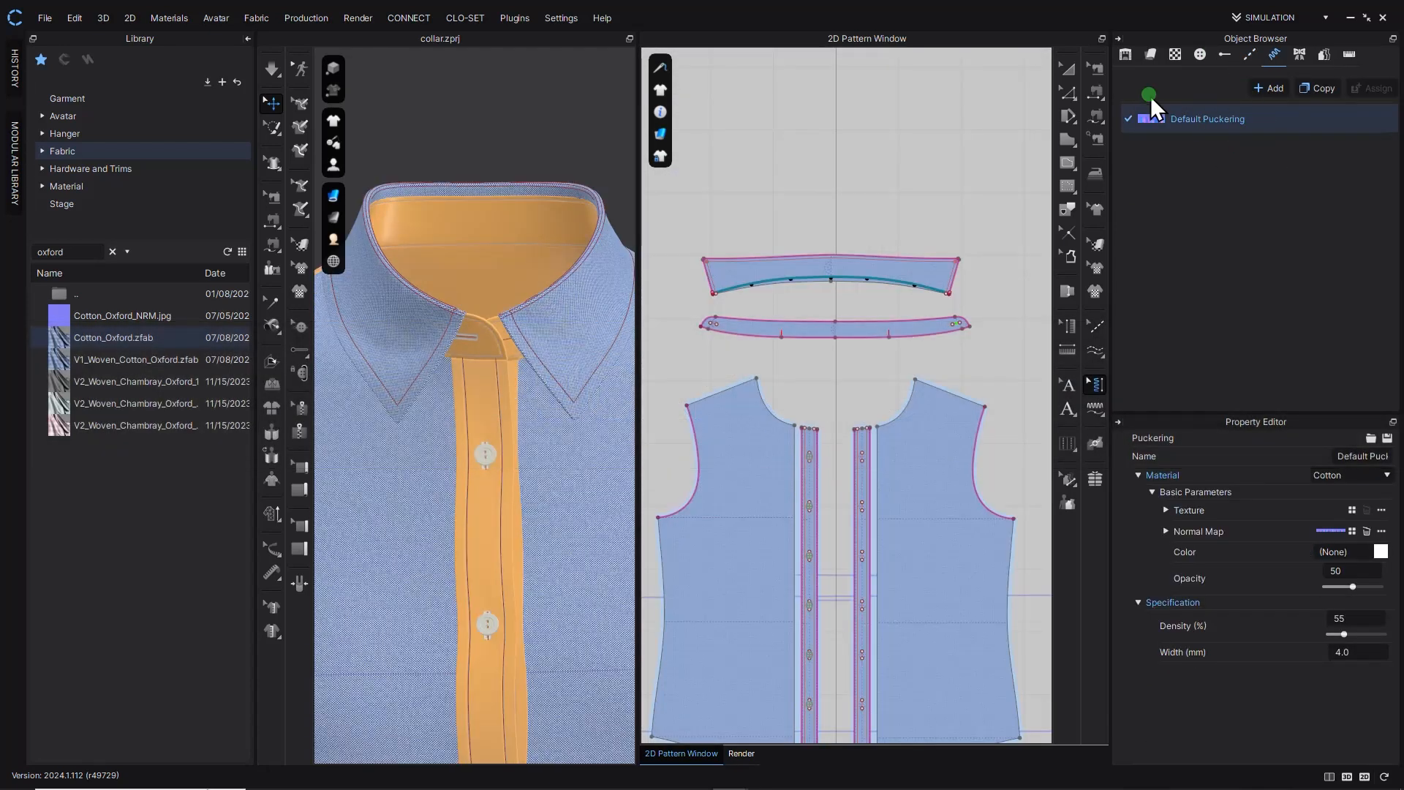
{"action": "left_click", "coordinate": [1362, 474]}
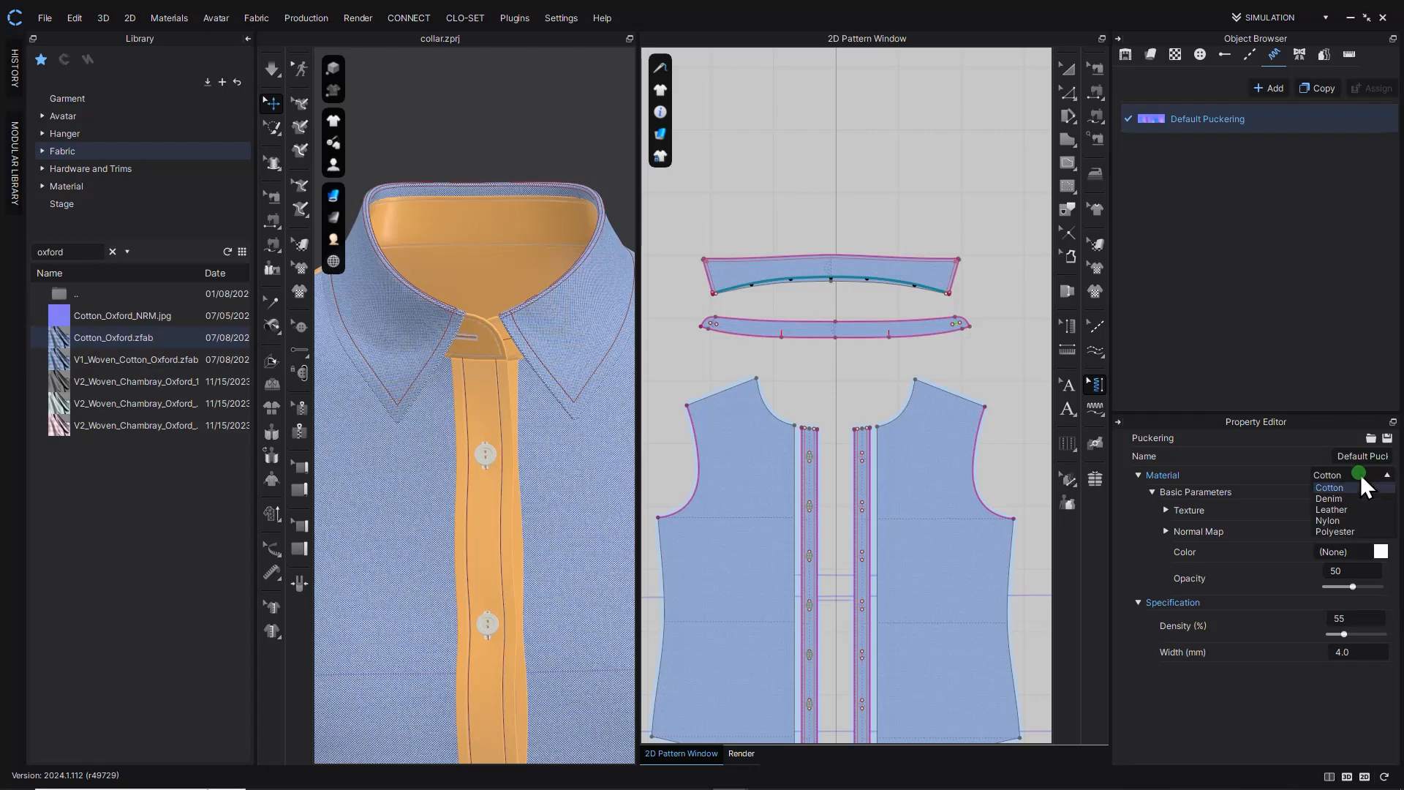
{"action": "left_click", "coordinate": [1341, 499]}
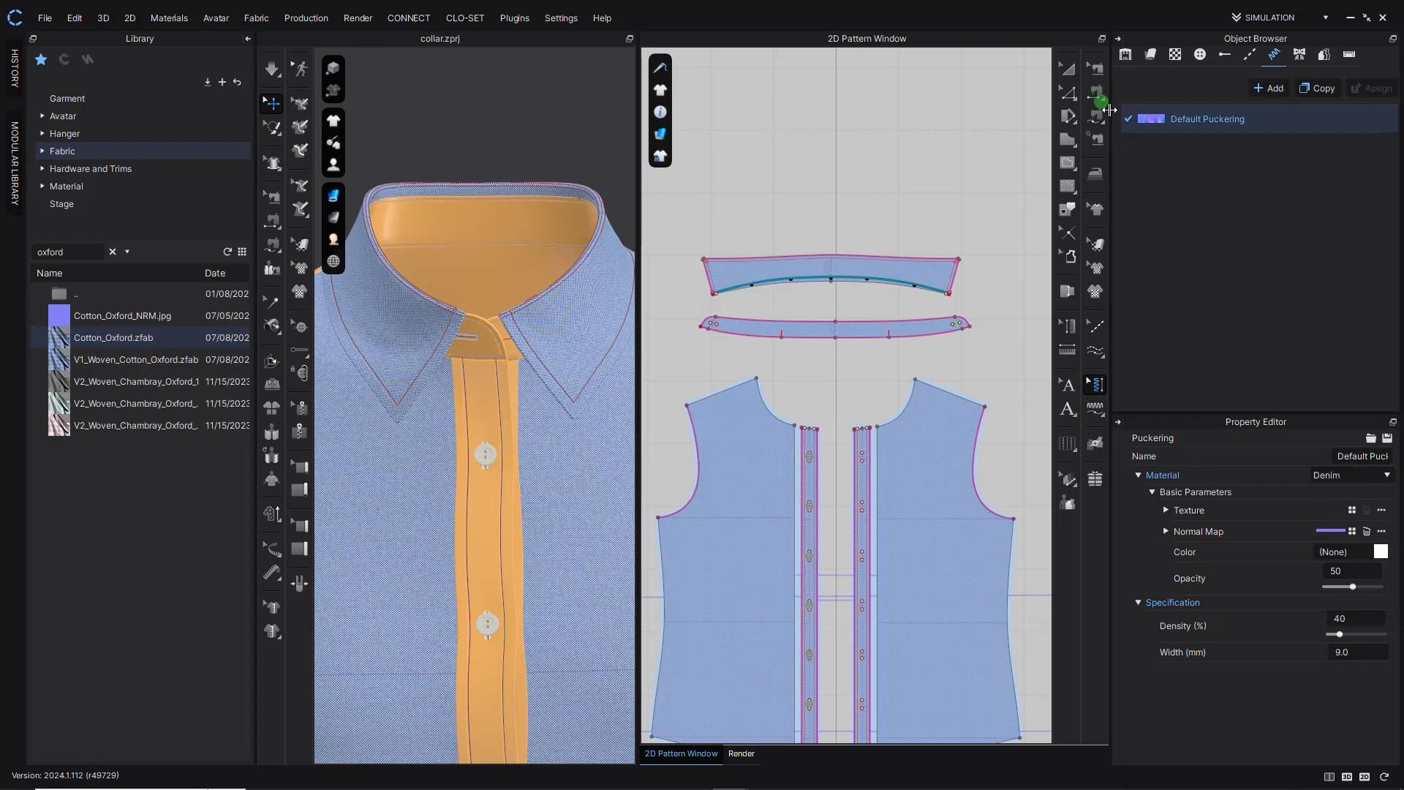
Add Default Puckering along the collar's outer edges and around the full outline of the collar stand.
{"action": "left_click", "coordinate": [1095, 350]}
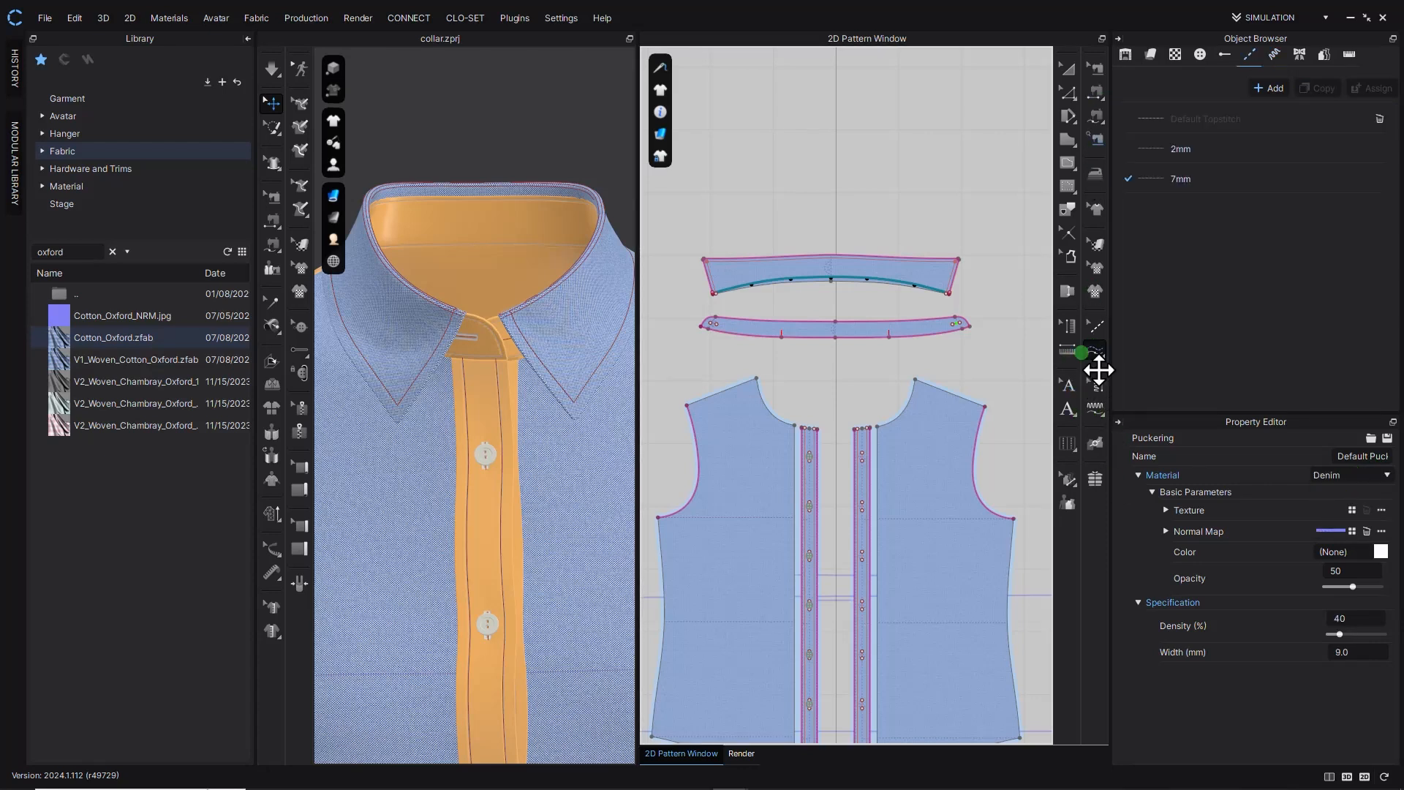
{"action": "left_click", "coordinate": [1093, 410]}
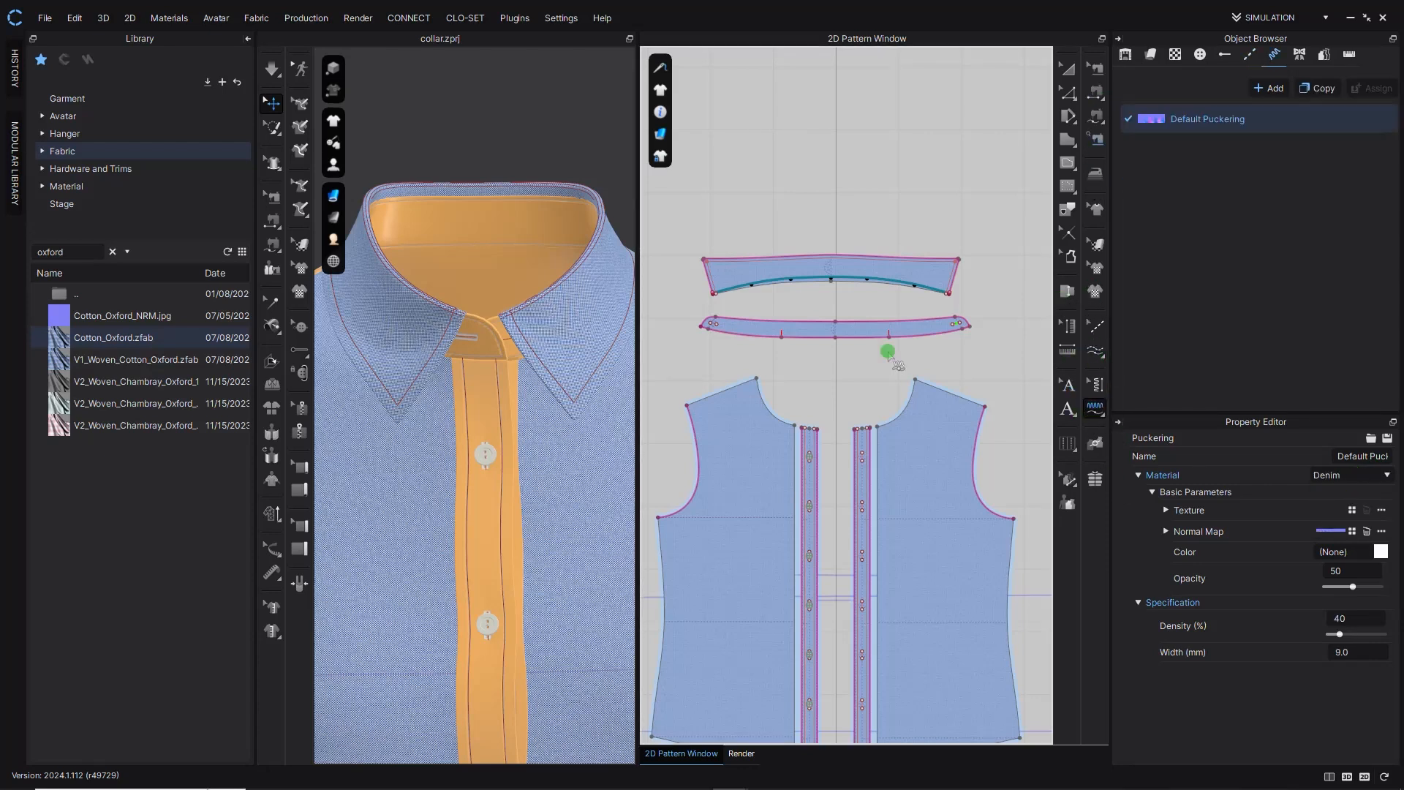
{"action": "left_click", "coordinate": [712, 300]}
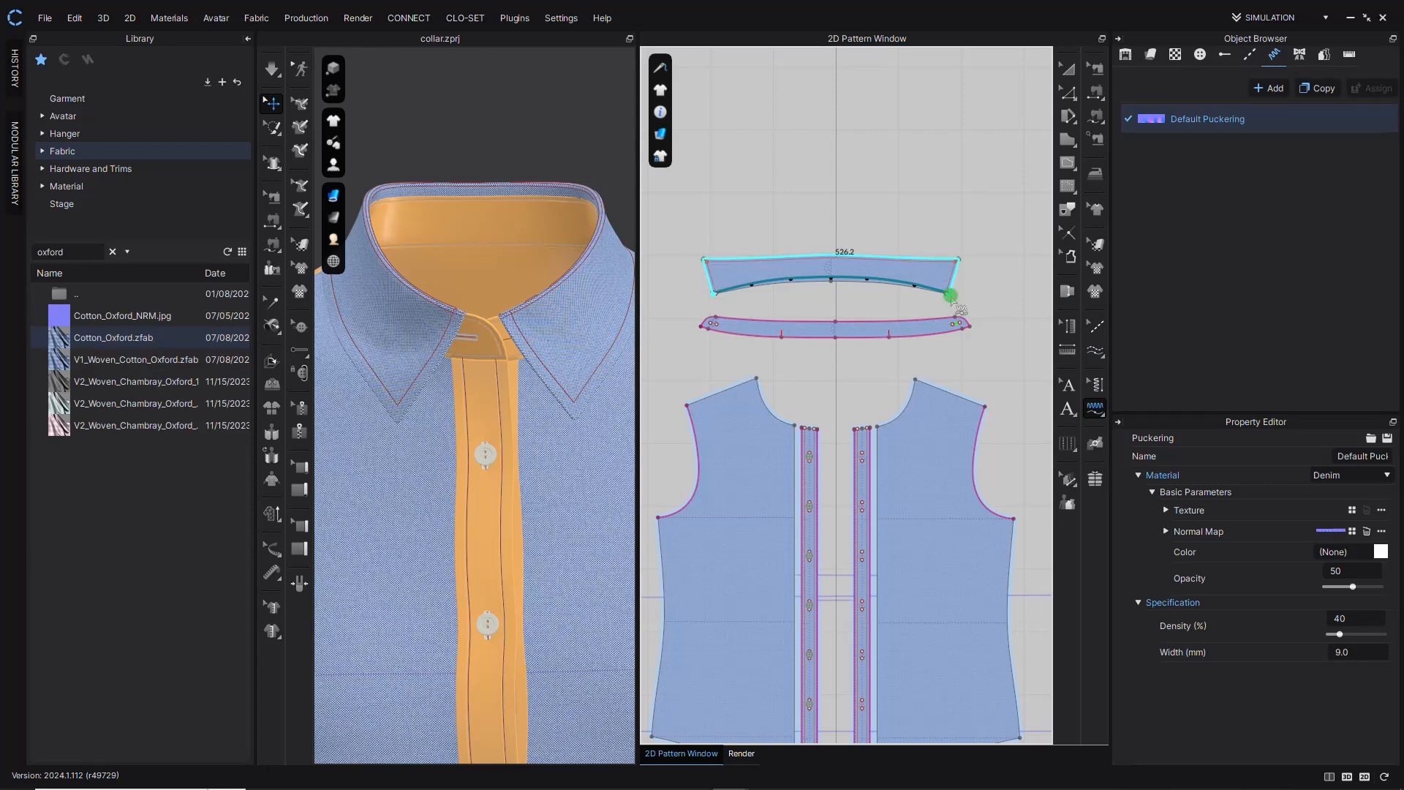
{"action": "left_click", "coordinate": [923, 299]}
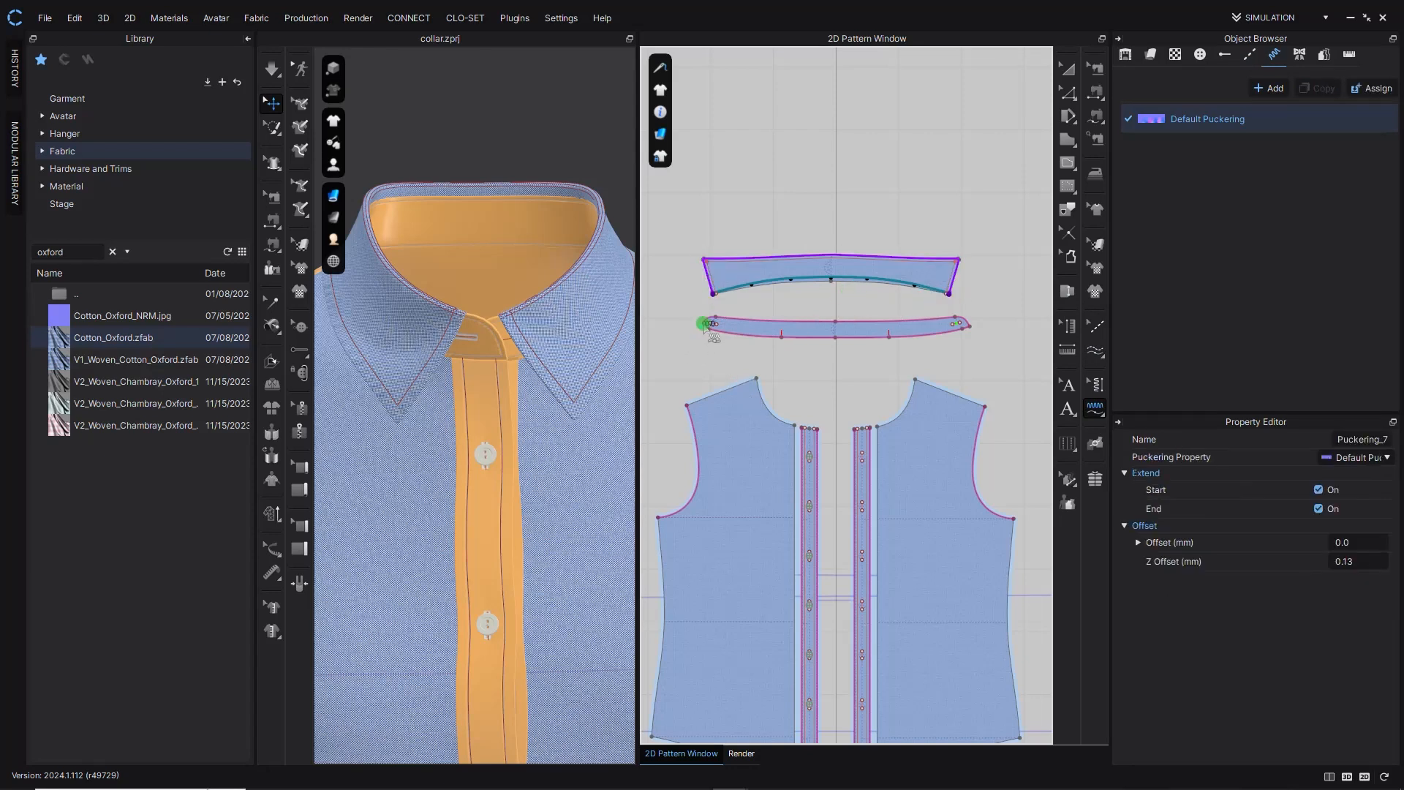
{"action": "left_click", "coordinate": [701, 326]}
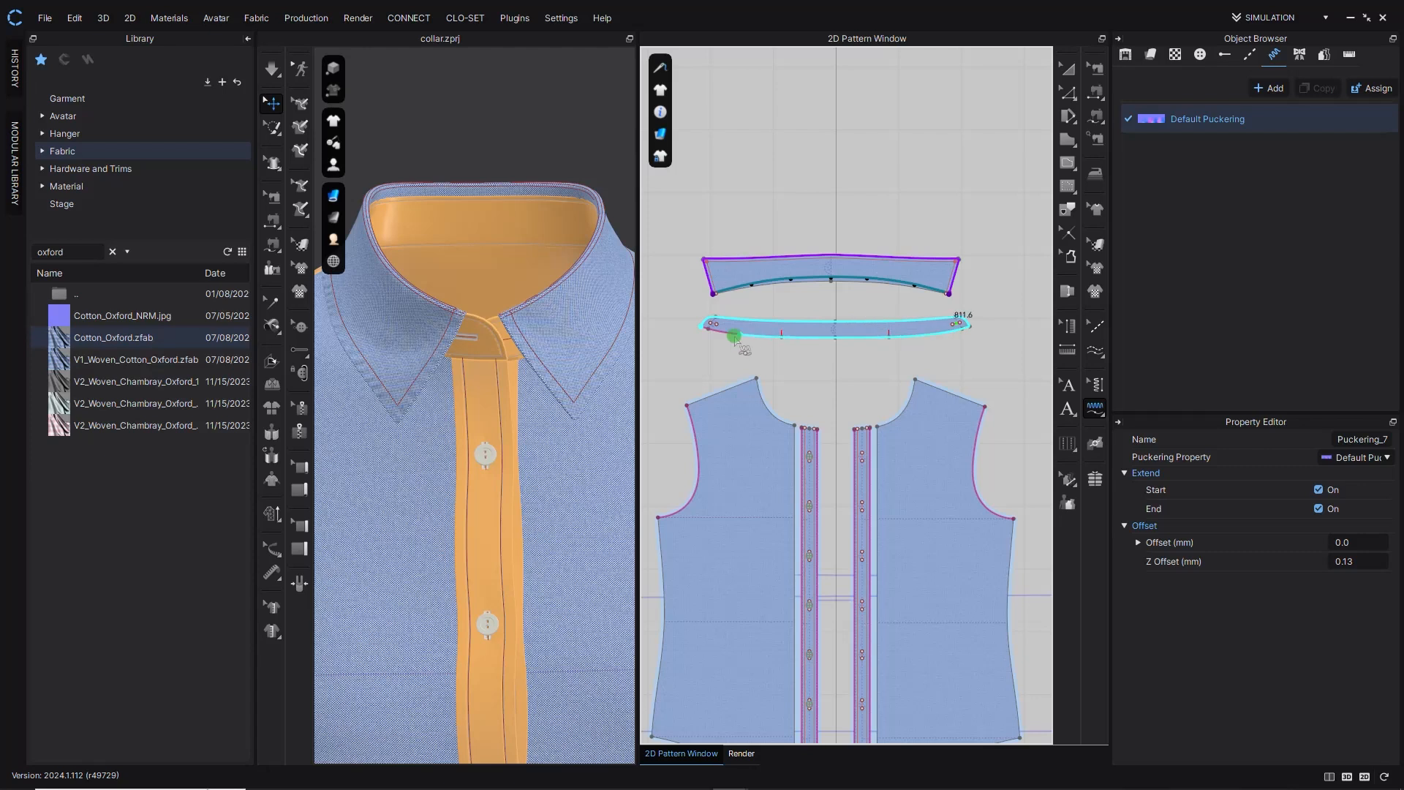
{"action": "left_click", "coordinate": [702, 327]}
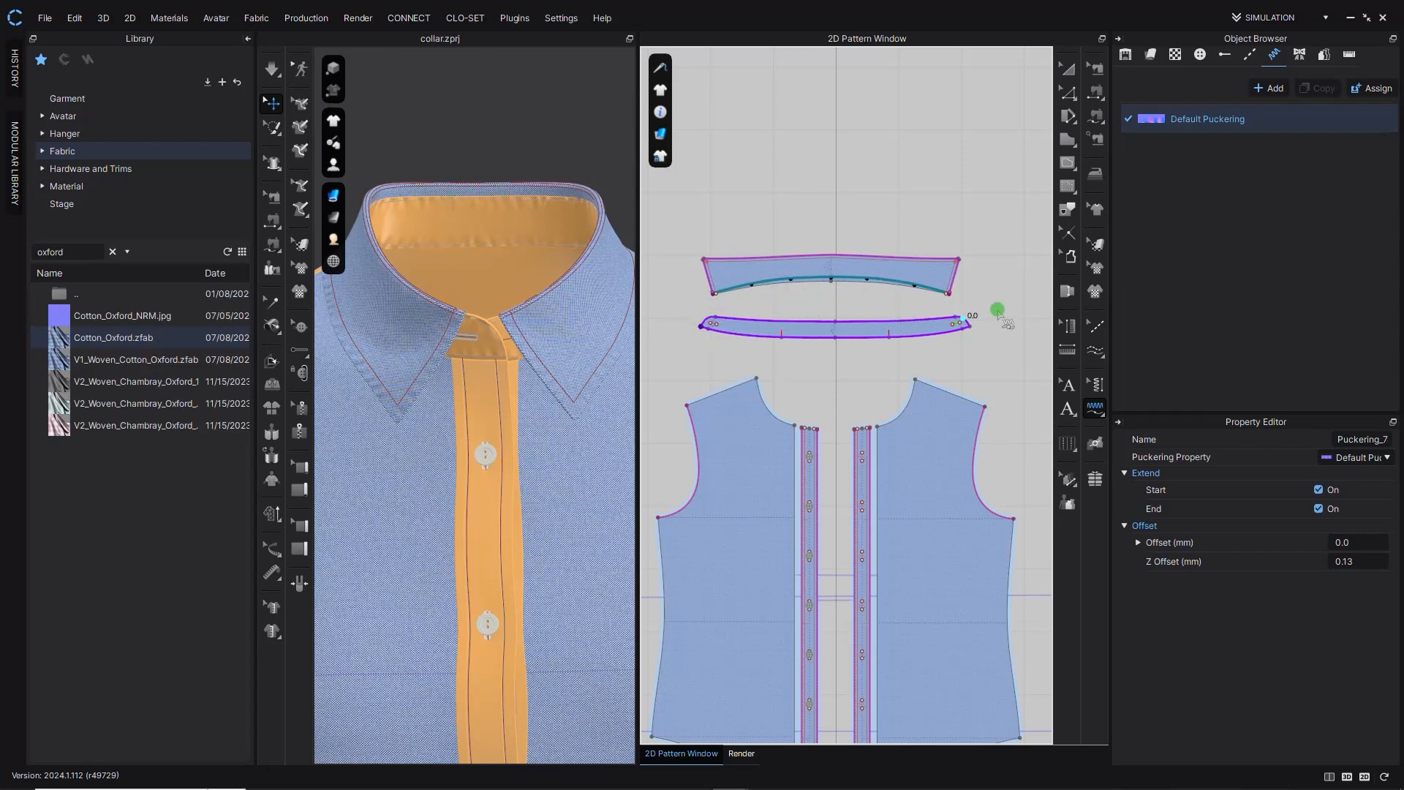
Add Default Puckering along both long edges of the front placket, from neckline to hem.
{"action": "middle_click_drag", "start_coordinate": [799, 439], "coordinate": [799, 207]}
{"action": "scroll", "coordinate": [764, 198], "scroll_direction": "up", "scroll_amount": 3}
{"action": "left_click", "coordinate": [768, 204]}
{"action": "middle_click_drag", "start_coordinate": [775, 401], "coordinate": [782, 150]}
{"action": "left_click", "coordinate": [783, 545]}
{"action": "middle_click_drag", "start_coordinate": [847, 226], "coordinate": [876, 120]}
{"action": "left_click", "coordinate": [831, 173]}
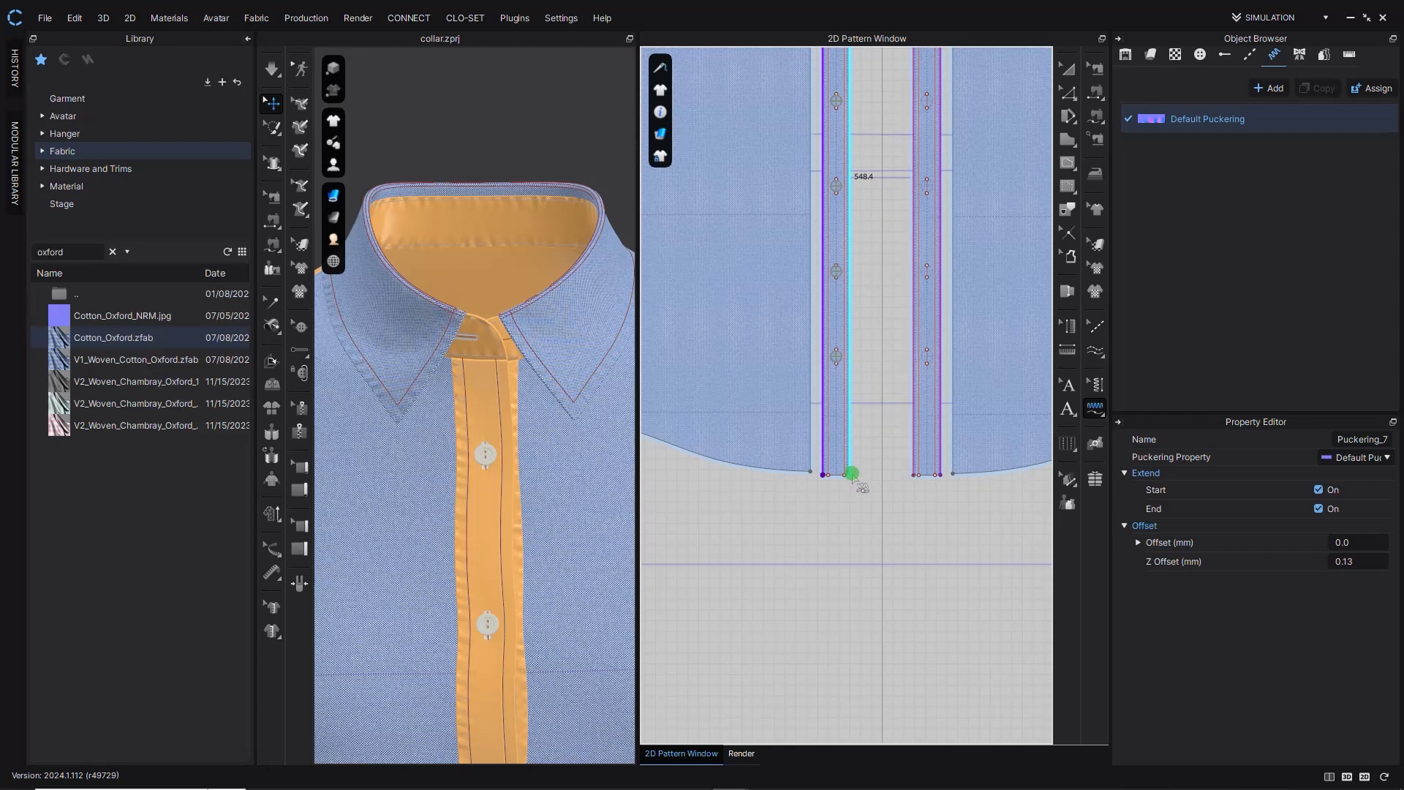
{"action": "left_click", "coordinate": [852, 474]}
Set the width of the Default Puckering preset to 3 mm.
{"action": "right_click_drag", "start_coordinate": [492, 336], "coordinate": [570, 320]}
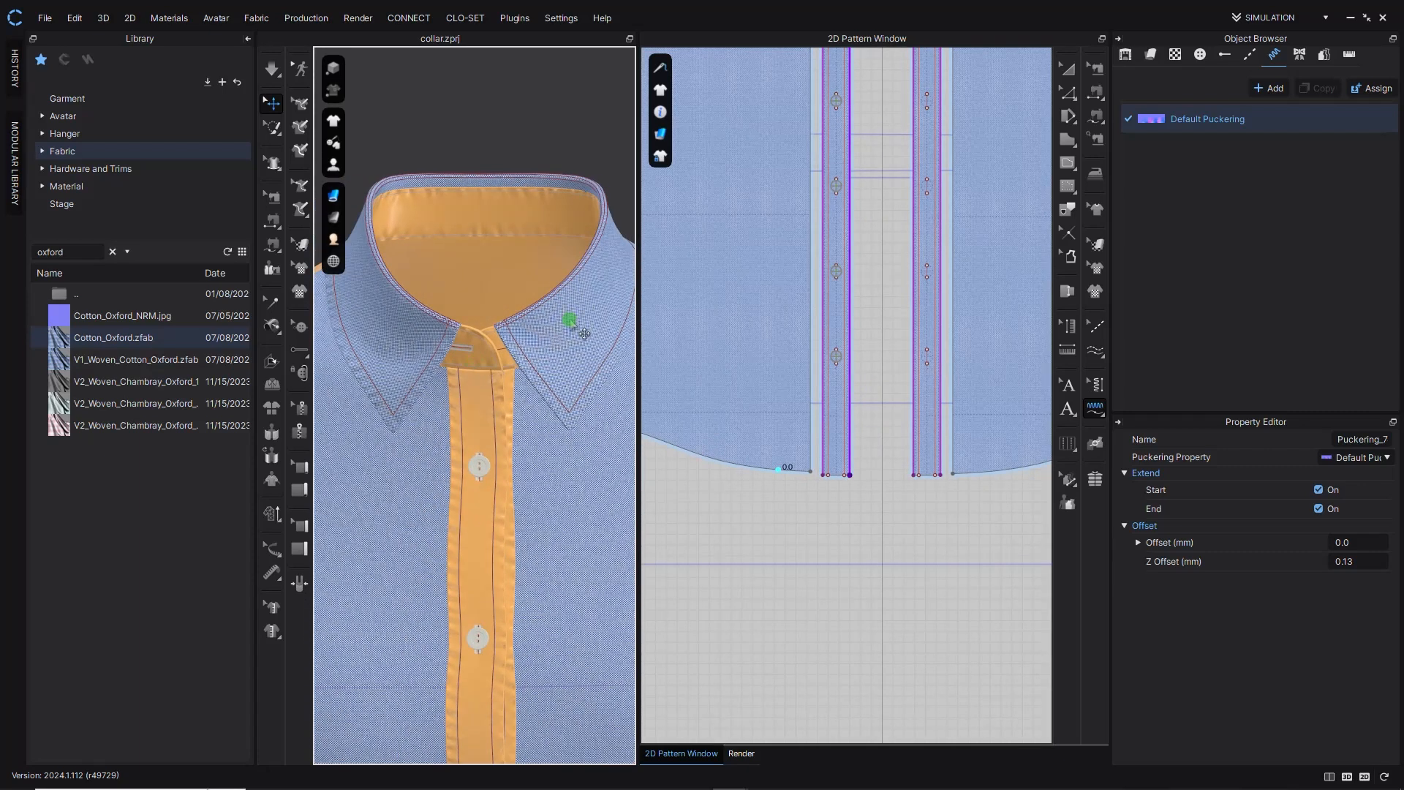
{"action": "right_click_drag", "start_coordinate": [523, 421], "coordinate": [499, 386]}
{"action": "left_click", "coordinate": [1208, 118]}
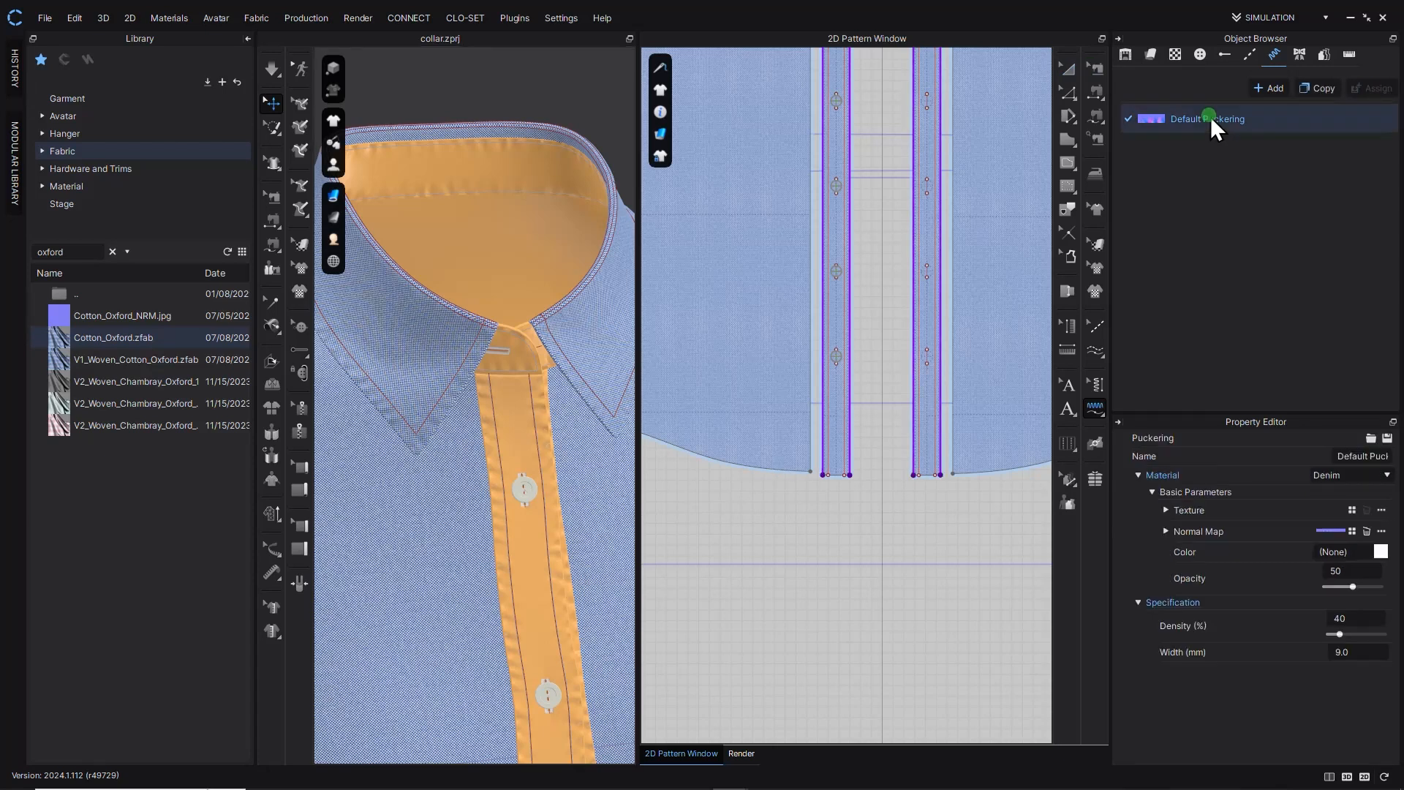
{"action": "double_click", "coordinate": [1341, 652]}
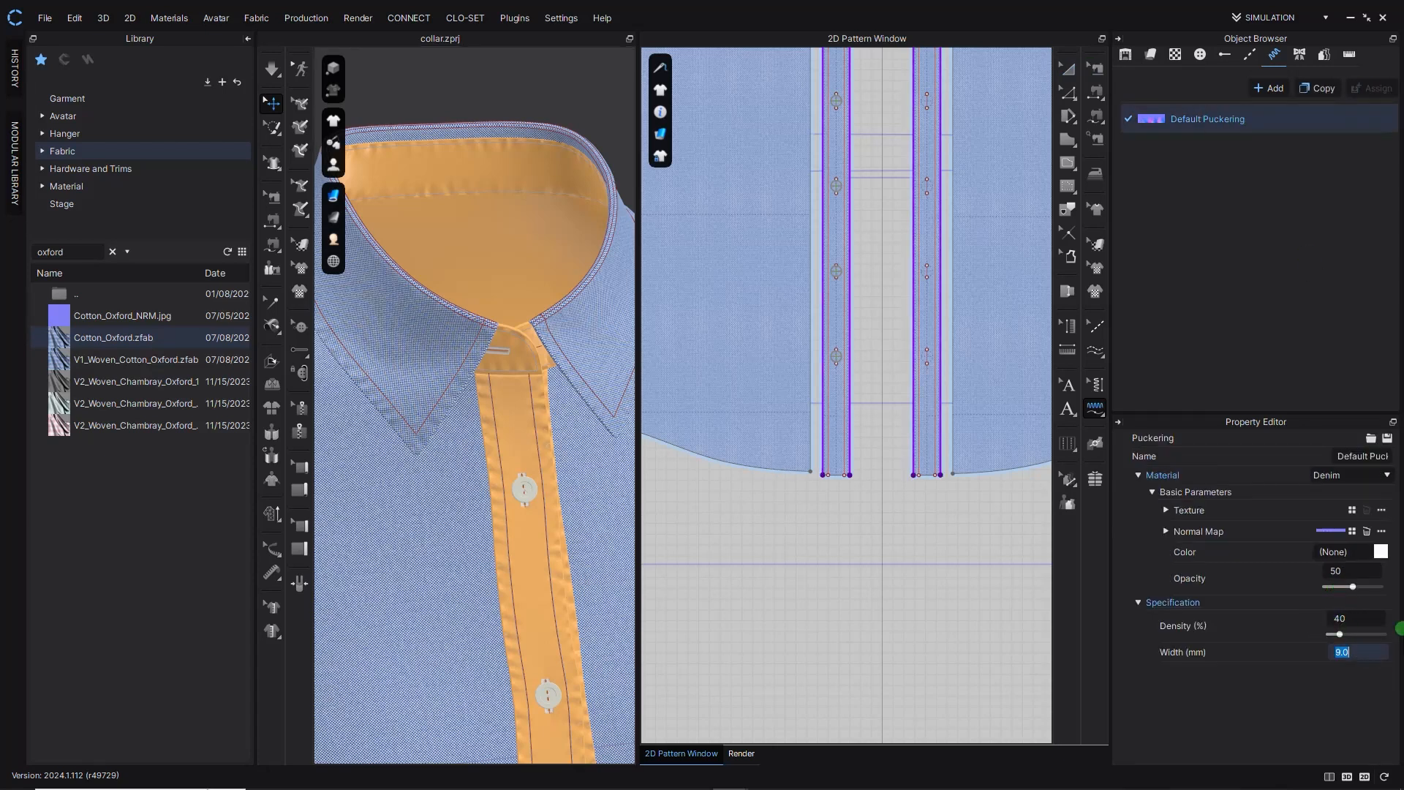
{"action": "type", "text": "3"}
{"action": "key", "text": "Return"}
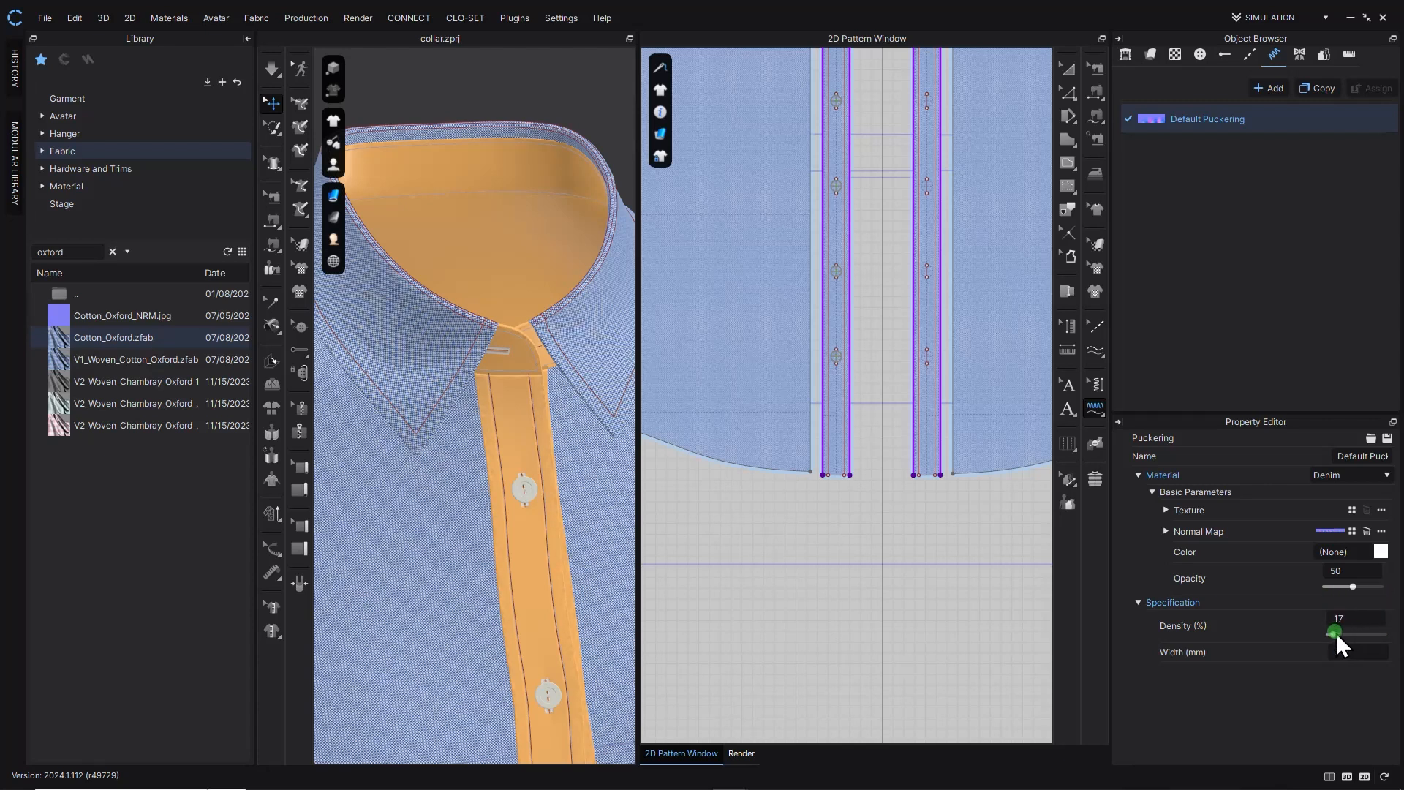
Set the Default Puckering density to 34% and its width to 12 mm, and check the placket and collar.
{"action": "scroll", "coordinate": [573, 386], "scroll_direction": "down", "scroll_amount": 3}
{"action": "middle_click_drag", "start_coordinate": [574, 385], "coordinate": [496, 250]}
{"action": "right_click_drag", "start_coordinate": [496, 250], "coordinate": [470, 253]}
{"action": "left_click", "coordinate": [1359, 653]}
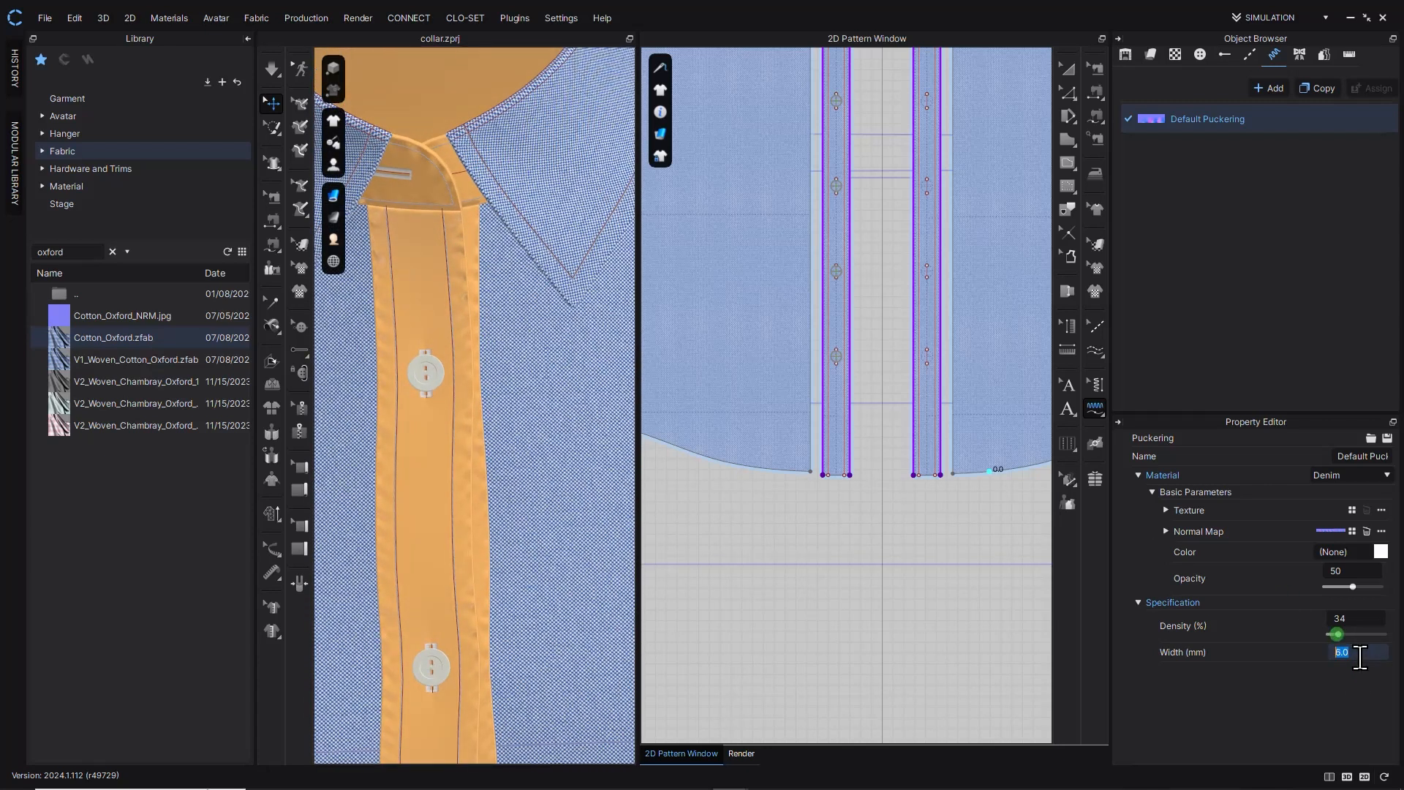
{"action": "type", "text": "12"}
{"action": "key", "text": "Return"}
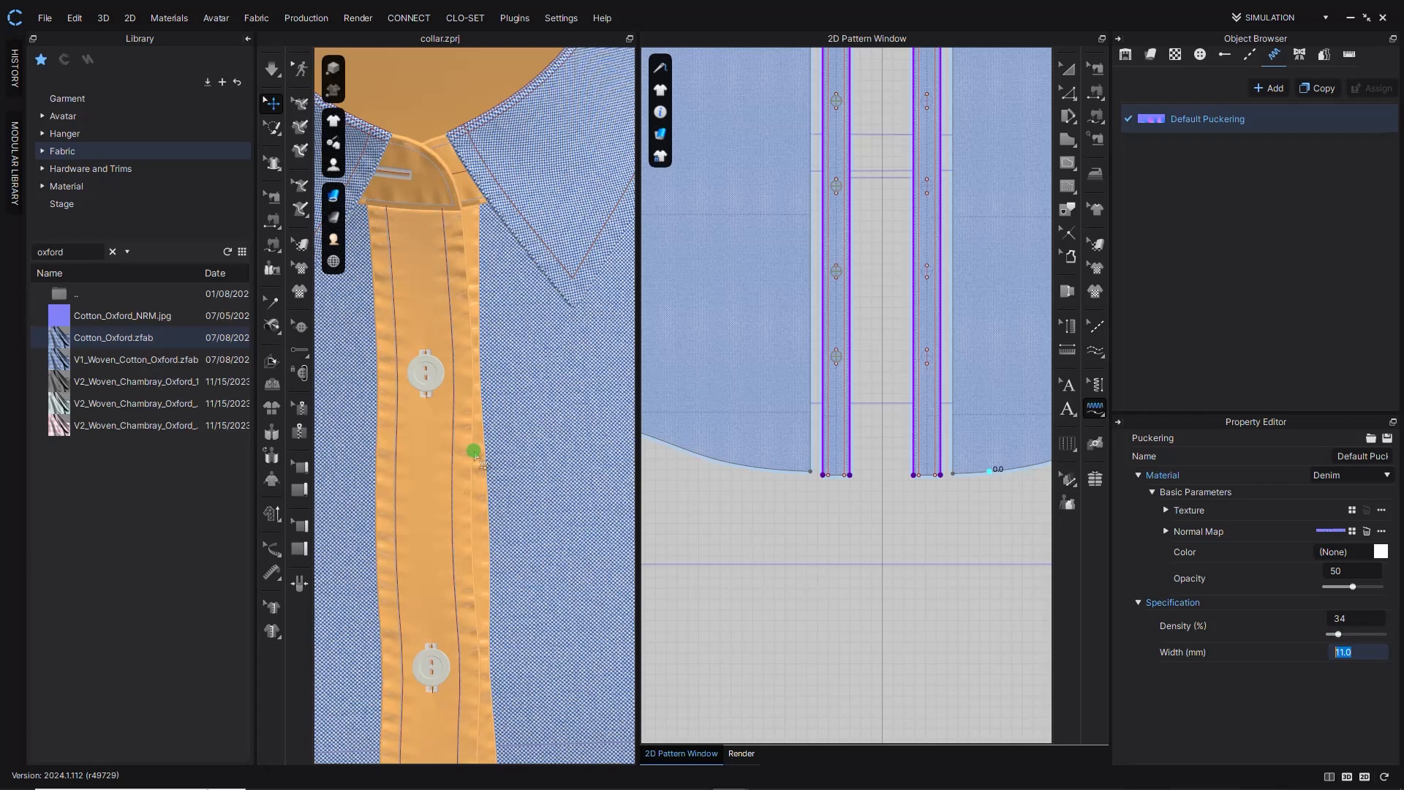
{"action": "scroll", "coordinate": [472, 449], "scroll_direction": "up", "scroll_amount": 3}
{"action": "scroll", "coordinate": [475, 366], "scroll_direction": "down", "scroll_amount": 2}
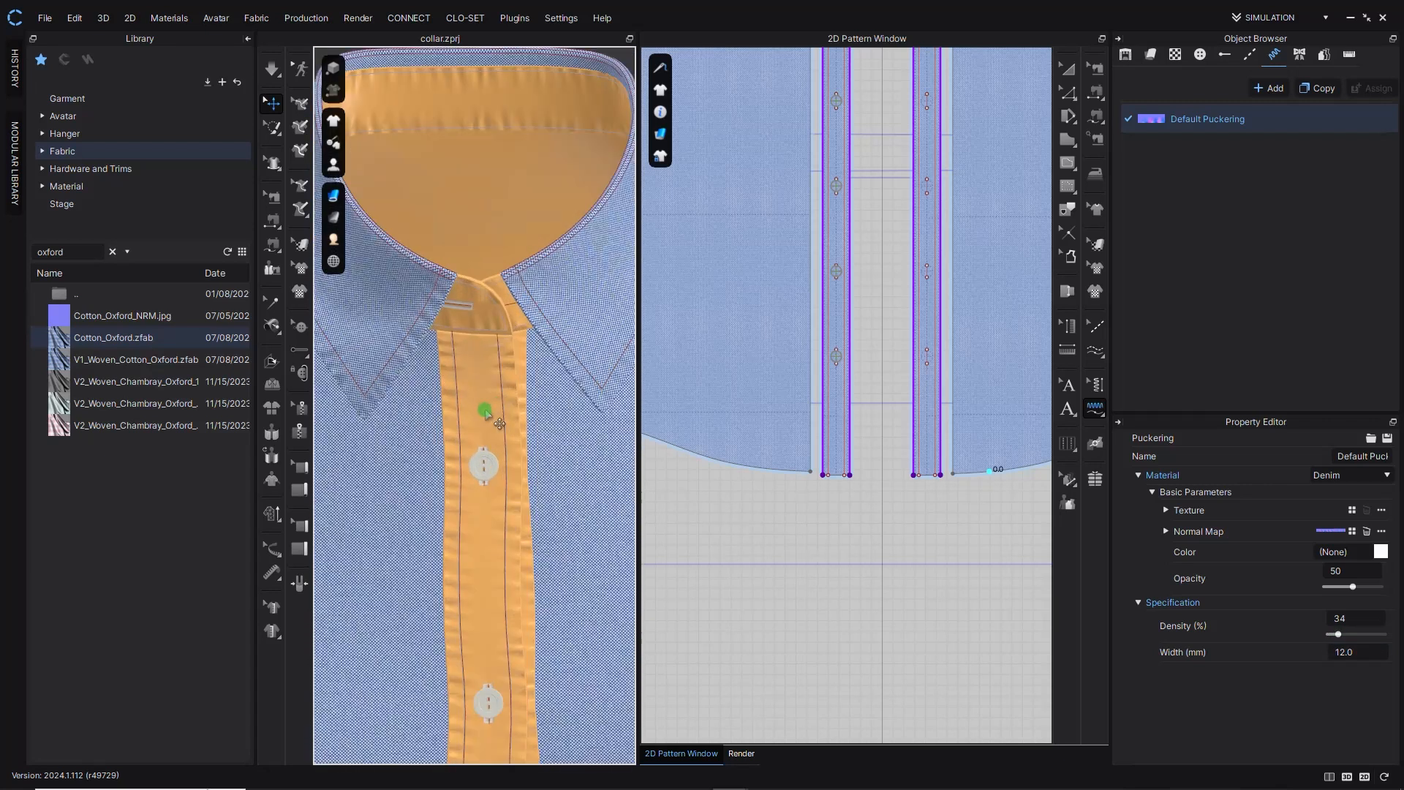
Set the Default Puckering width to 4 mm and its density to 14%, and check the effect on the placket.
{"action": "left_click", "coordinate": [1361, 651]}
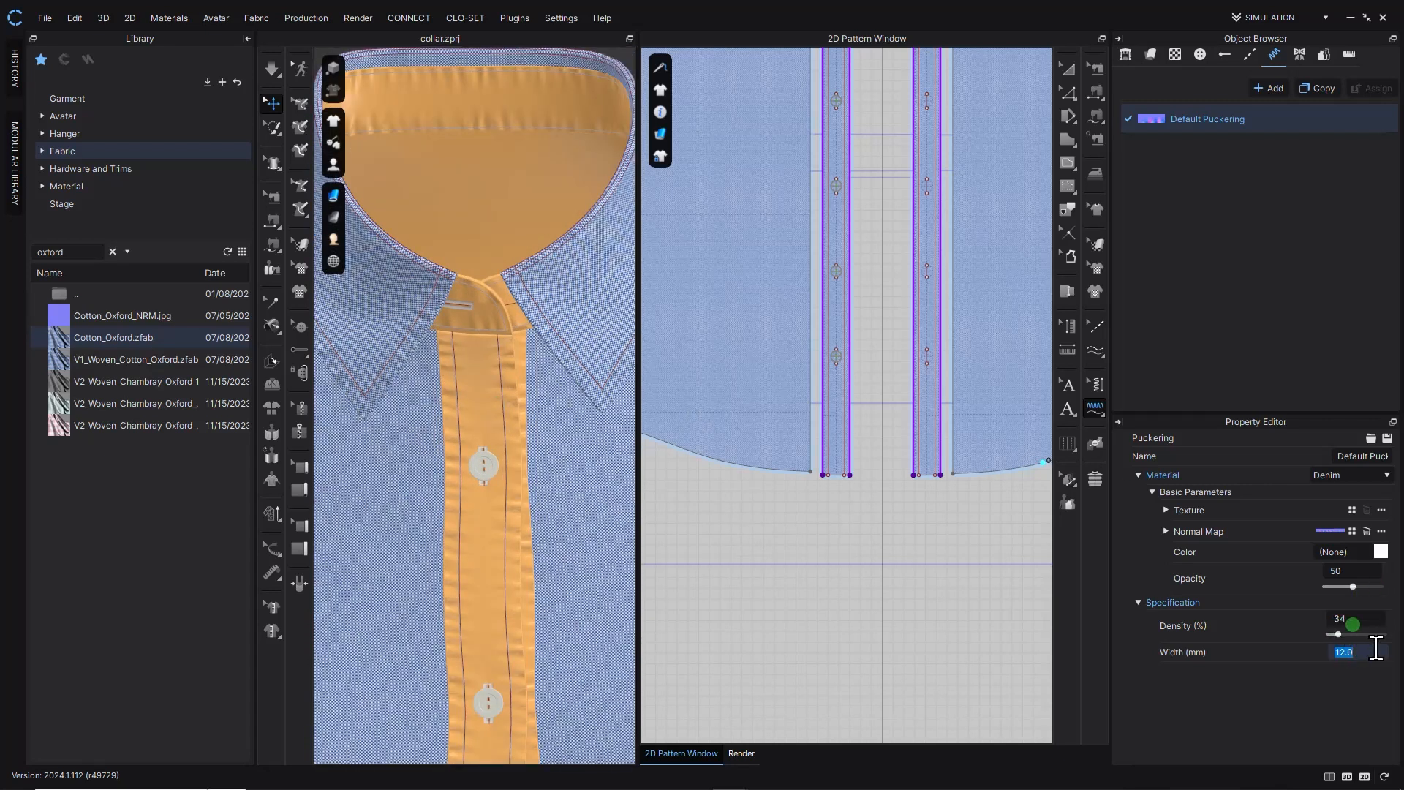
{"action": "key", "text": "Return"}
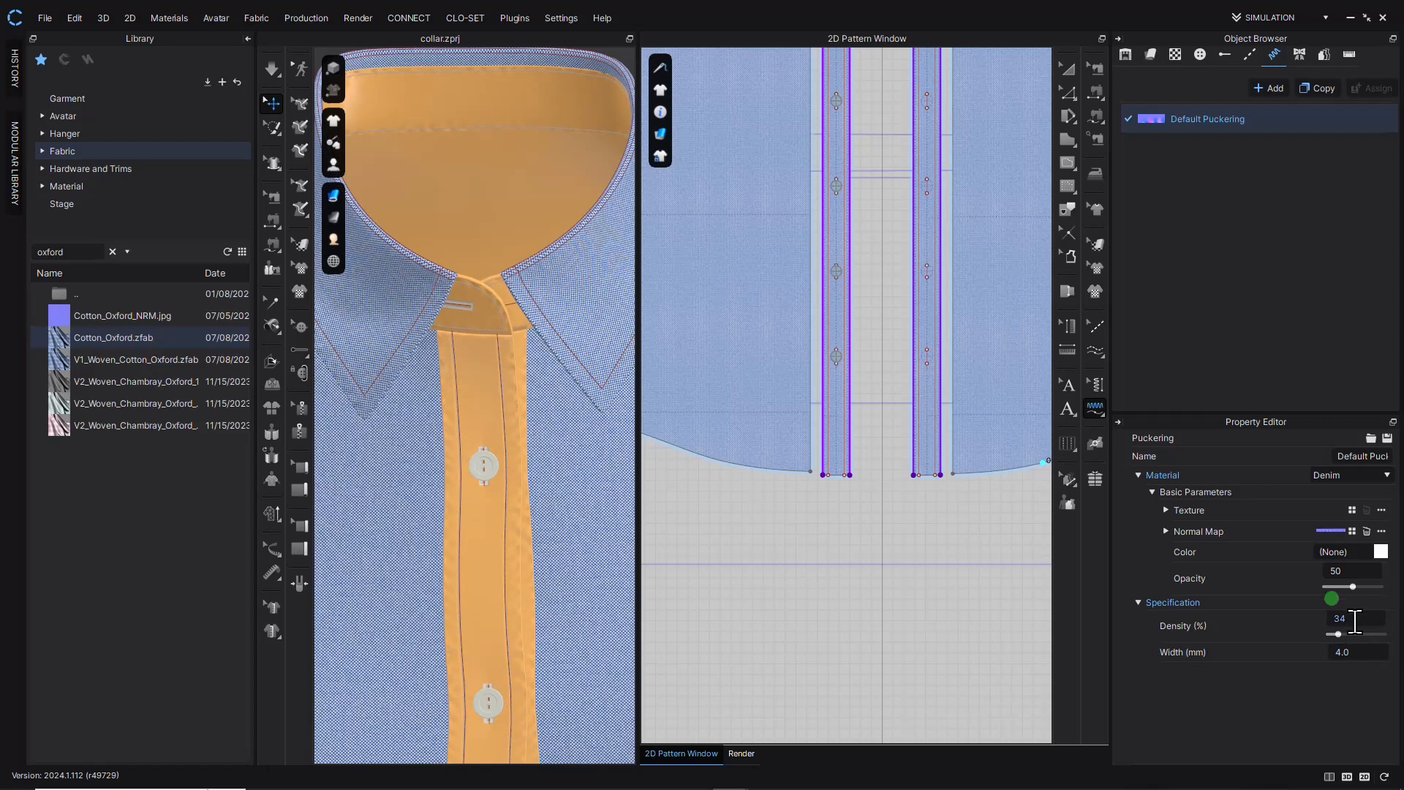
{"action": "left_click_drag", "start_coordinate": [1337, 633], "coordinate": [1334, 634]}
{"action": "scroll", "coordinate": [498, 368], "scroll_direction": "up", "scroll_amount": 2}
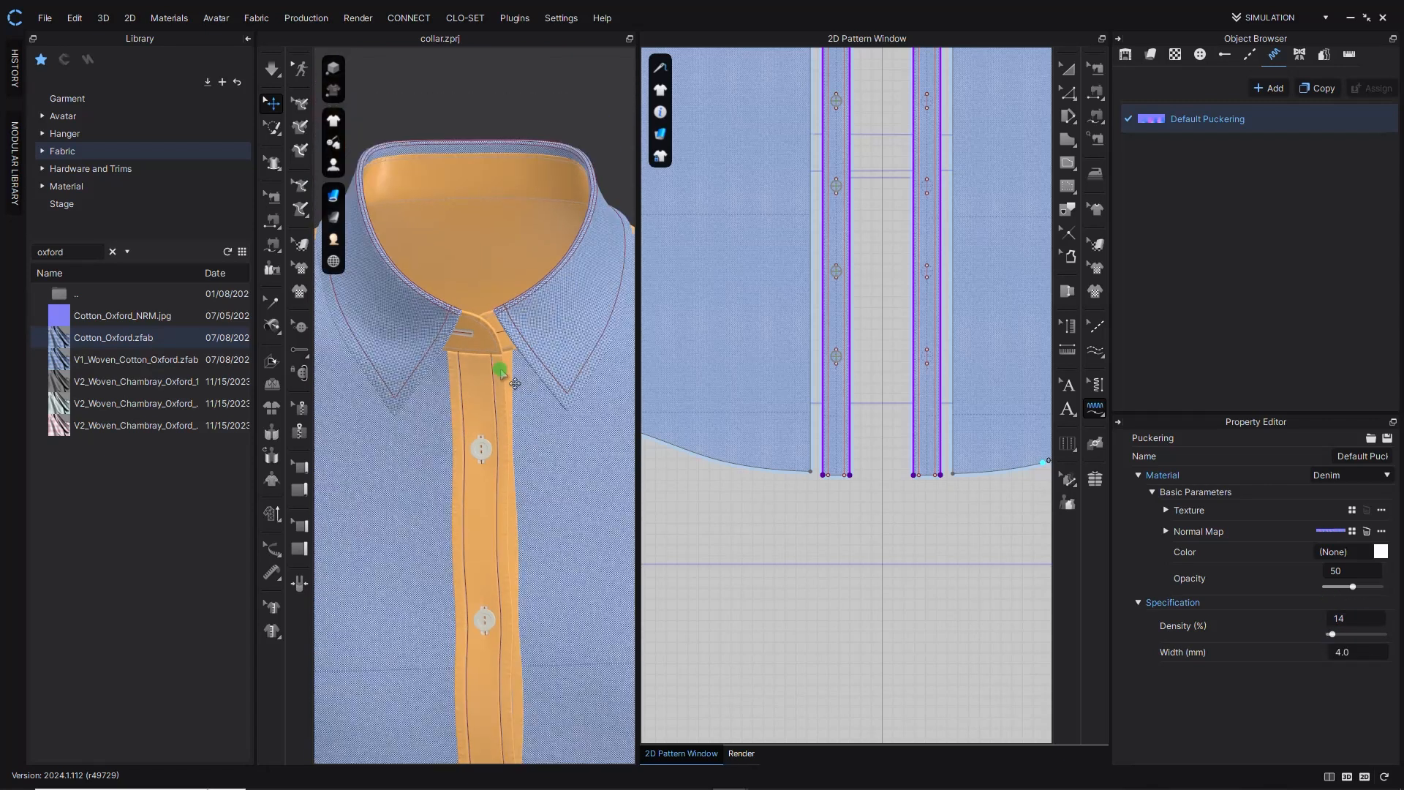
{"action": "scroll", "coordinate": [502, 370], "scroll_direction": "down", "scroll_amount": 5}
{"action": "mouse_move", "coordinate": [490, 388]}
{"action": "right_mouse_down"}
{"action": "mouse_move", "coordinate": [517, 380]}
{"action": "mouse_move", "coordinate": [491, 372]}
{"action": "right_mouse_up"}
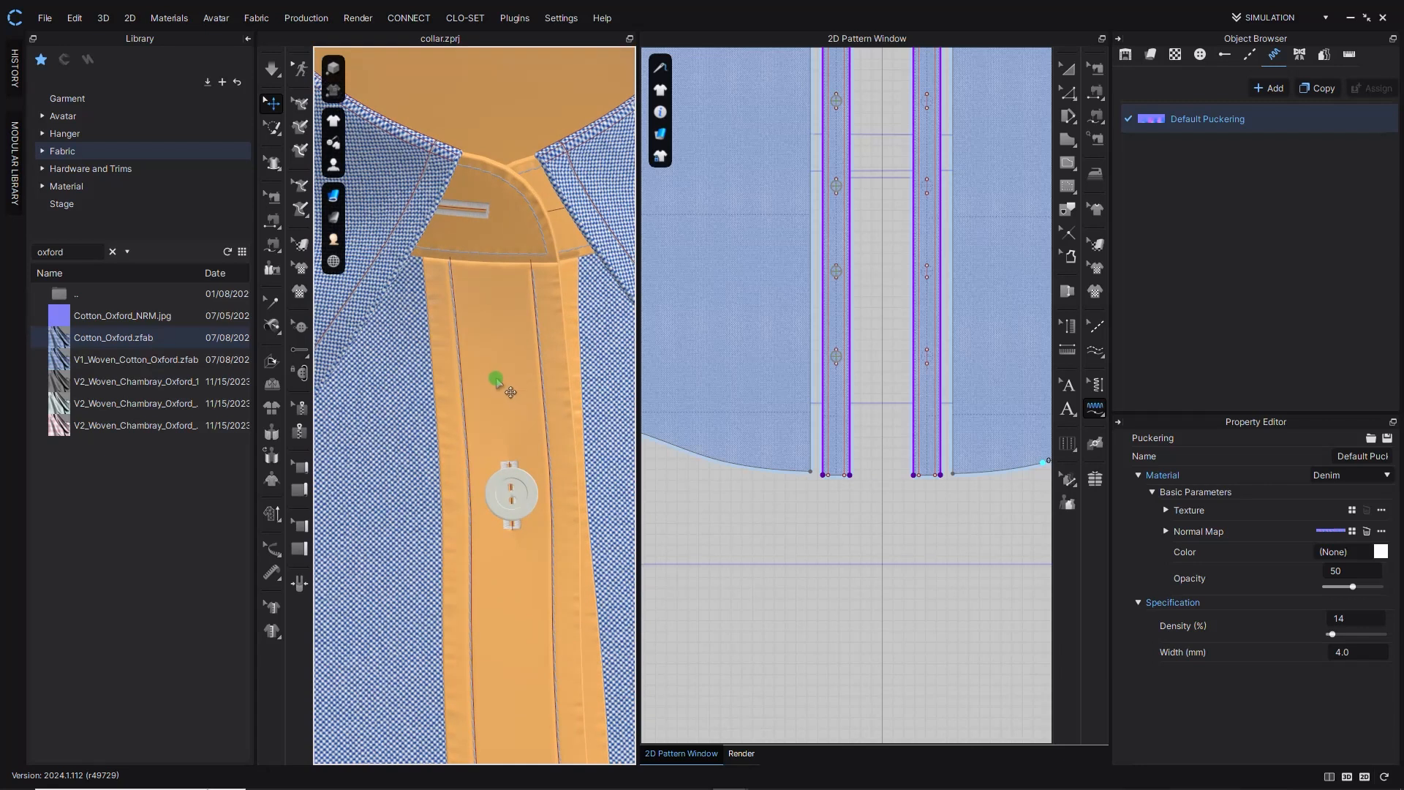
Add Default Puckering along both internal topstitch lines of the placket piece that carries the buttons.
{"action": "middle_click_drag", "start_coordinate": [848, 111], "coordinate": [801, 303]}
{"action": "middle_click_drag", "start_coordinate": [846, 213], "coordinate": [872, 339]}
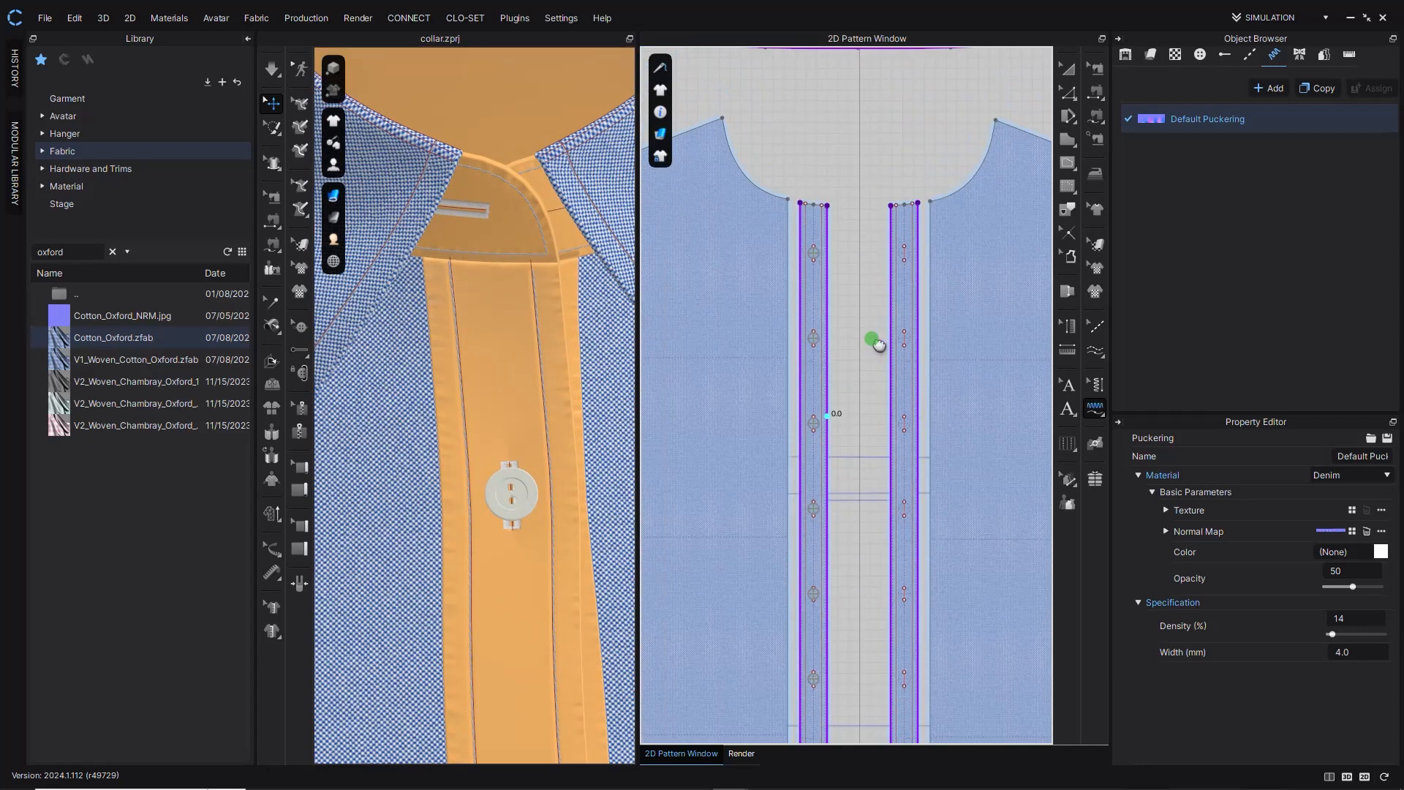
{"action": "left_click", "coordinate": [1358, 571]}
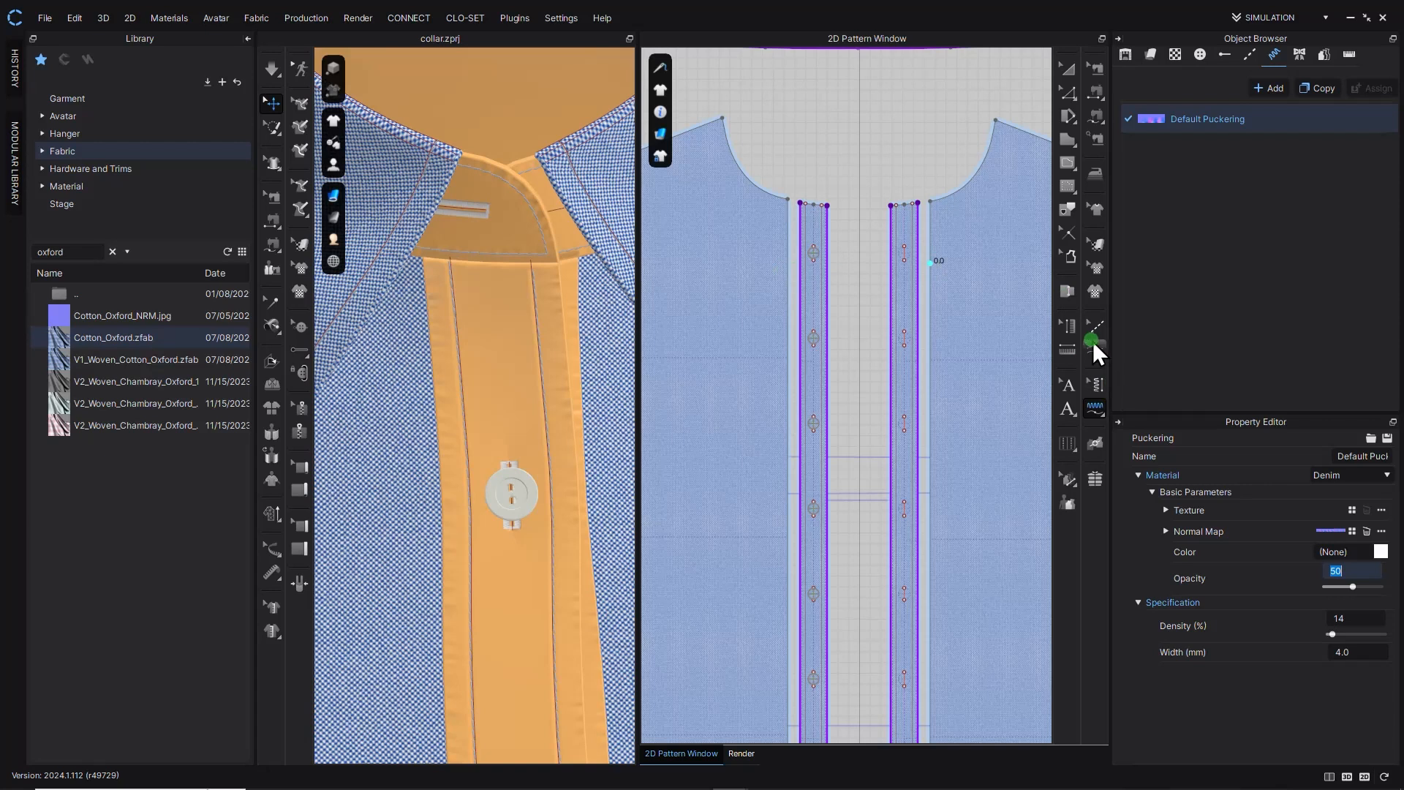
{"action": "scroll", "coordinate": [778, 248], "scroll_direction": "up", "scroll_amount": 3}
{"action": "scroll", "coordinate": [773, 240], "scroll_direction": "up", "scroll_amount": 1}
{"action": "middle_click_drag", "start_coordinate": [890, 207], "coordinate": [814, 267]}
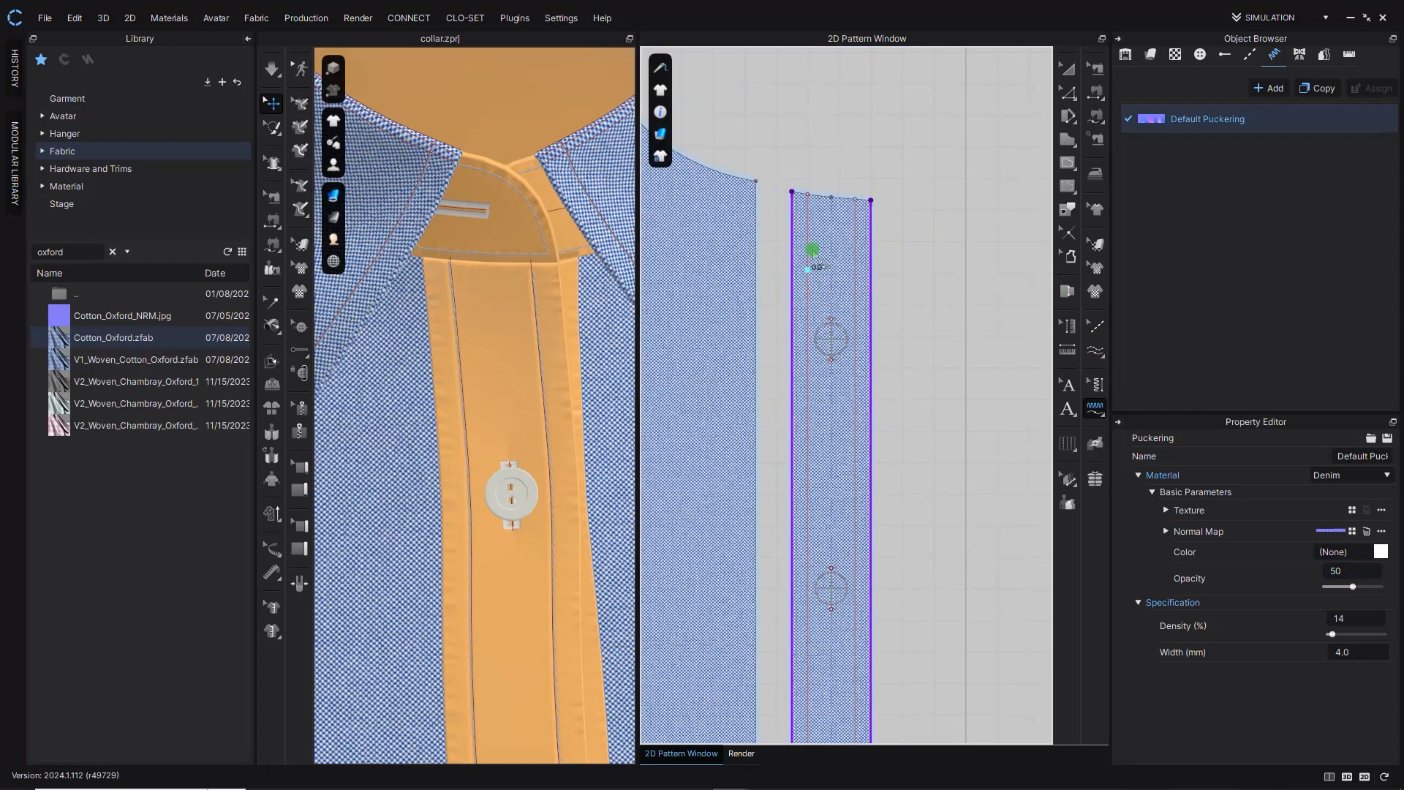
{"action": "left_click", "coordinate": [1097, 407]}
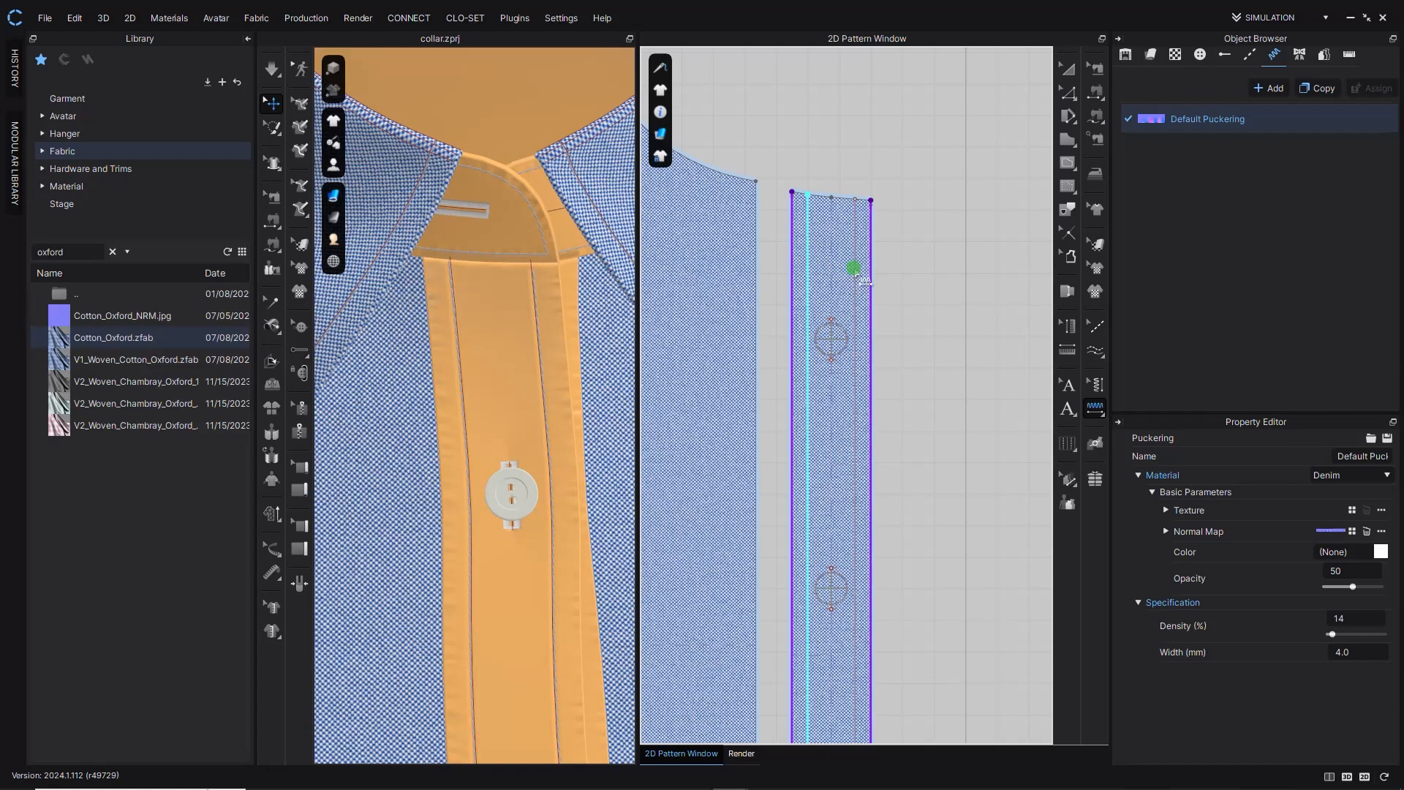
{"action": "left_click", "coordinate": [854, 269]}
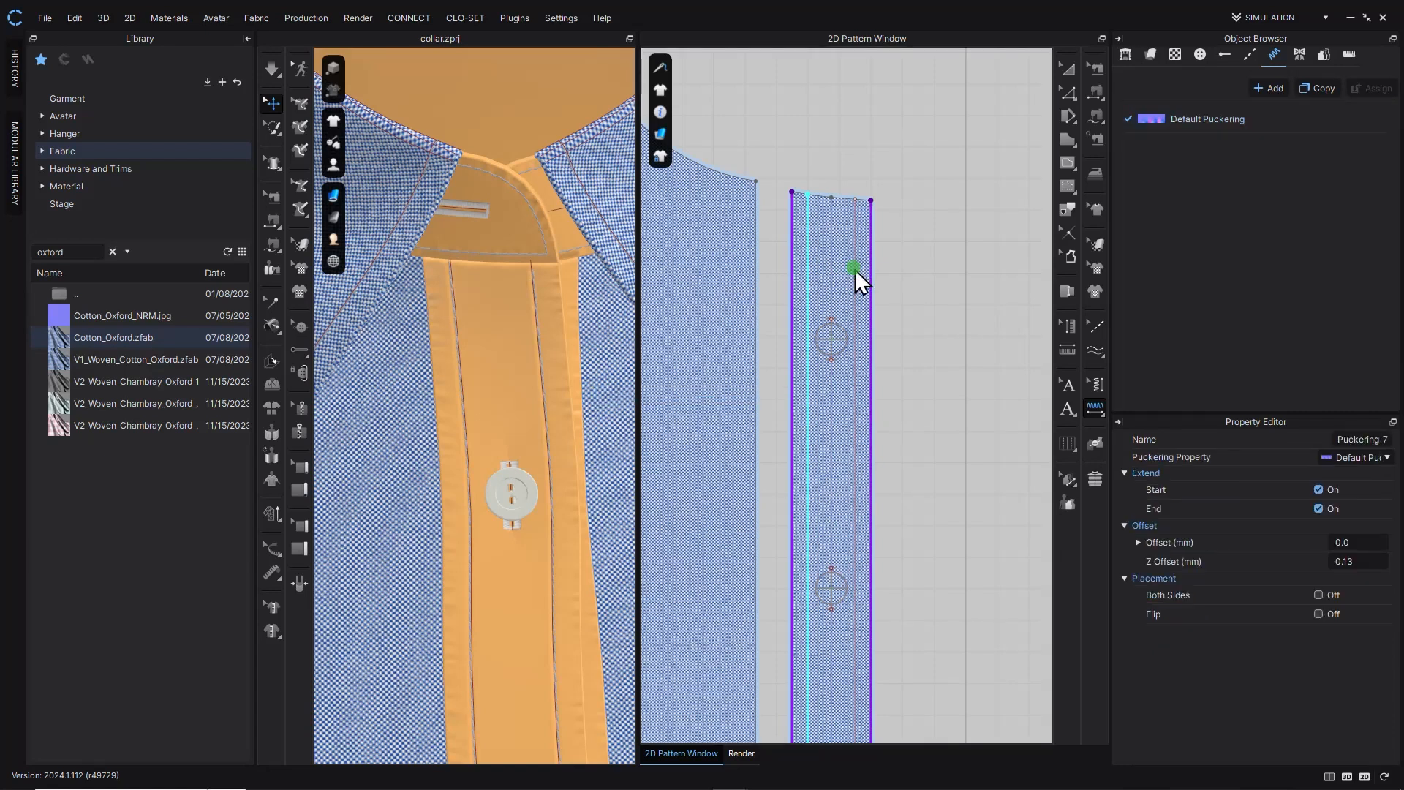
{"action": "left_click", "coordinate": [855, 269]}
Inspect the puckering on the collar and front placket in the 3D view and in a render.
{"action": "scroll", "coordinate": [574, 370], "scroll_direction": "down", "scroll_amount": 3}
{"action": "mouse_move", "coordinate": [539, 373]}
{"action": "right_mouse_down"}
{"action": "mouse_move", "coordinate": [515, 358]}
{"action": "mouse_move", "coordinate": [536, 371]}
{"action": "right_mouse_up"}
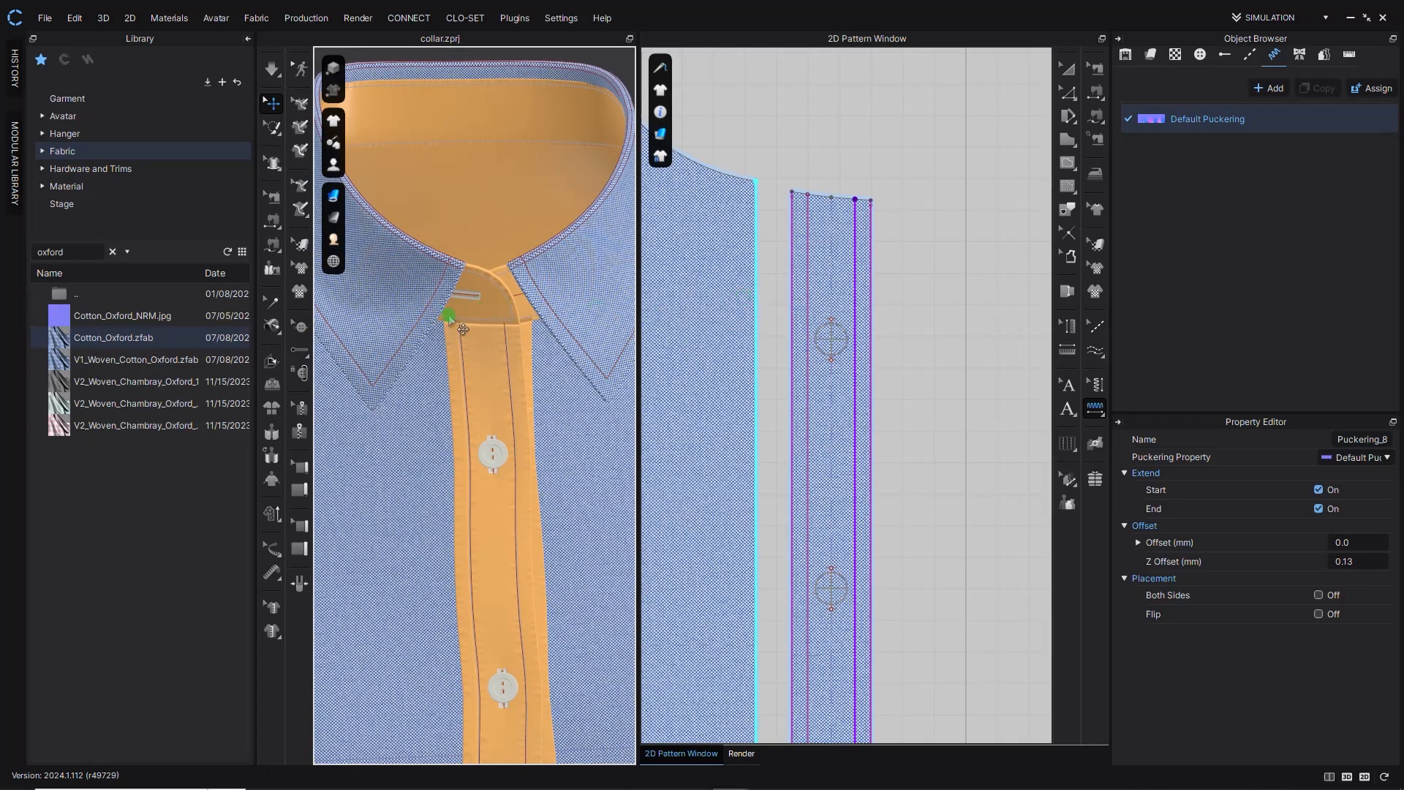
{"action": "right_click_drag", "start_coordinate": [577, 298], "coordinate": [548, 351]}
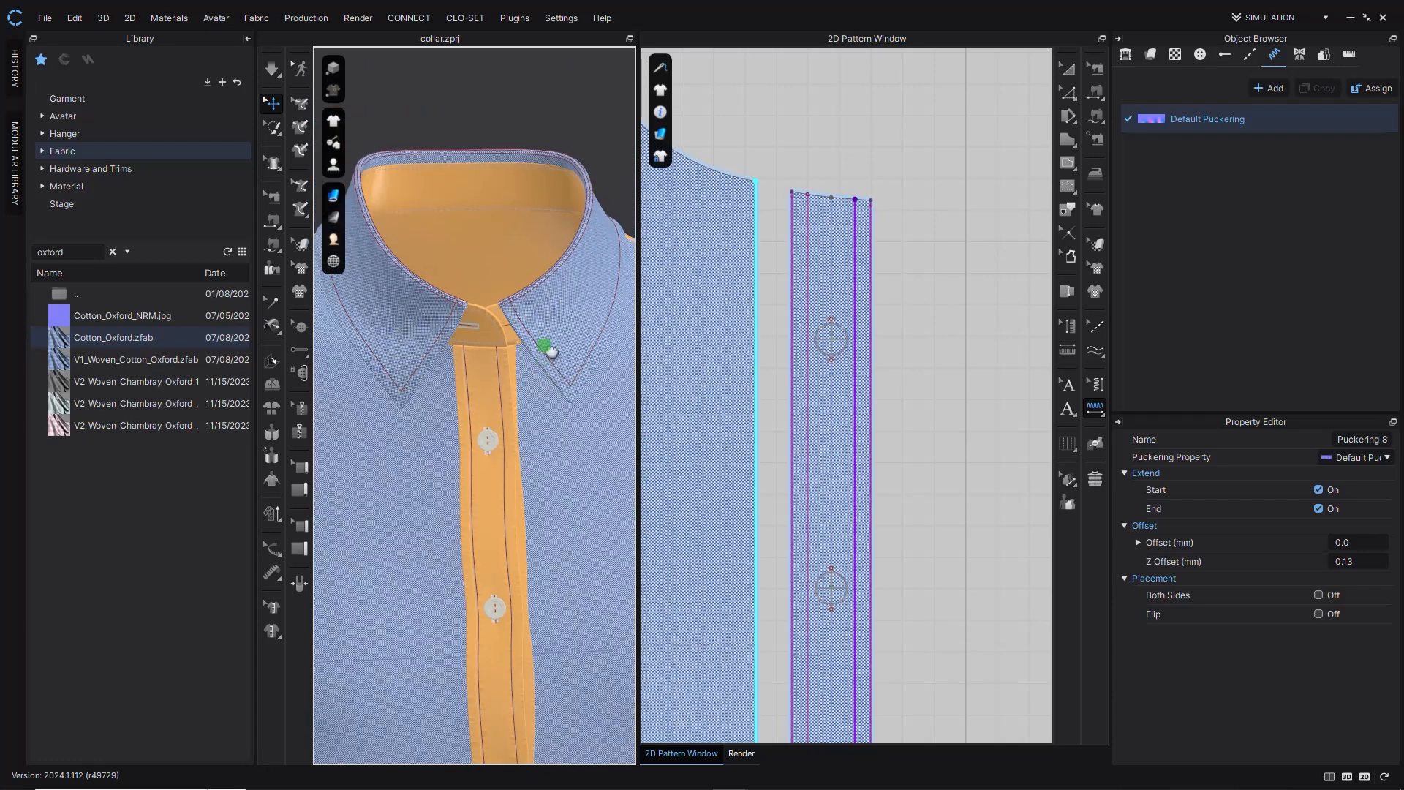
{"action": "left_click", "coordinate": [740, 754]}
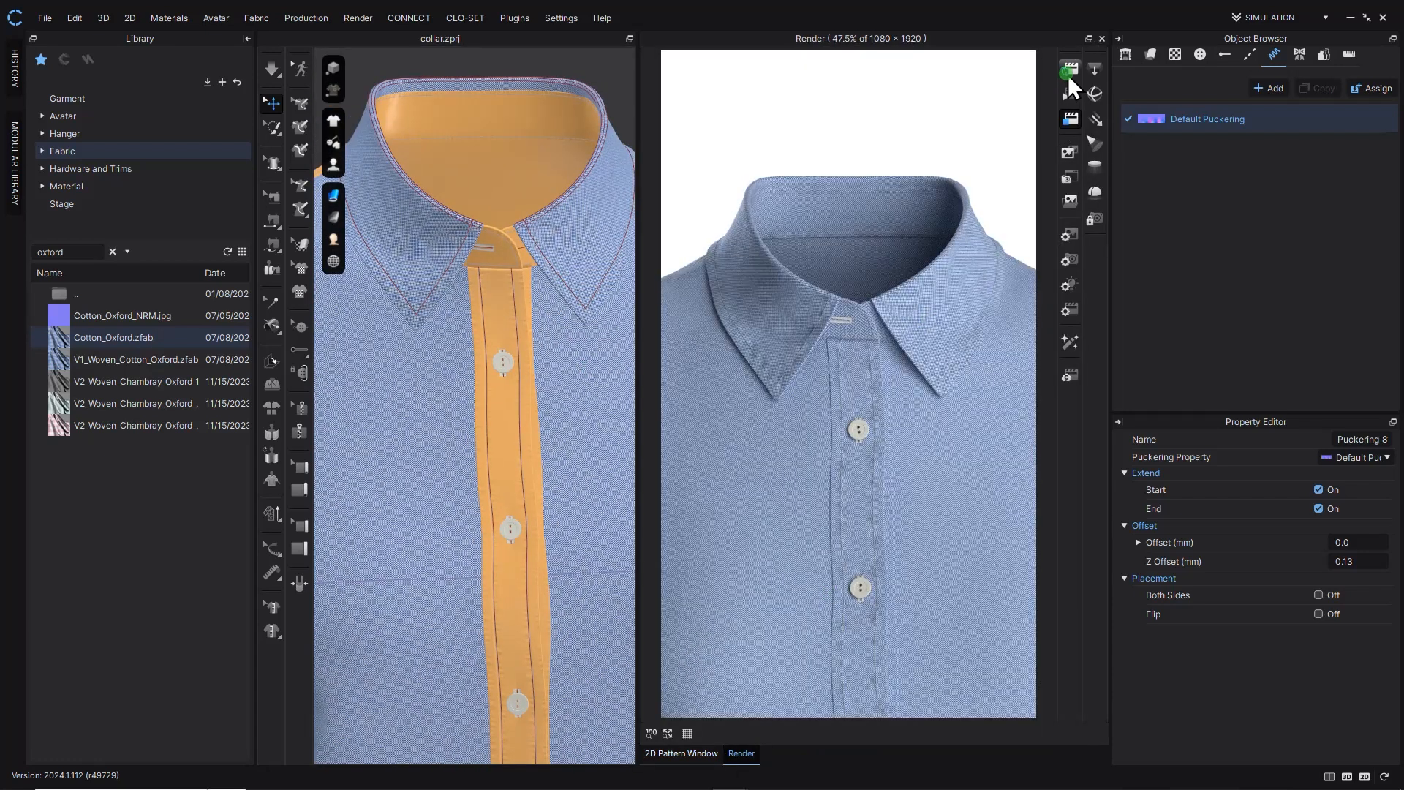
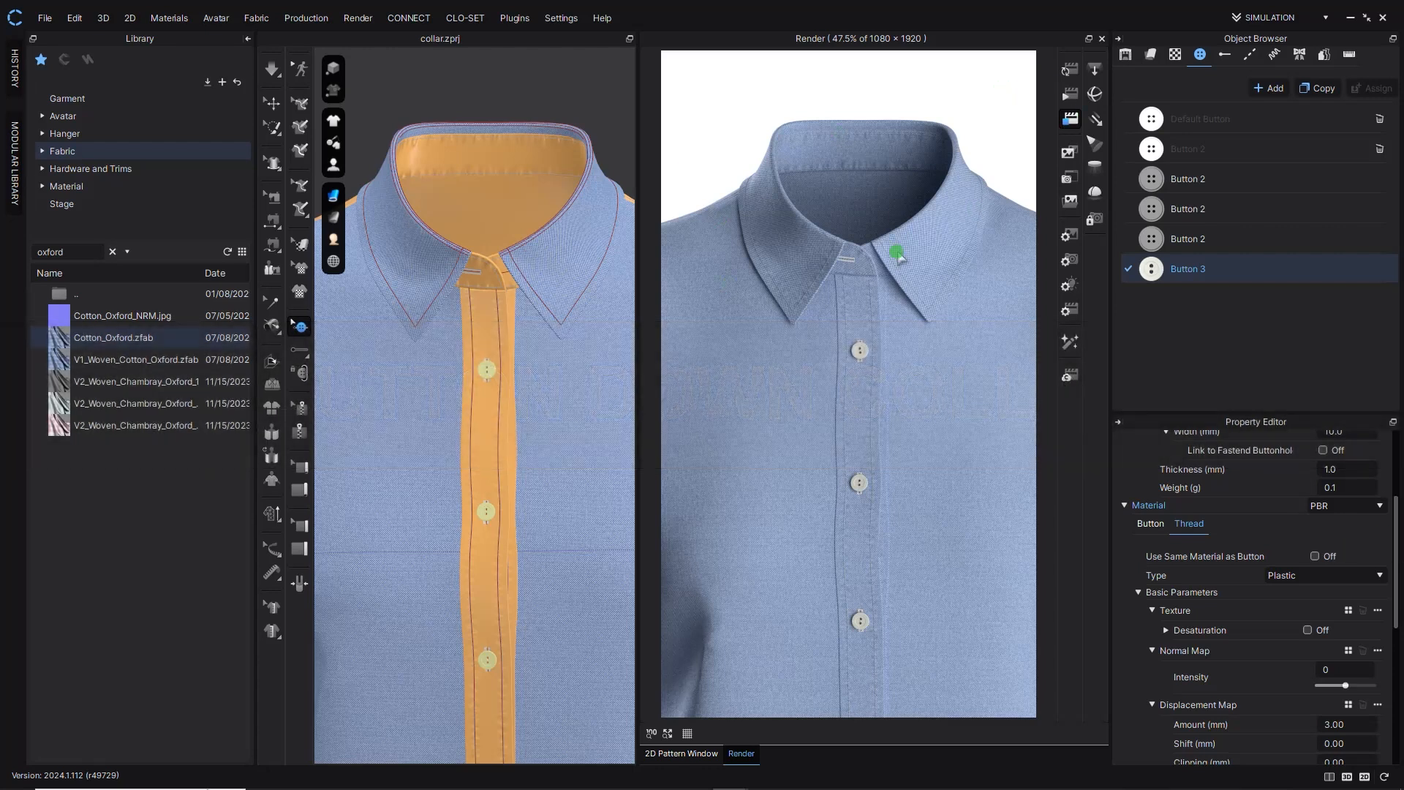
Rename the Button 3 style used on the front placket as "cf buttons".
{"action": "left_click", "coordinate": [680, 754]}
{"action": "scroll", "coordinate": [747, 248], "scroll_direction": "down", "scroll_amount": 5}
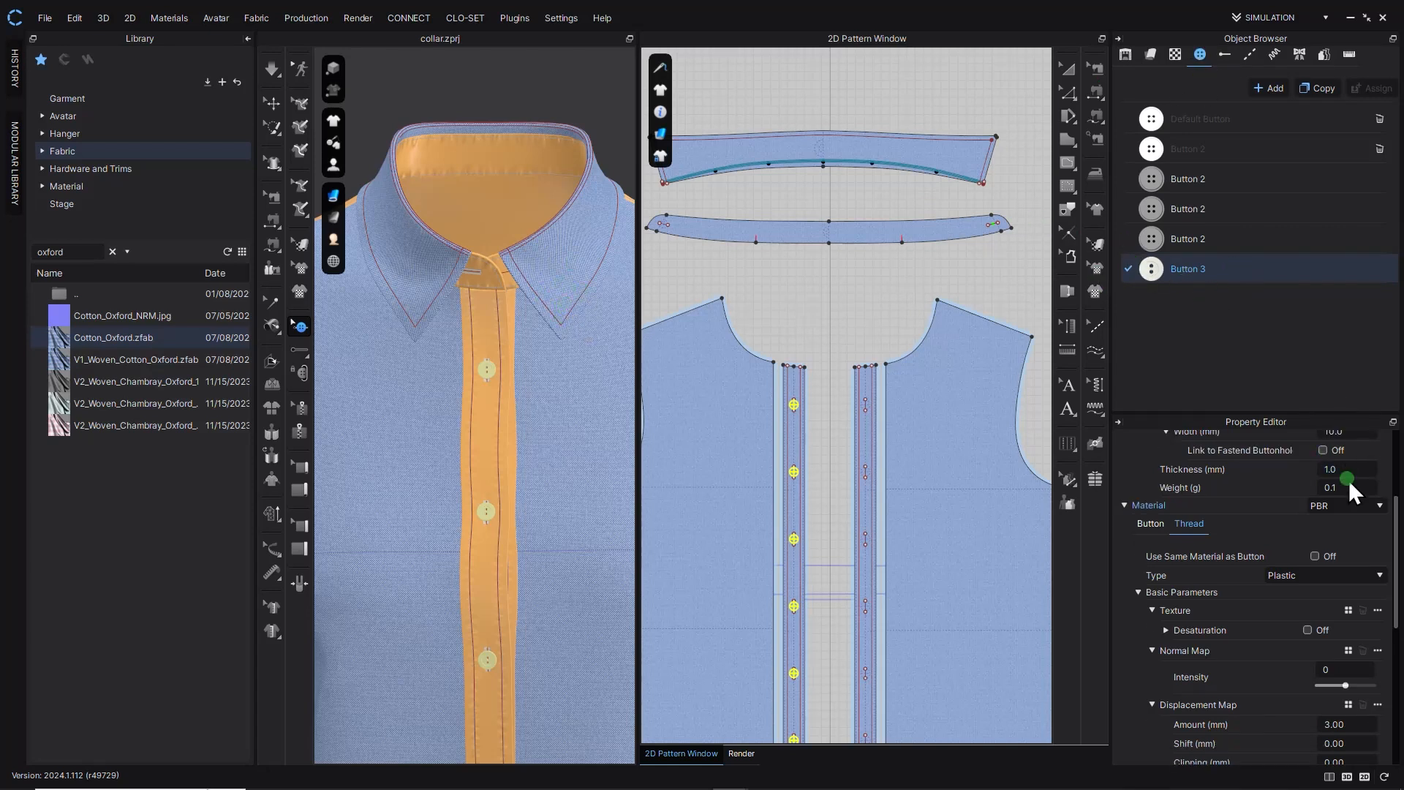
{"action": "scroll", "coordinate": [1346, 577], "scroll_direction": "up", "scroll_amount": 3}
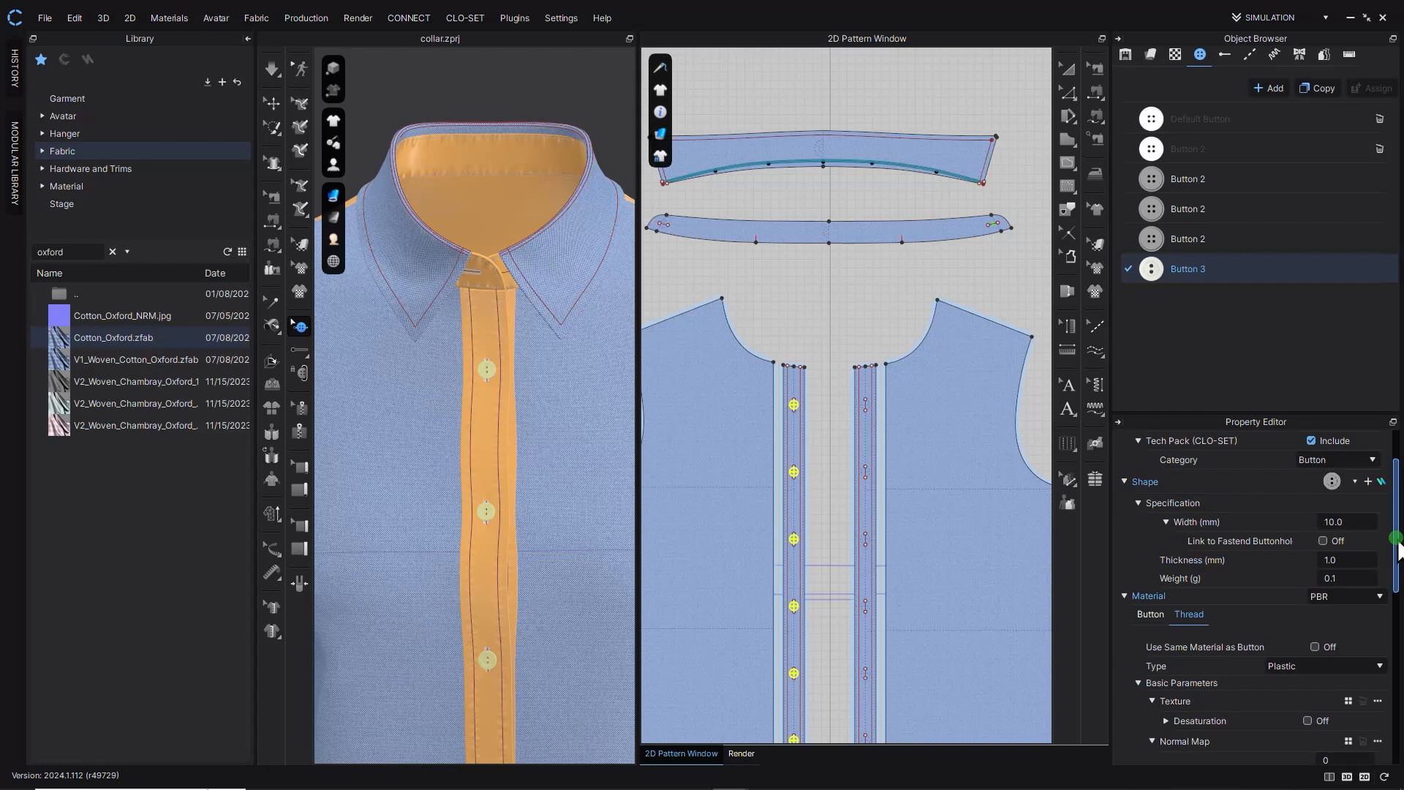
{"action": "double_click", "coordinate": [1190, 269]}
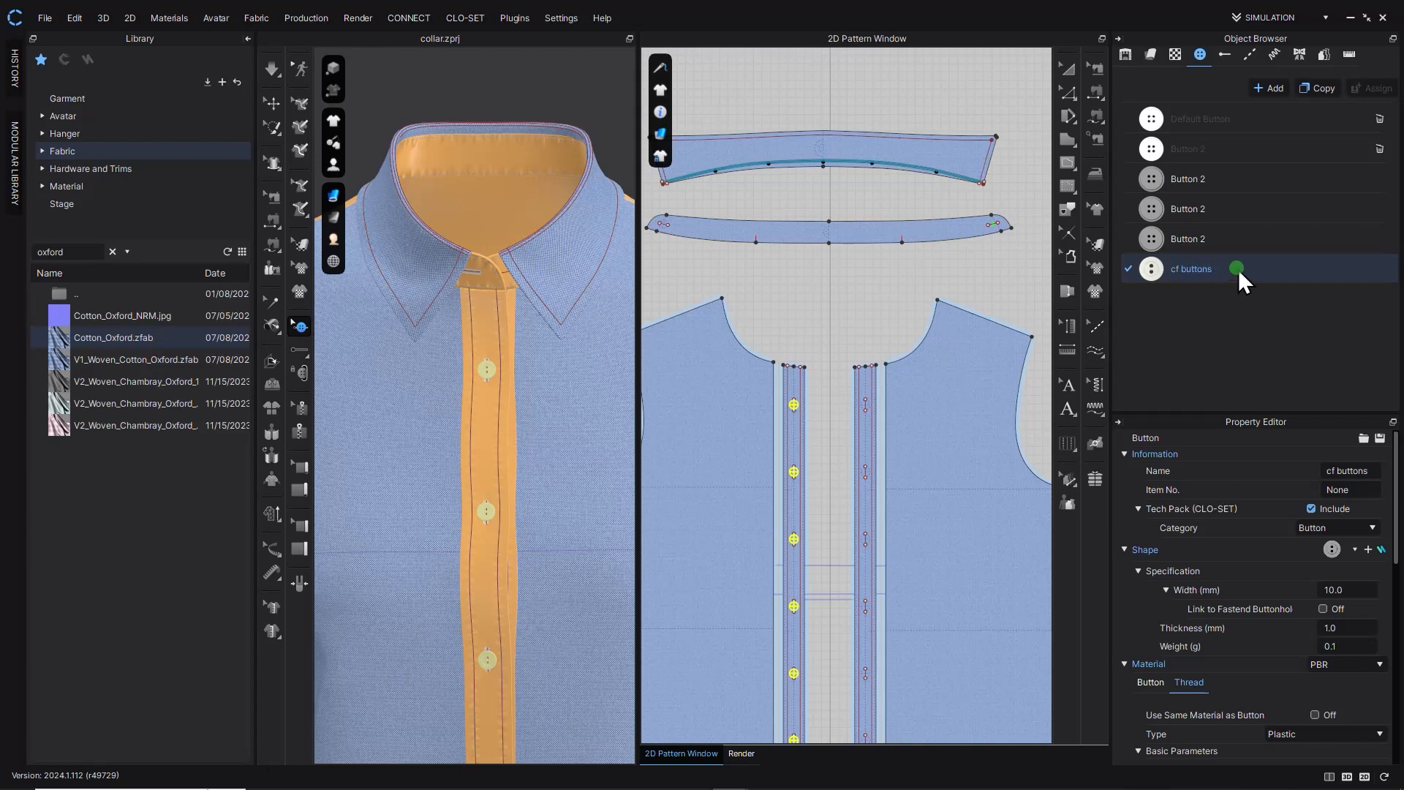
Duplicate the cf buttons style and name the copy "collar buttons".
{"action": "left_click", "coordinate": [1312, 91]}
{"action": "double_click", "coordinate": [1207, 298]}
{"action": "type", "text": "collar buttons"}
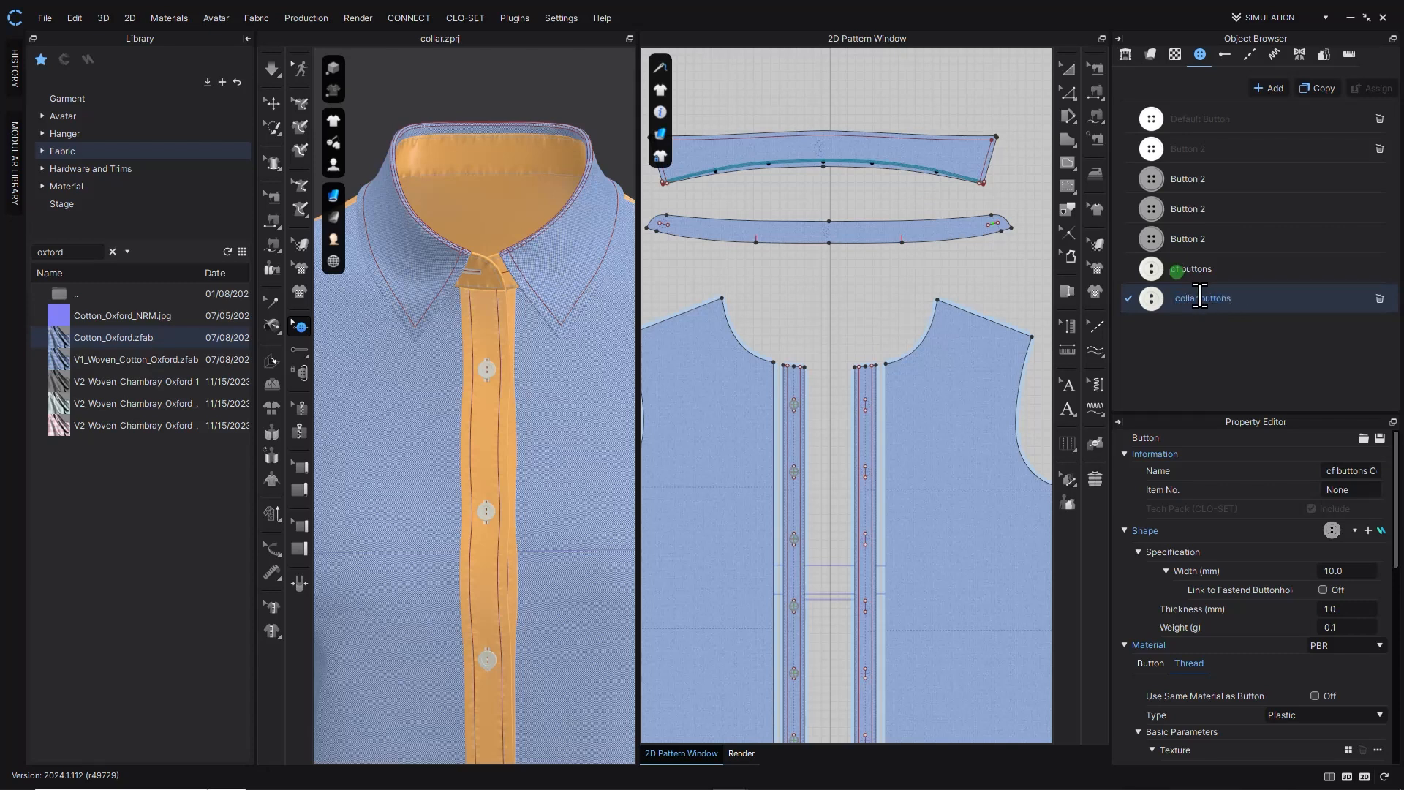
{"action": "left_click", "coordinate": [1215, 380]}
Set the width of the collar buttons style to 6 mm.
{"action": "scroll", "coordinate": [1397, 541], "scroll_direction": "down", "scroll_amount": 1}
{"action": "left_click", "coordinate": [1347, 487]}
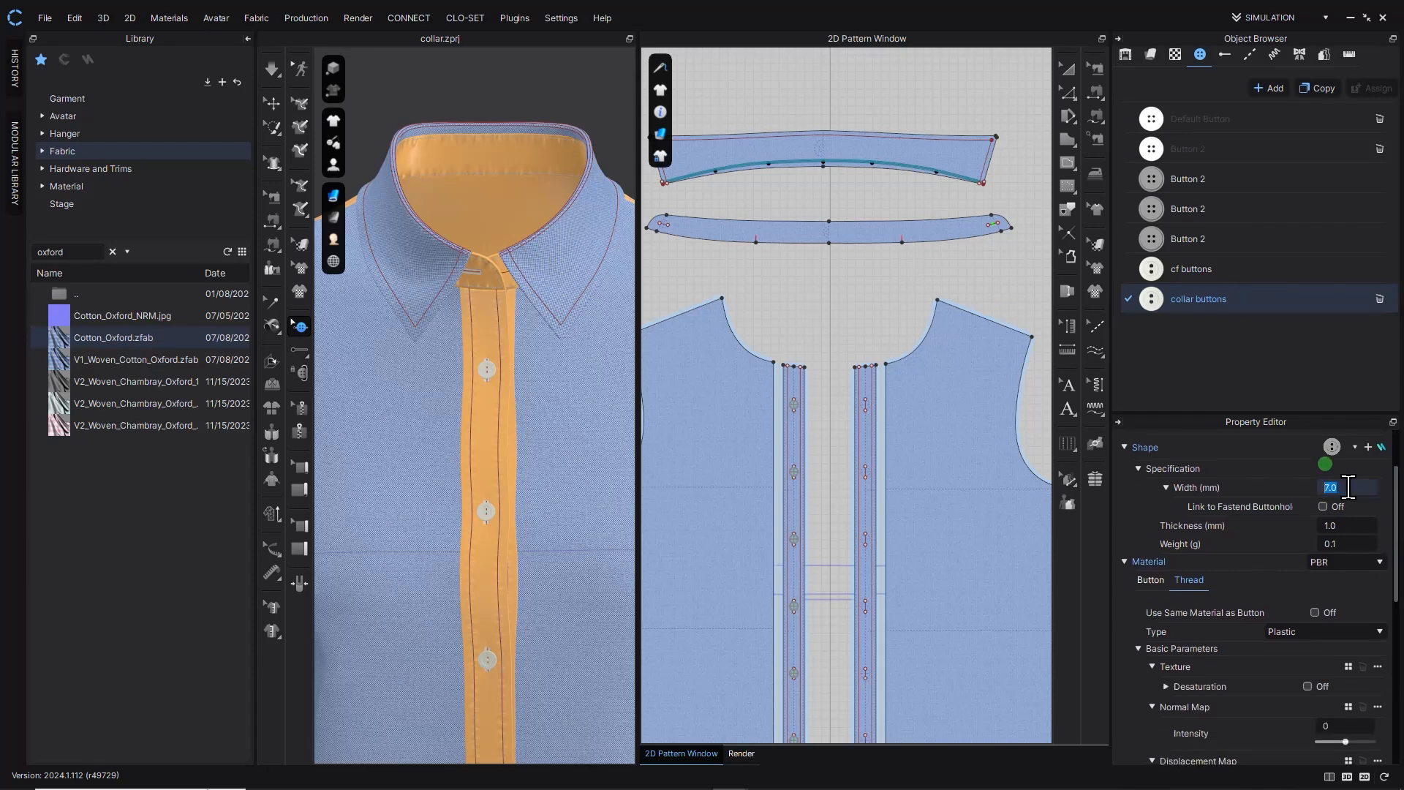
{"action": "type", "text": "6"}
{"action": "key", "text": "Return"}
Place a button of the collar buttons style near the tip of each collar point.
{"action": "right_click_drag", "start_coordinate": [683, 188], "coordinate": [740, 273]}
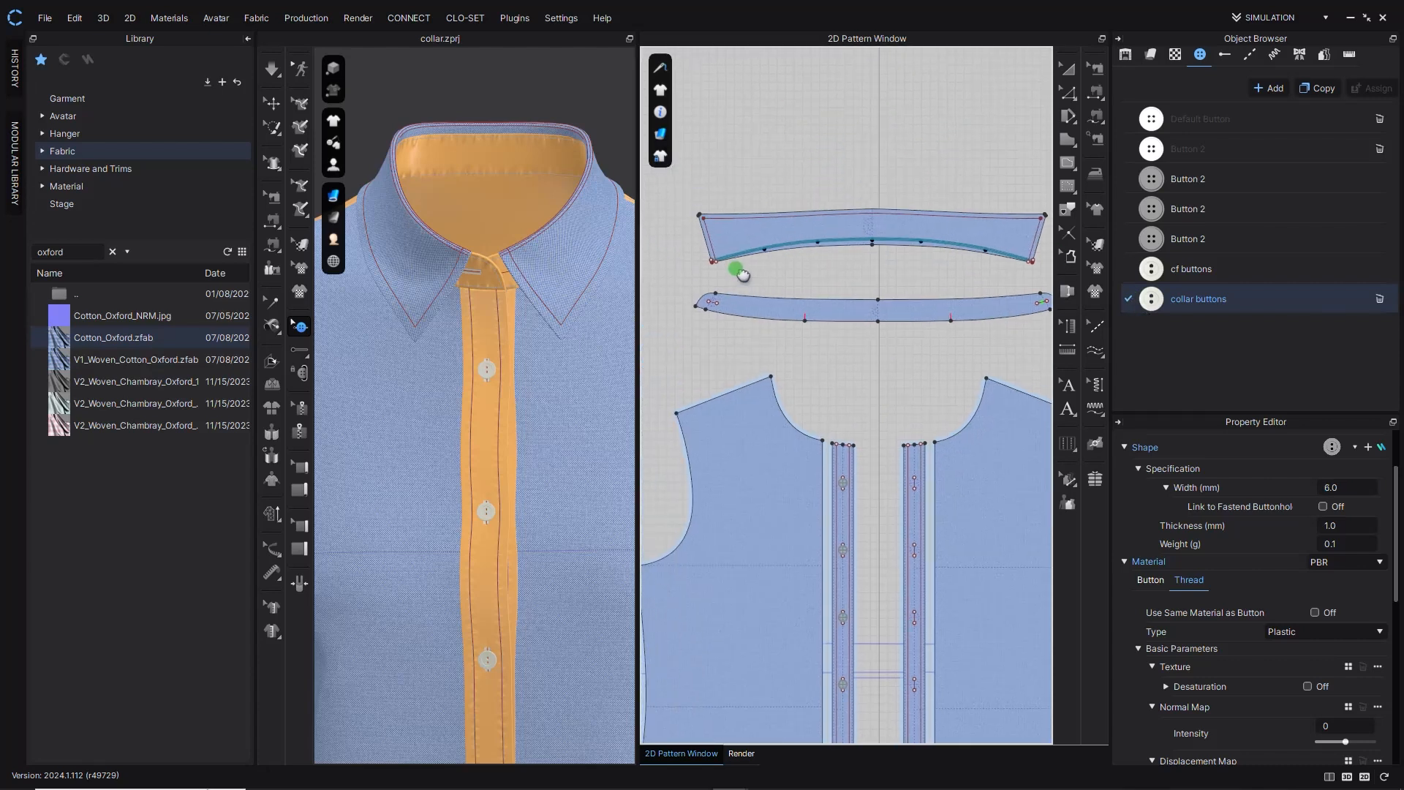
{"action": "left_click", "coordinate": [303, 374]}
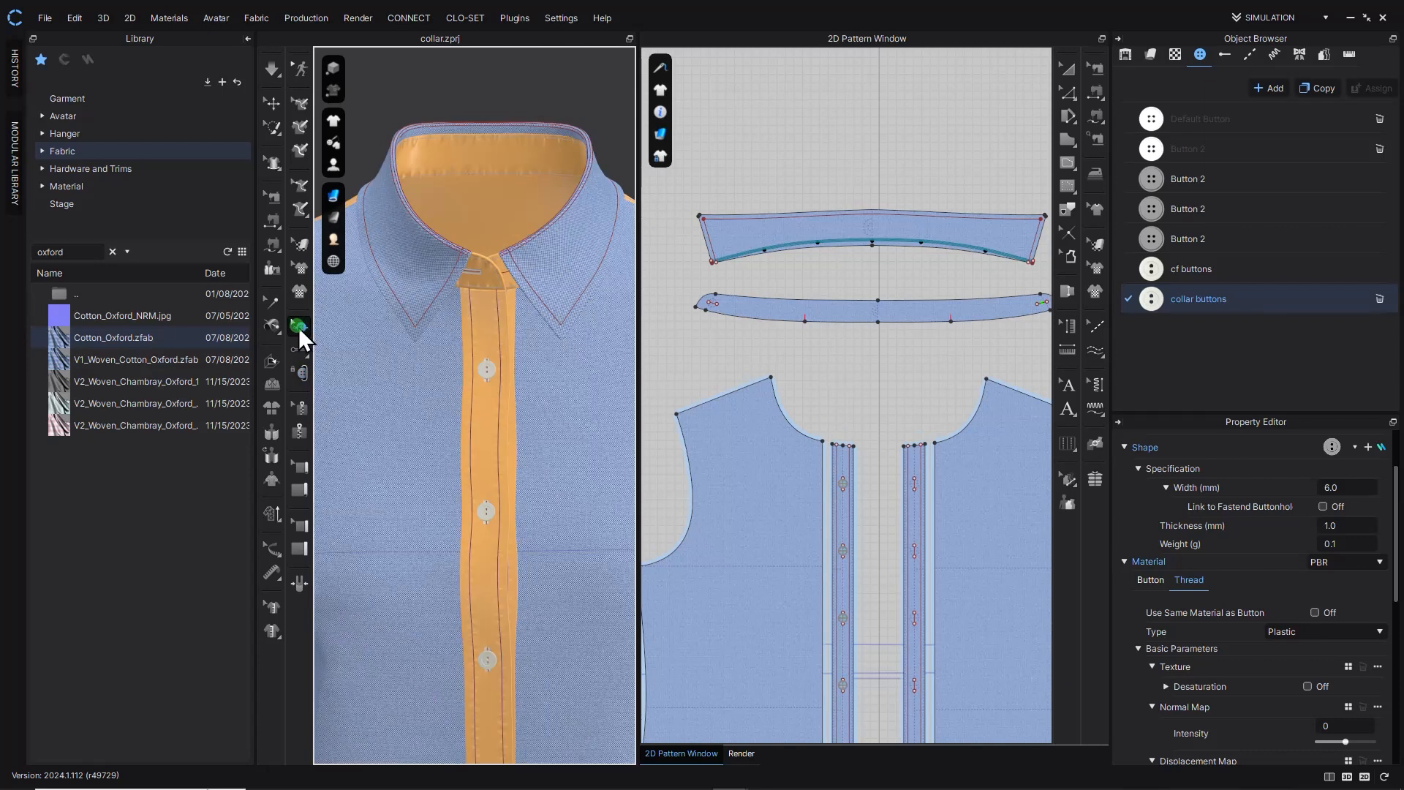
{"action": "left_click", "coordinate": [296, 348]}
{"action": "left_click", "coordinate": [339, 348]}
{"action": "left_click", "coordinate": [560, 308]}
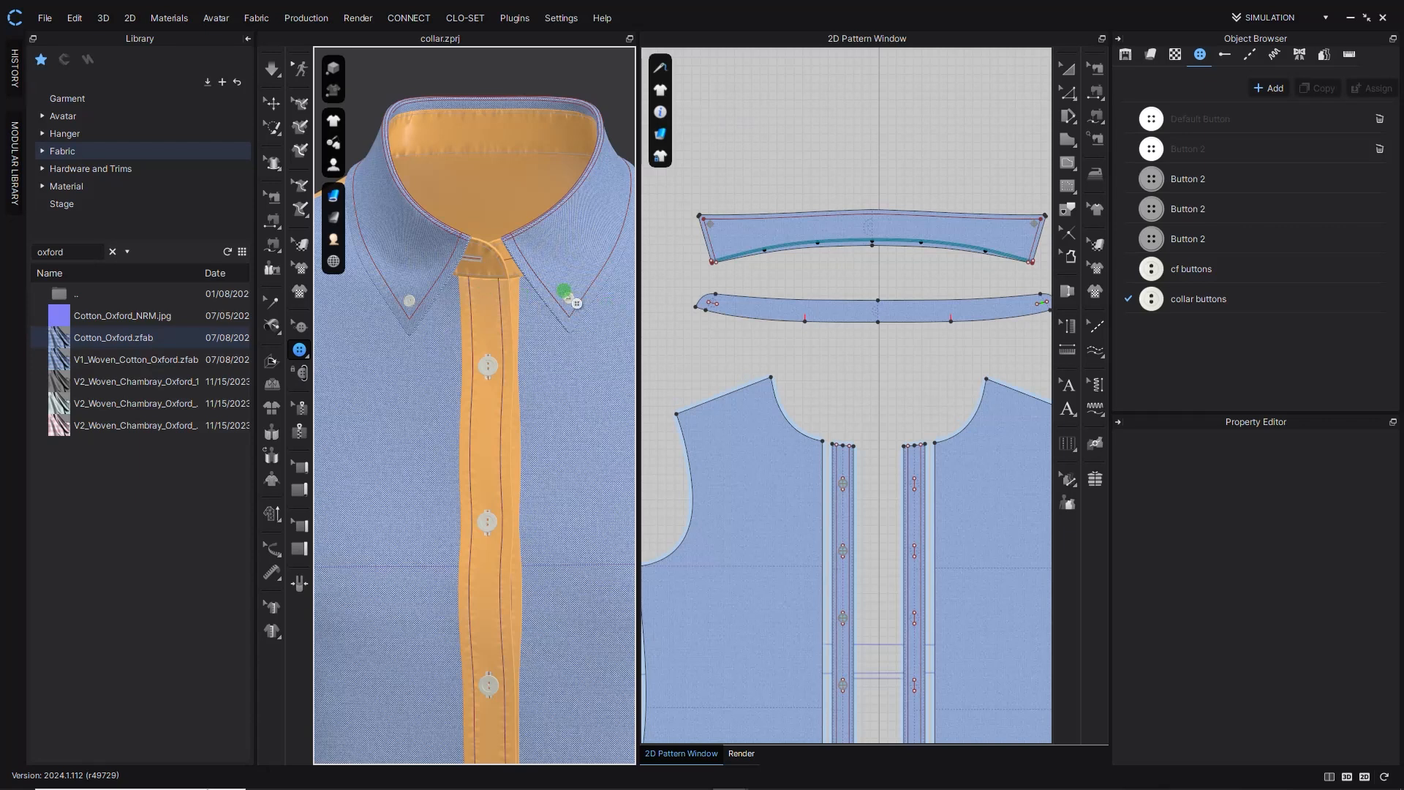
{"action": "scroll", "coordinate": [571, 303], "scroll_direction": "up", "scroll_amount": 3}
Set the width of the collar buttons style to 7 mm.
{"action": "left_click", "coordinate": [1219, 300]}
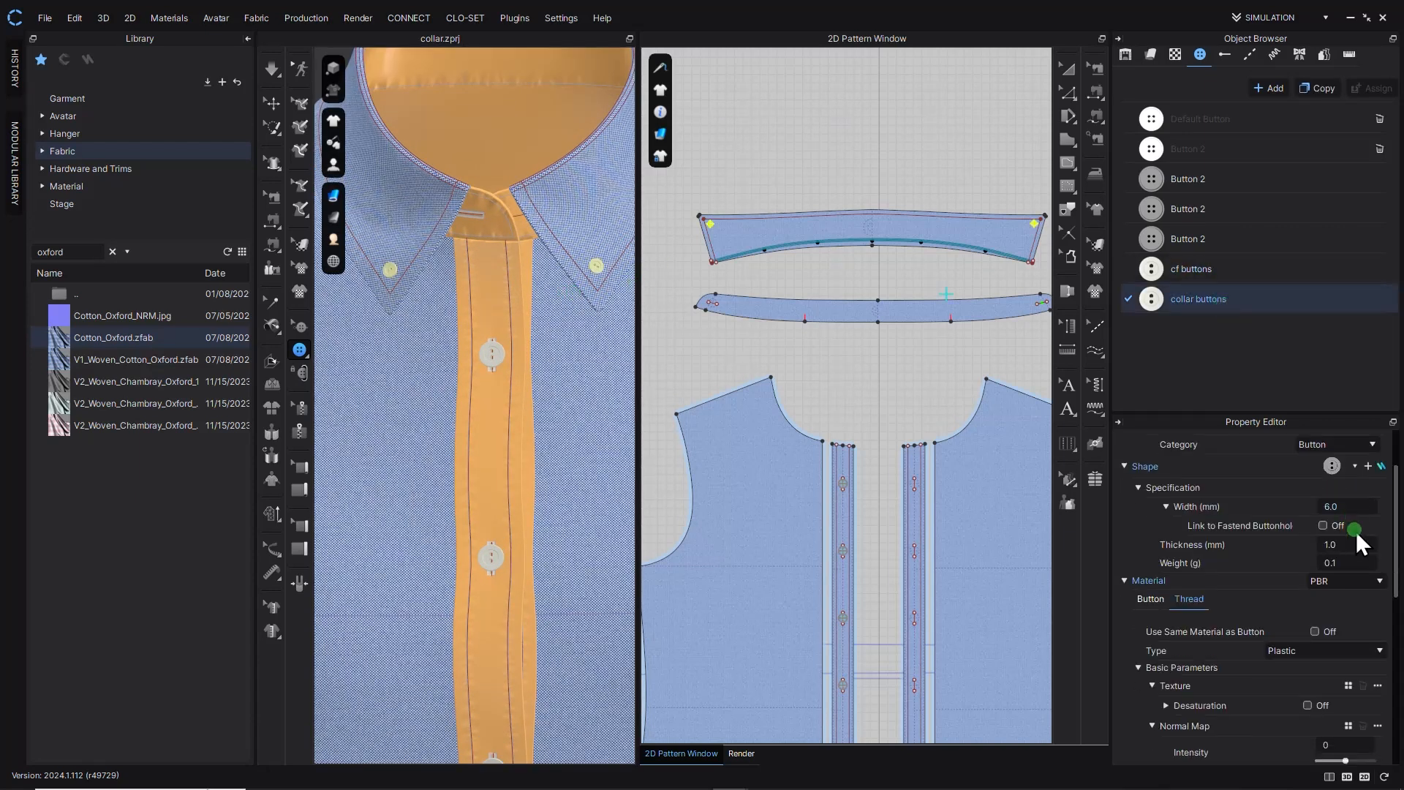
{"action": "scroll", "coordinate": [1350, 506], "scroll_direction": "up", "scroll_amount": 1}
{"action": "scroll", "coordinate": [724, 238], "scroll_direction": "up", "scroll_amount": 5}
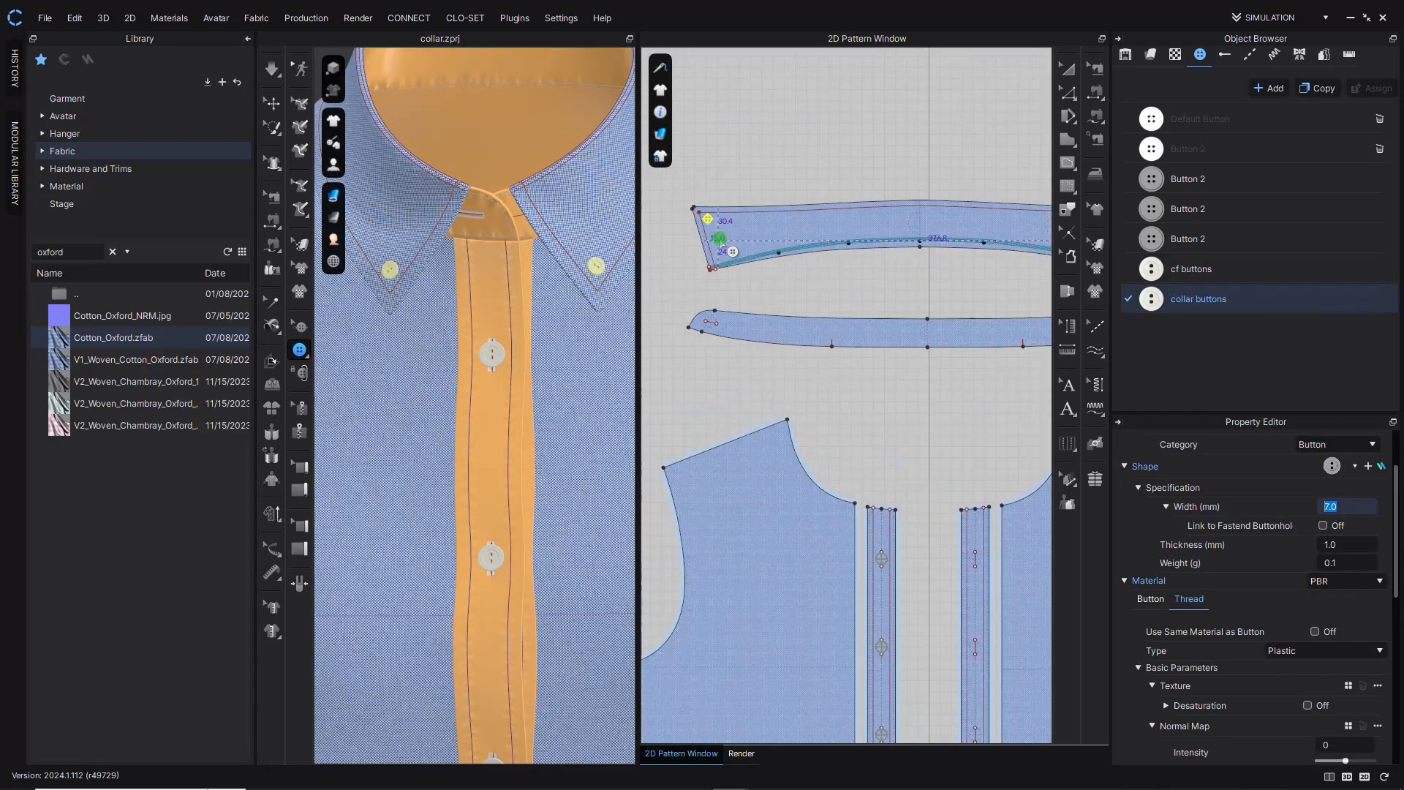
Move the buttons on both collar points closer to the corners of the collar topstitching.
{"action": "scroll", "coordinate": [743, 310], "scroll_direction": "up", "scroll_amount": 3}
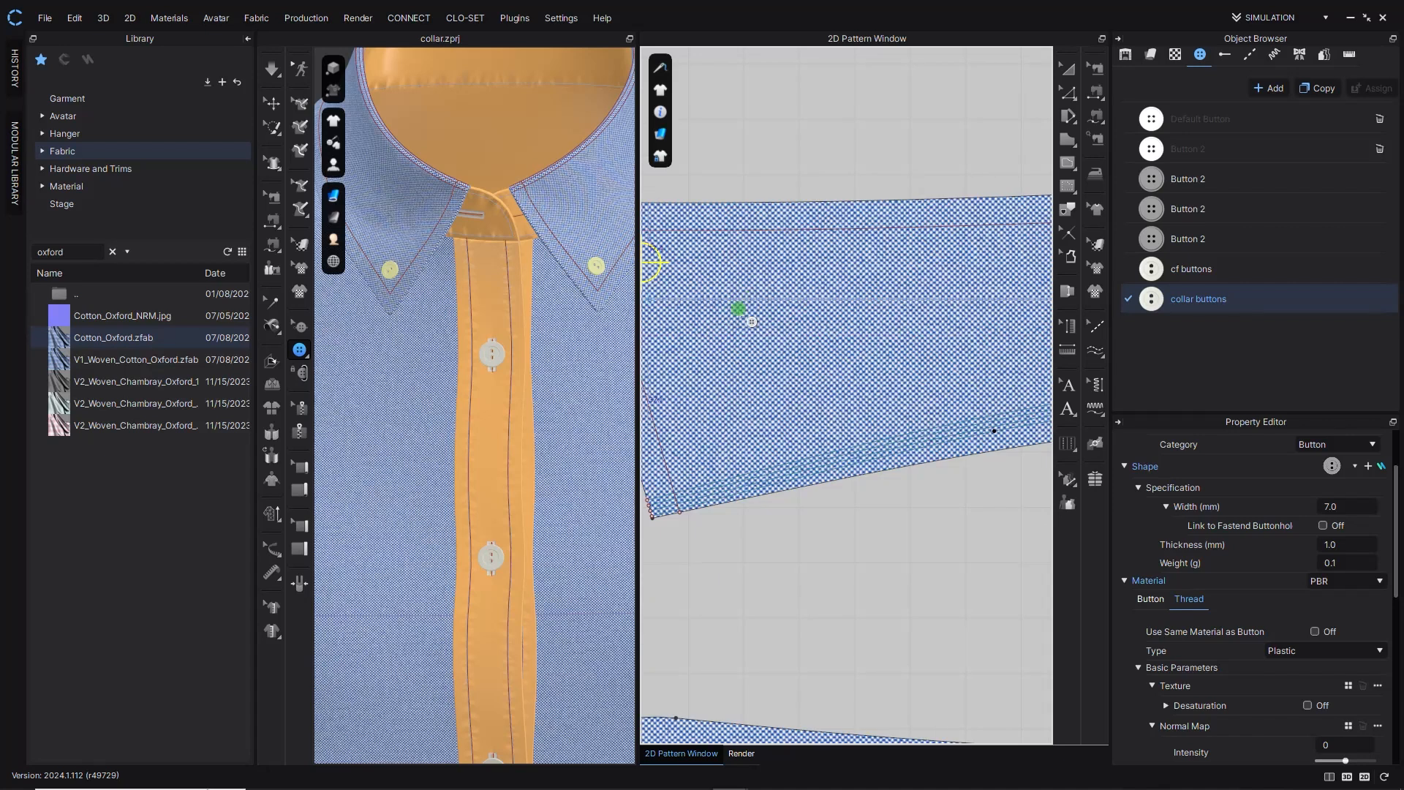
{"action": "left_click", "coordinate": [274, 327]}
{"action": "left_click", "coordinate": [815, 257]}
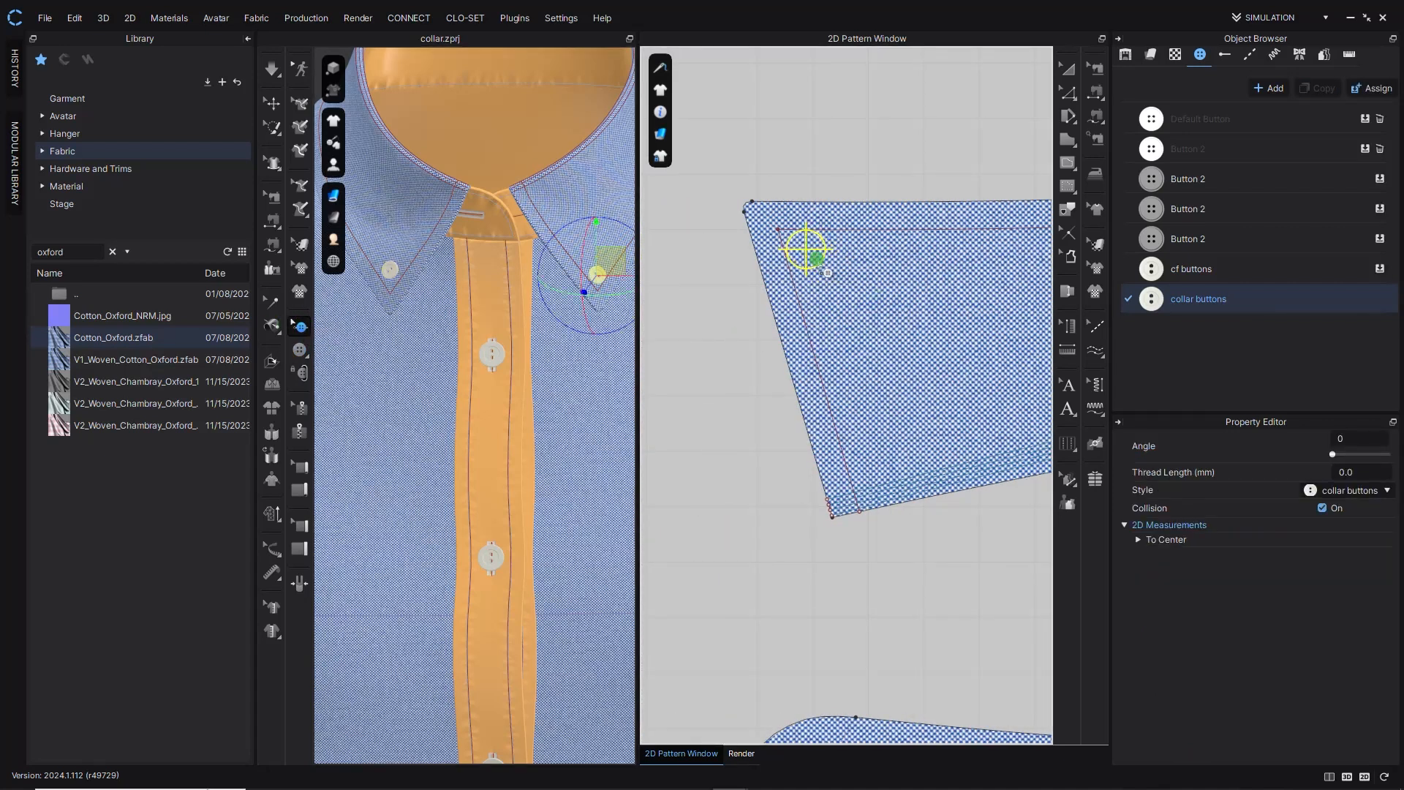
{"action": "scroll", "coordinate": [810, 252], "scroll_direction": "down", "scroll_amount": 6}
{"action": "middle_click_drag", "start_coordinate": [867, 289], "coordinate": [660, 312]}
{"action": "scroll", "coordinate": [958, 306], "scroll_direction": "up", "scroll_amount": 5}
{"action": "middle_click_drag", "start_coordinate": [928, 291], "coordinate": [644, 334]}
{"action": "scroll", "coordinate": [812, 327], "scroll_direction": "up", "scroll_amount": 4}
{"action": "left_click", "coordinate": [845, 321]}
{"action": "mouse_move", "coordinate": [857, 334]}
{"action": "left_mouse_down"}
{"action": "mouse_move", "coordinate": [853, 319]}
{"action": "mouse_move", "coordinate": [879, 321]}
{"action": "left_mouse_up"}
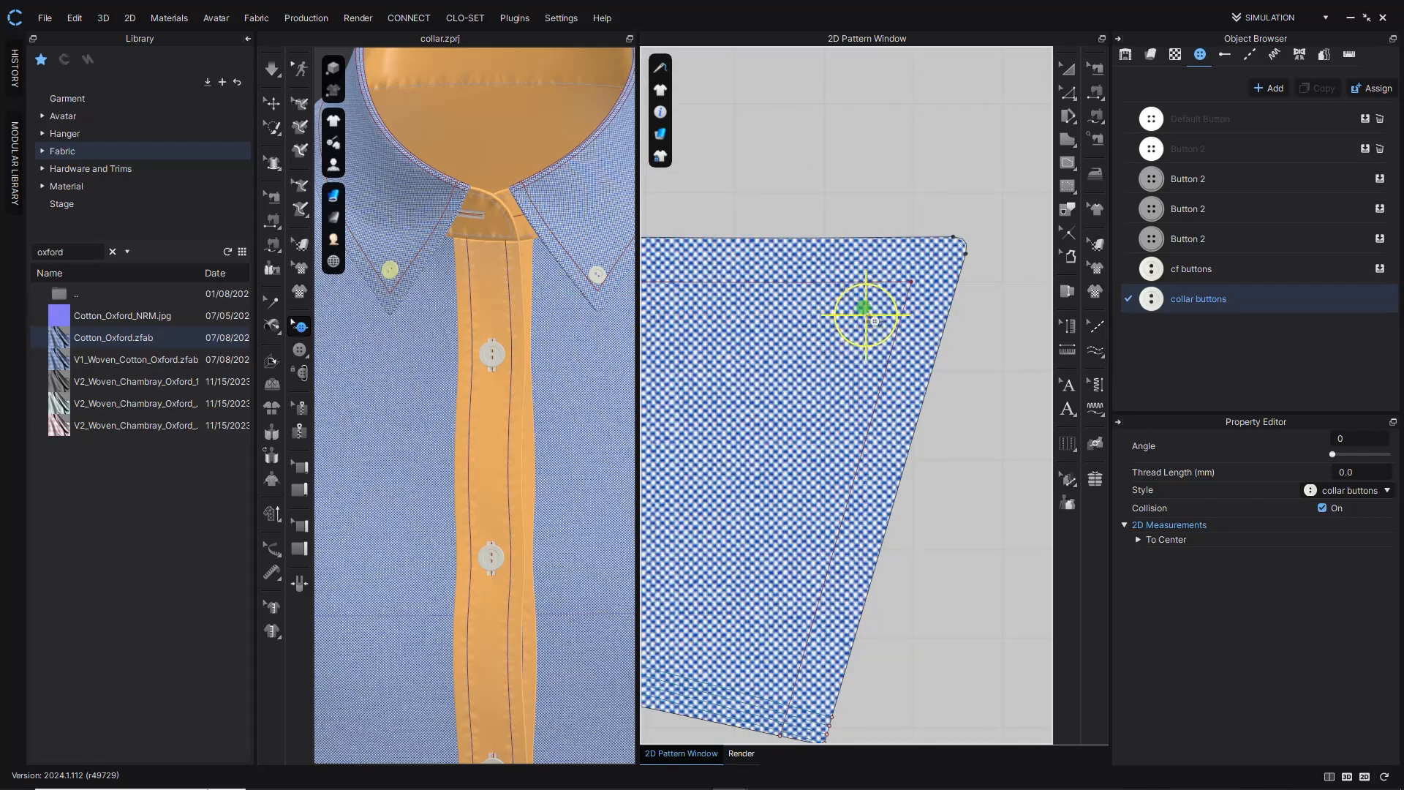
Duplicate the Buttonhole 2 style and place a buttonhole of the copy beside the button on one collar point.
{"action": "left_click", "coordinate": [1222, 55]}
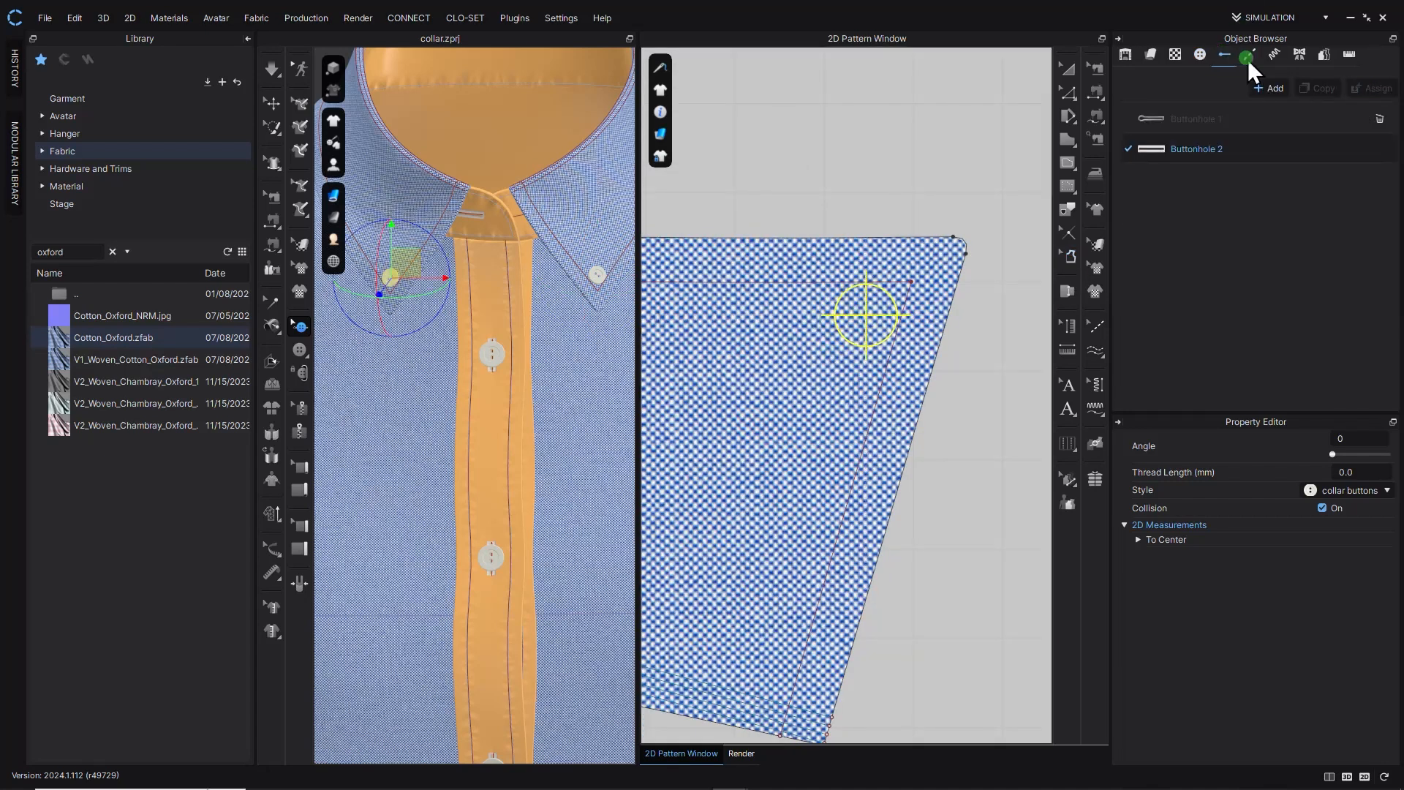
{"action": "left_click", "coordinate": [1242, 150]}
{"action": "left_click", "coordinate": [1284, 148]}
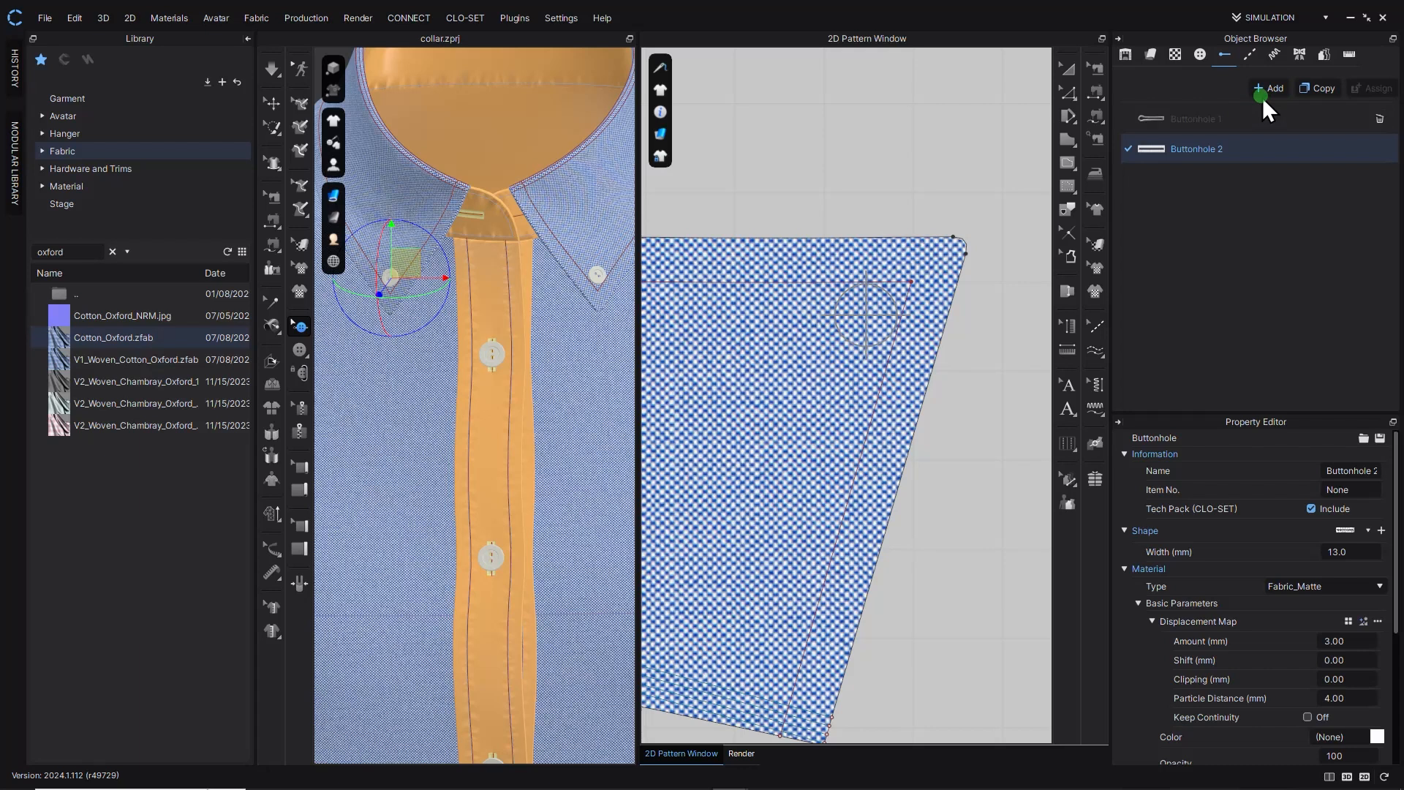
{"action": "left_click", "coordinate": [1337, 85]}
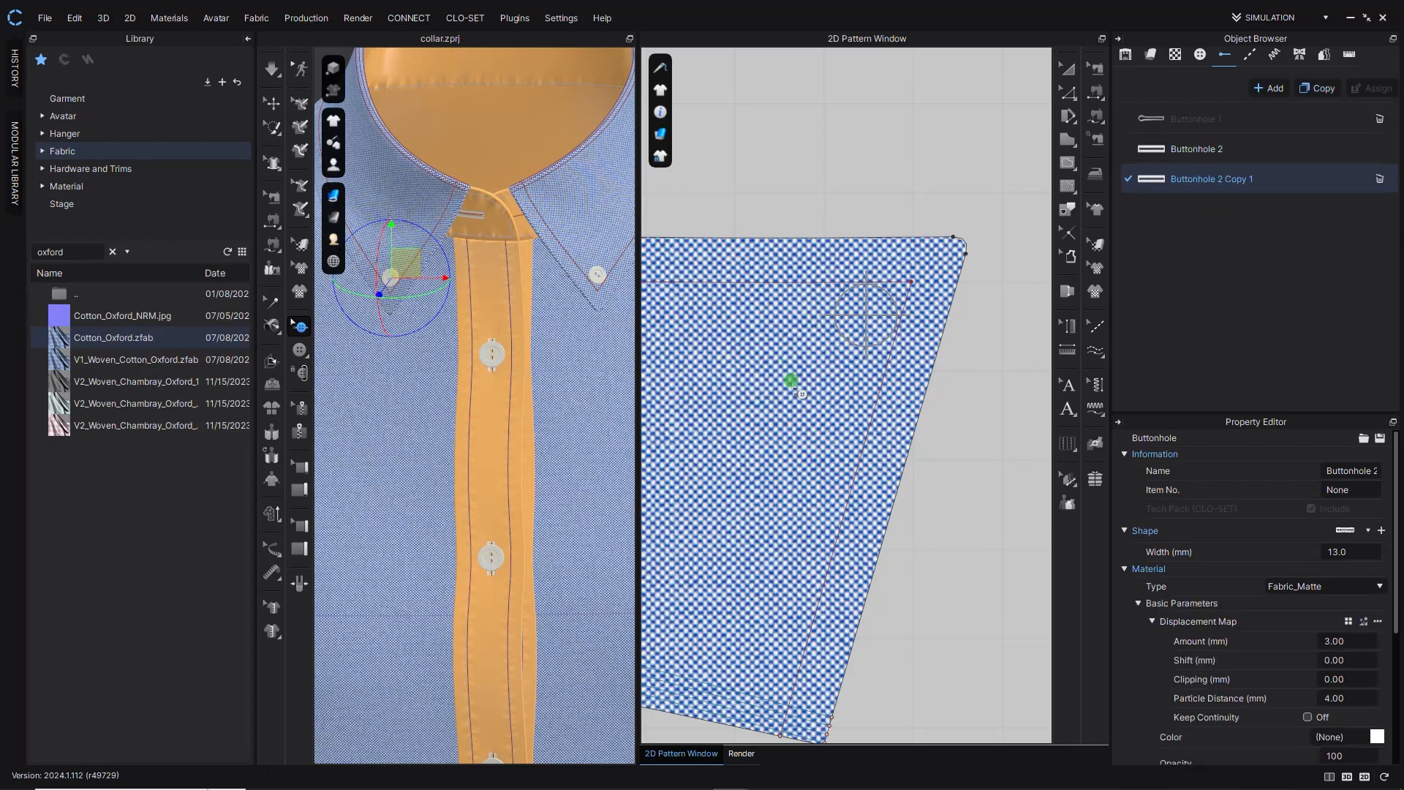
{"action": "left_click", "coordinate": [299, 353]}
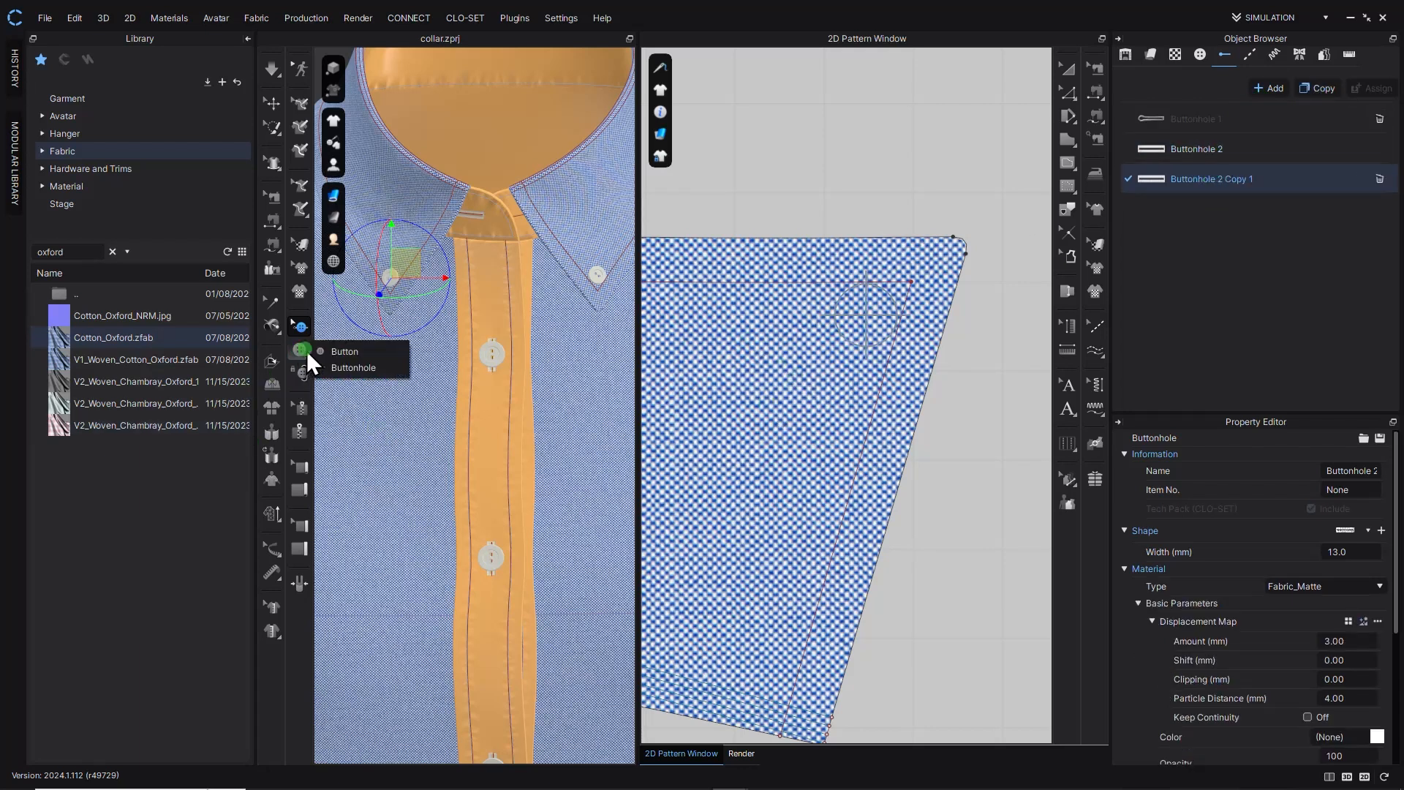
{"action": "left_click", "coordinate": [358, 358]}
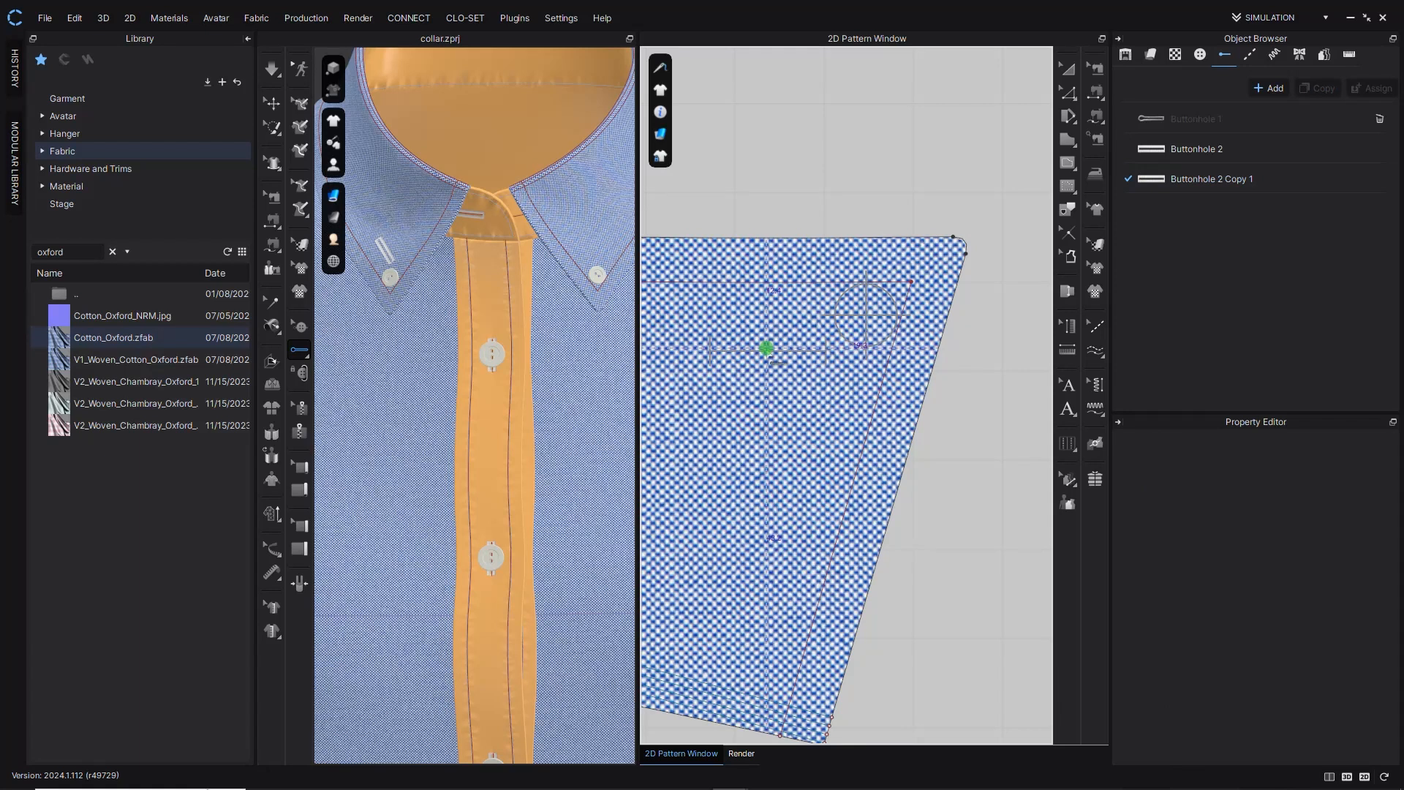
Switch the 2D pattern rendering to Monochrome Surface and frame the collar point with its button and buttonhole.
{"action": "scroll", "coordinate": [757, 366], "scroll_direction": "up", "scroll_amount": 3}
{"action": "scroll", "coordinate": [754, 370], "scroll_direction": "down", "scroll_amount": 3}
{"action": "left_click", "coordinate": [660, 90]}
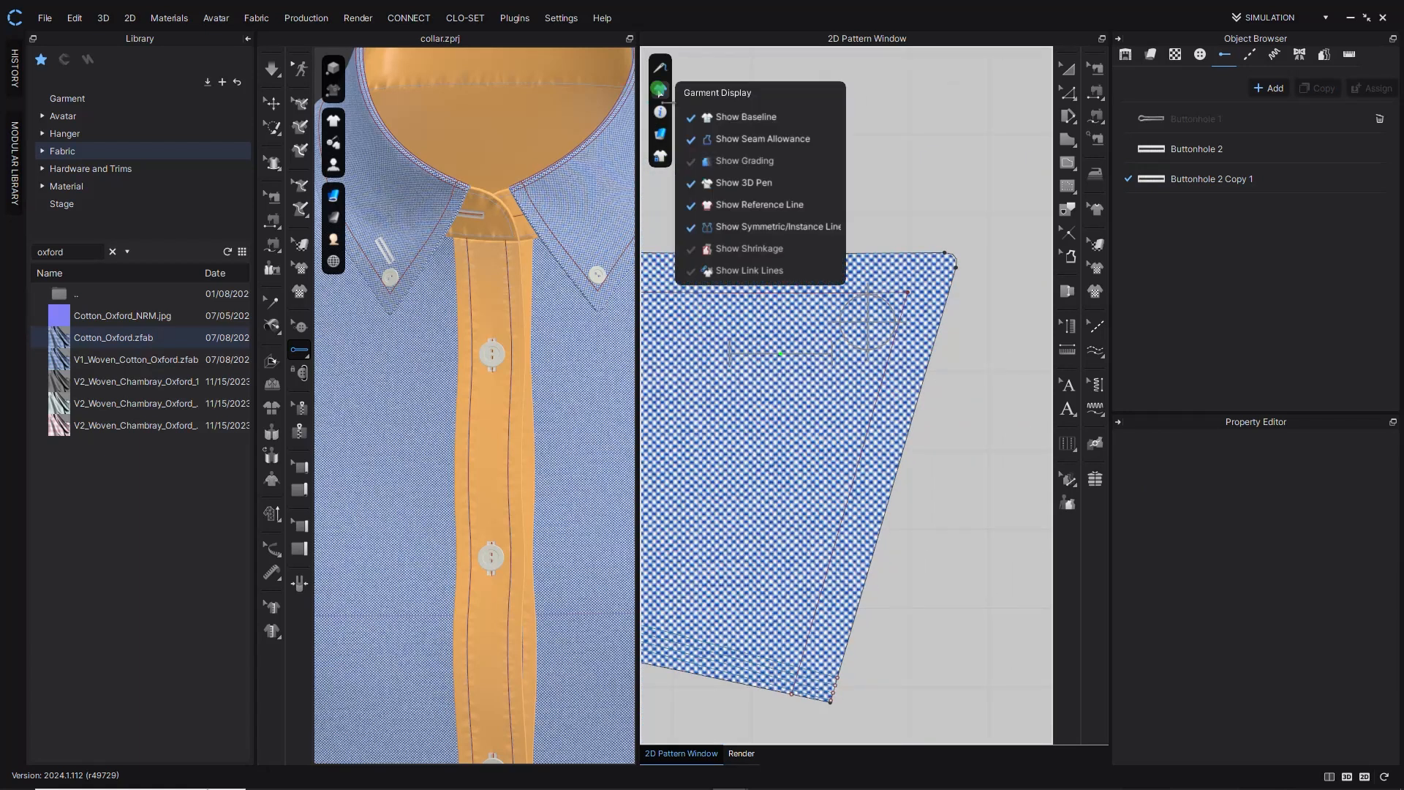
{"action": "left_click", "coordinate": [660, 134]}
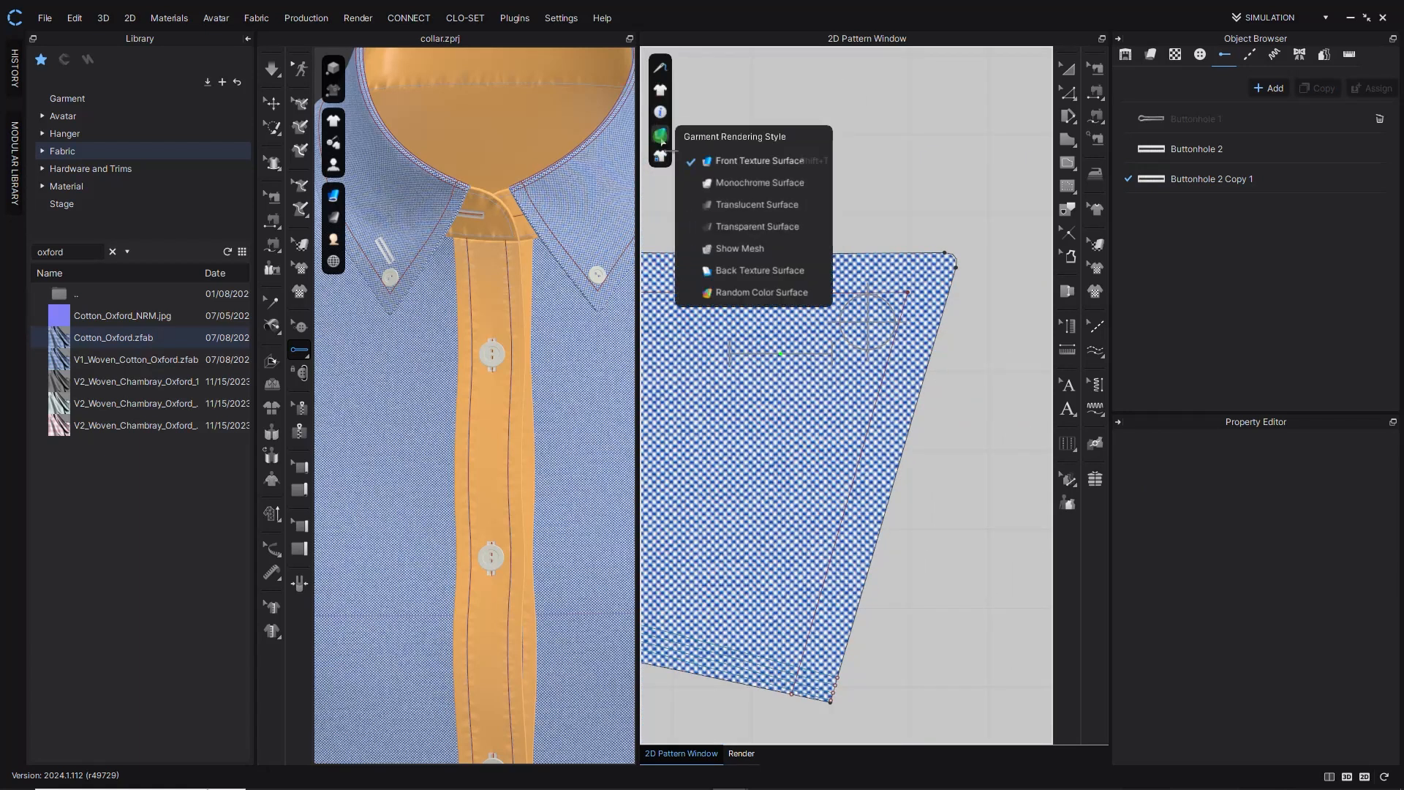
{"action": "left_click", "coordinate": [732, 183]}
{"action": "middle_click_drag", "start_coordinate": [740, 277], "coordinate": [841, 229]}
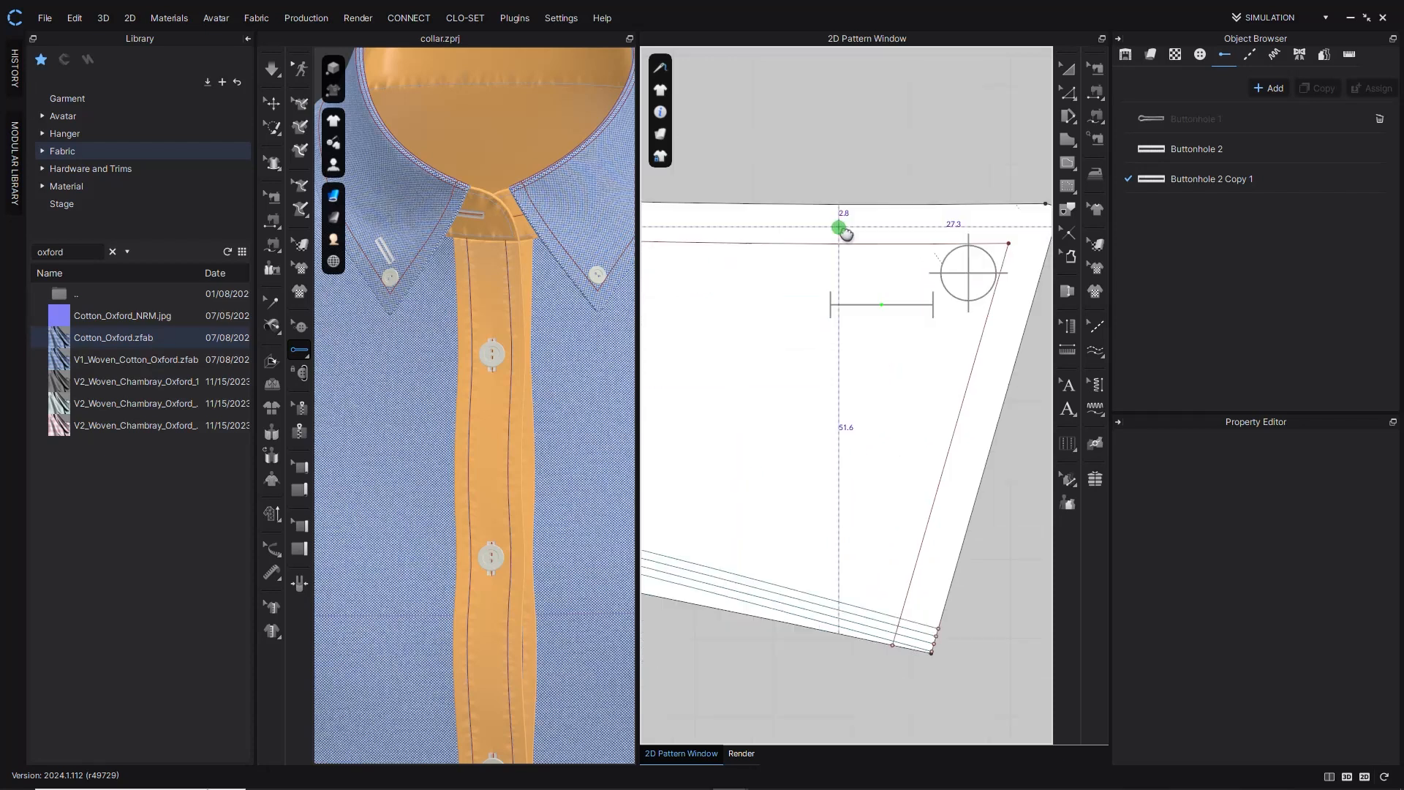
{"action": "scroll", "coordinate": [845, 285], "scroll_direction": "down", "scroll_amount": 4}
{"action": "scroll", "coordinate": [848, 285], "scroll_direction": "up", "scroll_amount": 1}
{"action": "scroll", "coordinate": [866, 292], "scroll_direction": "up", "scroll_amount": 3}
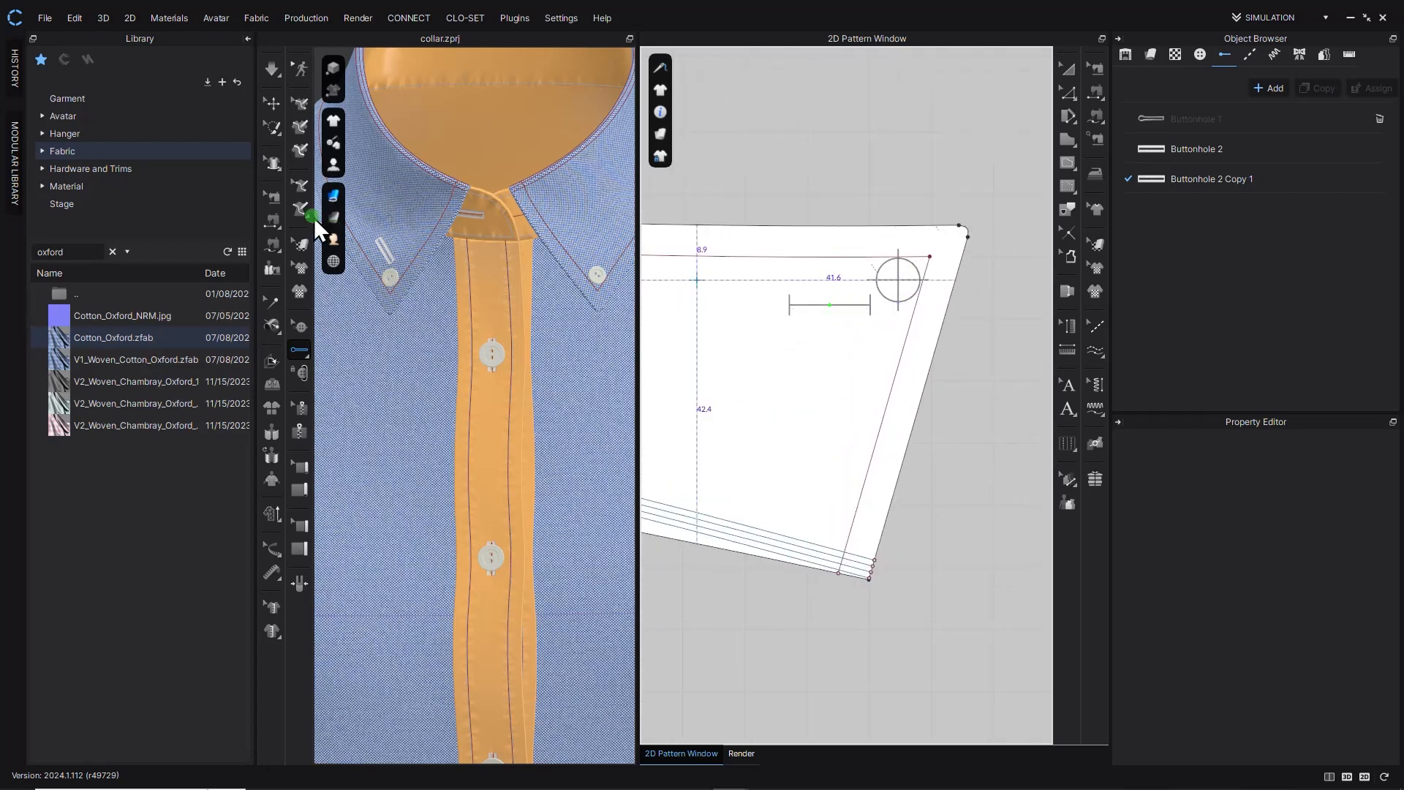
Rotate the collar-point buttonhole to 41 degrees and move it over the collar button.
{"action": "left_click", "coordinate": [297, 329]}
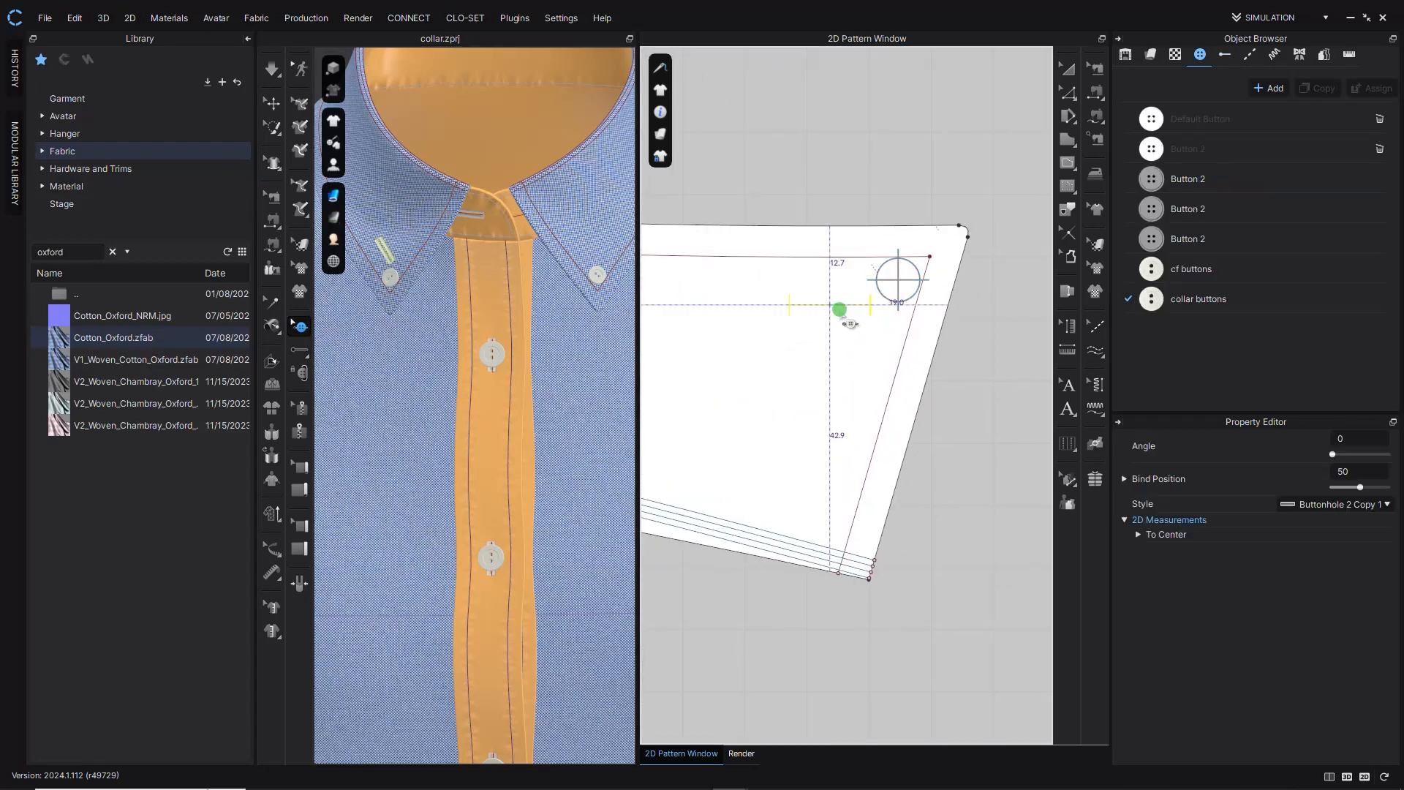
{"action": "left_click_drag", "start_coordinate": [1335, 452], "coordinate": [1339, 453]}
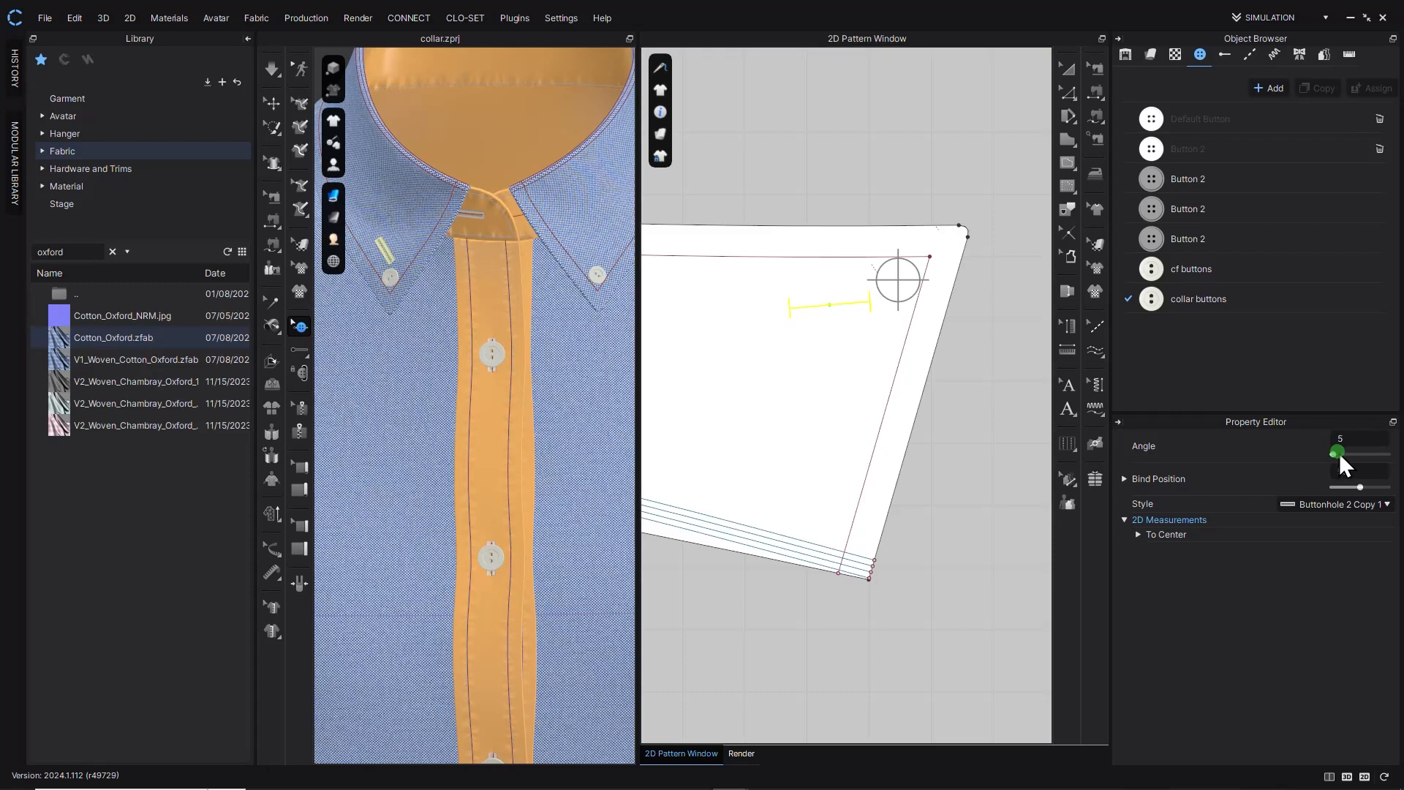
{"action": "left_click_drag", "start_coordinate": [849, 306], "coordinate": [910, 276]}
Reduce the width of the Buttonhole 2 Copy 1 style and center the shortened buttonhole on the collar button.
{"action": "left_click", "coordinate": [1232, 55]}
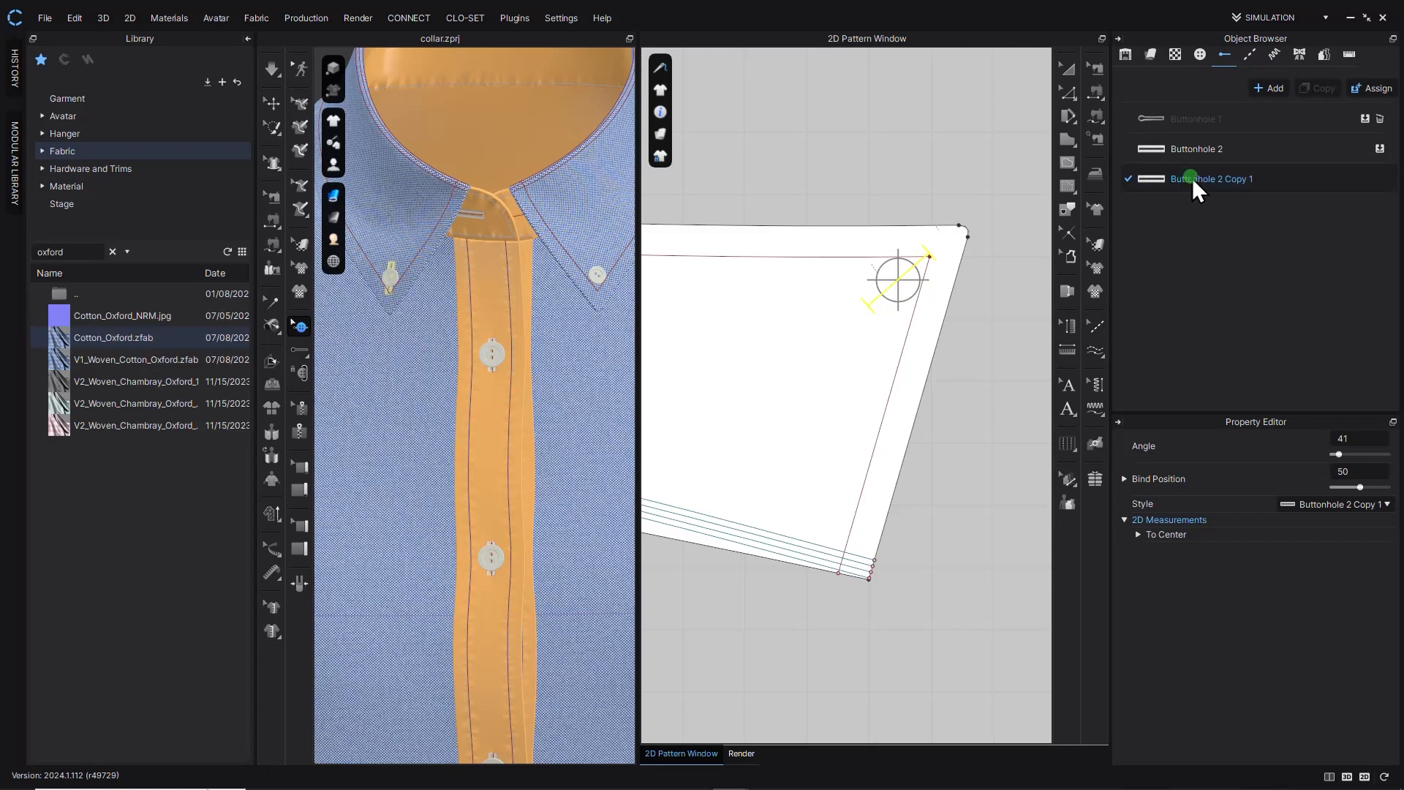
{"action": "left_click", "coordinate": [1175, 184]}
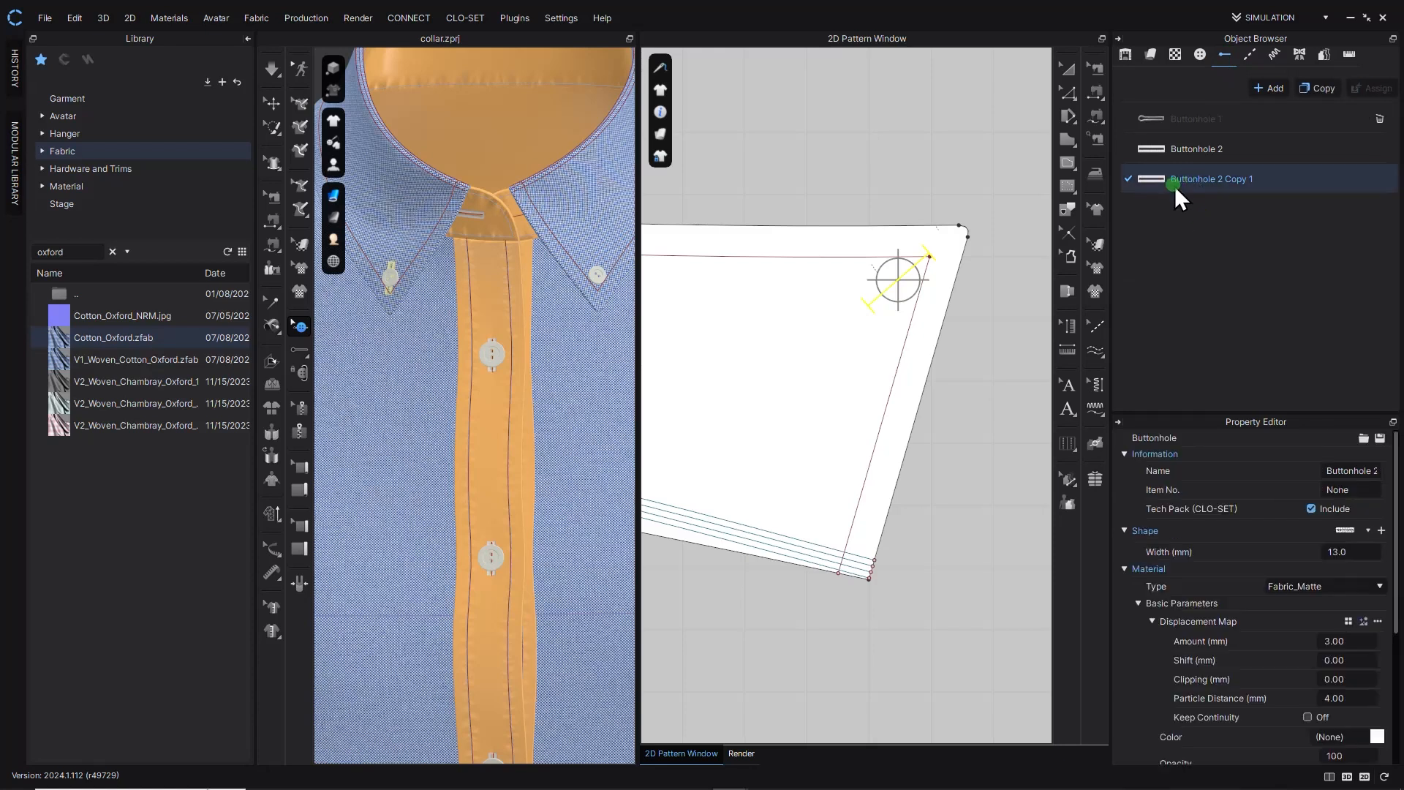
{"action": "left_click", "coordinate": [1354, 554]}
{"action": "scroll", "coordinate": [1353, 554], "scroll_direction": "down", "scroll_amount": 1}
{"action": "scroll", "coordinate": [1354, 554], "scroll_direction": "down", "scroll_amount": 3}
{"action": "left_click", "coordinate": [885, 299]}
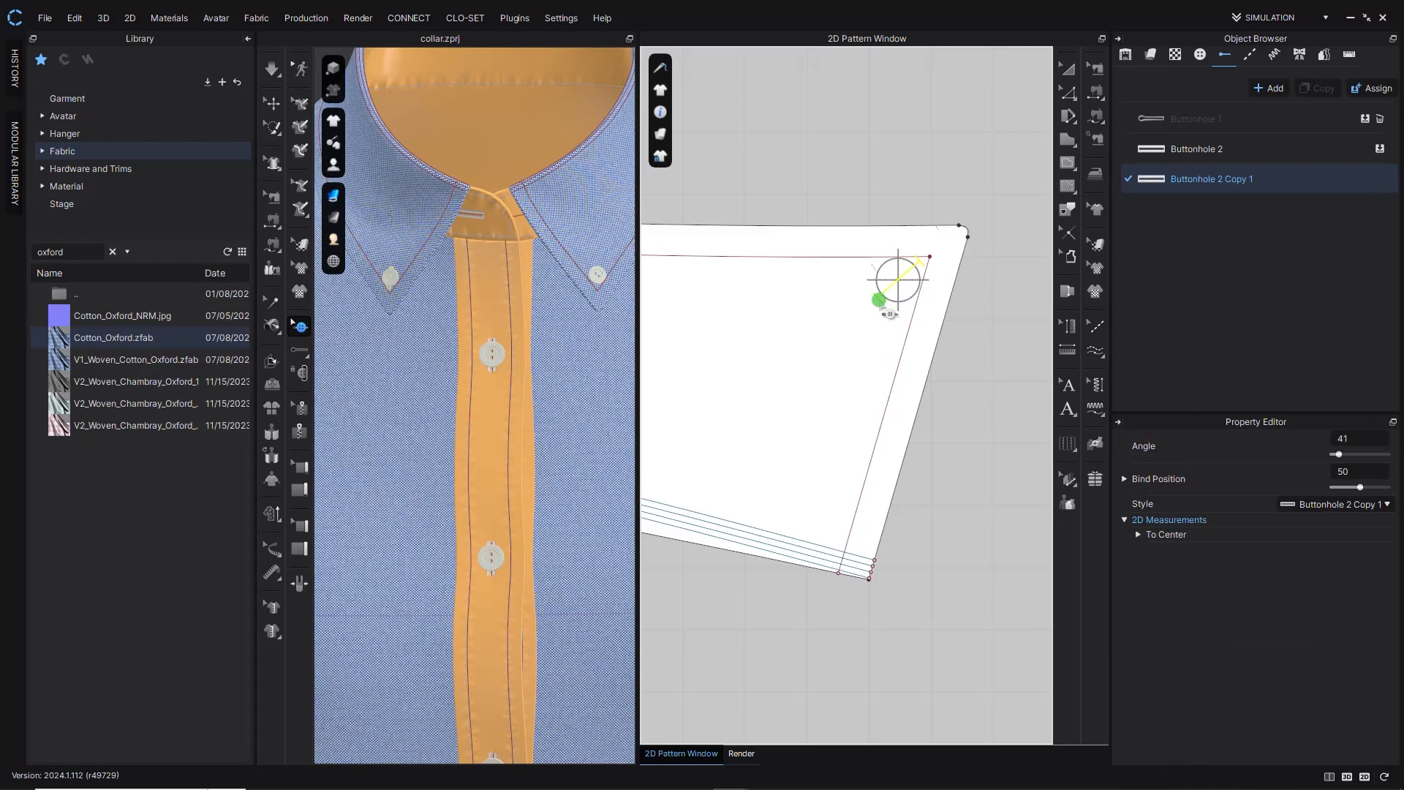
Move the buttonhole on the opposite collar point onto its button and rotate it to mirror the first one.
{"action": "scroll", "coordinate": [883, 303], "scroll_direction": "down", "scroll_amount": 2}
{"action": "middle_click_drag", "start_coordinate": [776, 324], "coordinate": [1094, 320]}
{"action": "middle_click_drag", "start_coordinate": [662, 335], "coordinate": [852, 357]}
{"action": "scroll", "coordinate": [852, 357], "scroll_direction": "up", "scroll_amount": 2}
{"action": "scroll", "coordinate": [862, 368], "scroll_direction": "up", "scroll_amount": 3}
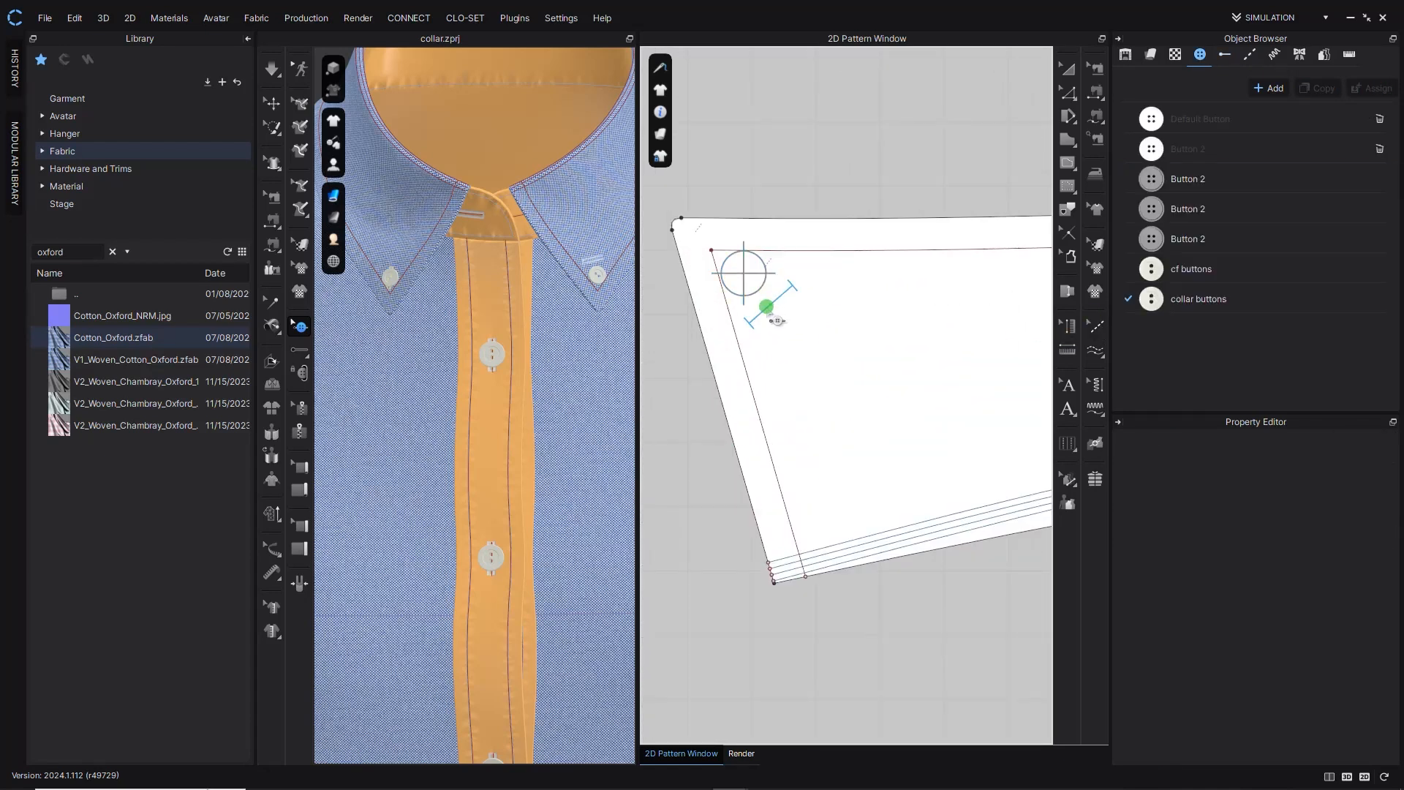
{"action": "left_click", "coordinate": [746, 288]}
{"action": "left_click_drag", "start_coordinate": [1337, 453], "coordinate": [1351, 453]}
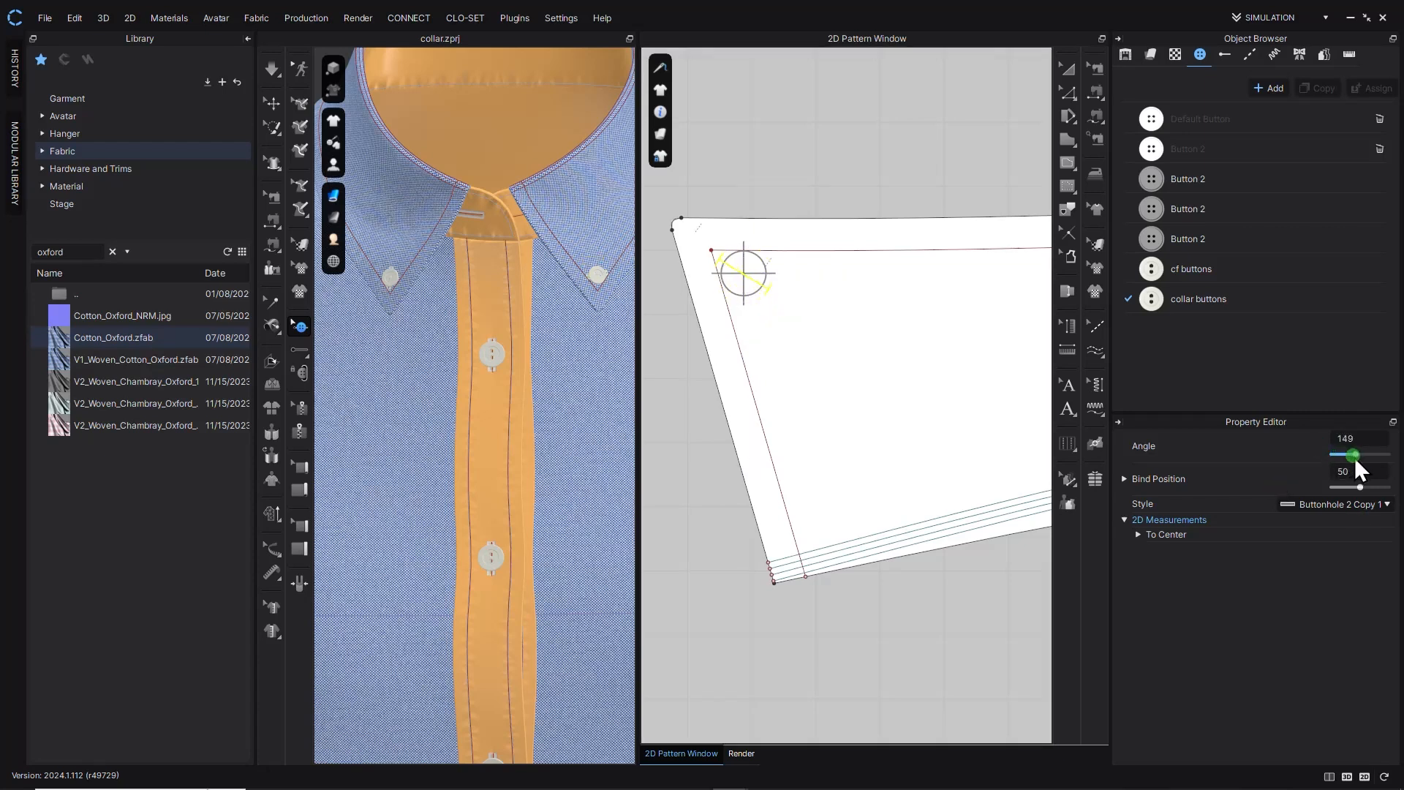
{"action": "left_click_drag", "start_coordinate": [1355, 459], "coordinate": [1354, 459]}
{"action": "double_click", "coordinate": [1370, 438]}
{"action": "left_click", "coordinate": [1067, 68]}
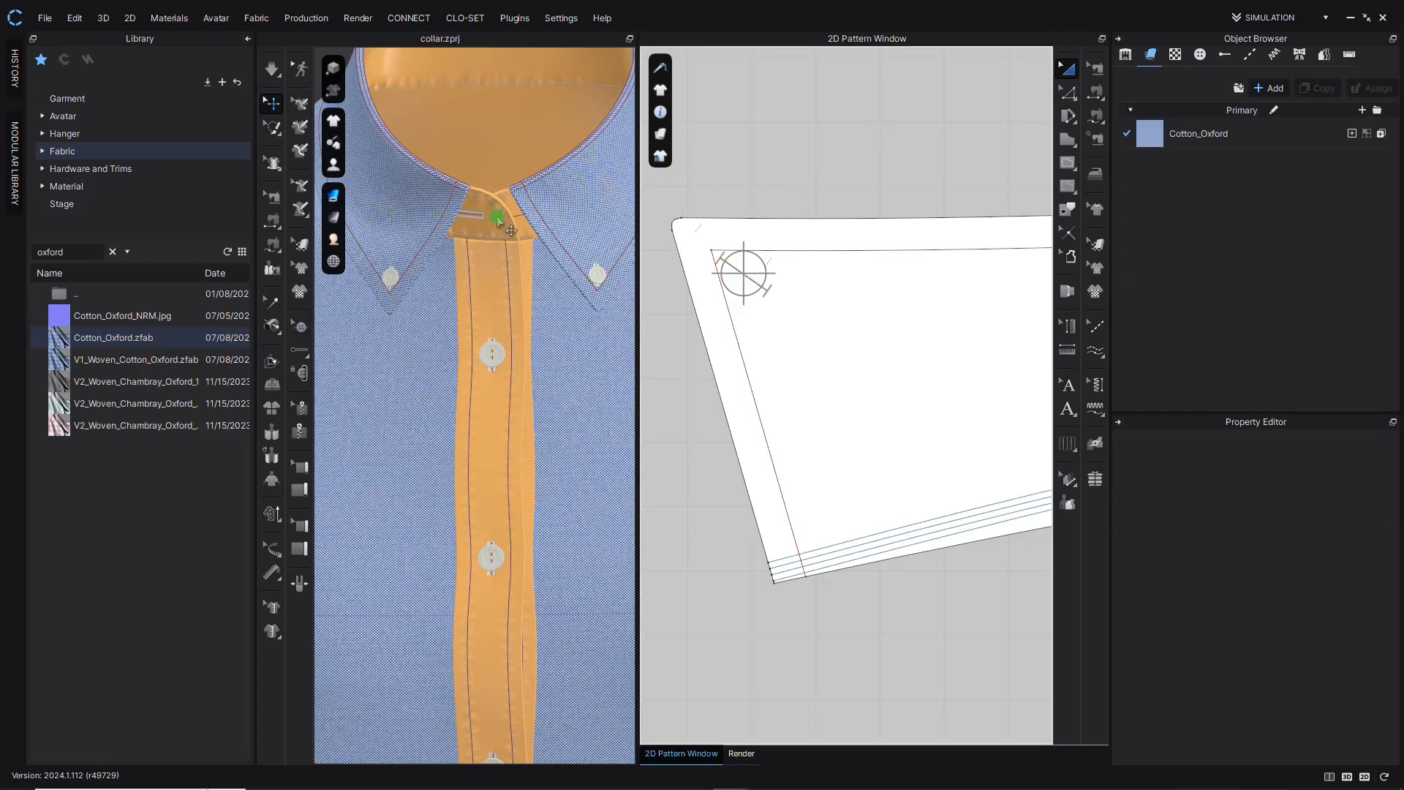
Tack one collar point, at its button, to the shirt front directly beneath it.
{"action": "scroll", "coordinate": [501, 241], "scroll_direction": "down", "scroll_amount": 3}
{"action": "scroll", "coordinate": [505, 234], "scroll_direction": "up", "scroll_amount": 5}
{"action": "right_click_drag", "start_coordinate": [536, 331], "coordinate": [556, 383]}
{"action": "scroll", "coordinate": [788, 380], "scroll_direction": "up", "scroll_amount": 5}
{"action": "scroll", "coordinate": [788, 379], "scroll_direction": "down", "scroll_amount": 3}
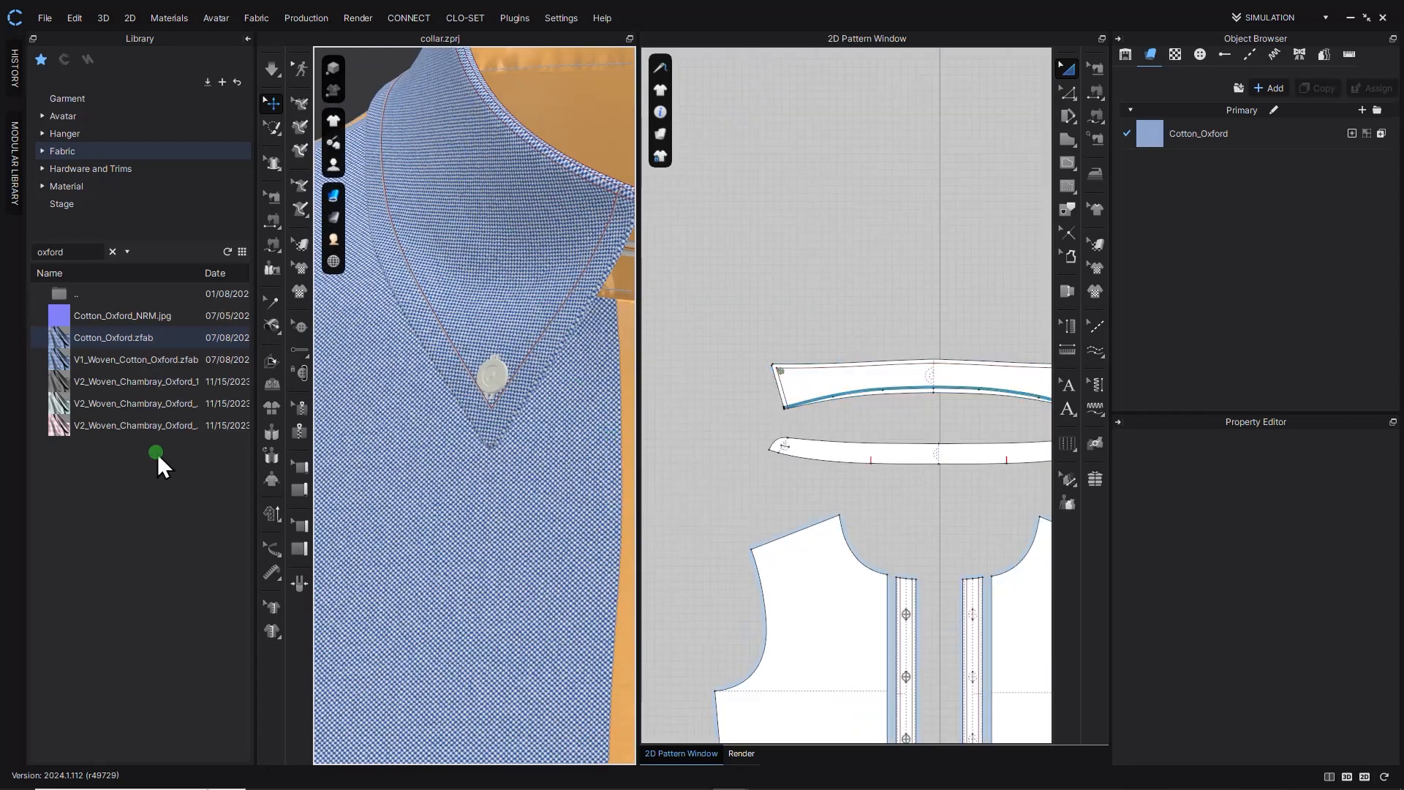
{"action": "left_click", "coordinate": [269, 327]}
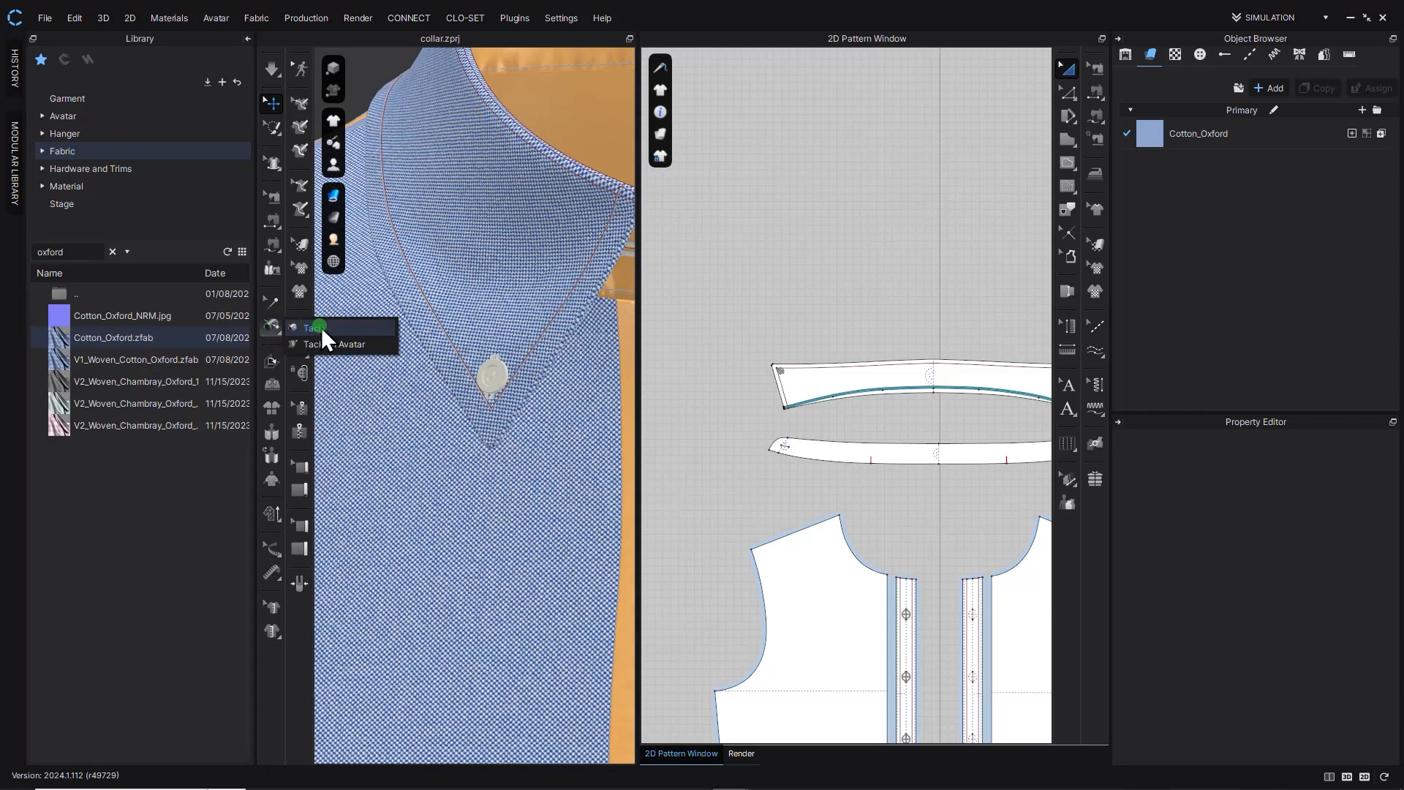
{"action": "left_click", "coordinate": [345, 343]}
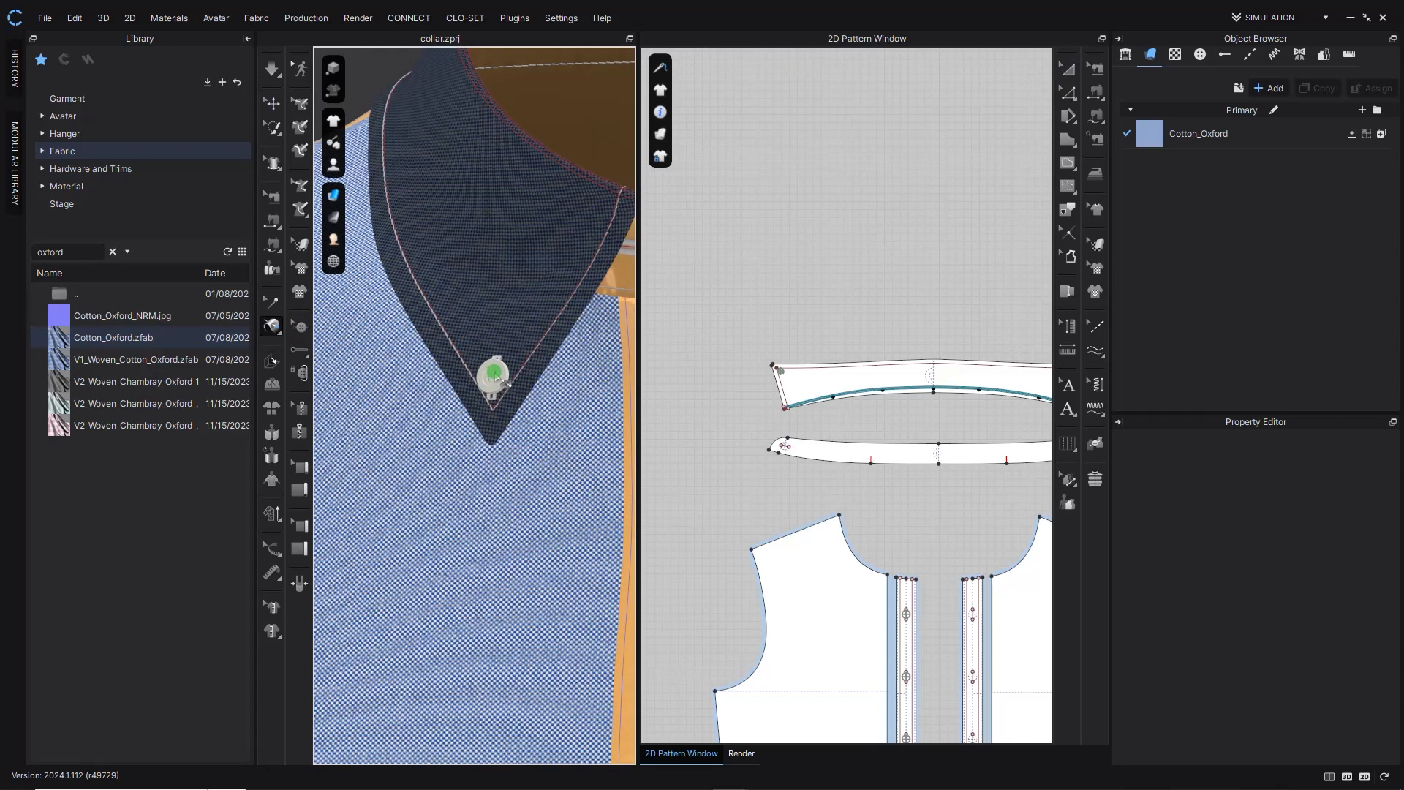
{"action": "right_click_drag", "start_coordinate": [517, 380], "coordinate": [530, 295]}
{"action": "left_click", "coordinate": [530, 294]}
{"action": "scroll", "coordinate": [512, 220], "scroll_direction": "down", "scroll_amount": 2}
{"action": "middle_click_drag", "start_coordinate": [507, 150], "coordinate": [481, 368]}
{"action": "scroll", "coordinate": [504, 480], "scroll_direction": "up", "scroll_amount": 1}
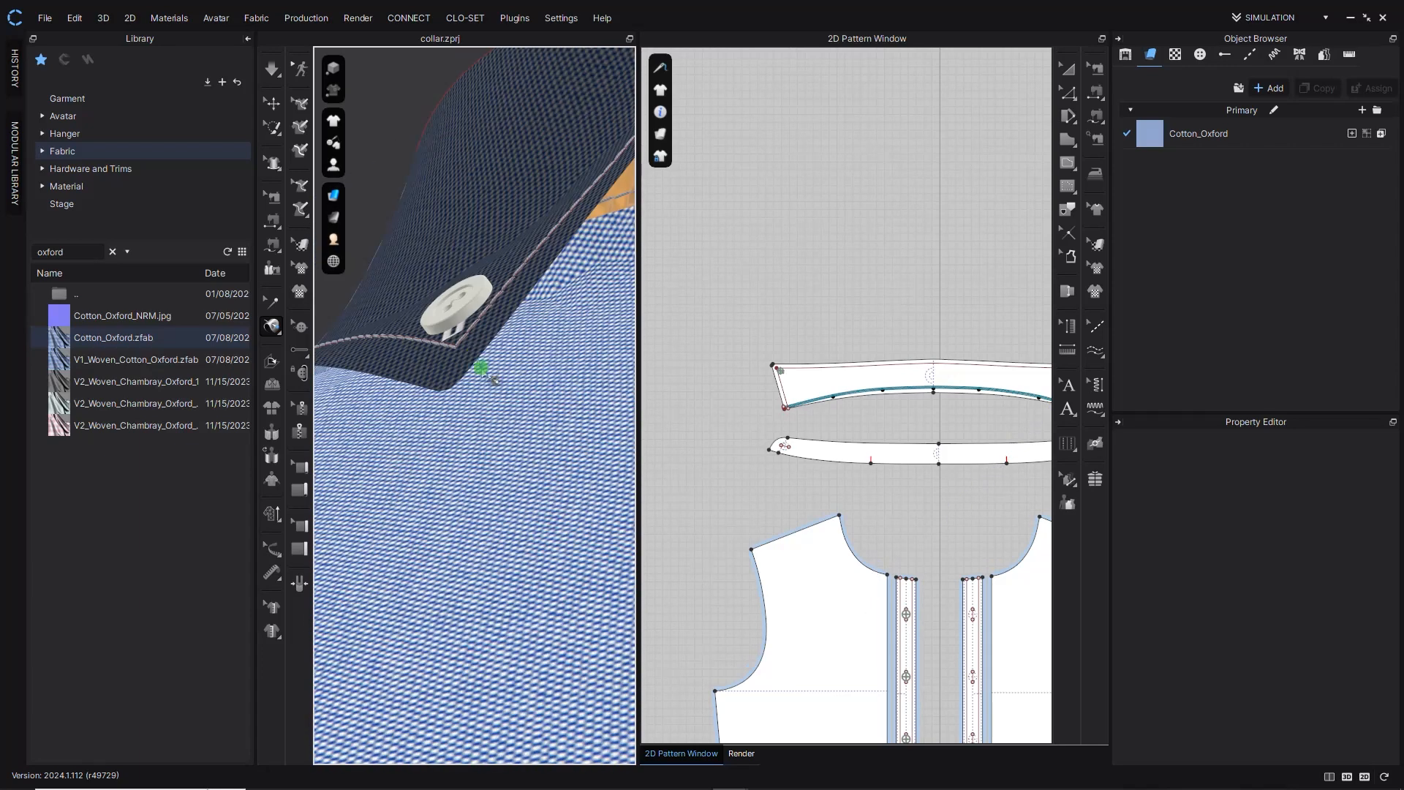
{"action": "left_click", "coordinate": [486, 365]}
Tack the other collar point, at its button, to the opposite shirt front.
{"action": "right_click_drag", "start_coordinate": [487, 365], "coordinate": [517, 378]}
{"action": "right_click_drag", "start_coordinate": [575, 382], "coordinate": [512, 449]}
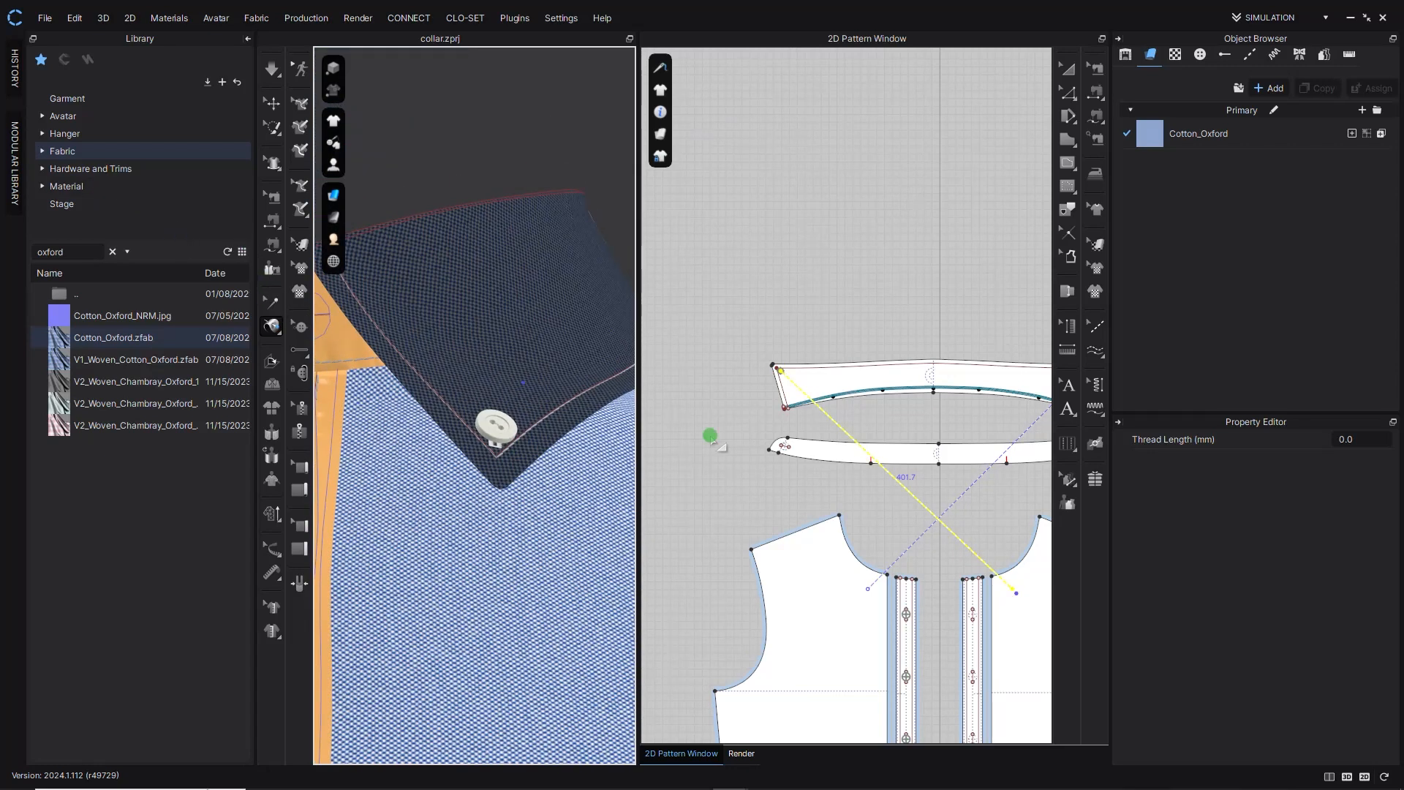
{"action": "middle_click_drag", "start_coordinate": [972, 568], "coordinate": [920, 449]}
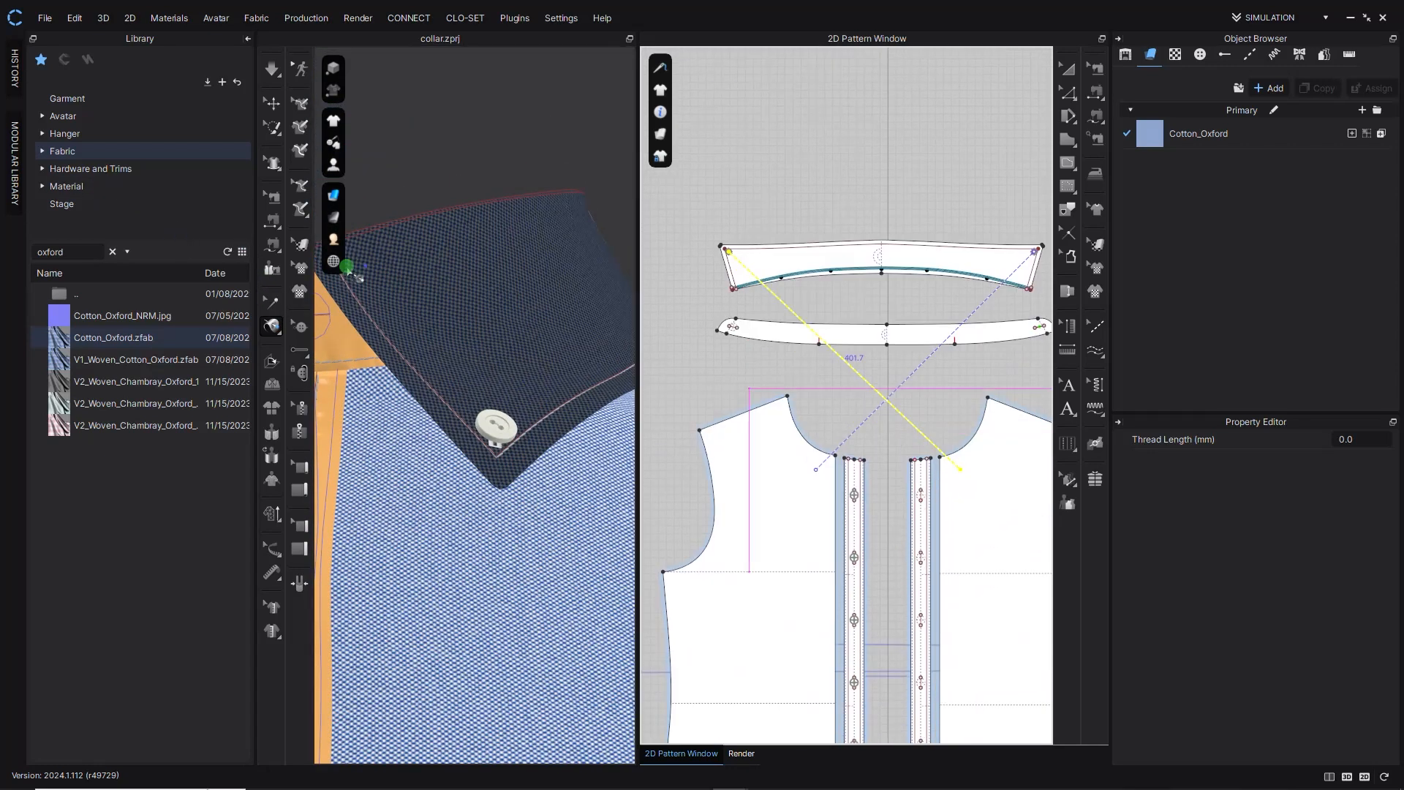
Edit both collar tacks so their ends on the shirt fronts sit beneath the buttons at the collar topstitching corners.
{"action": "left_click", "coordinate": [271, 302]}
{"action": "right_click_drag", "start_coordinate": [484, 441], "coordinate": [469, 445]}
{"action": "scroll", "coordinate": [437, 463], "scroll_direction": "down", "scroll_amount": 2}
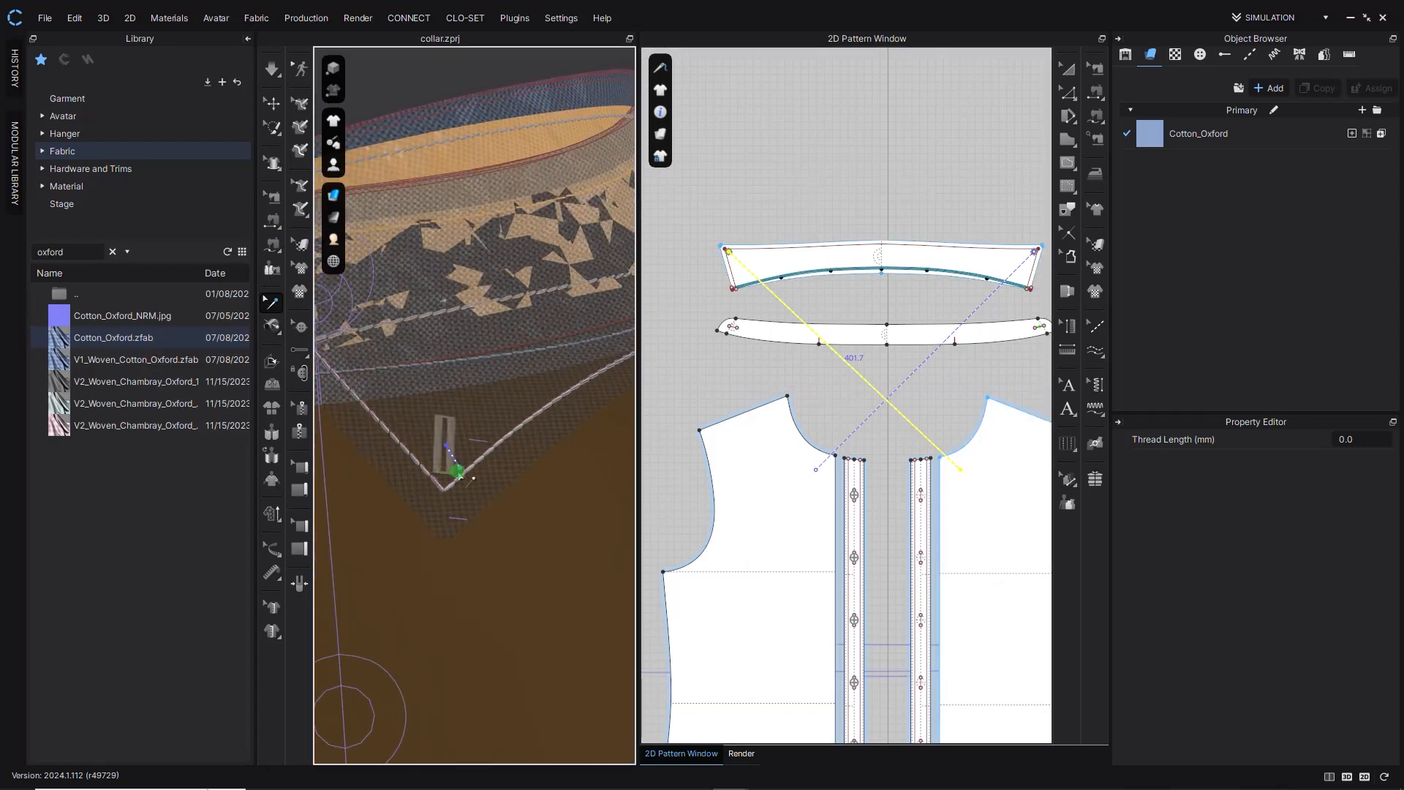
{"action": "left_click", "coordinate": [460, 473]}
{"action": "left_click", "coordinate": [442, 474]}
{"action": "right_click_drag", "start_coordinate": [445, 474], "coordinate": [474, 516]}
{"action": "key", "text": "ctrl+z"}
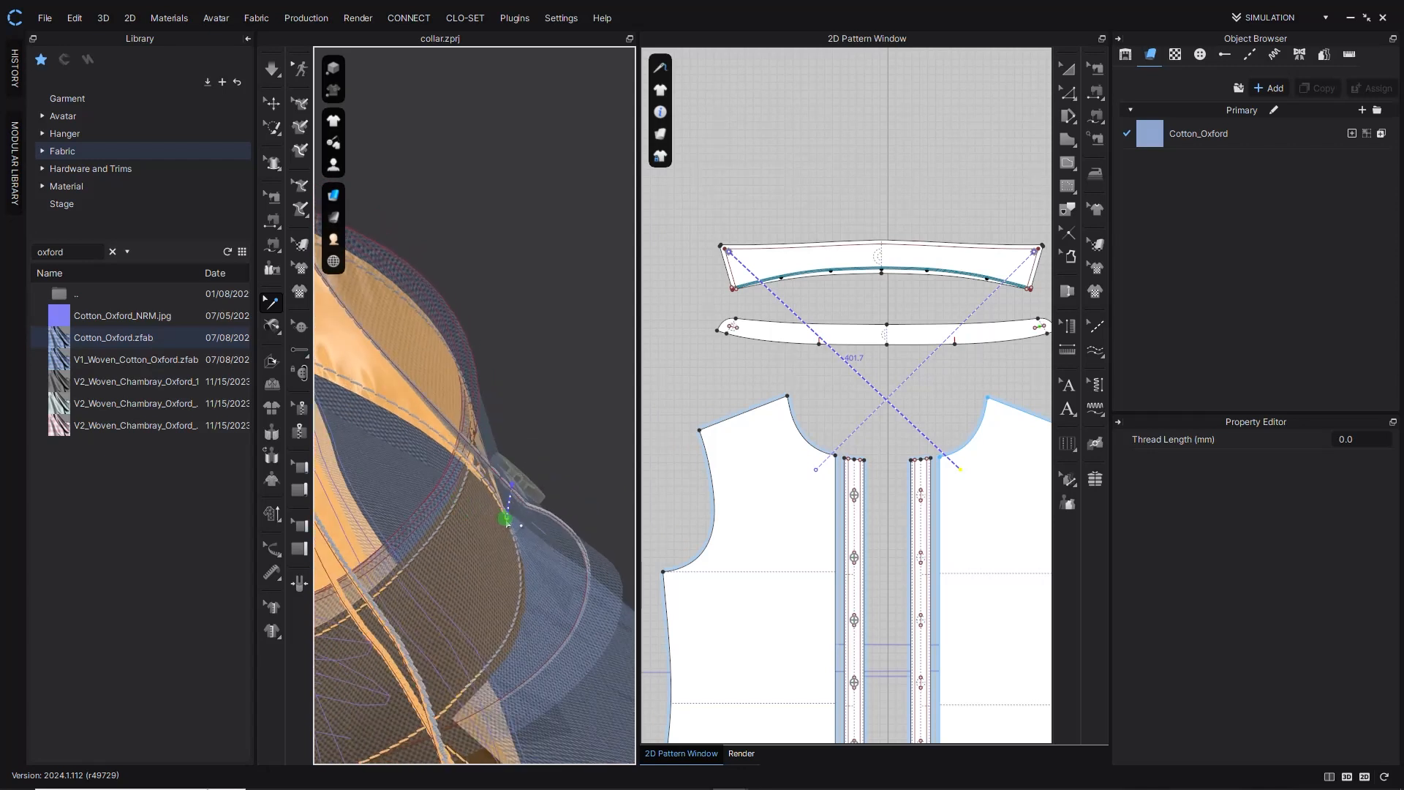
{"action": "right_click_drag", "start_coordinate": [493, 514], "coordinate": [457, 602]}
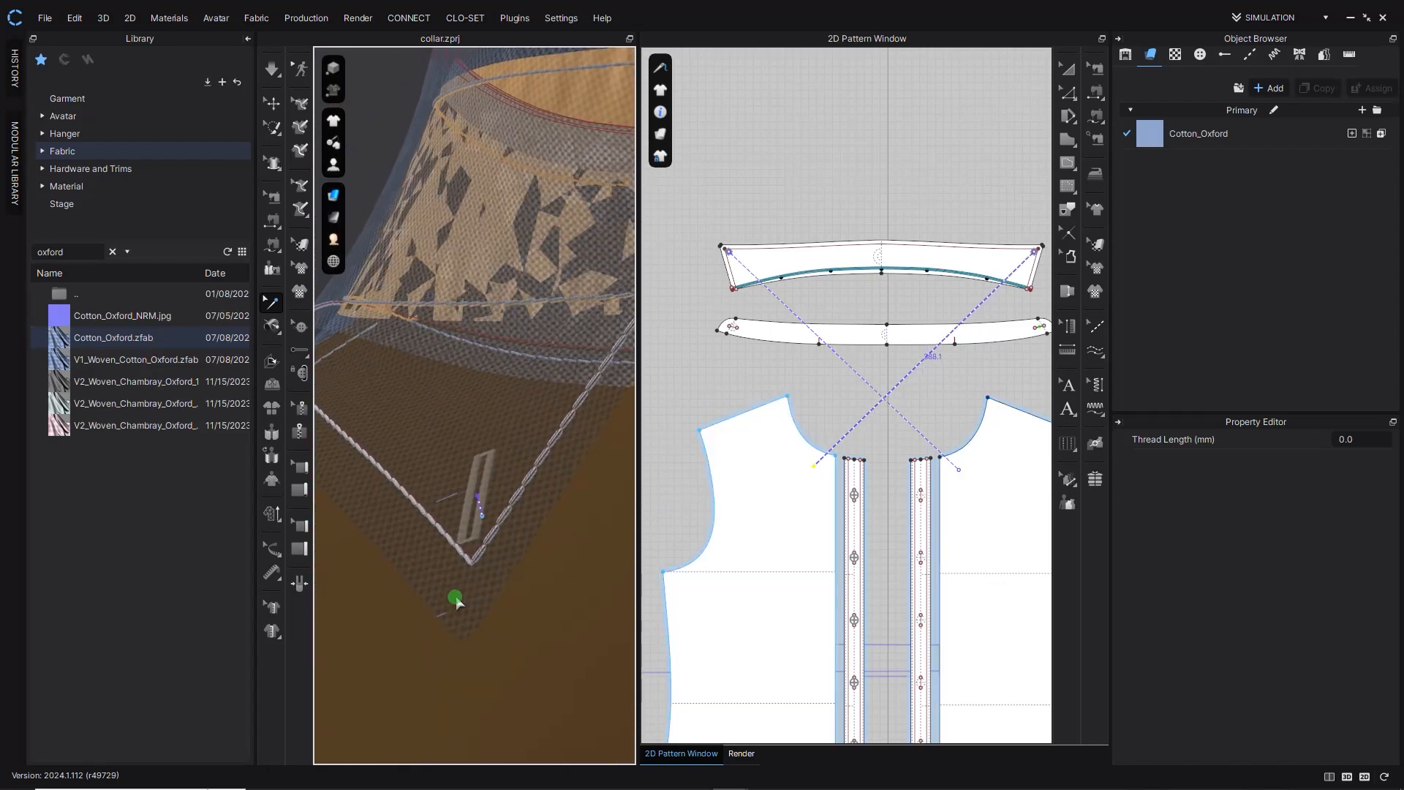
{"action": "right_click_drag", "start_coordinate": [504, 553], "coordinate": [459, 463]}
Collapse the library and simulate the shirt so the tacked collar points settle onto the fronts.
{"action": "left_click", "coordinate": [248, 38]}
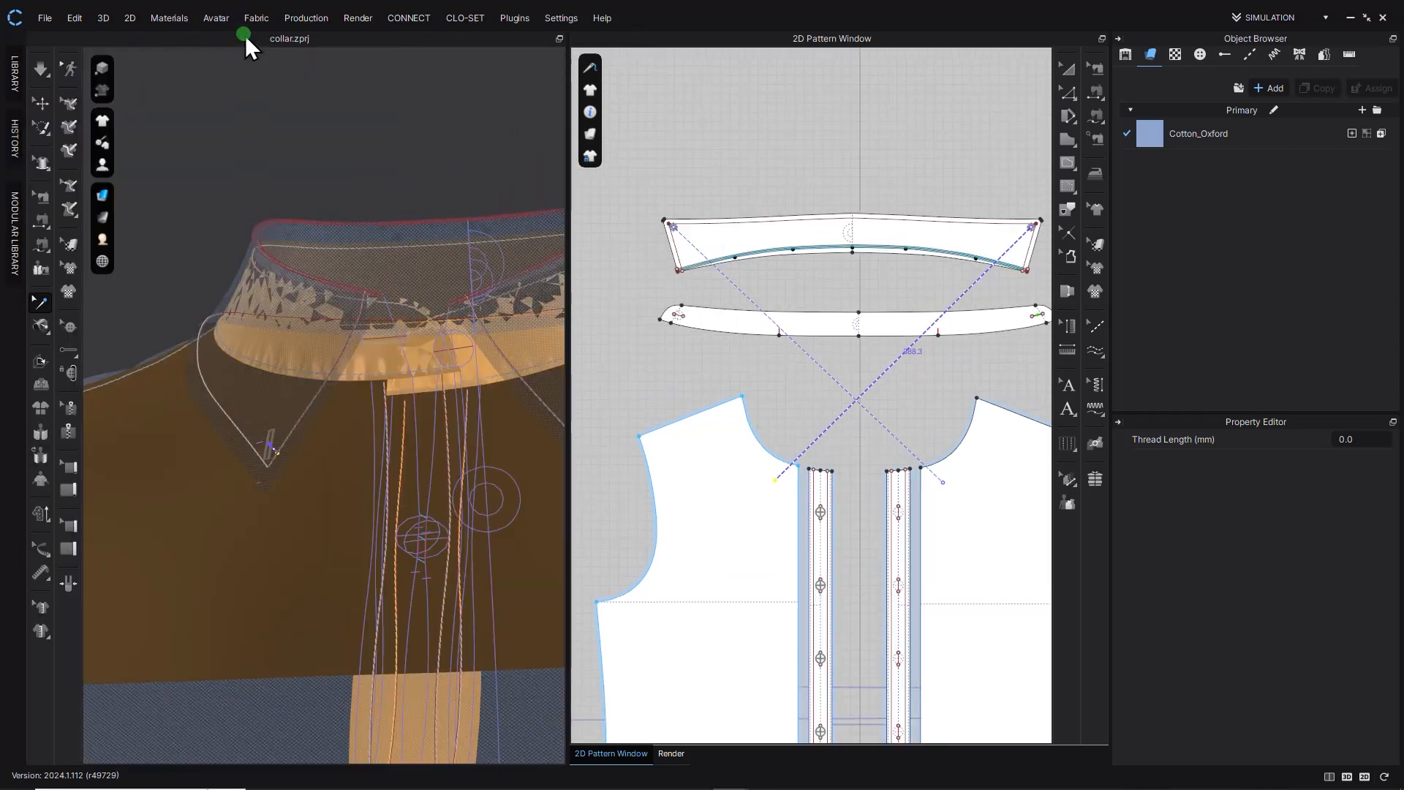
{"action": "left_click", "coordinate": [1067, 69]}
{"action": "left_click", "coordinate": [325, 255]}
{"action": "left_click", "coordinate": [357, 158]}
{"action": "right_click_drag", "start_coordinate": [357, 158], "coordinate": [380, 194]}
{"action": "scroll", "coordinate": [380, 194], "scroll_direction": "down", "scroll_amount": 1}
{"action": "middle_click_drag", "start_coordinate": [380, 194], "coordinate": [348, 215]}
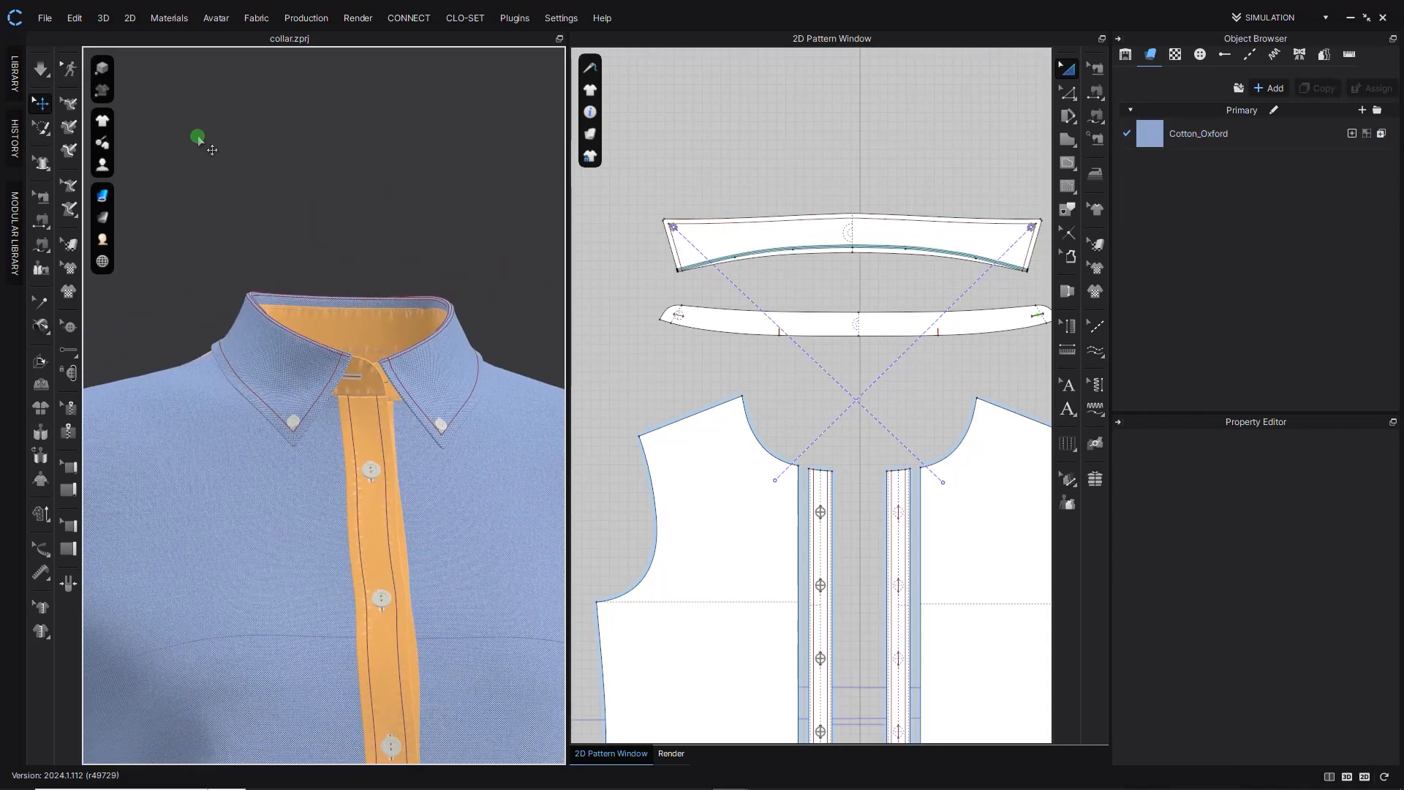
{"action": "left_click", "coordinate": [41, 68]}
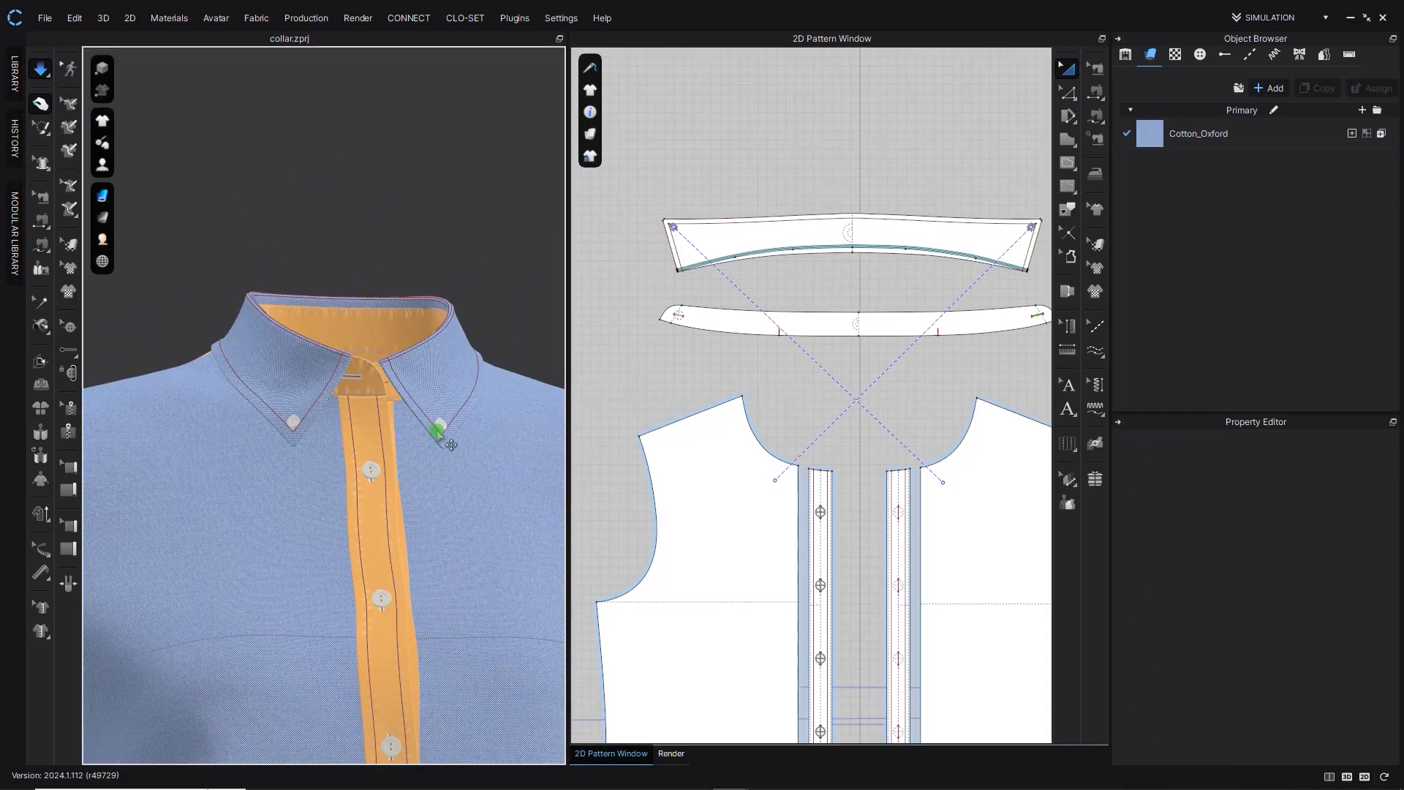
{"action": "right_click_drag", "start_coordinate": [344, 457], "coordinate": [298, 407]}
{"action": "left_click", "coordinate": [272, 410]}
{"action": "scroll", "coordinate": [298, 407], "scroll_direction": "up", "scroll_amount": 3}
{"action": "left_click", "coordinate": [38, 63]}
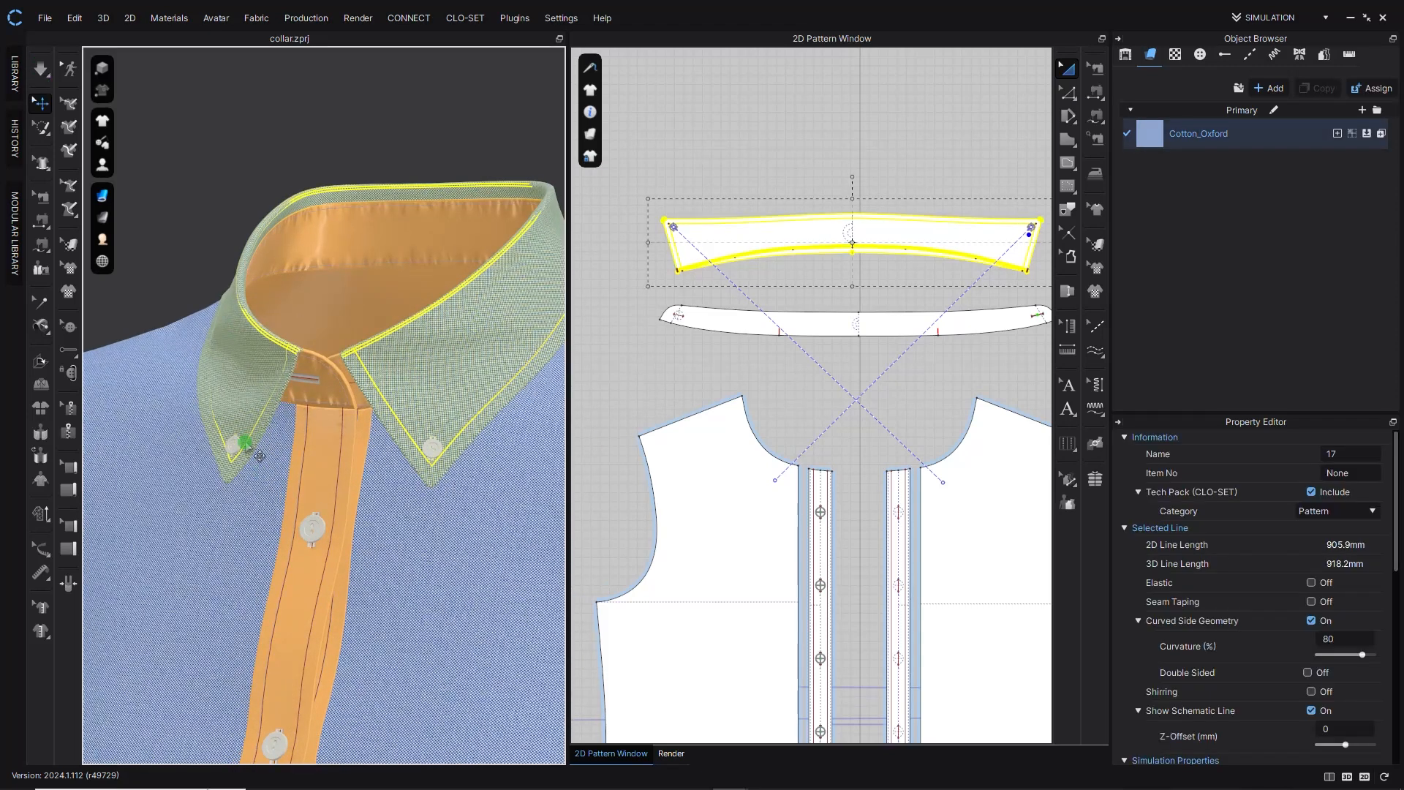
Move the tack end on each shirt front slightly upward in the 2D pattern.
{"action": "right_click_drag", "start_coordinate": [410, 448], "coordinate": [502, 407]}
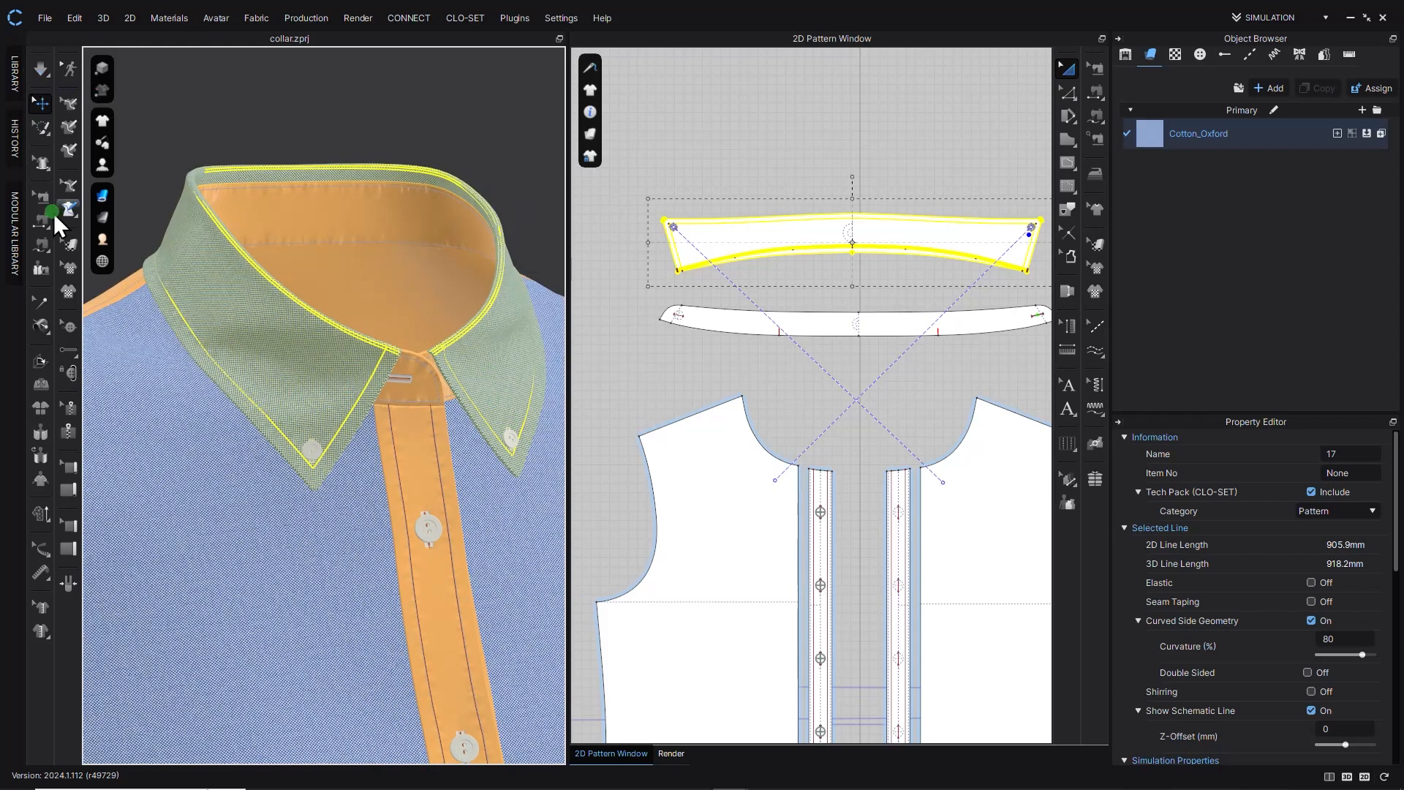
{"action": "left_click", "coordinate": [42, 301]}
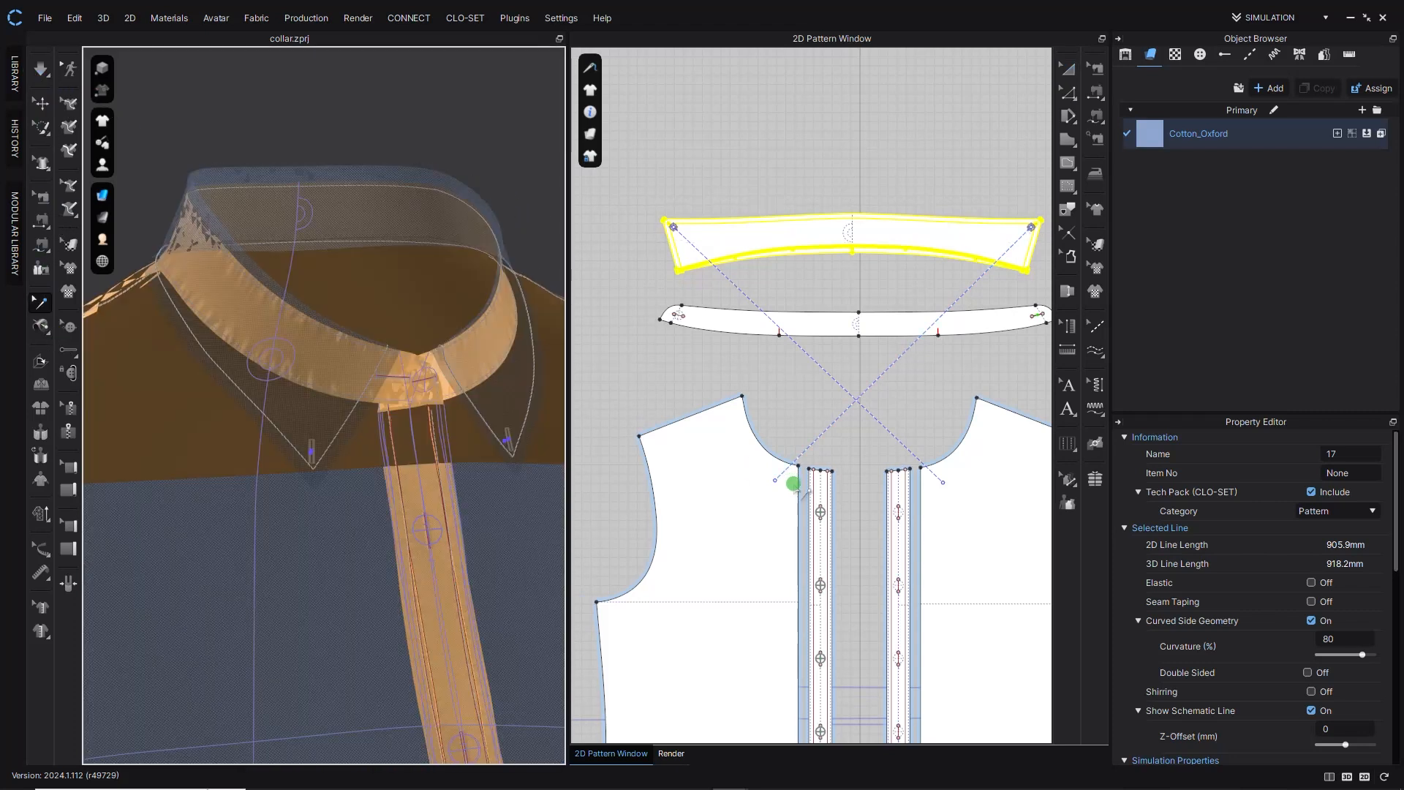
{"action": "scroll", "coordinate": [740, 465], "scroll_direction": "up", "scroll_amount": 5}
{"action": "left_click_drag", "start_coordinate": [740, 465], "coordinate": [746, 451]}
{"action": "scroll", "coordinate": [752, 460], "scroll_direction": "down", "scroll_amount": 4}
{"action": "scroll", "coordinate": [804, 468], "scroll_direction": "up", "scroll_amount": 4}
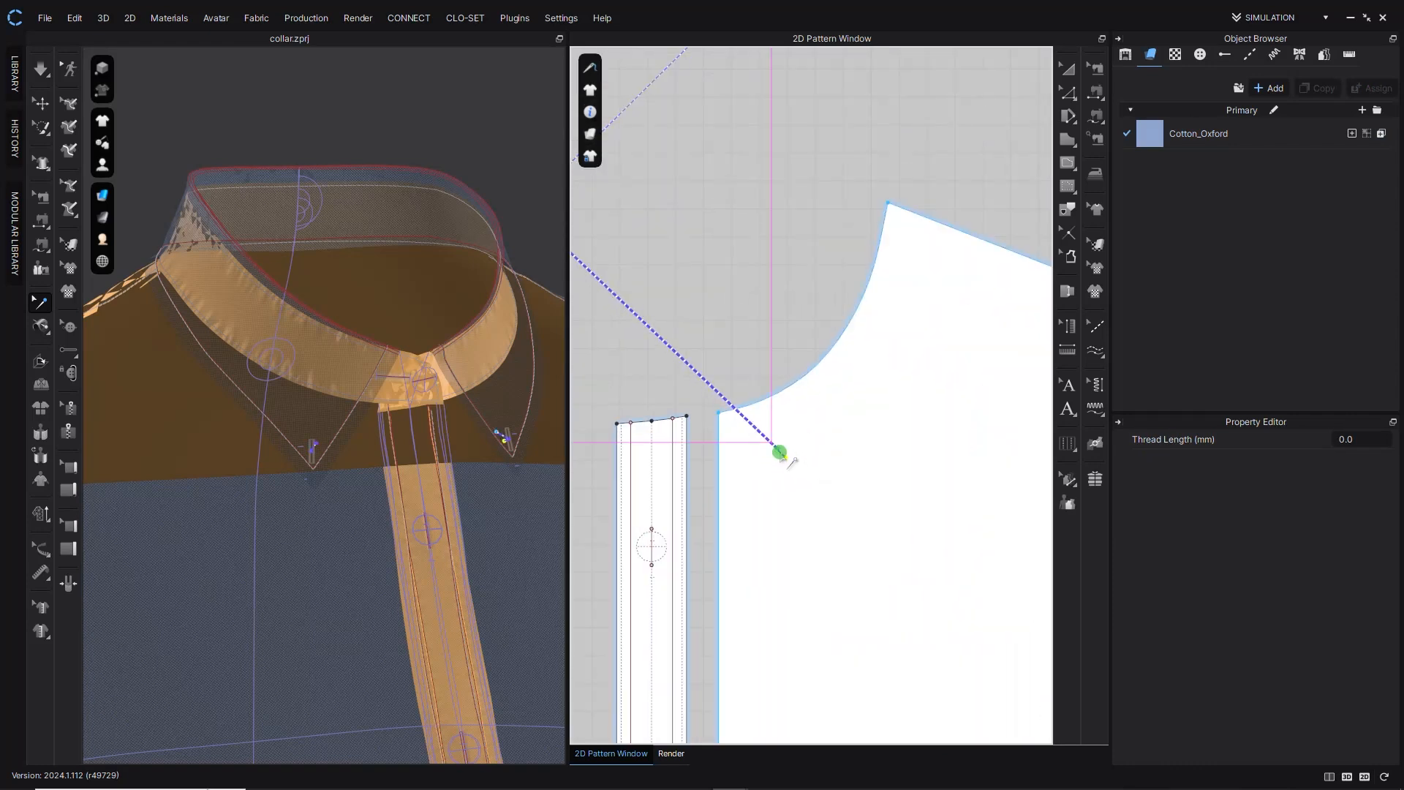
{"action": "left_click_drag", "start_coordinate": [777, 454], "coordinate": [781, 447]}
{"action": "scroll", "coordinate": [406, 332], "scroll_direction": "down", "scroll_amount": 2}
Simulate the shirt again and tug the collar on both sides to settle it into shape.
{"action": "right_click_drag", "start_coordinate": [406, 332], "coordinate": [390, 344]}
{"action": "left_click", "coordinate": [41, 69]}
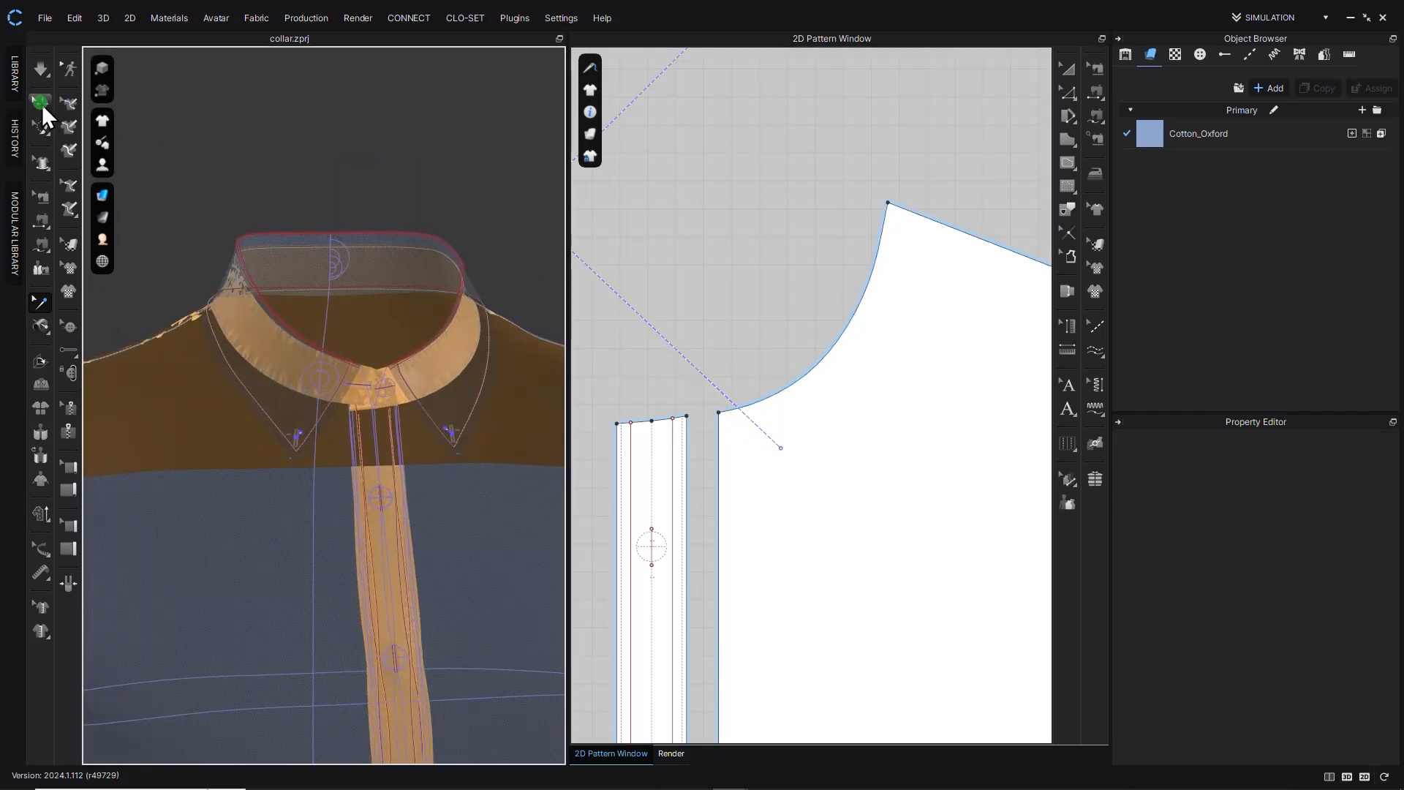
{"action": "left_click", "coordinate": [37, 67]}
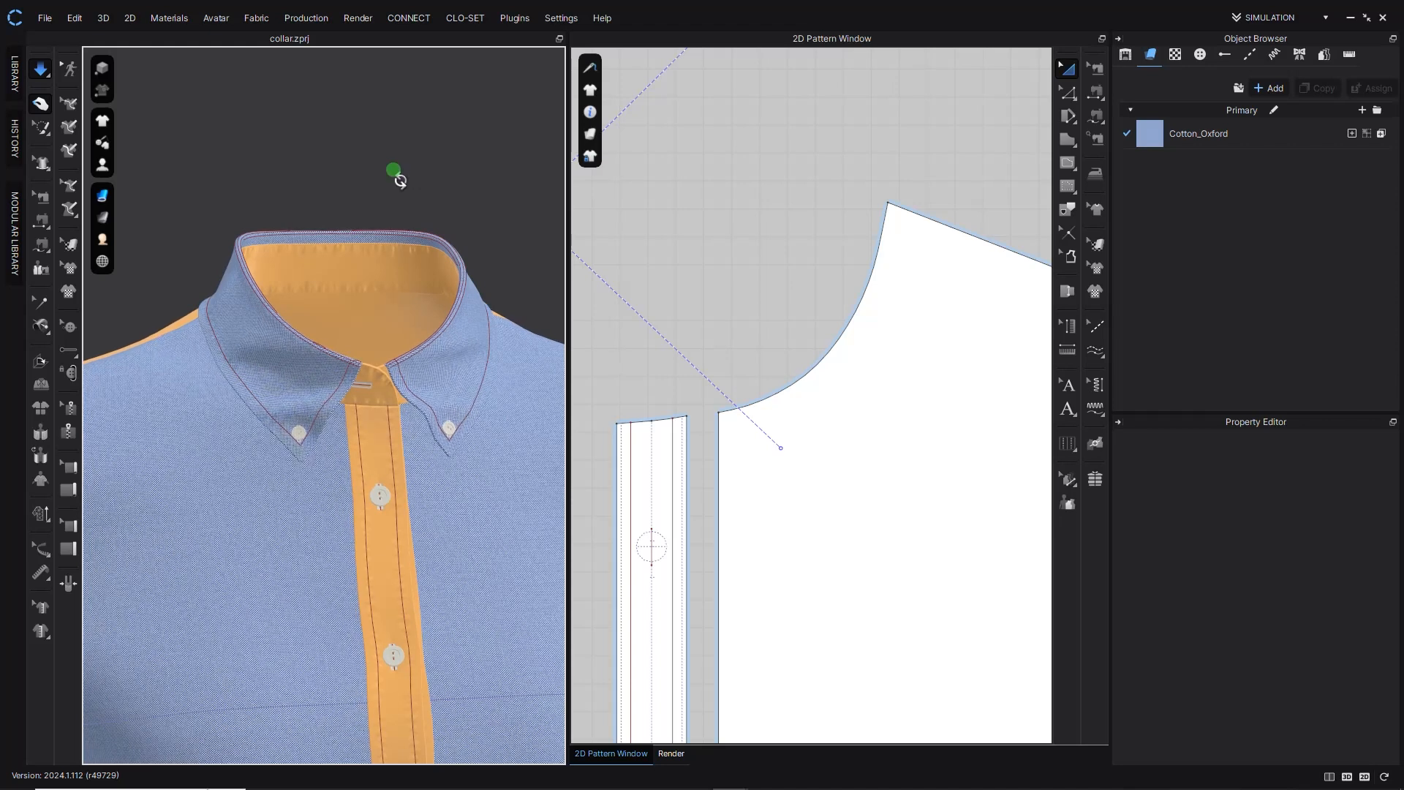
{"action": "scroll", "coordinate": [354, 316], "scroll_direction": "up", "scroll_amount": 1}
{"action": "left_click", "coordinate": [349, 356]}
{"action": "left_click_drag", "start_coordinate": [353, 360], "coordinate": [311, 349]}
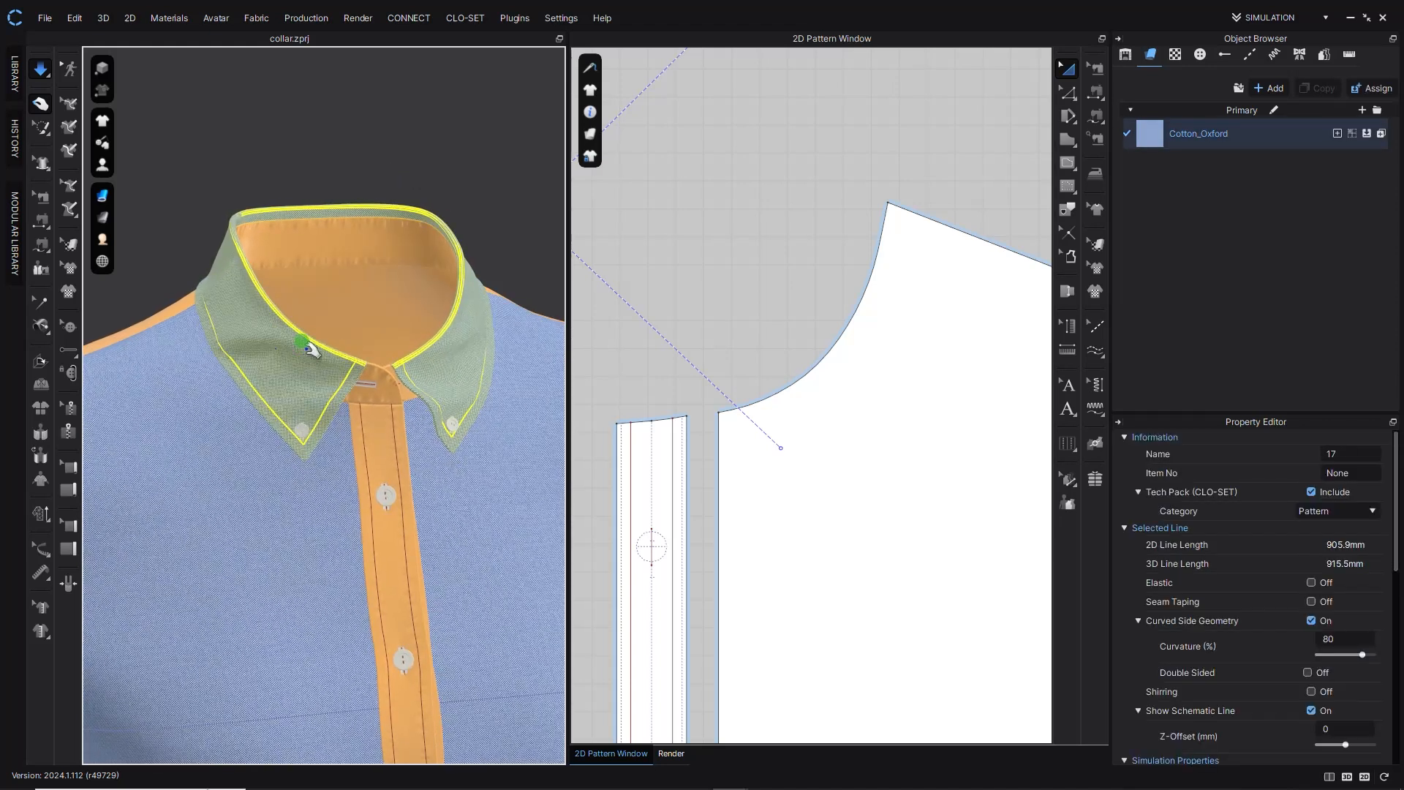
{"action": "left_click_drag", "start_coordinate": [432, 354], "coordinate": [439, 383]}
Strengthen the collar pattern while the simulation runs, and stop the simulation once it has settled.
{"action": "right_click", "coordinate": [431, 381]}
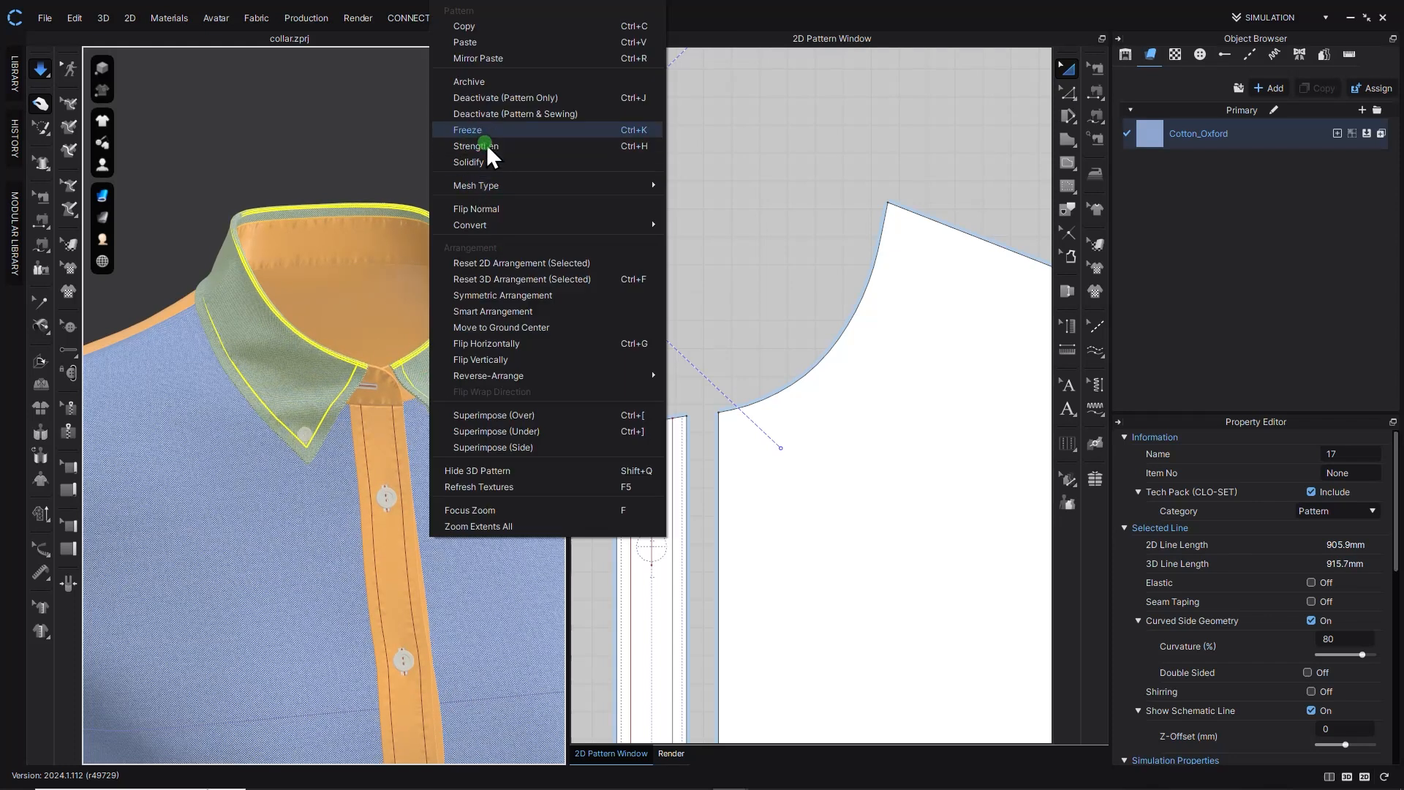
{"action": "left_click", "coordinate": [482, 146]}
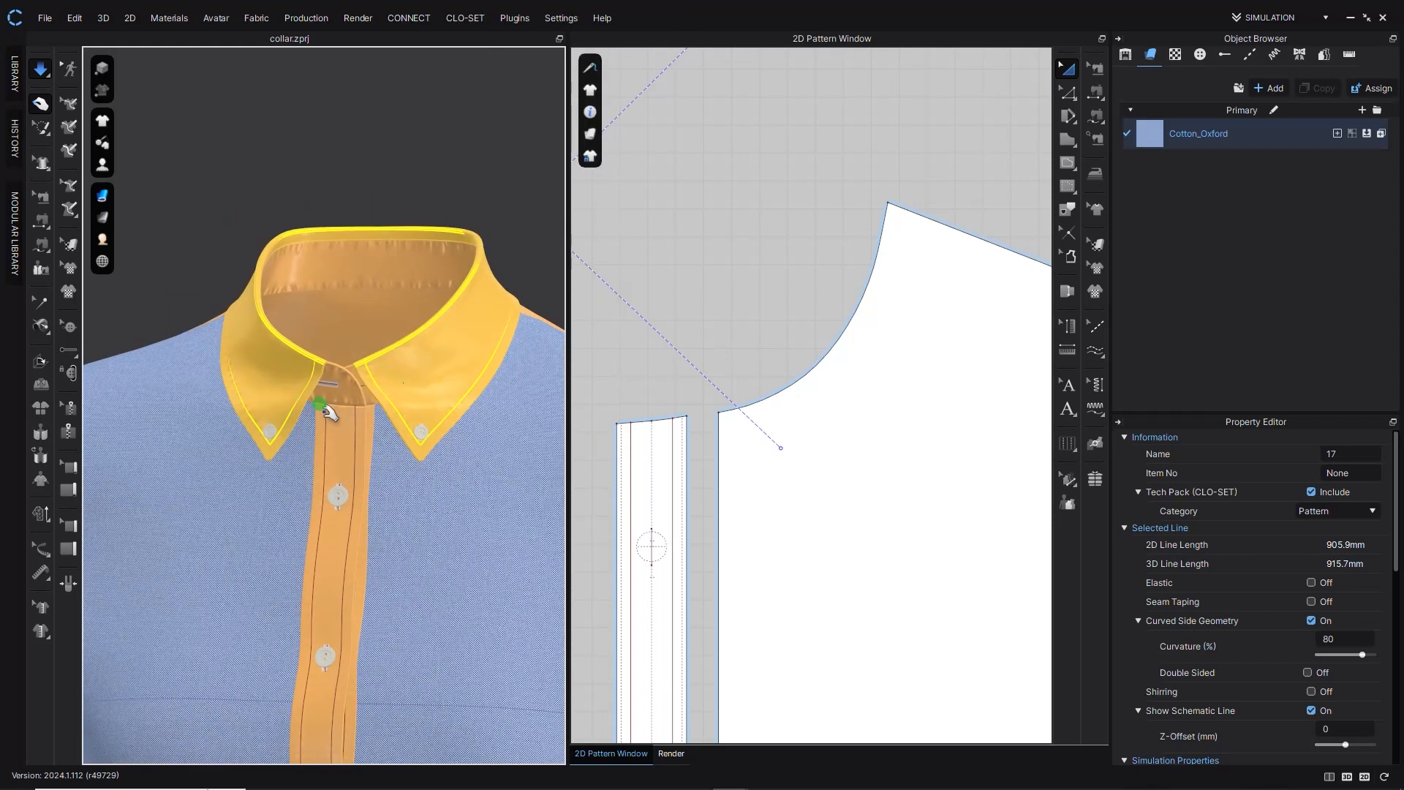
{"action": "scroll", "coordinate": [329, 413], "scroll_direction": "up", "scroll_amount": 3}
{"action": "left_click", "coordinate": [34, 69]}
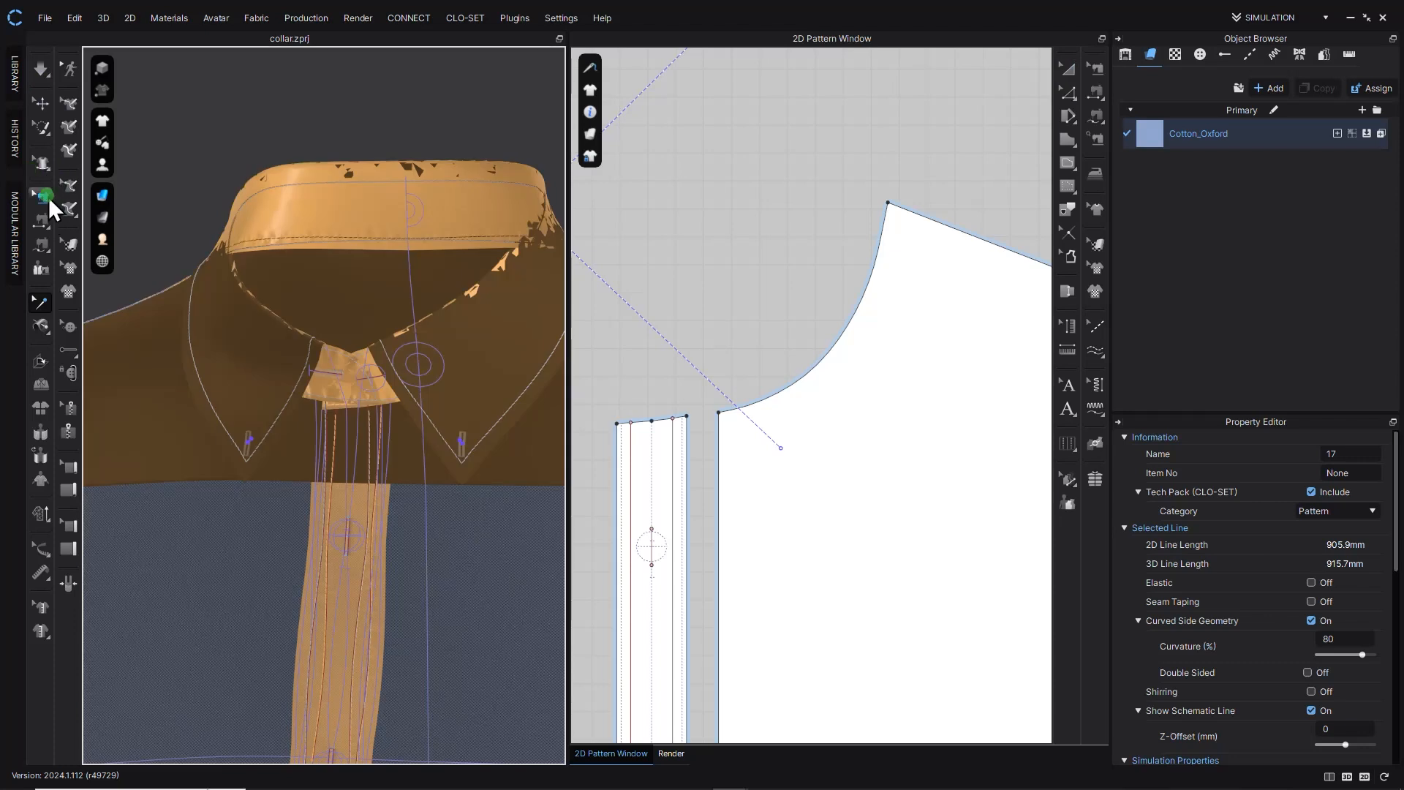
Shift the tack ends on both shirt fronts slightly down and away from the center front.
{"action": "scroll", "coordinate": [842, 433], "scroll_direction": "up", "scroll_amount": 5}
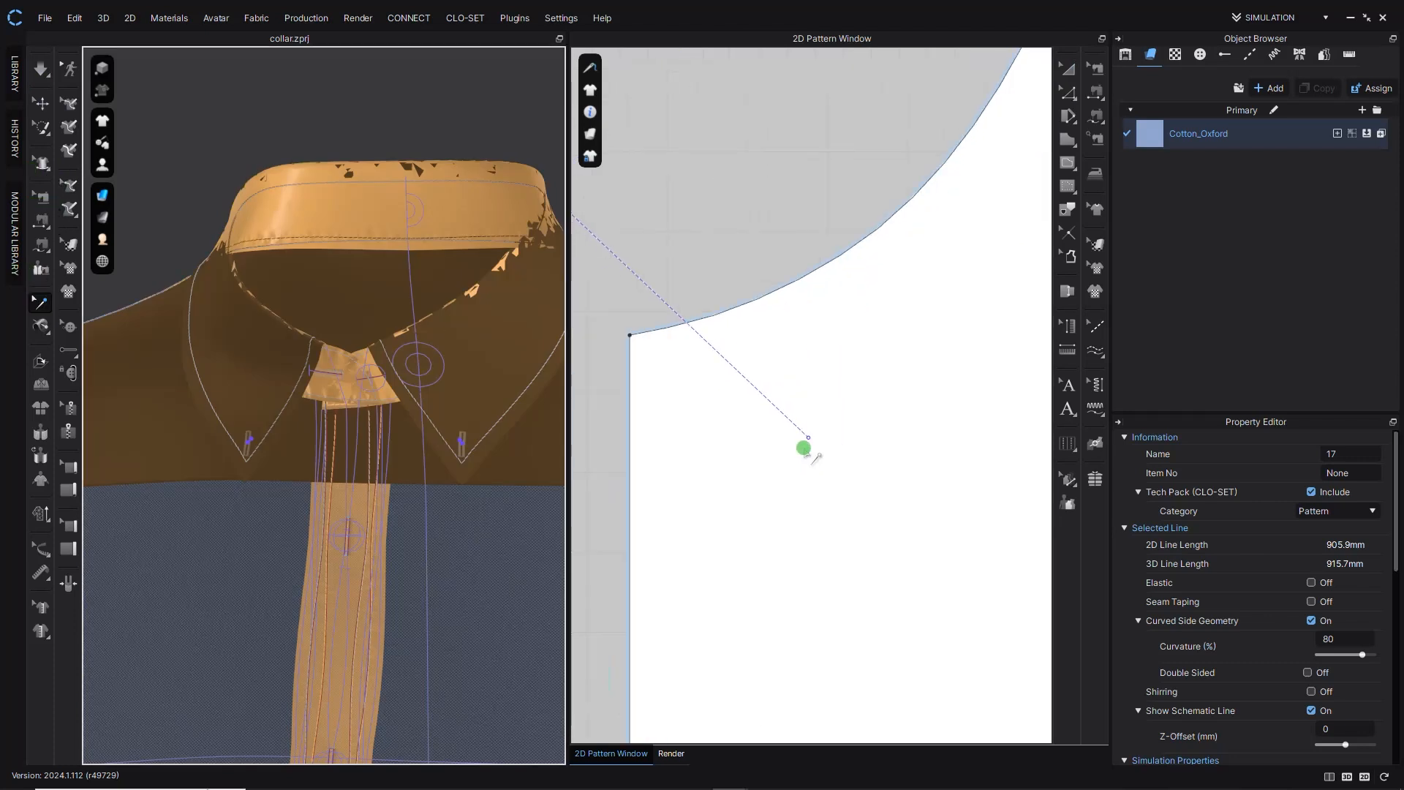
{"action": "left_click", "coordinate": [809, 442]}
{"action": "left_click_drag", "start_coordinate": [812, 448], "coordinate": [813, 450]}
{"action": "scroll", "coordinate": [812, 452], "scroll_direction": "down", "scroll_amount": 5}
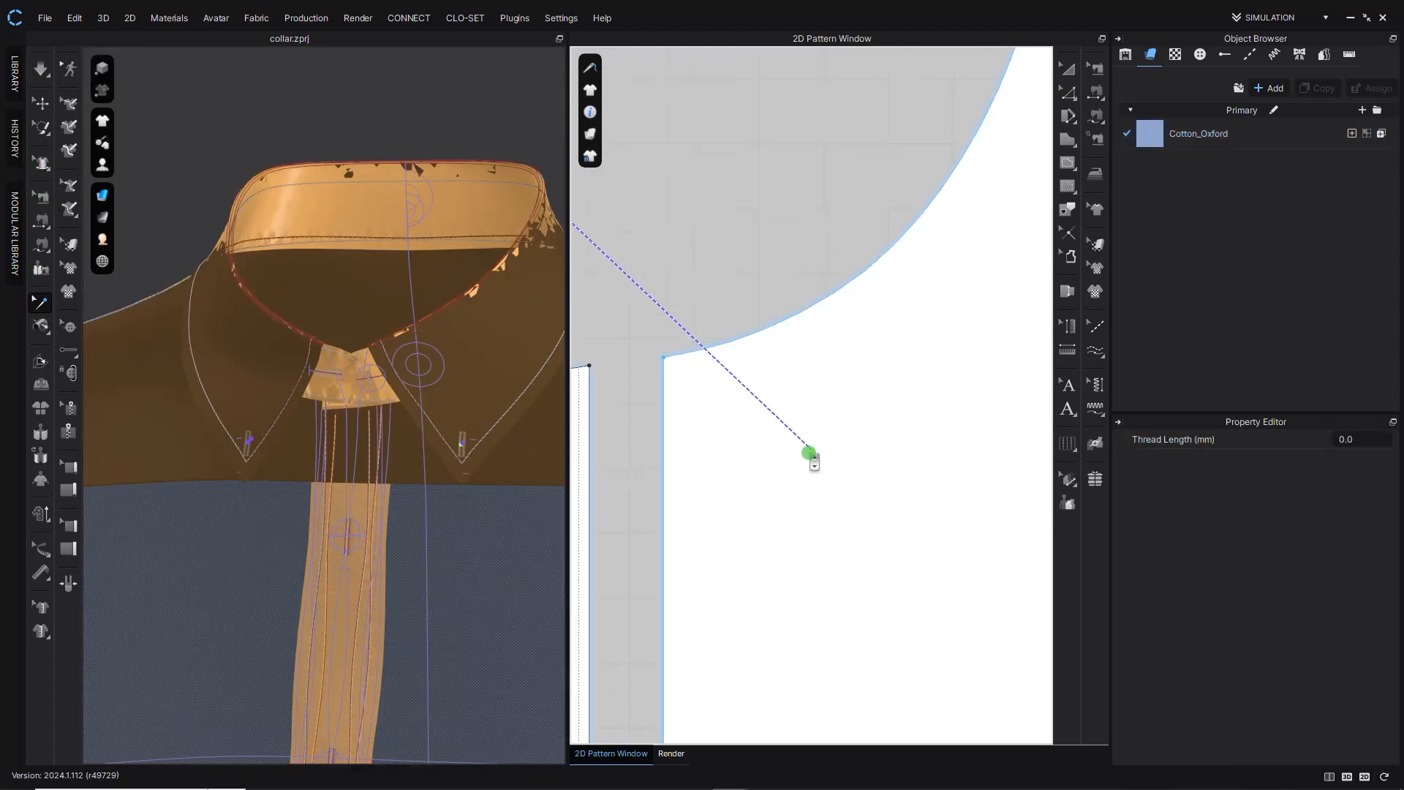
{"action": "middle_click_drag", "start_coordinate": [812, 452], "coordinate": [981, 443]}
{"action": "middle_click_drag", "start_coordinate": [621, 454], "coordinate": [934, 449]}
{"action": "scroll", "coordinate": [797, 421], "scroll_direction": "up", "scroll_amount": 3}
{"action": "left_click_drag", "start_coordinate": [792, 428], "coordinate": [788, 437]}
Simulate the shirt with the adjusted tacks and remove the strengthening from the collar pattern.
{"action": "left_click", "coordinate": [45, 67]}
{"action": "key", "text": "q"}
{"action": "right_click_drag", "start_coordinate": [338, 257], "coordinate": [479, 392]}
{"action": "left_click", "coordinate": [314, 394]}
{"action": "right_click", "coordinate": [309, 393]}
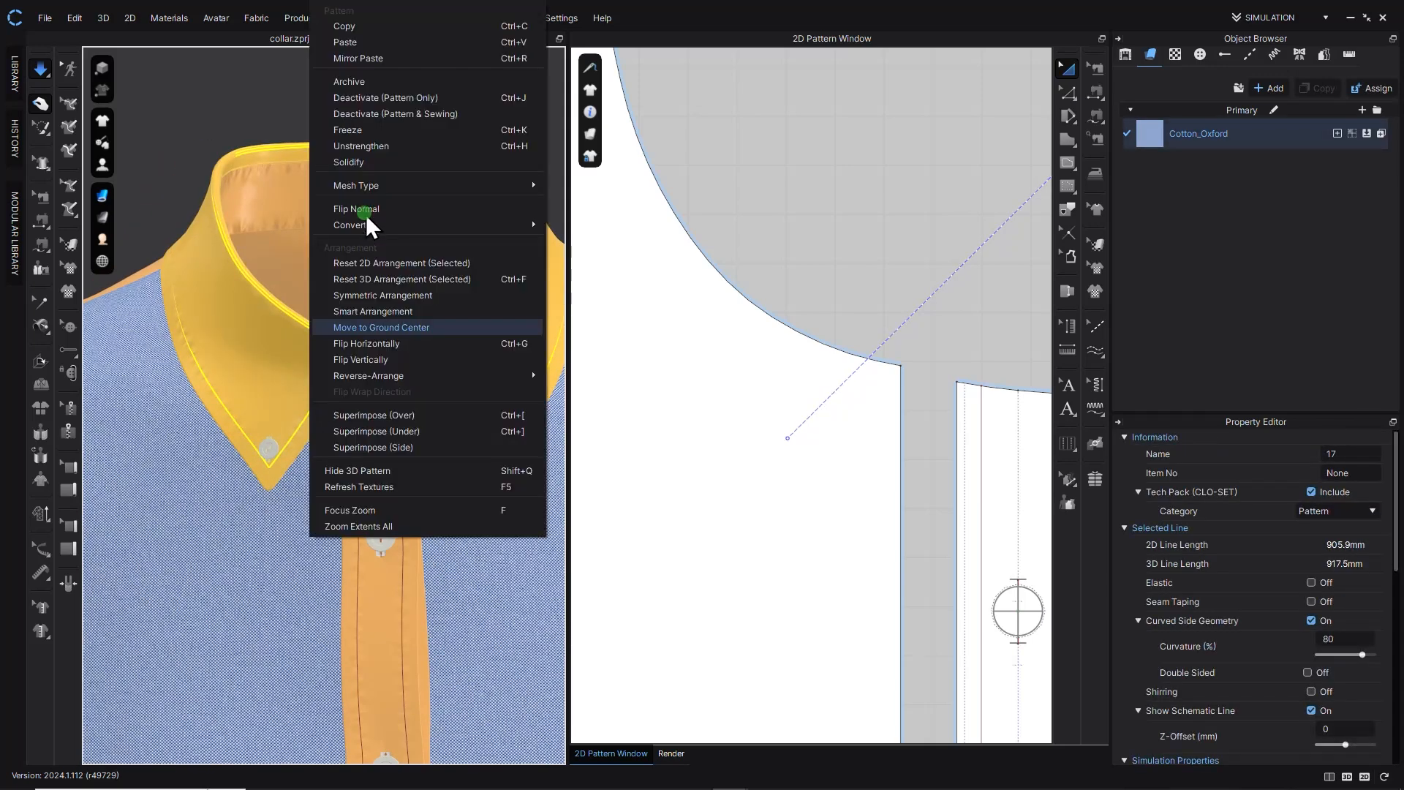
{"action": "left_click", "coordinate": [382, 150]}
{"action": "mouse_move", "coordinate": [470, 342]}
{"action": "right_mouse_down"}
{"action": "mouse_move", "coordinate": [461, 248]}
{"action": "mouse_move", "coordinate": [345, 323]}
{"action": "mouse_move", "coordinate": [286, 322]}
{"action": "mouse_move", "coordinate": [450, 340]}
{"action": "right_mouse_up"}
{"action": "scroll", "coordinate": [475, 322], "scroll_direction": "down", "scroll_amount": 2}
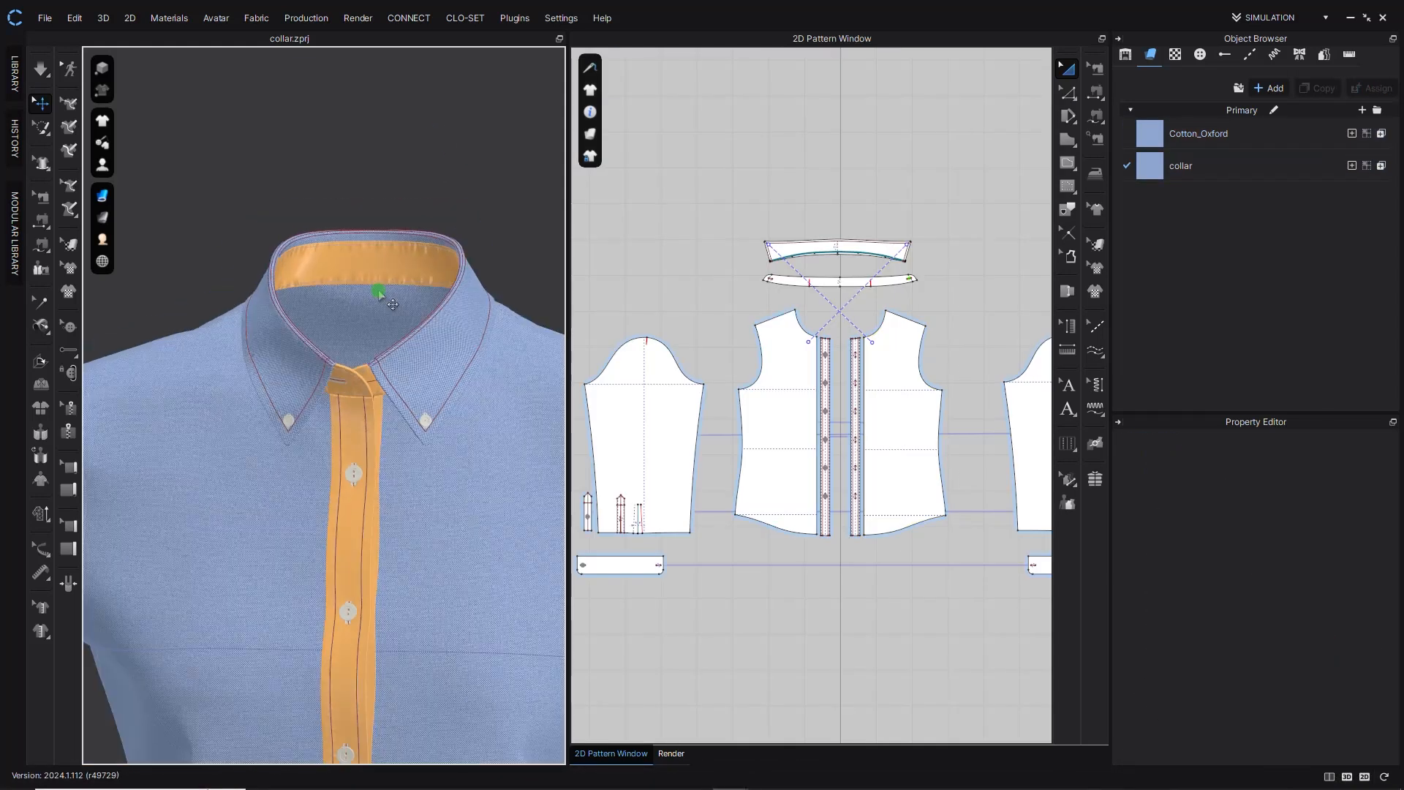
{"action": "scroll", "coordinate": [373, 293], "scroll_direction": "up", "scroll_amount": 3}
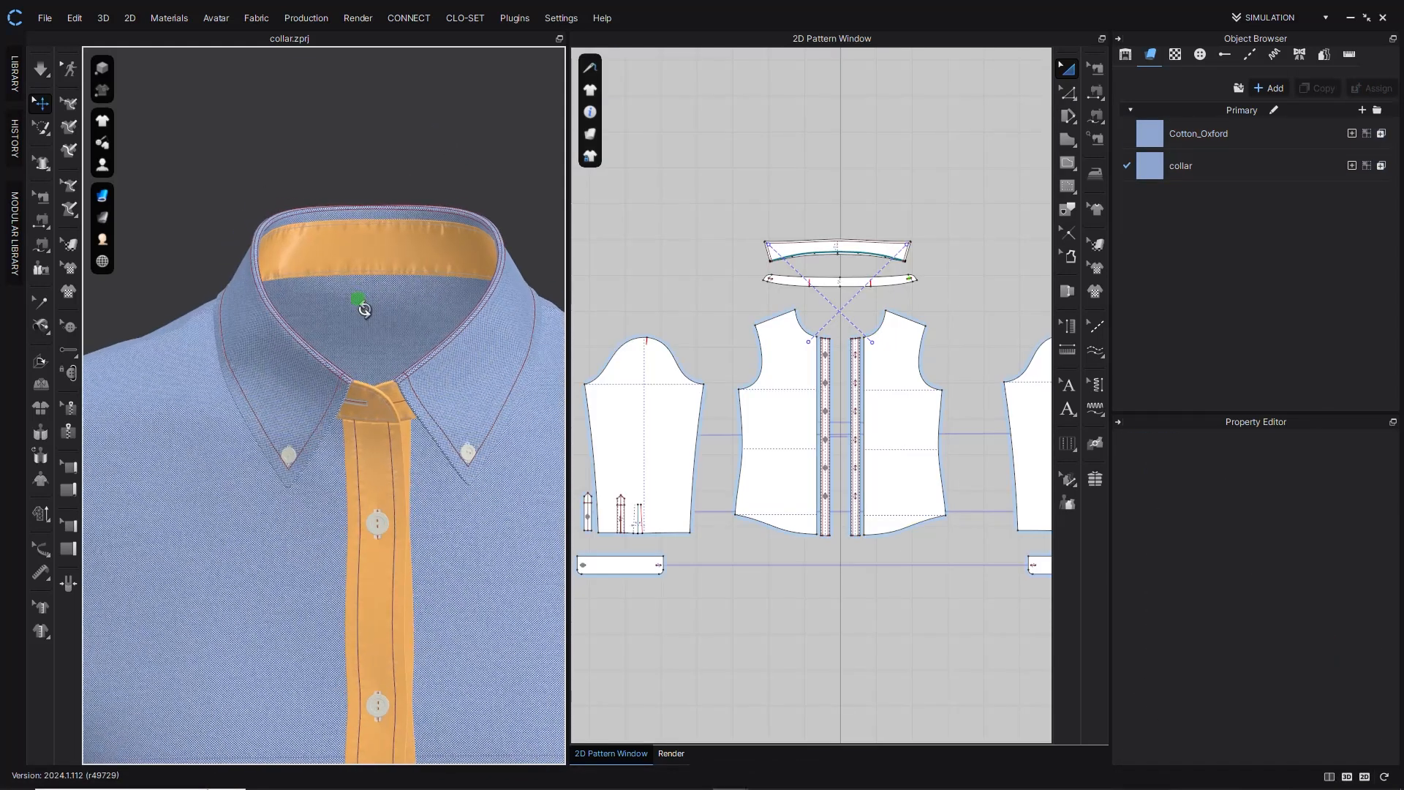
Add the Untitled-3 label image as a graphic and place it on the back yoke's center line below the neckline.
{"action": "left_click", "coordinate": [1174, 53]}
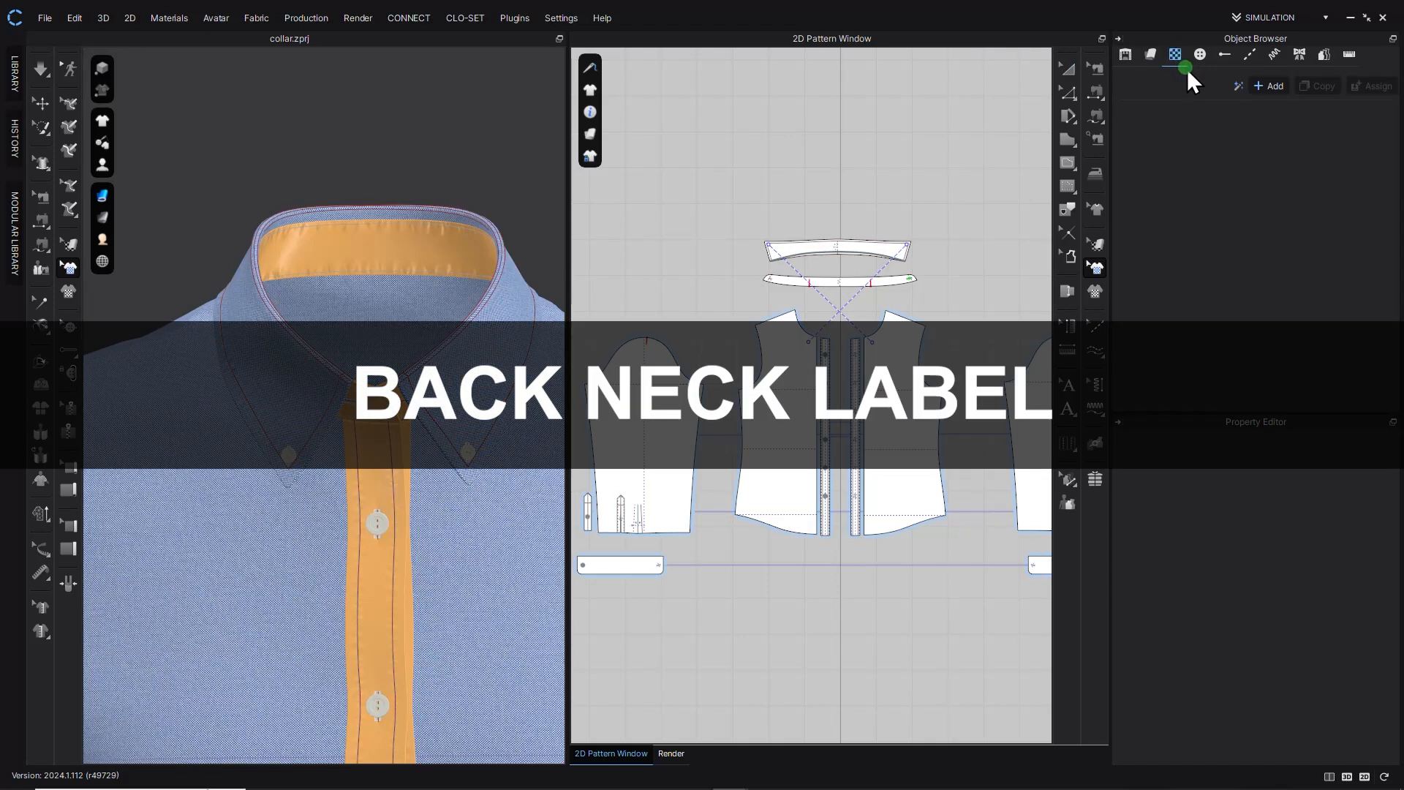
{"action": "left_click", "coordinate": [1270, 86]}
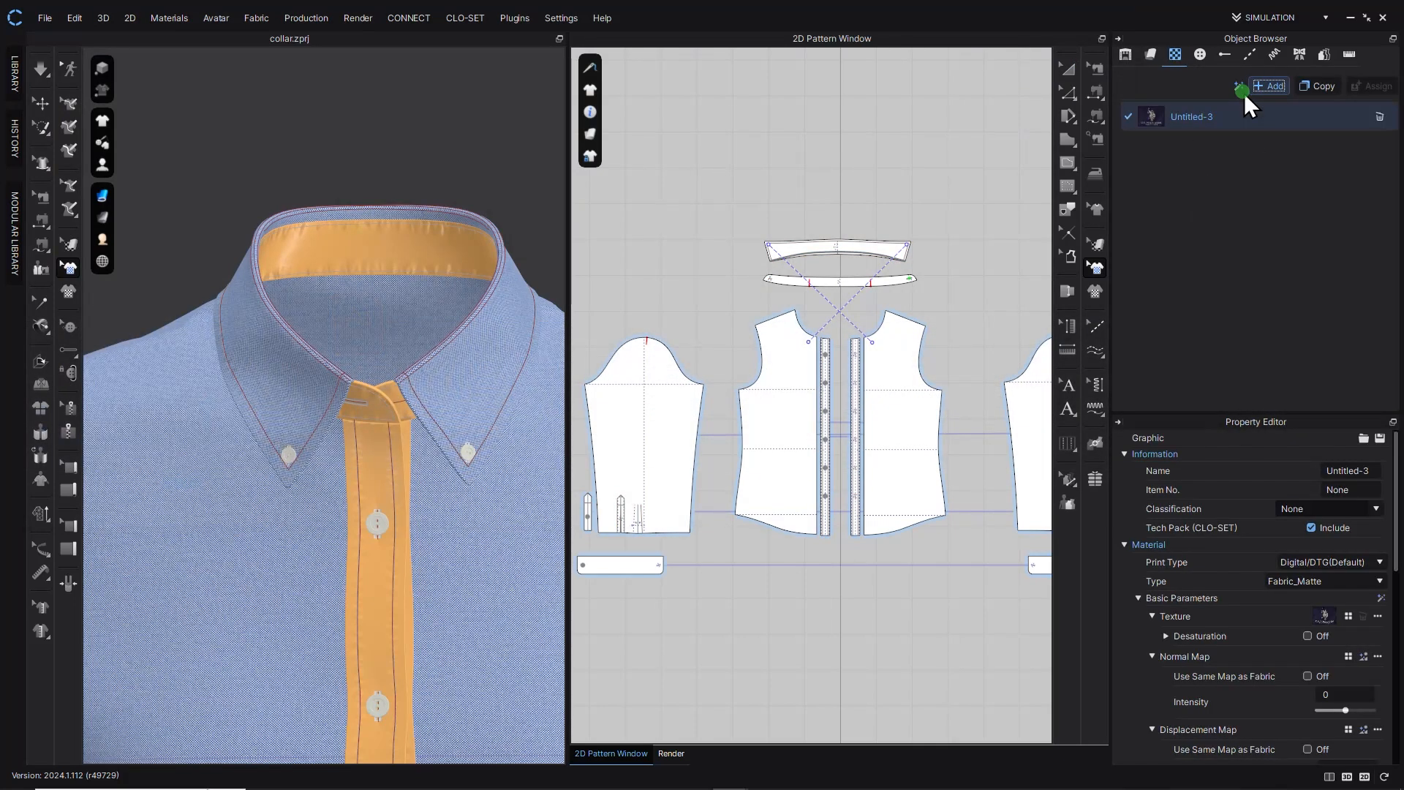
{"action": "scroll", "coordinate": [934, 310], "scroll_direction": "up", "scroll_amount": 2}
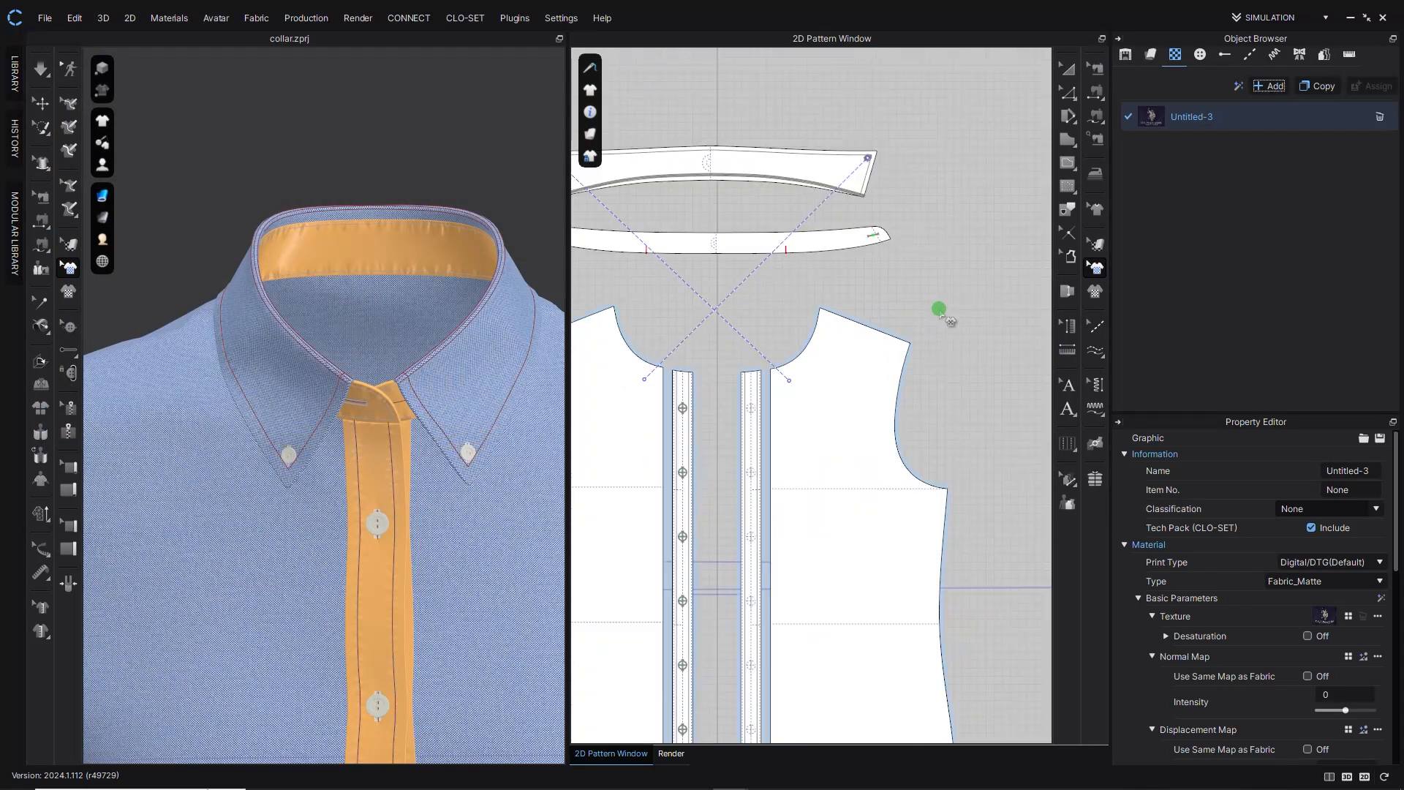
{"action": "scroll", "coordinate": [934, 312], "scroll_direction": "down", "scroll_amount": 5}
{"action": "middle_click_drag", "start_coordinate": [825, 296], "coordinate": [790, 301]}
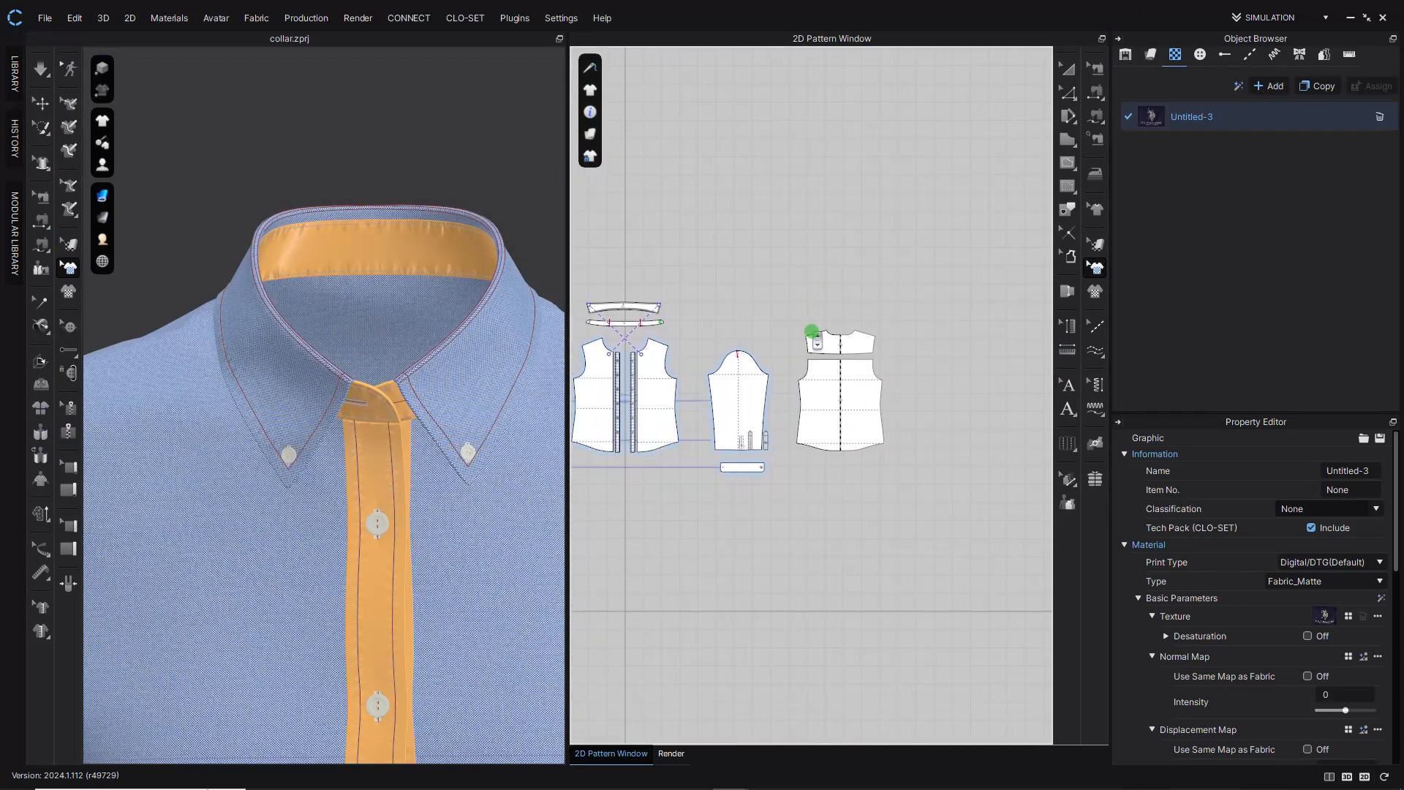
{"action": "scroll", "coordinate": [811, 332], "scroll_direction": "up", "scroll_amount": 5}
{"action": "left_click_drag", "start_coordinate": [1152, 128], "coordinate": [842, 380]}
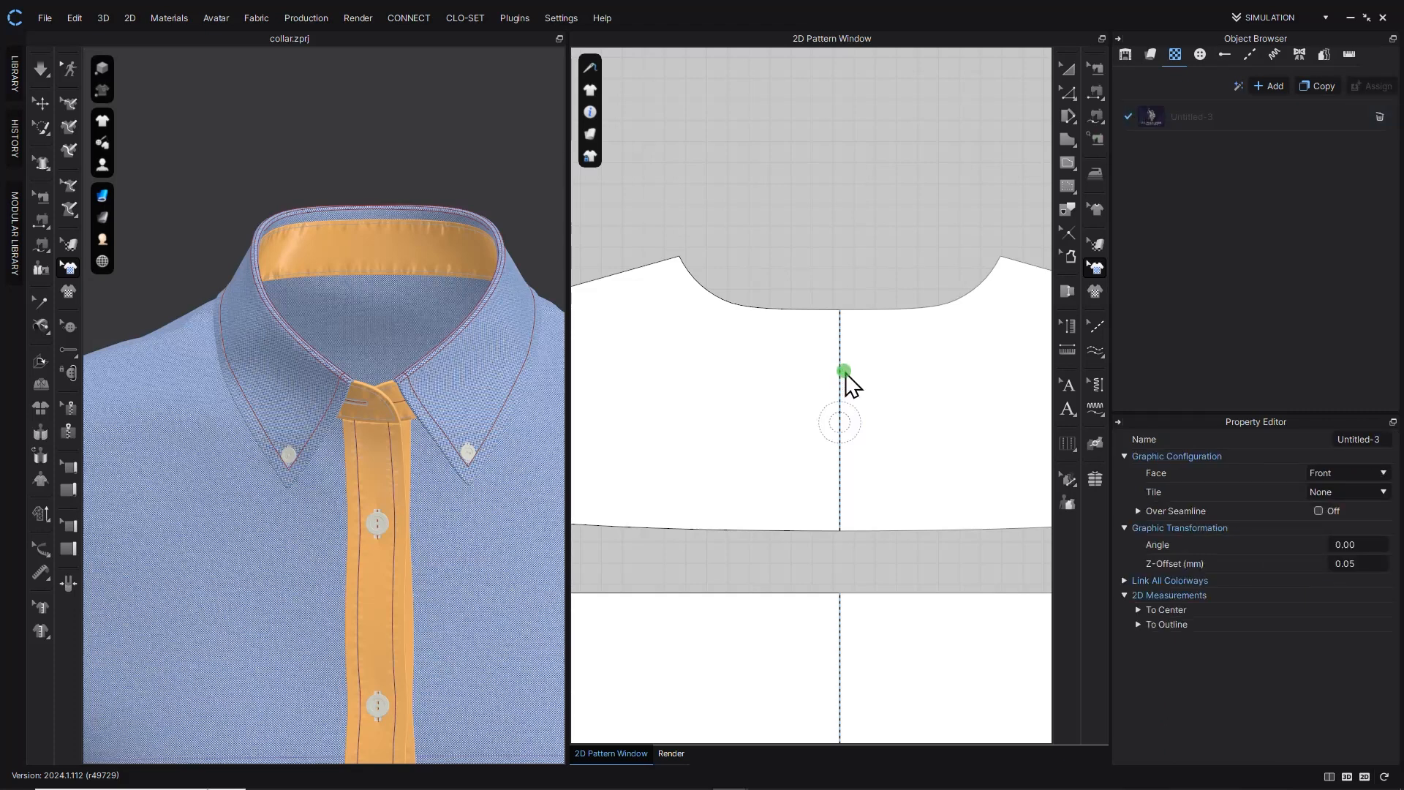
{"action": "left_click", "coordinate": [845, 373]}
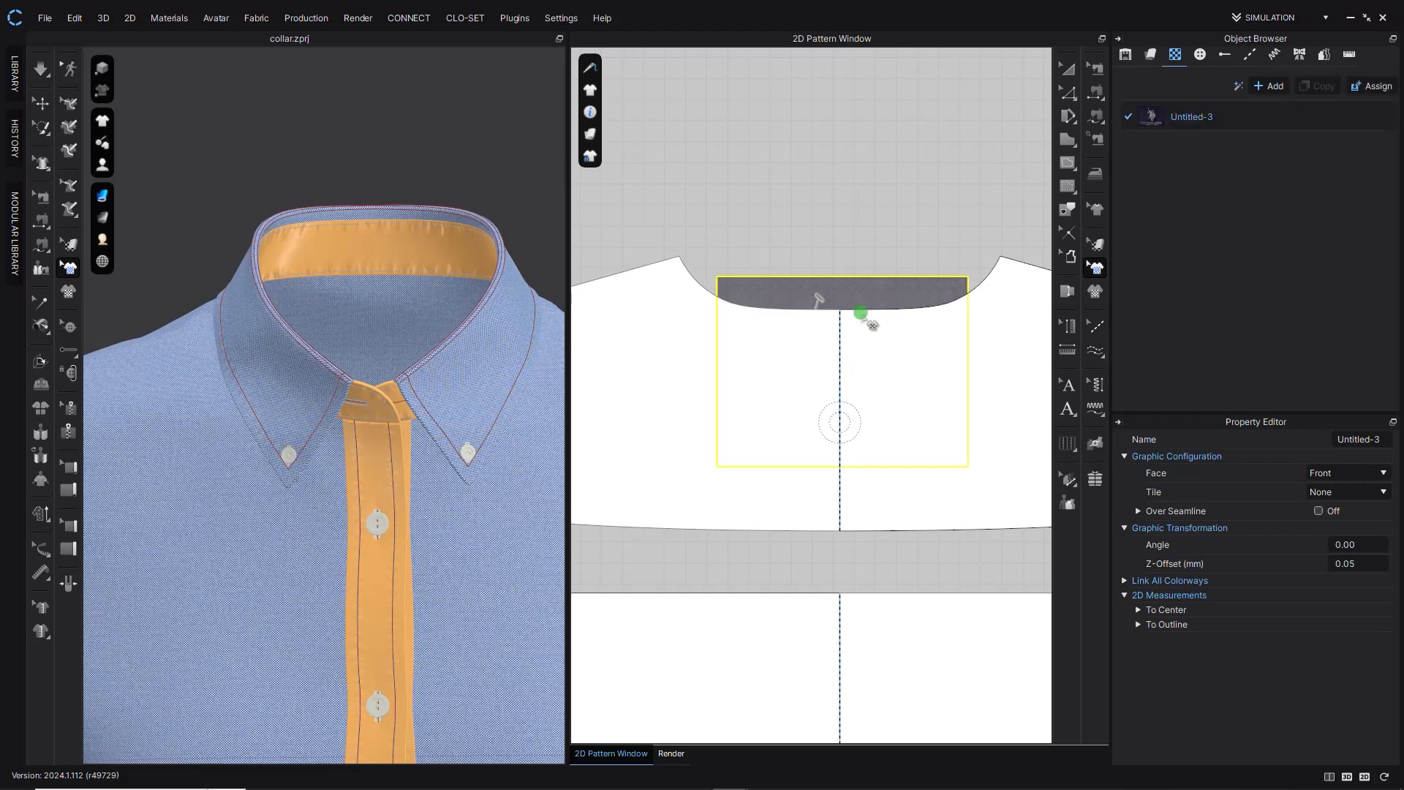
Shrink the label graphic and center it just below the back neckline, and show fabric textures on the 2D patterns.
{"action": "left_click_drag", "start_coordinate": [862, 300], "coordinate": [859, 375]}
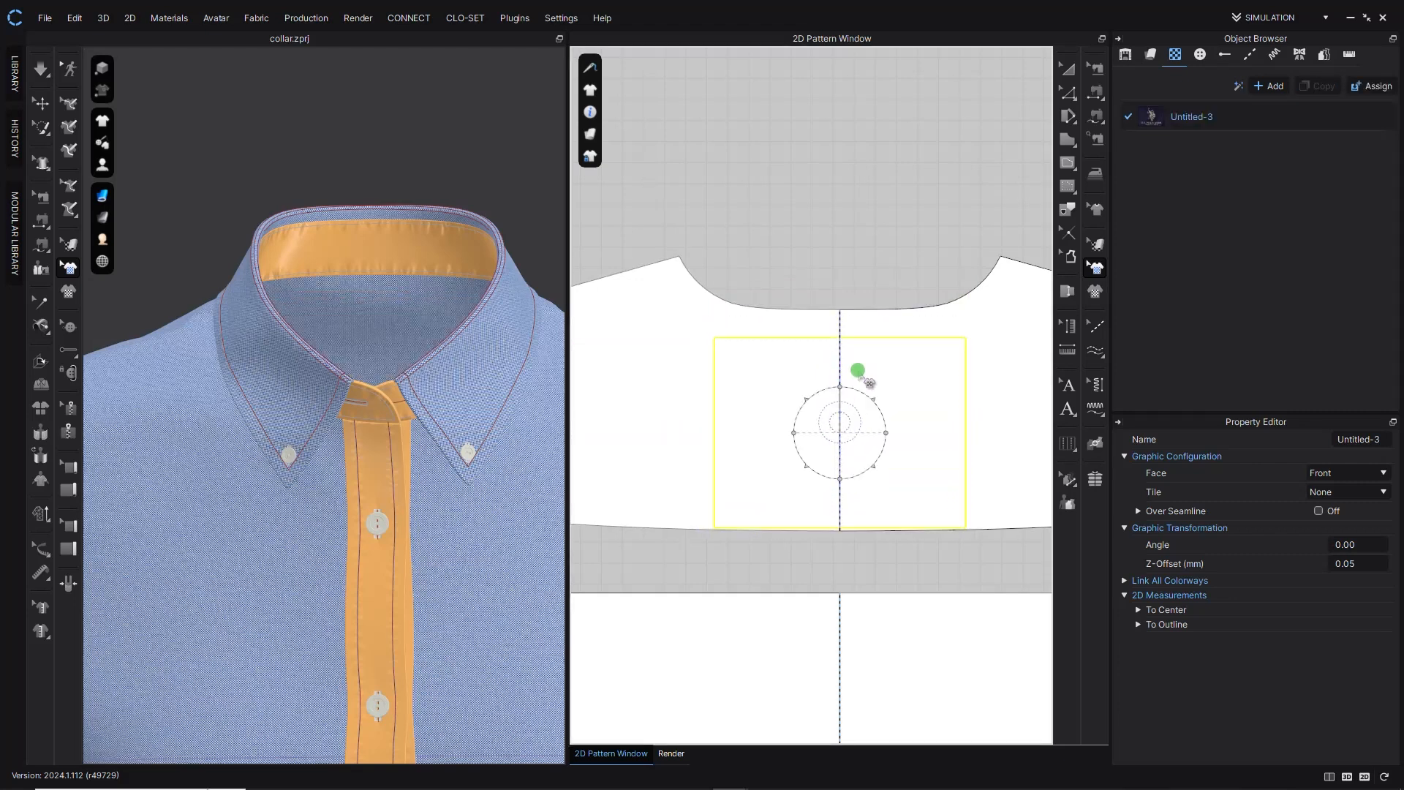
{"action": "left_click_drag", "start_coordinate": [872, 468], "coordinate": [868, 384]}
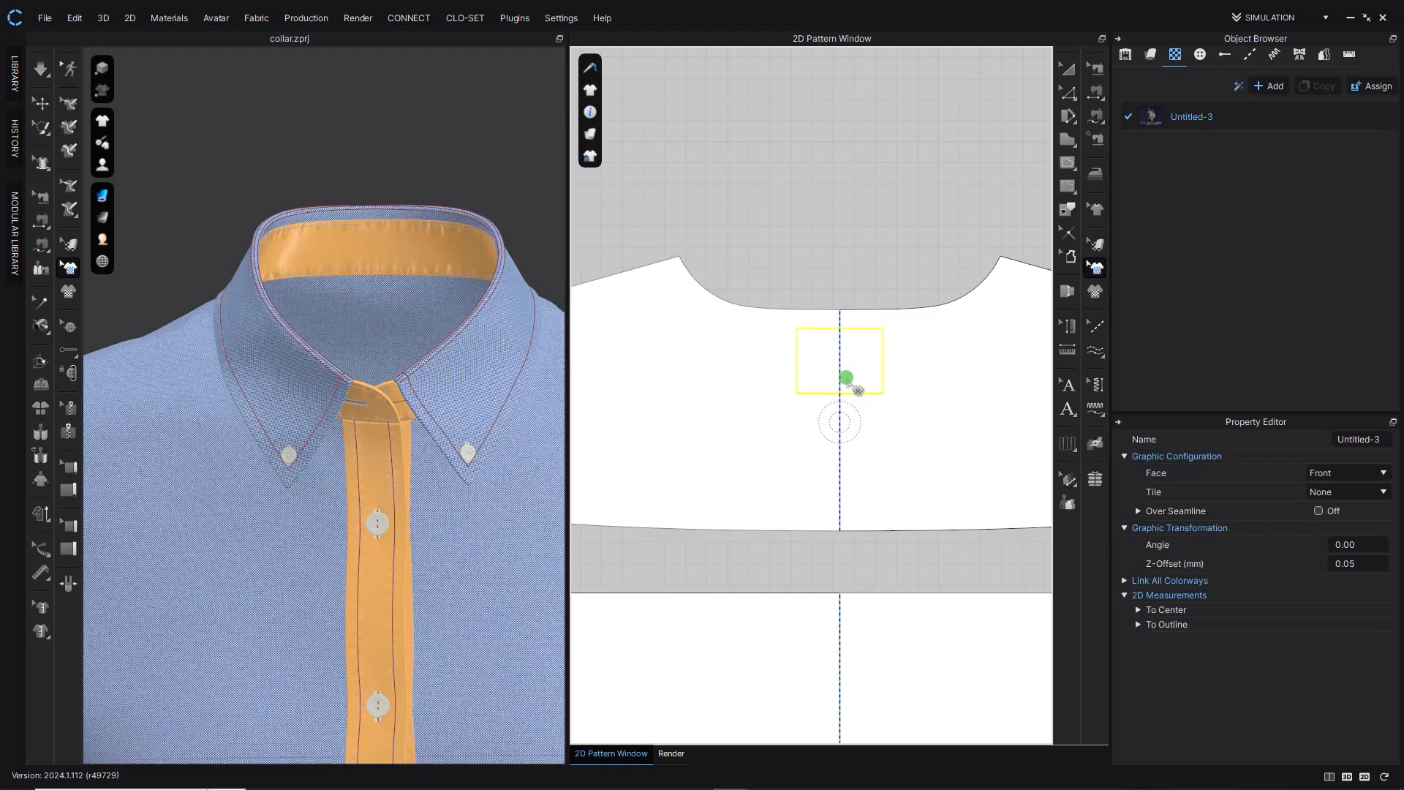
{"action": "left_click", "coordinate": [590, 156]}
{"action": "mouse_move", "coordinate": [604, 140]}
{"action": "left_click", "coordinate": [655, 165]}
{"action": "left_click", "coordinate": [892, 240]}
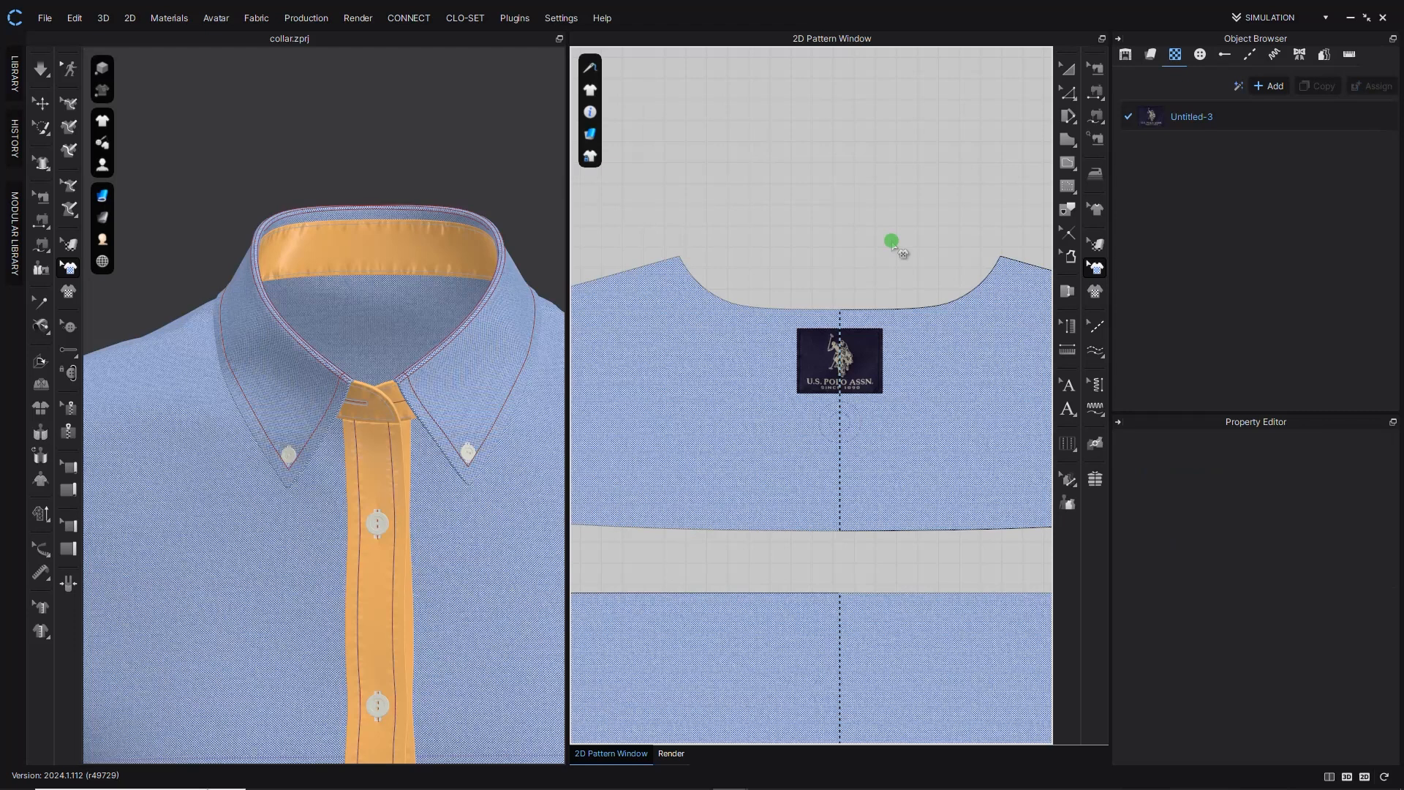
Set the label graphic's face to Back so it sits on the inside of the back yoke.
{"action": "scroll", "coordinate": [868, 365], "scroll_direction": "down", "scroll_amount": 3}
{"action": "scroll", "coordinate": [862, 367], "scroll_direction": "up", "scroll_amount": 4}
{"action": "left_click", "coordinate": [863, 366]}
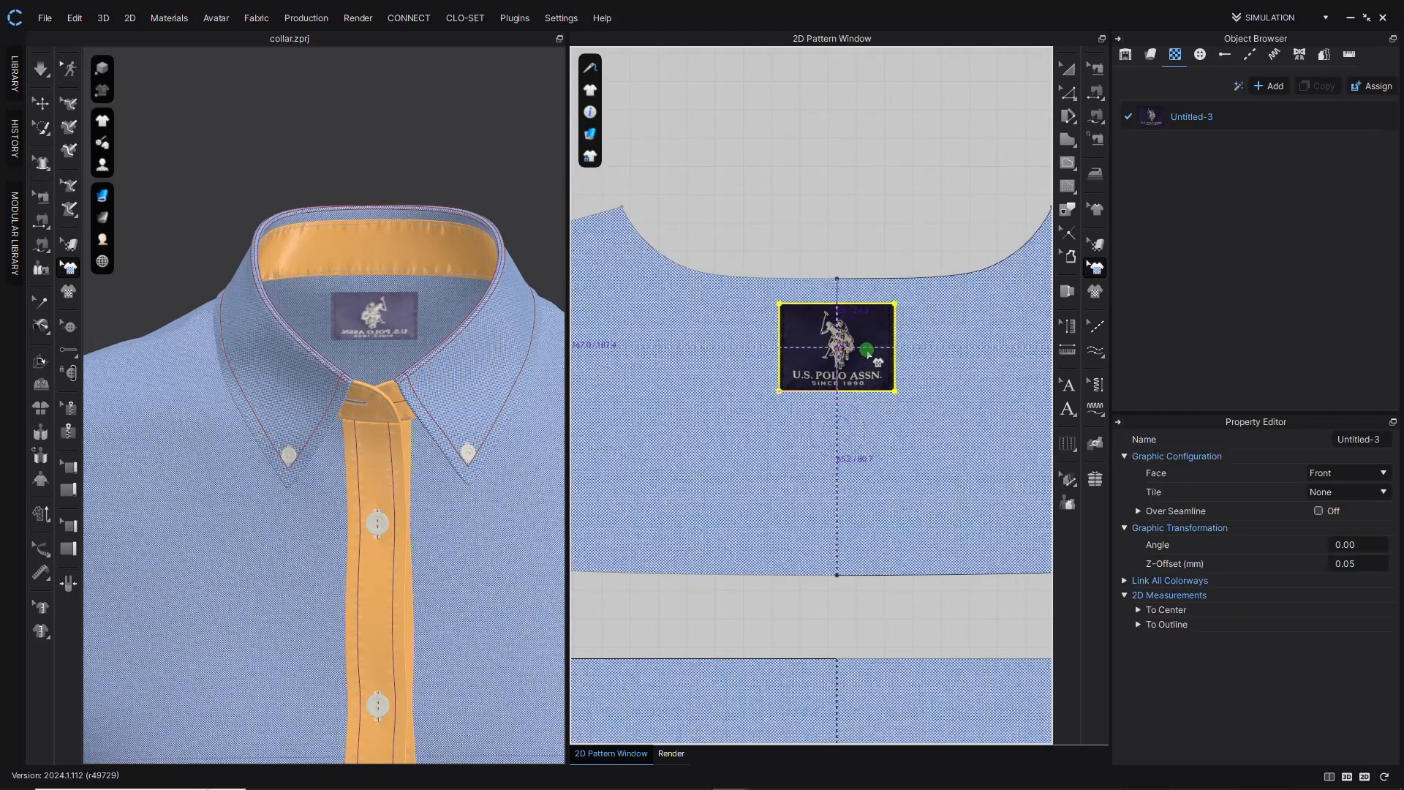
{"action": "mouse_move", "coordinate": [335, 297]}
{"action": "right_mouse_down"}
{"action": "mouse_move", "coordinate": [376, 312]}
{"action": "mouse_move", "coordinate": [308, 297]}
{"action": "mouse_move", "coordinate": [445, 351]}
{"action": "mouse_move", "coordinate": [429, 382]}
{"action": "mouse_move", "coordinate": [346, 434]}
{"action": "mouse_move", "coordinate": [377, 397]}
{"action": "right_mouse_up"}
{"action": "left_click", "coordinate": [411, 413]}
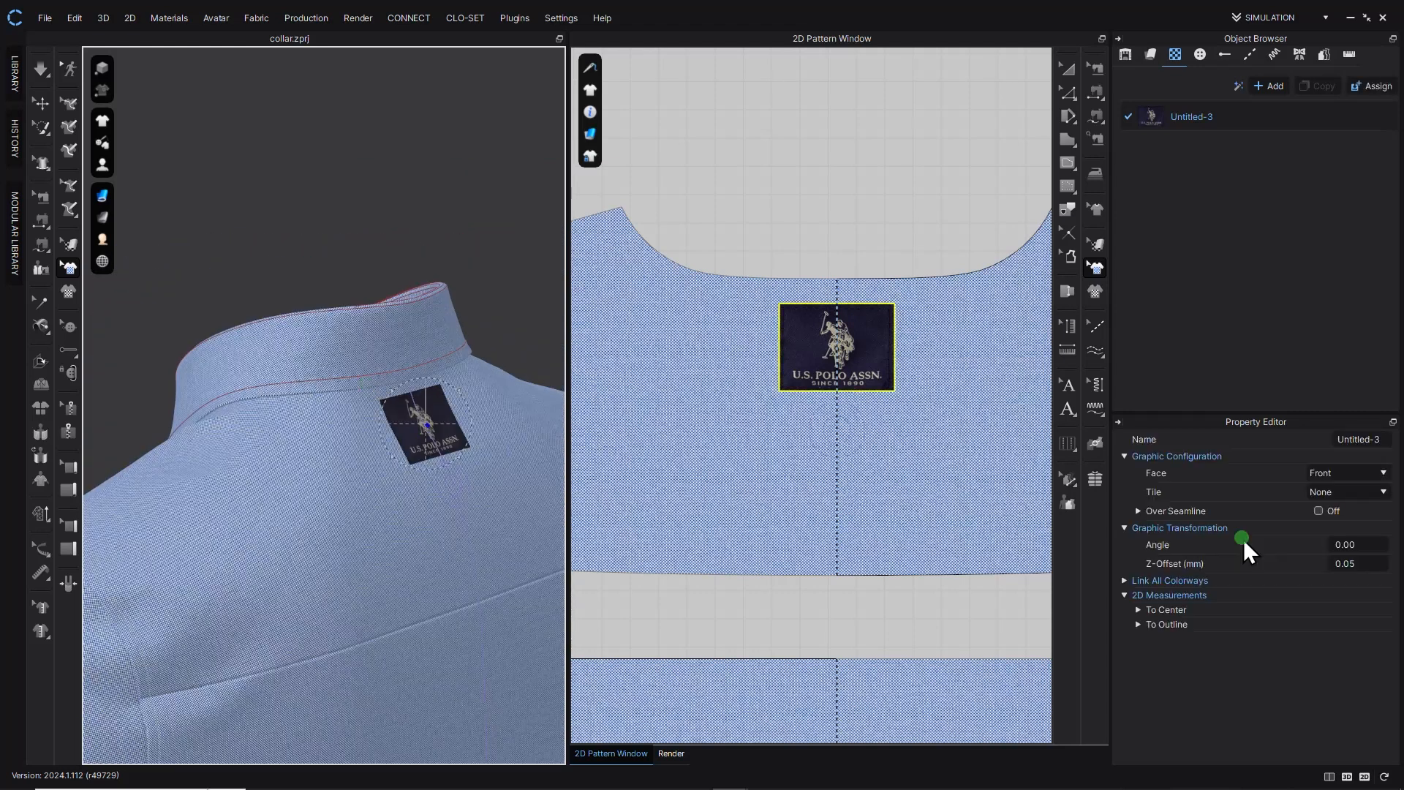
{"action": "left_click", "coordinate": [847, 341]}
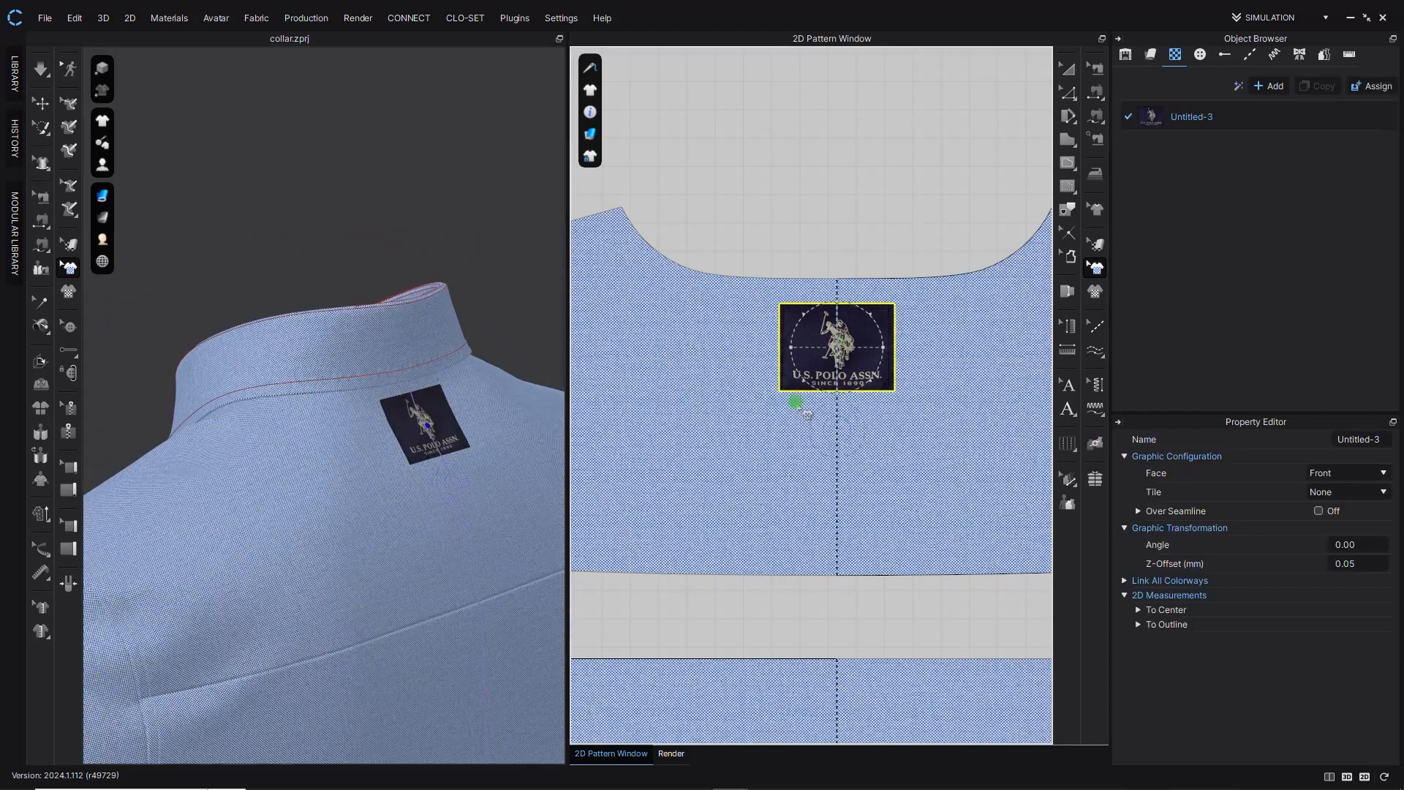
{"action": "left_click", "coordinate": [1341, 471]}
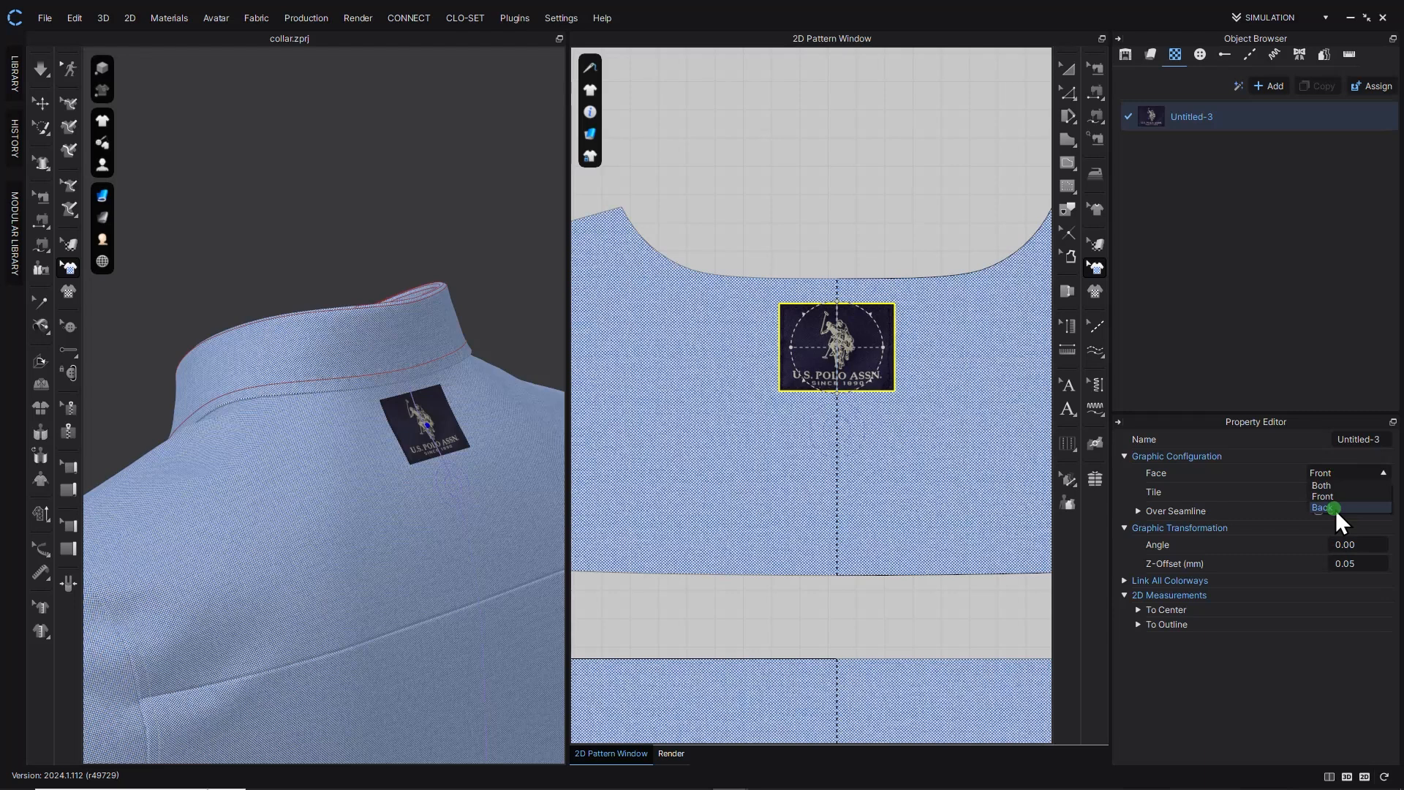
{"action": "left_click", "coordinate": [1337, 508]}
{"action": "right_click_drag", "start_coordinate": [487, 370], "coordinate": [169, 313]}
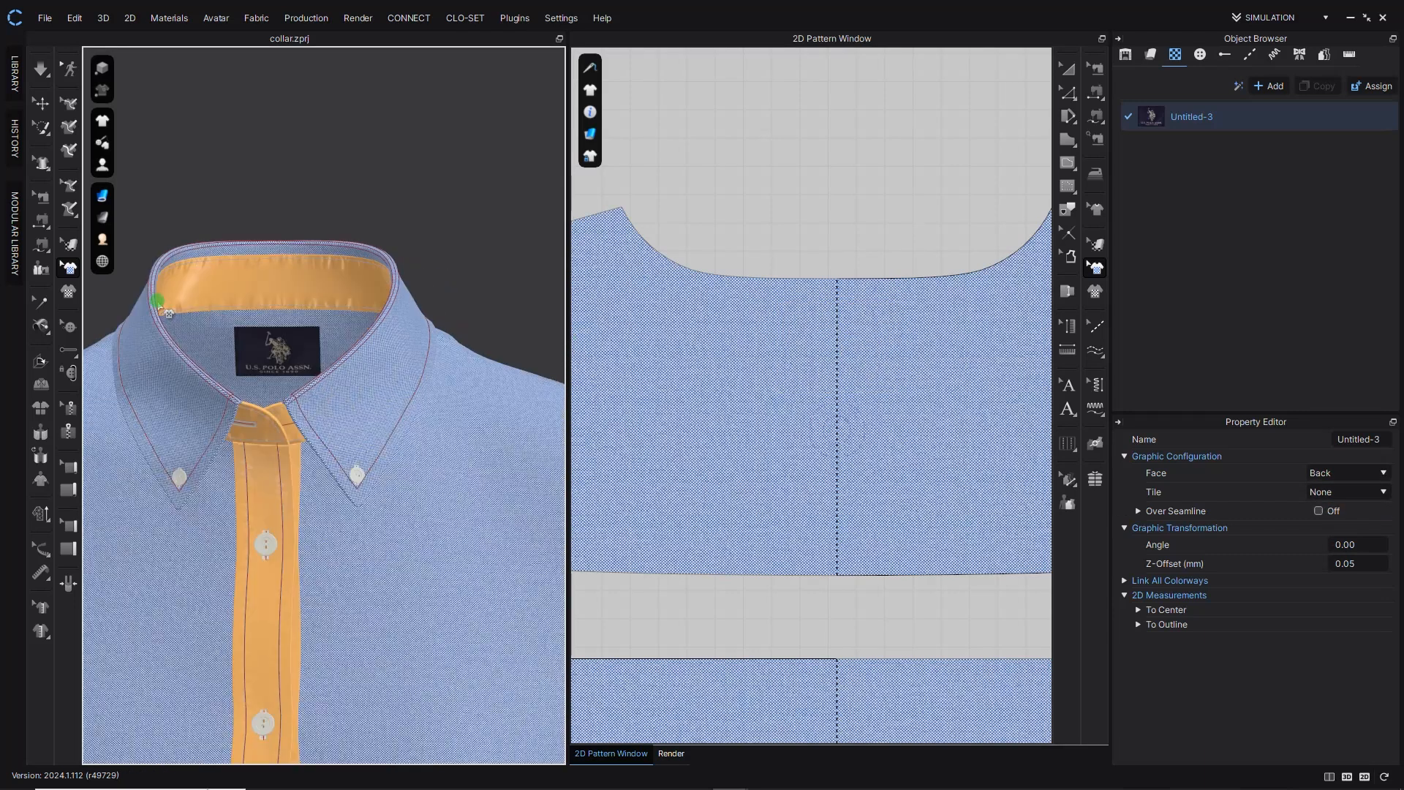
{"action": "scroll", "coordinate": [324, 457], "scroll_direction": "up", "scroll_amount": 5}
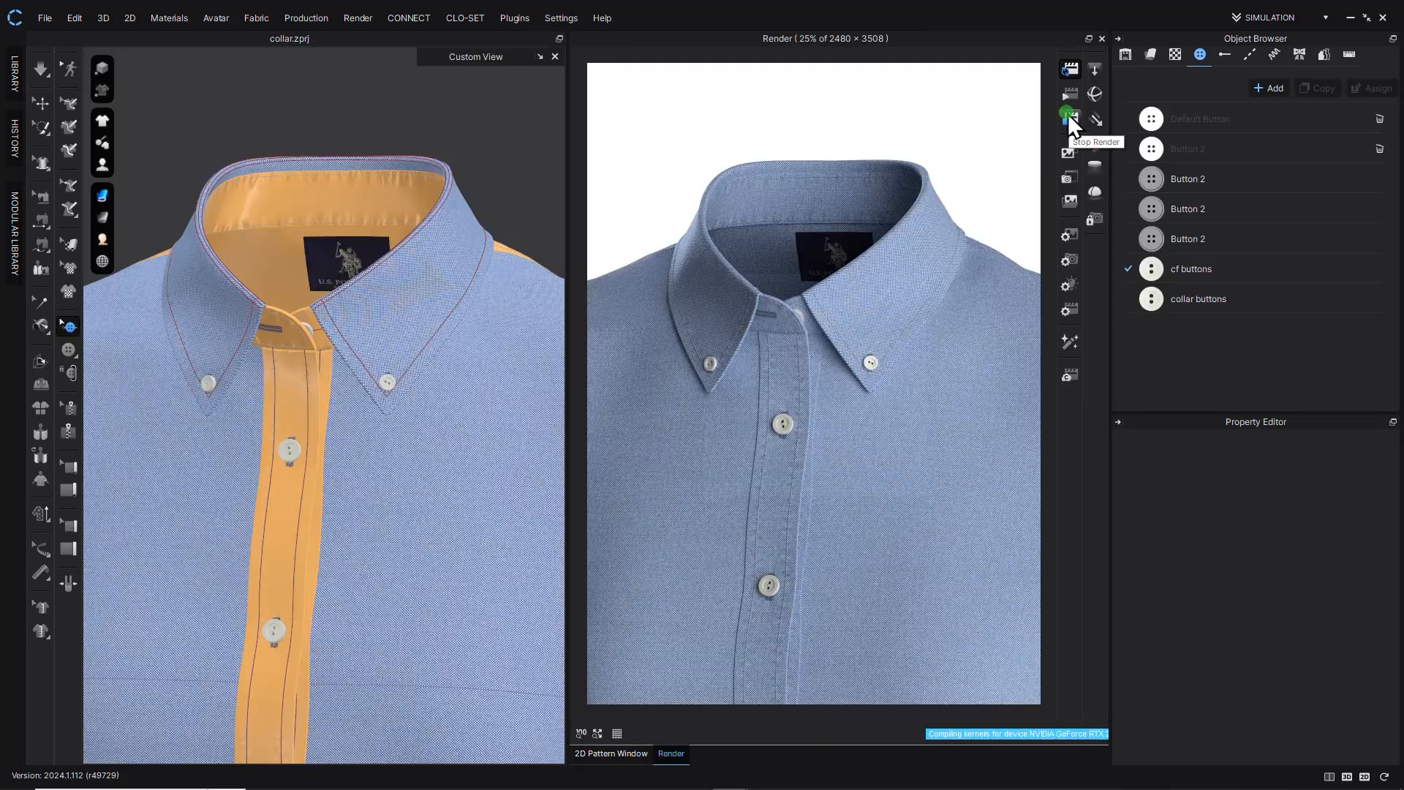
Stop the current render, open the dome light properties and start the interactive render again.
{"action": "left_click", "coordinate": [1069, 117]}
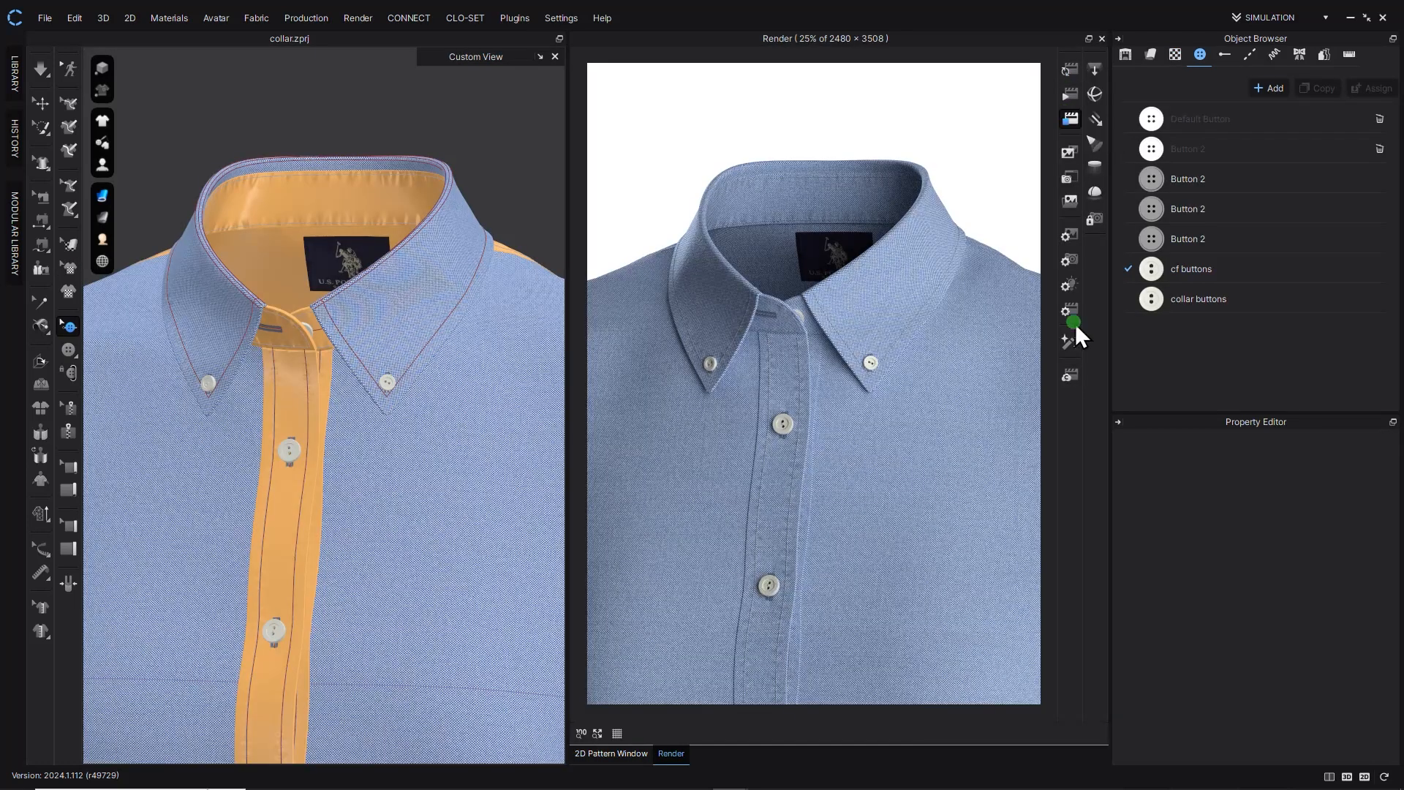
{"action": "left_click", "coordinate": [1077, 283]}
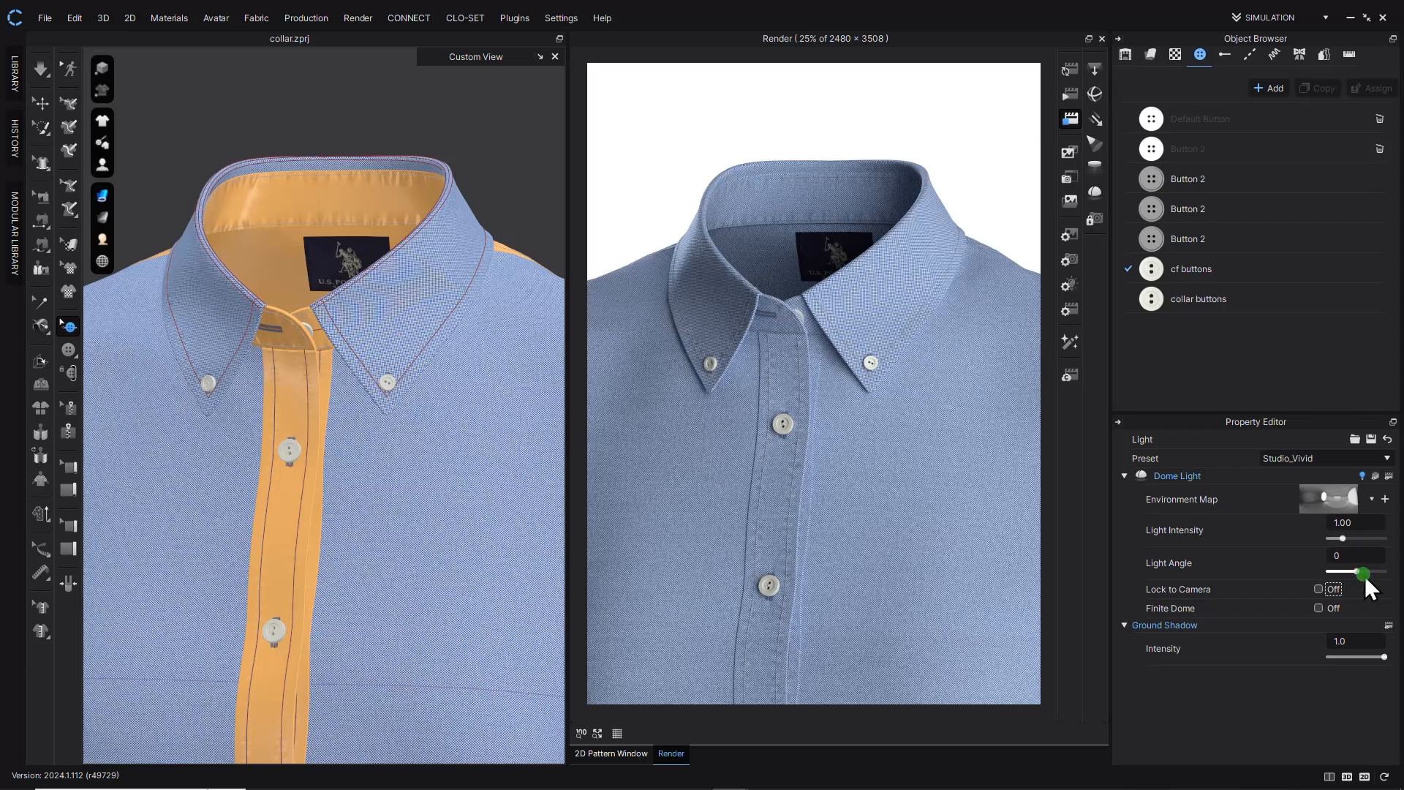
{"action": "left_click", "coordinate": [1077, 69]}
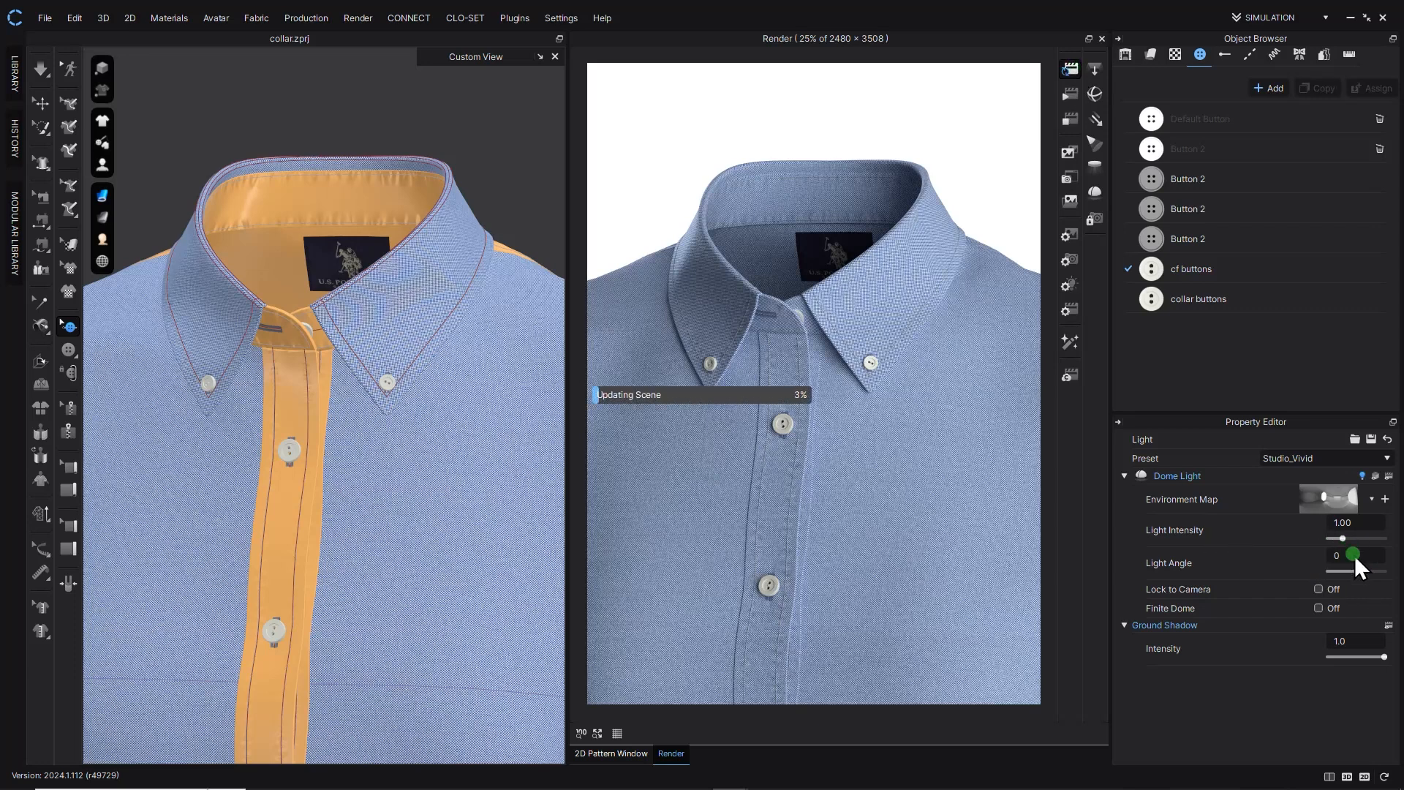